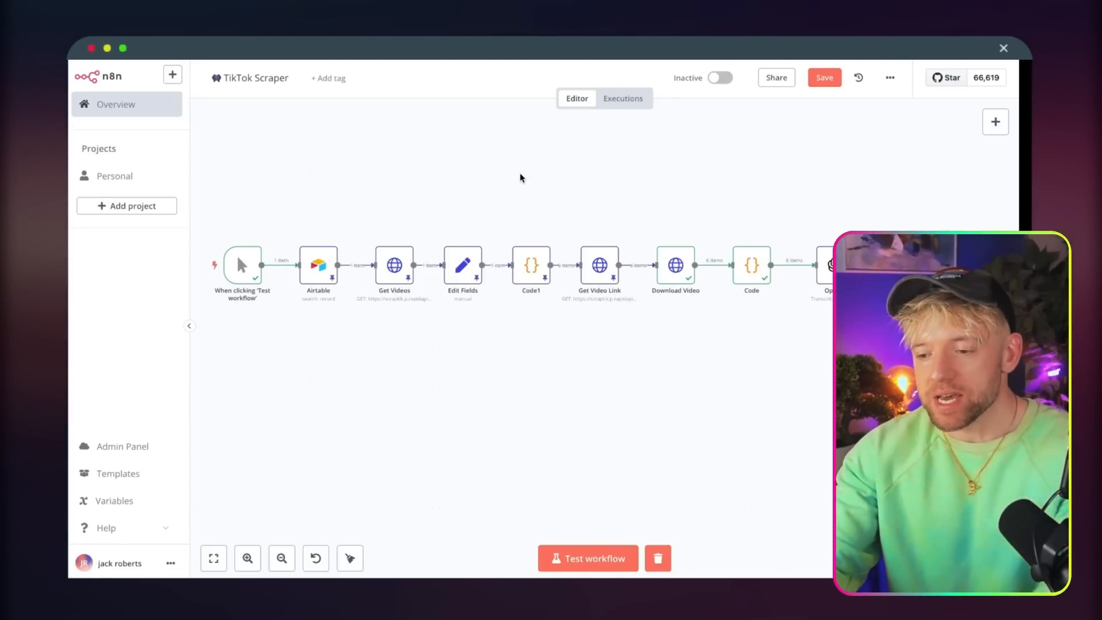
{"action": "scroll", "coordinate": [520, 176], "scroll_direction": "up", "scroll_amount": 2}
{"action": "scroll", "coordinate": [599, 179], "scroll_direction": "left", "scroll_amount": 5}
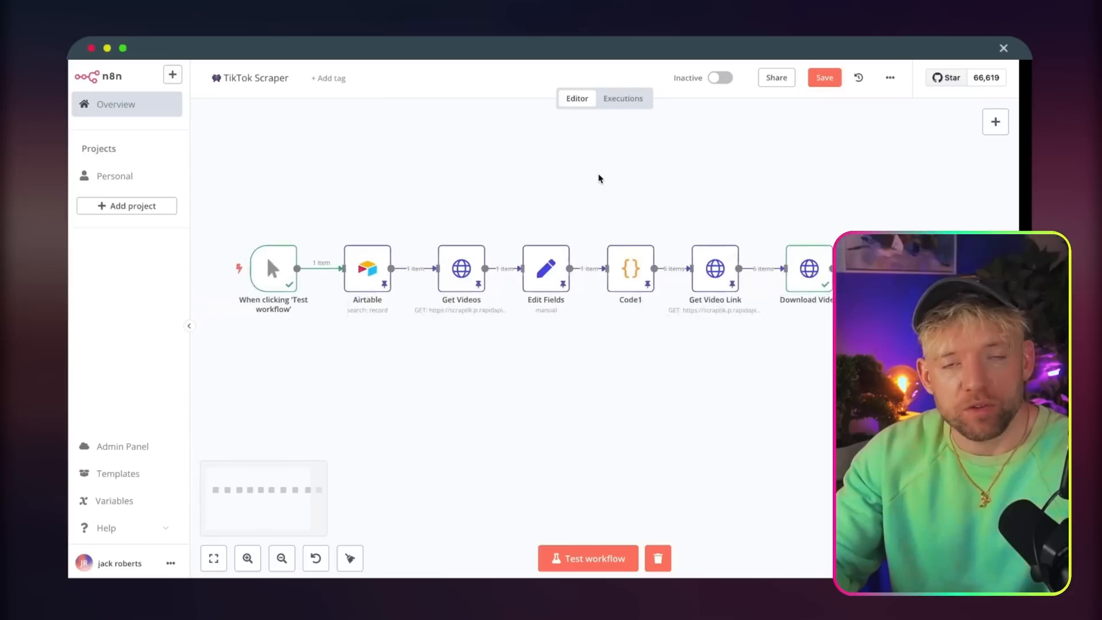
{"action": "scroll", "coordinate": [599, 178], "scroll_direction": "left", "scroll_amount": 1}
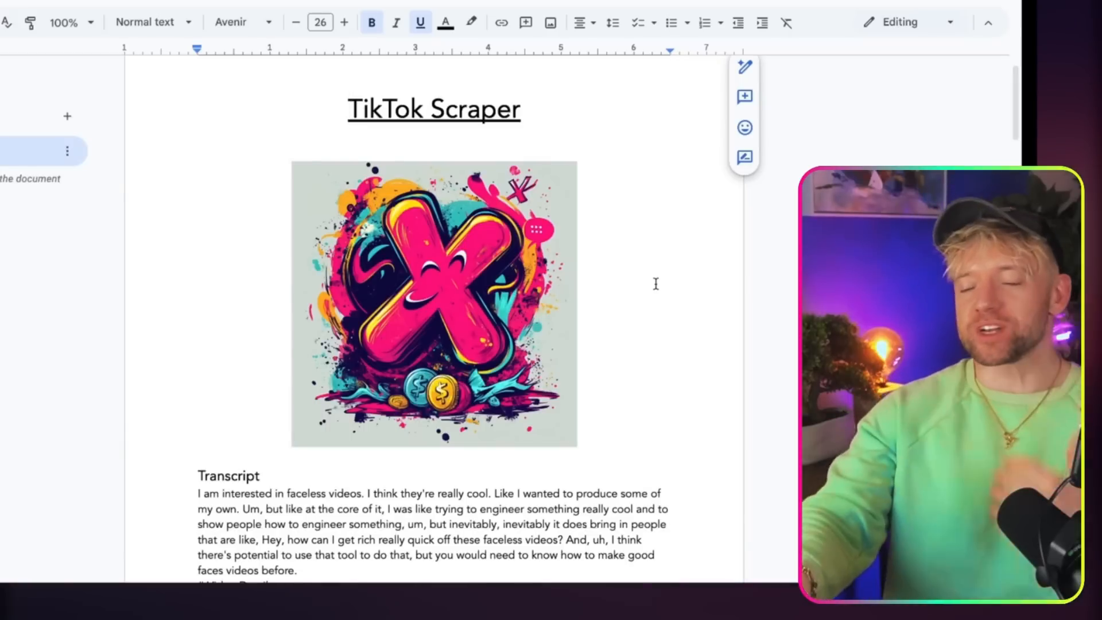
{"action": "scroll", "coordinate": [656, 284], "scroll_direction": "down", "scroll_amount": 2}
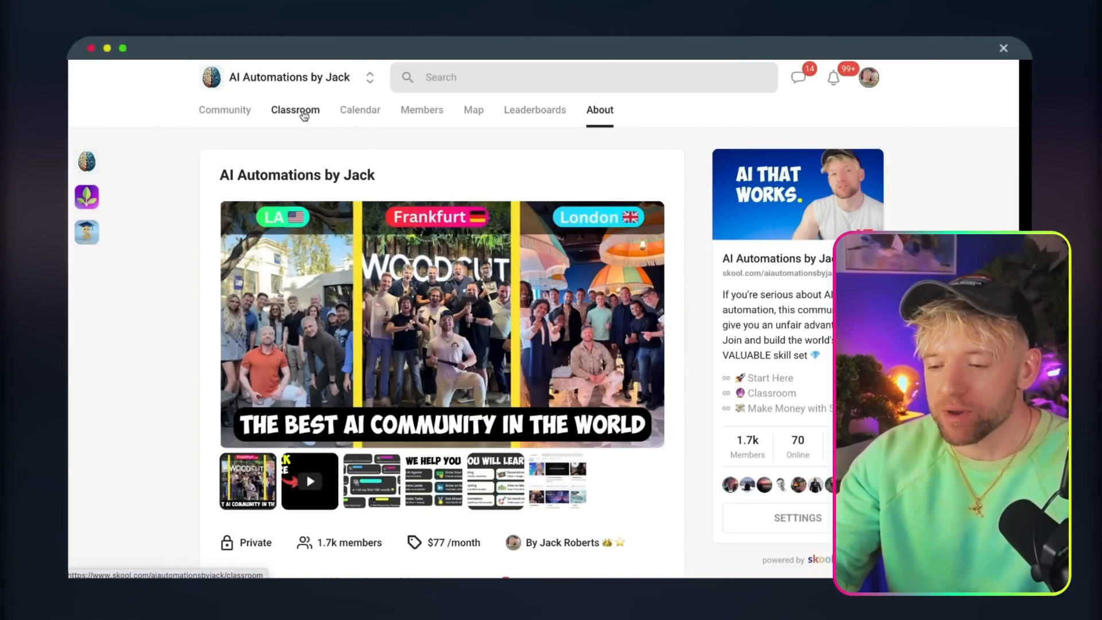
Open the community classroom's AI automations course and the TikTok Scraper resource of the Social Media Scraping System lesson.
{"action": "left_click", "coordinate": [304, 115]}
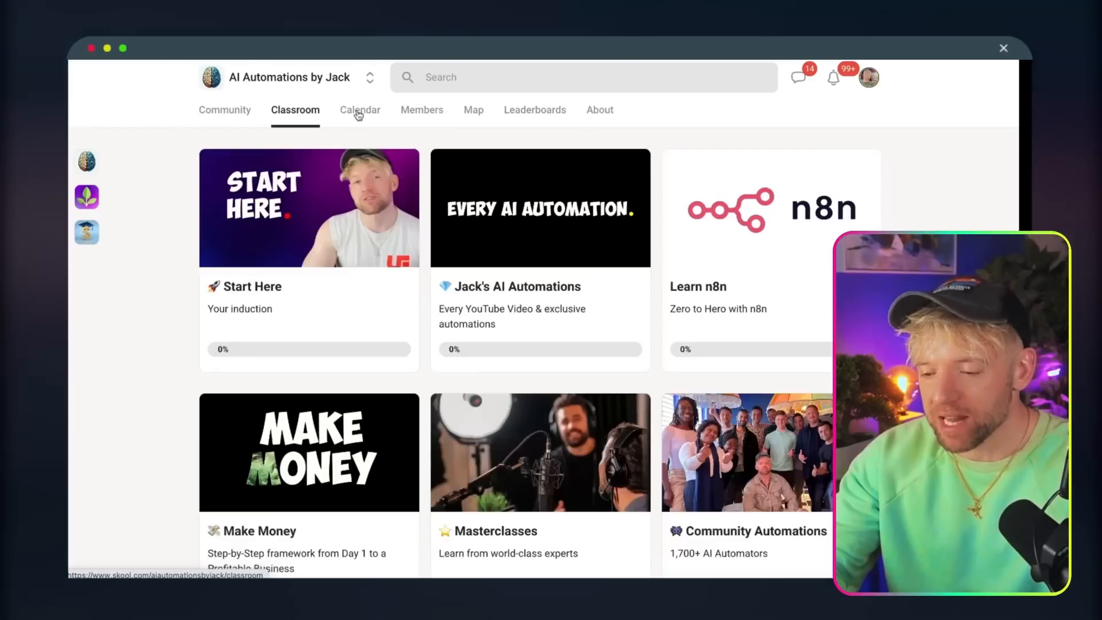
{"action": "left_click", "coordinate": [518, 181]}
{"action": "scroll", "coordinate": [698, 298], "scroll_direction": "down", "scroll_amount": 1}
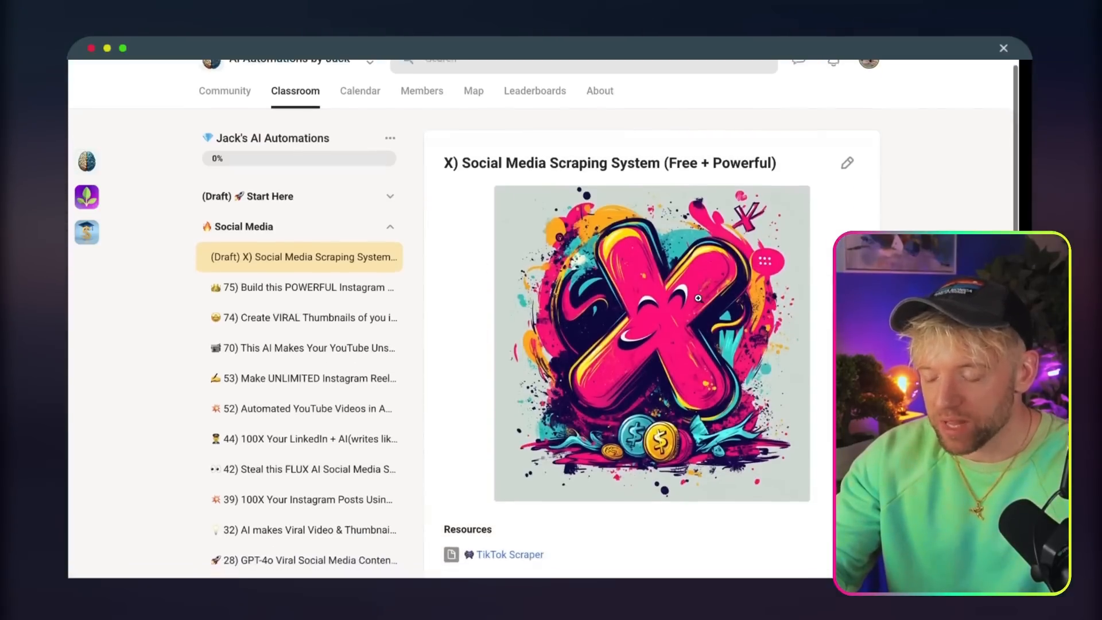
{"action": "scroll", "coordinate": [583, 441], "scroll_direction": "down", "scroll_amount": 2}
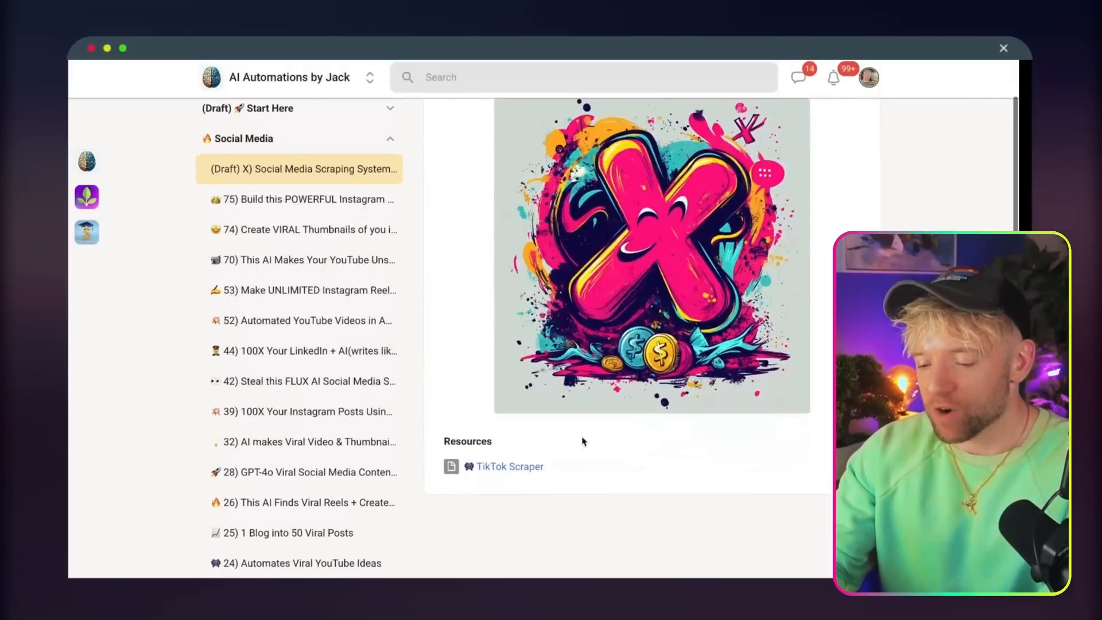
{"action": "left_click", "coordinate": [532, 466]}
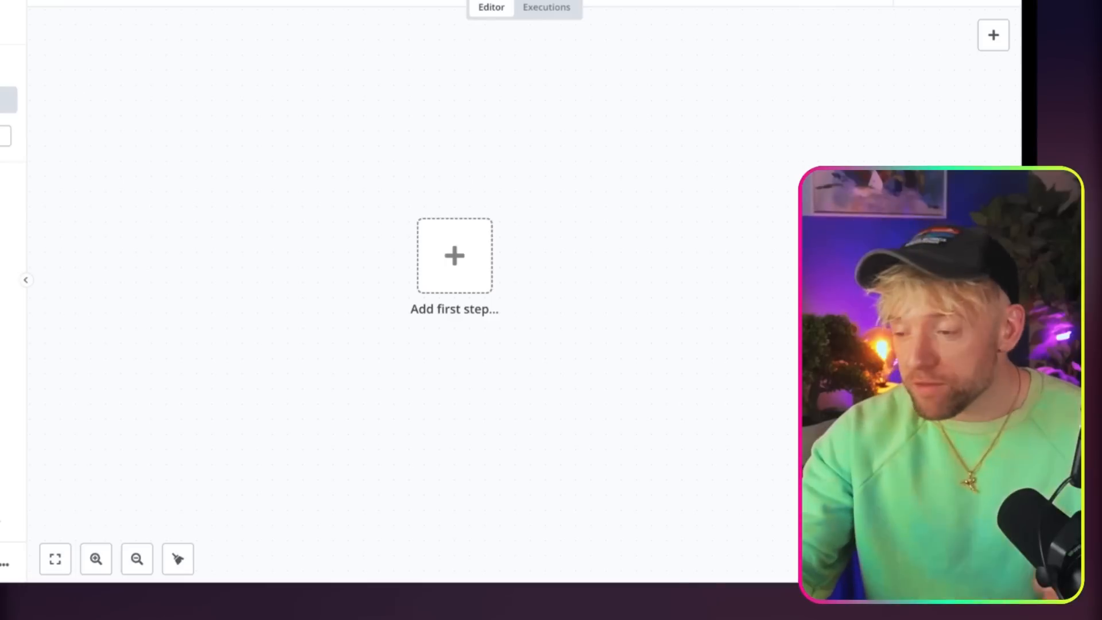
{"action": "left_click", "coordinate": [867, 3]}
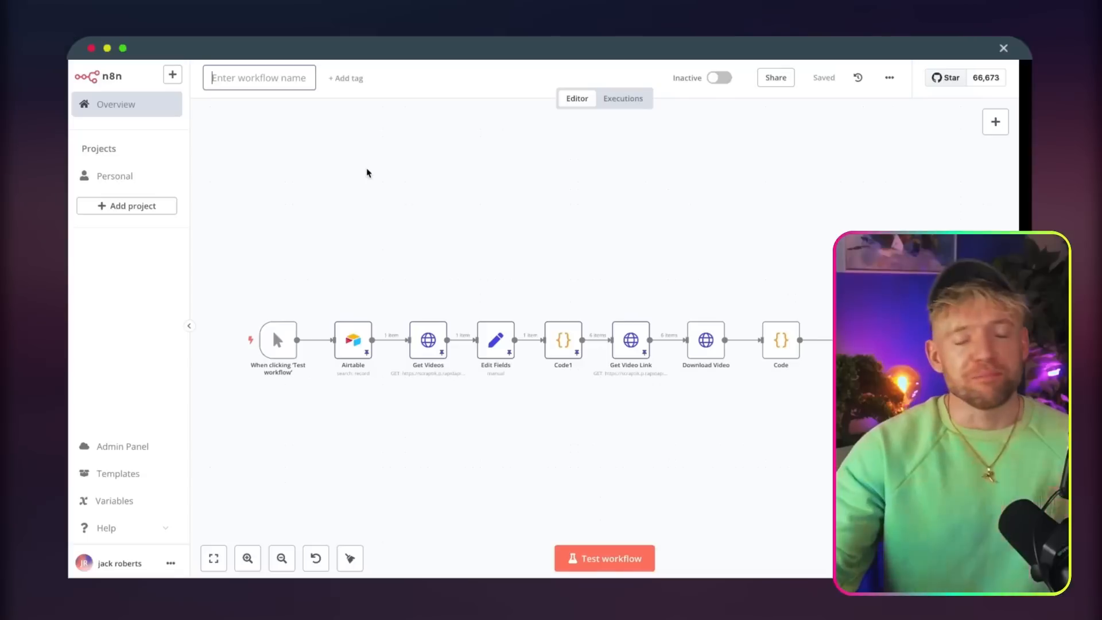
Name the n8n workflow TikTok Scraper.
{"action": "left_click", "coordinate": [272, 83]}
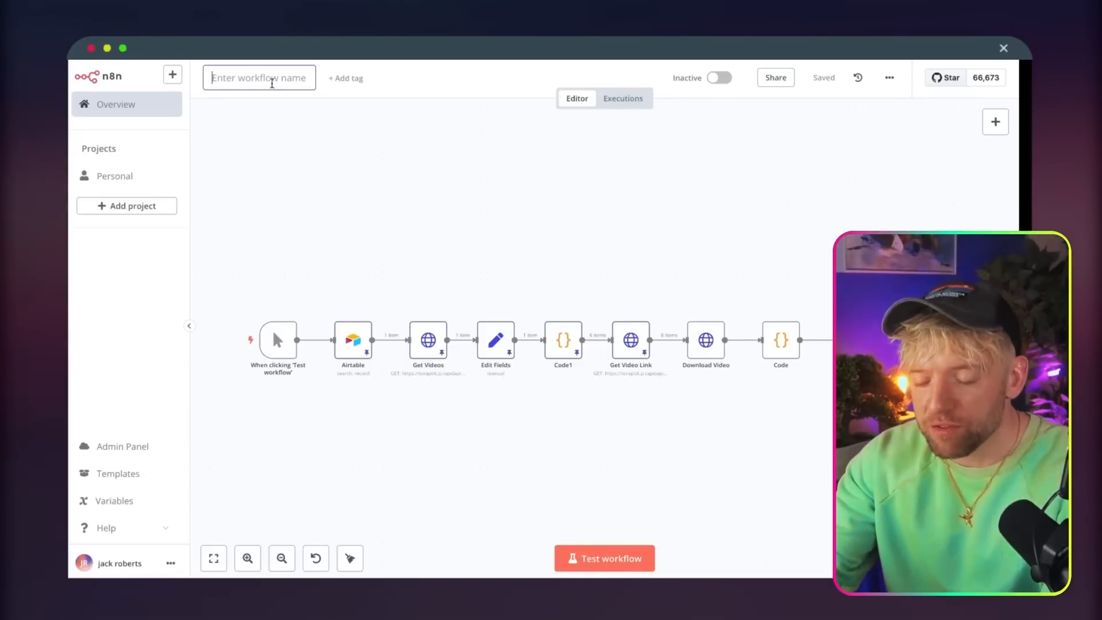
{"action": "type", "text": "TikTok Scraper"}
{"action": "scroll", "coordinate": [358, 244], "scroll_direction": "up", "scroll_amount": 2}
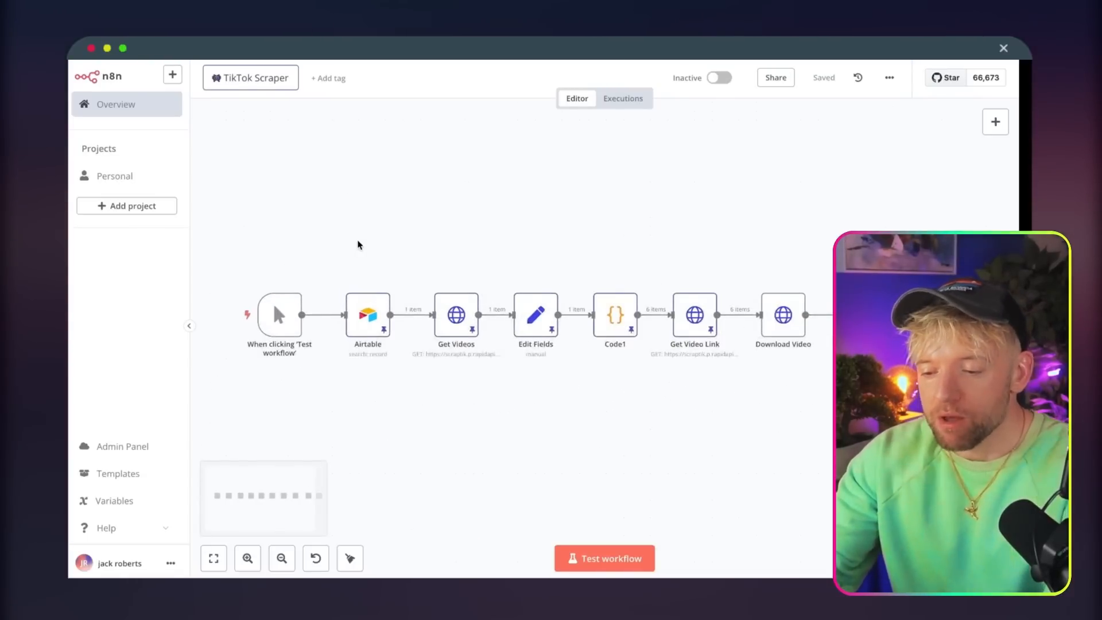
{"action": "scroll", "coordinate": [358, 246], "scroll_direction": "up", "scroll_amount": 1}
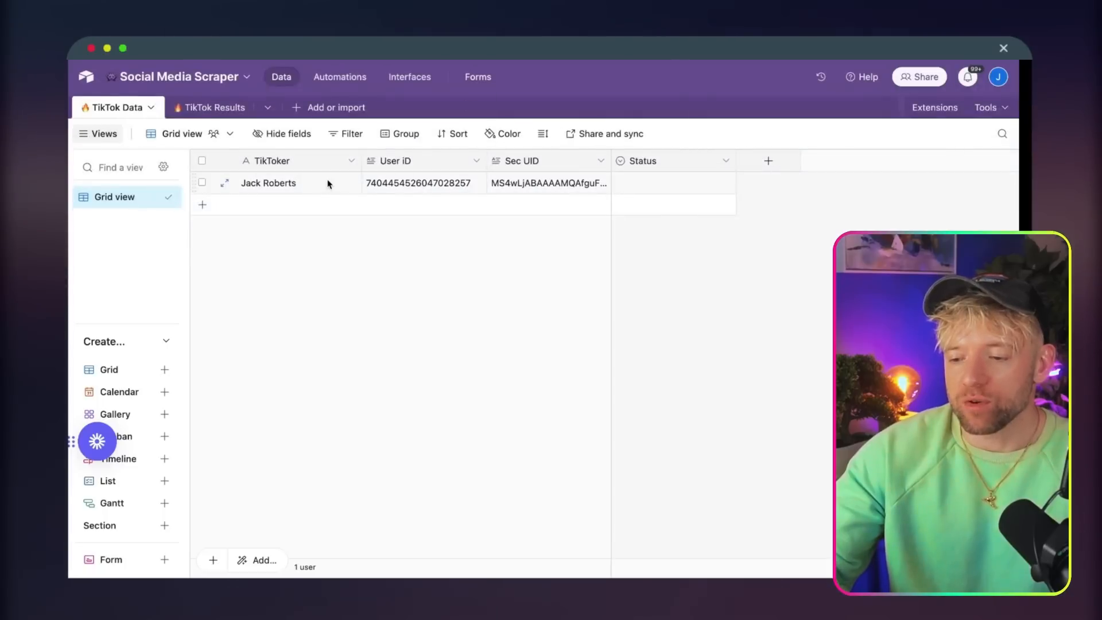
Examine the creator's record in the Airtable TikTok Data table and the first nodes of the n8n workflow.
{"action": "left_click", "coordinate": [326, 183]}
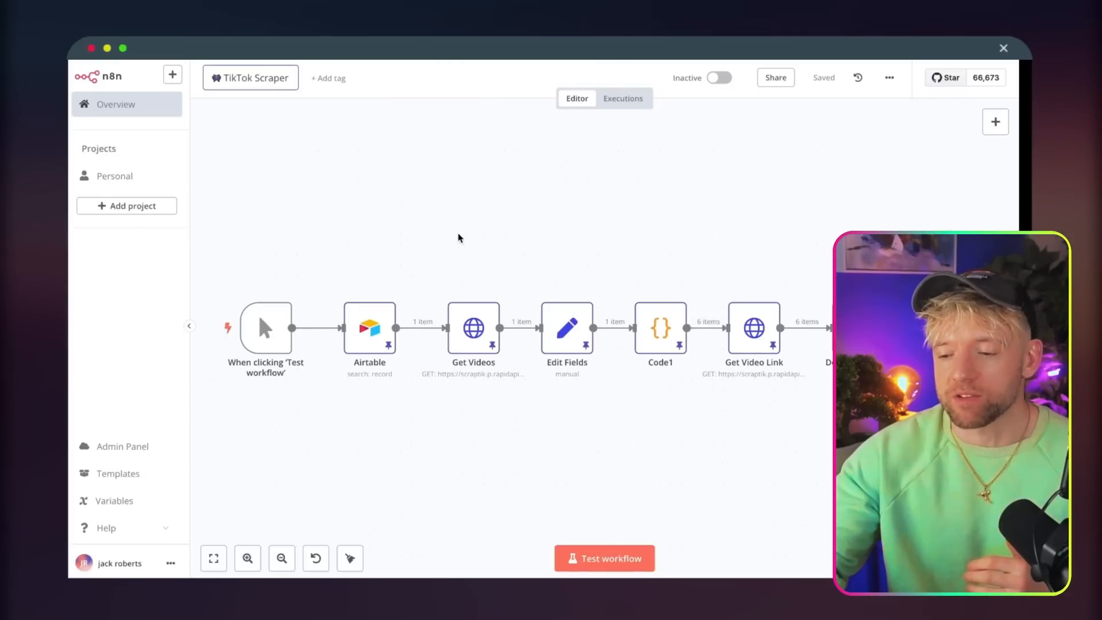
{"action": "scroll", "coordinate": [457, 237], "scroll_direction": "right", "scroll_amount": 3}
{"action": "scroll", "coordinate": [457, 236], "scroll_direction": "down", "scroll_amount": 2}
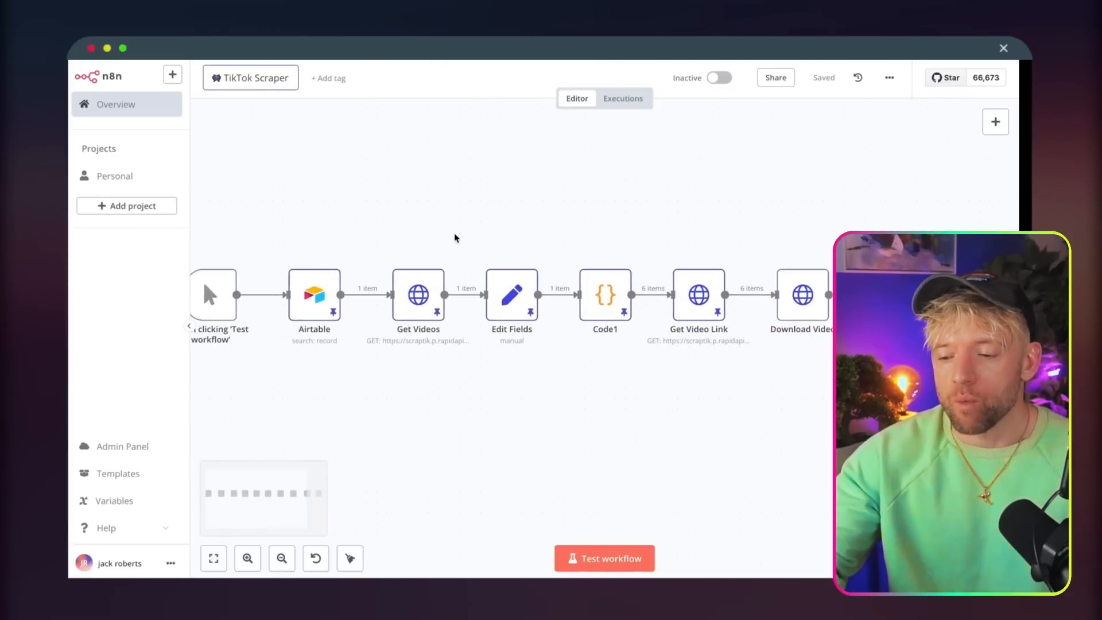
{"action": "mouse_move", "coordinate": [424, 267]}
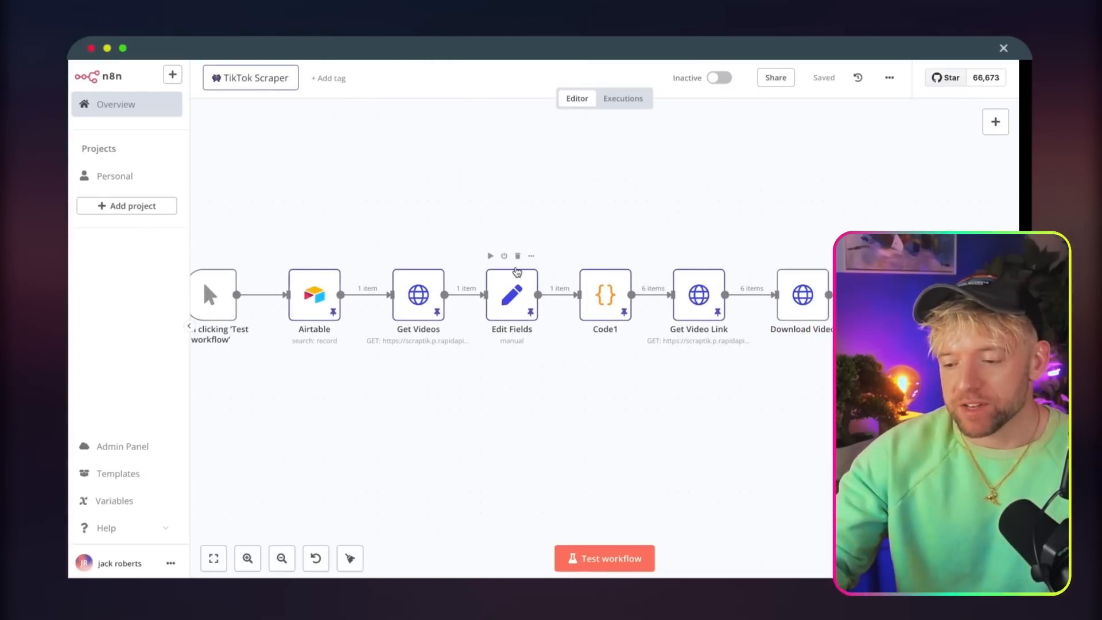
Move the Edit Fields and Code1 nodes slightly above the line of the other nodes.
{"action": "scroll", "coordinate": [514, 270], "scroll_direction": "right", "scroll_amount": 3}
{"action": "scroll", "coordinate": [514, 269], "scroll_direction": "down", "scroll_amount": 1}
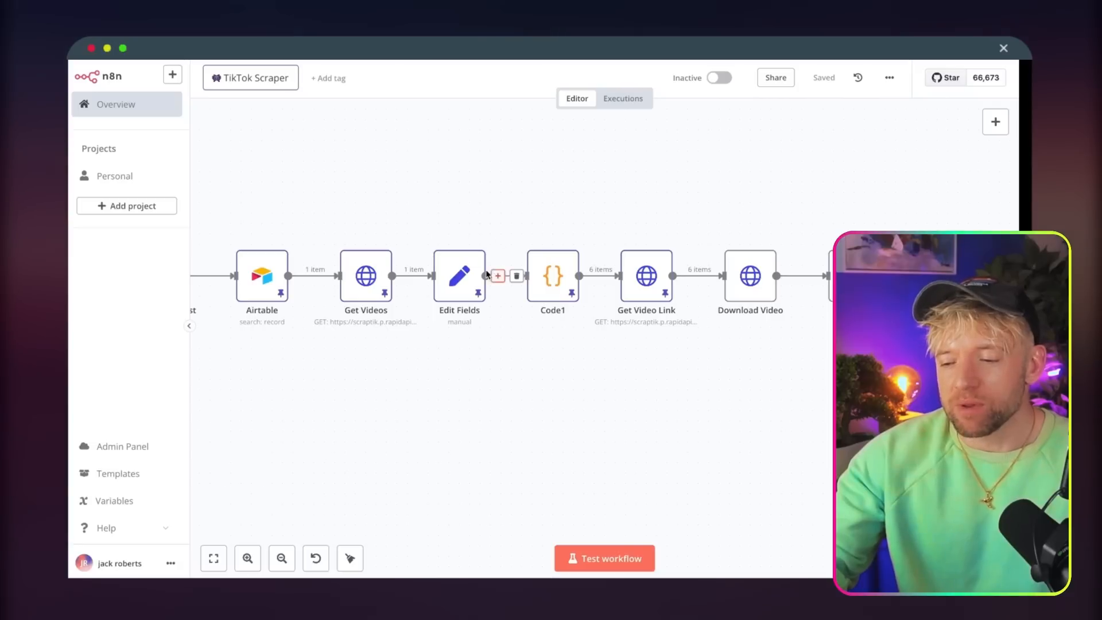
{"action": "left_click_drag", "start_coordinate": [470, 269], "coordinate": [471, 248]}
{"action": "left_click_drag", "start_coordinate": [551, 275], "coordinate": [550, 254]}
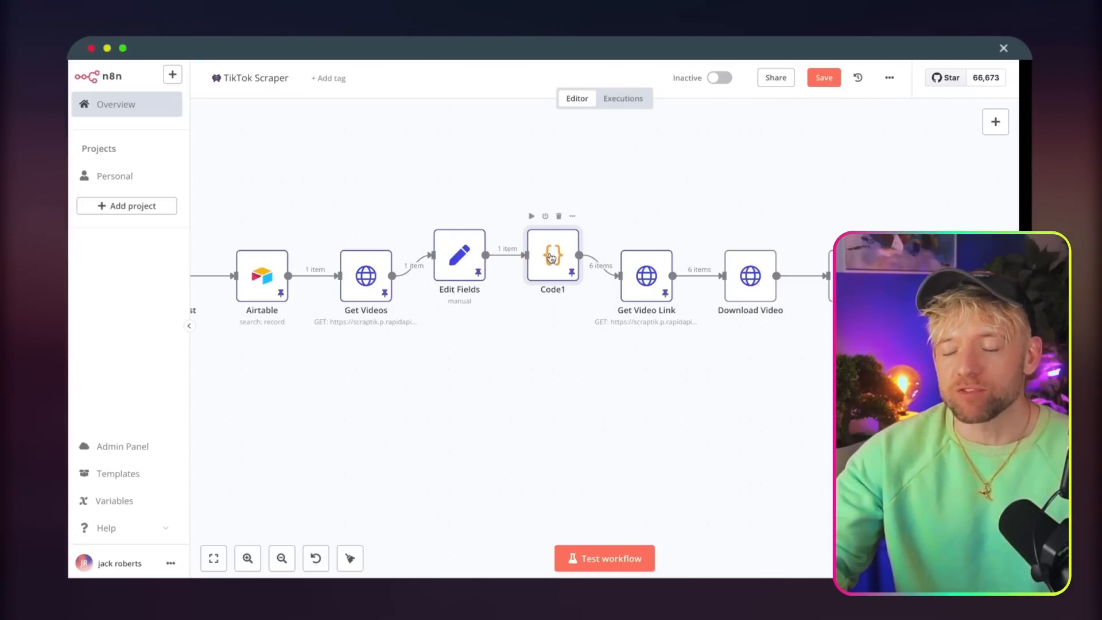
Review the remaining workflow nodes and the transcript, description and statistics in the scraper's Google Docs output document.
{"action": "scroll", "coordinate": [608, 301], "scroll_direction": "right", "scroll_amount": 4}
{"action": "scroll", "coordinate": [608, 301], "scroll_direction": "down", "scroll_amount": 1}
{"action": "scroll", "coordinate": [608, 301], "scroll_direction": "right", "scroll_amount": 8}
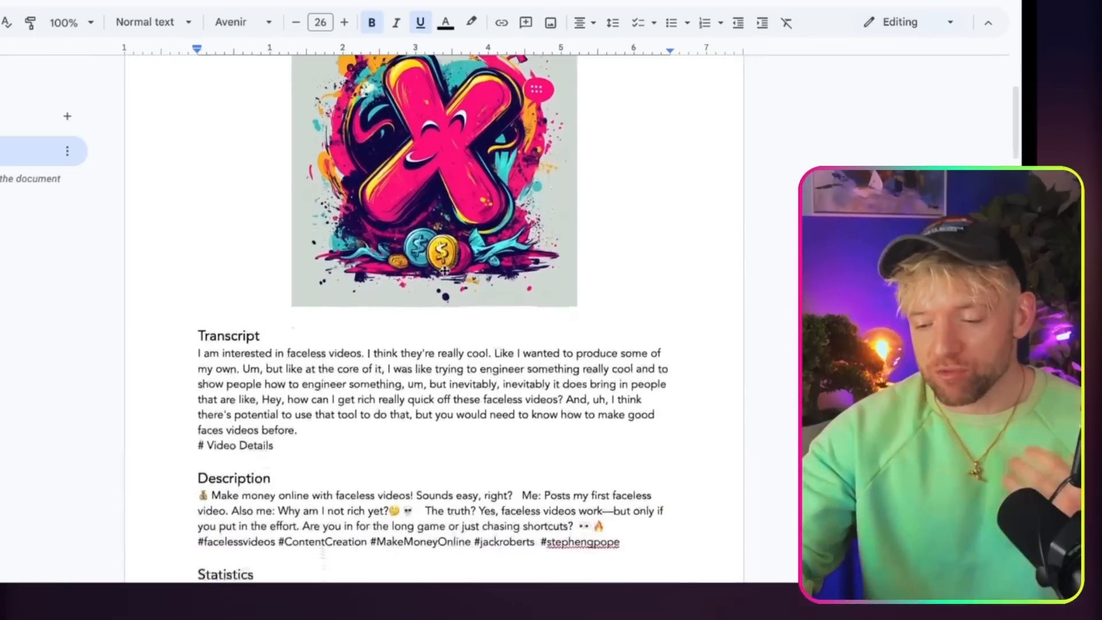
{"action": "scroll", "coordinate": [538, 318], "scroll_direction": "down", "scroll_amount": 3}
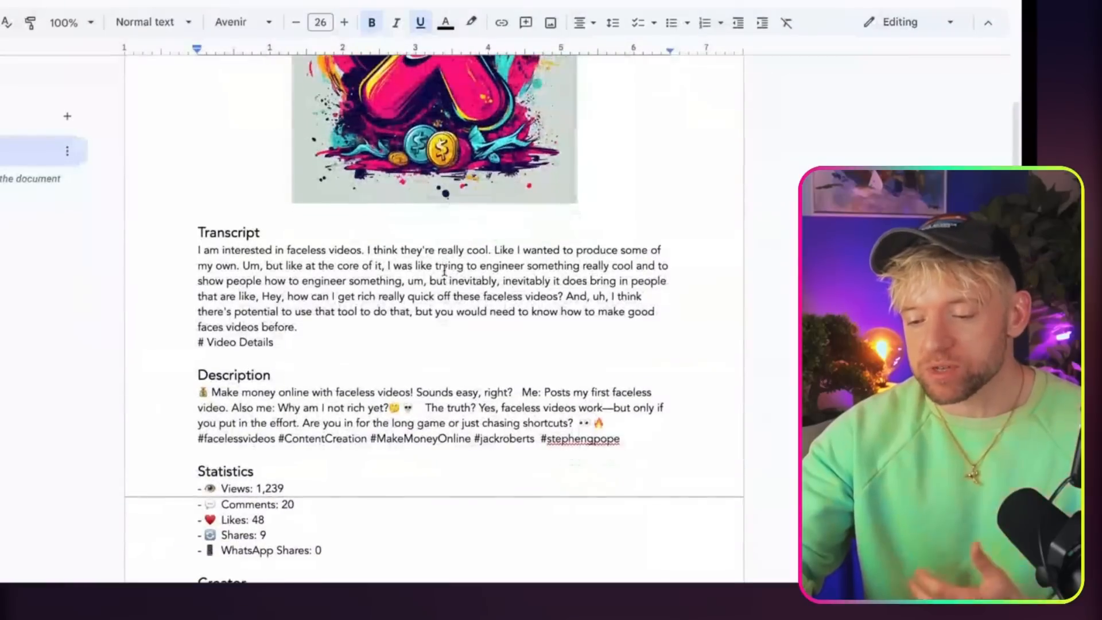
{"action": "scroll", "coordinate": [444, 270], "scroll_direction": "down", "scroll_amount": 2}
{"action": "scroll", "coordinate": [444, 270], "scroll_direction": "up", "scroll_amount": 2}
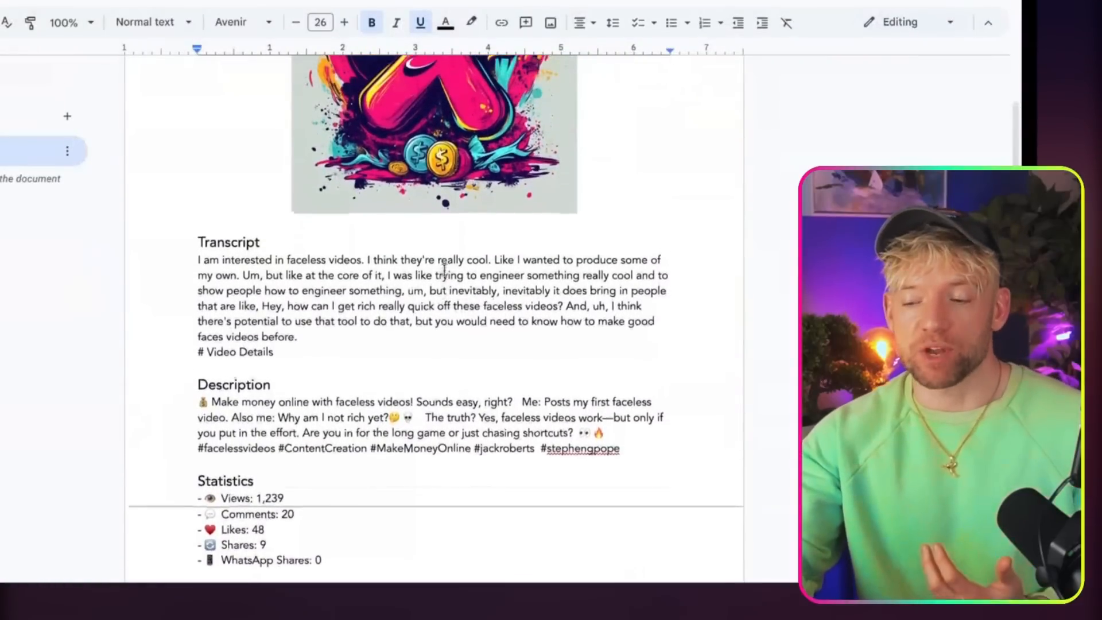
{"action": "scroll", "coordinate": [444, 269], "scroll_direction": "up", "scroll_amount": 4}
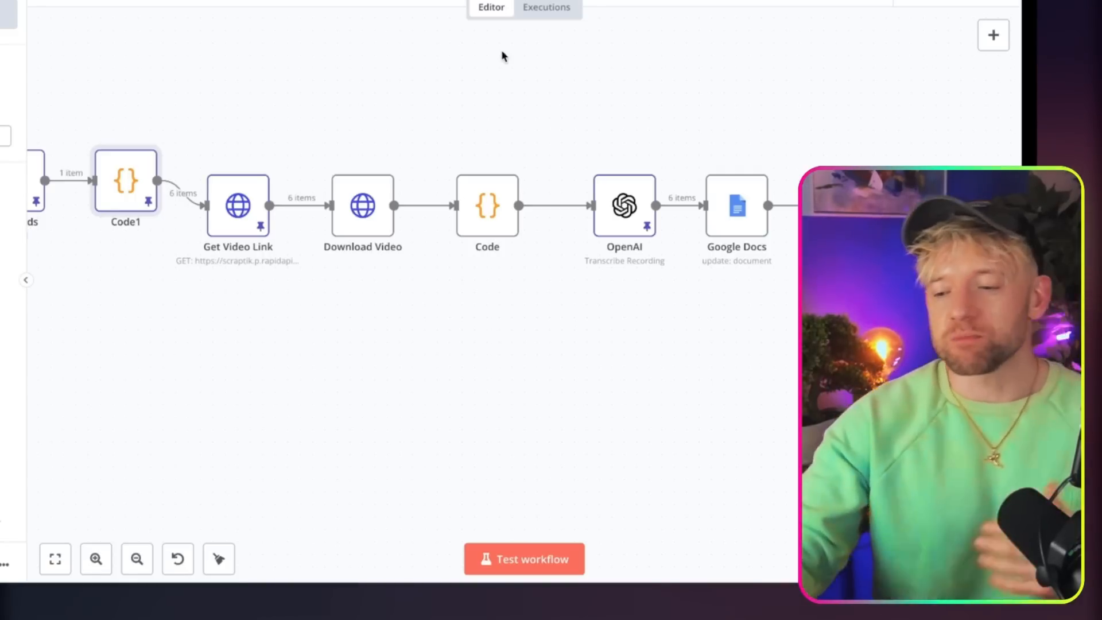
Select all nodes of the TikTok Scraper workflow, from the test trigger to Google Docs, and delete them.
{"action": "scroll", "coordinate": [475, 114], "scroll_direction": "down", "scroll_amount": 2, "text": "ctrl"}
{"action": "scroll", "coordinate": [640, 123], "scroll_direction": "left", "scroll_amount": 2}
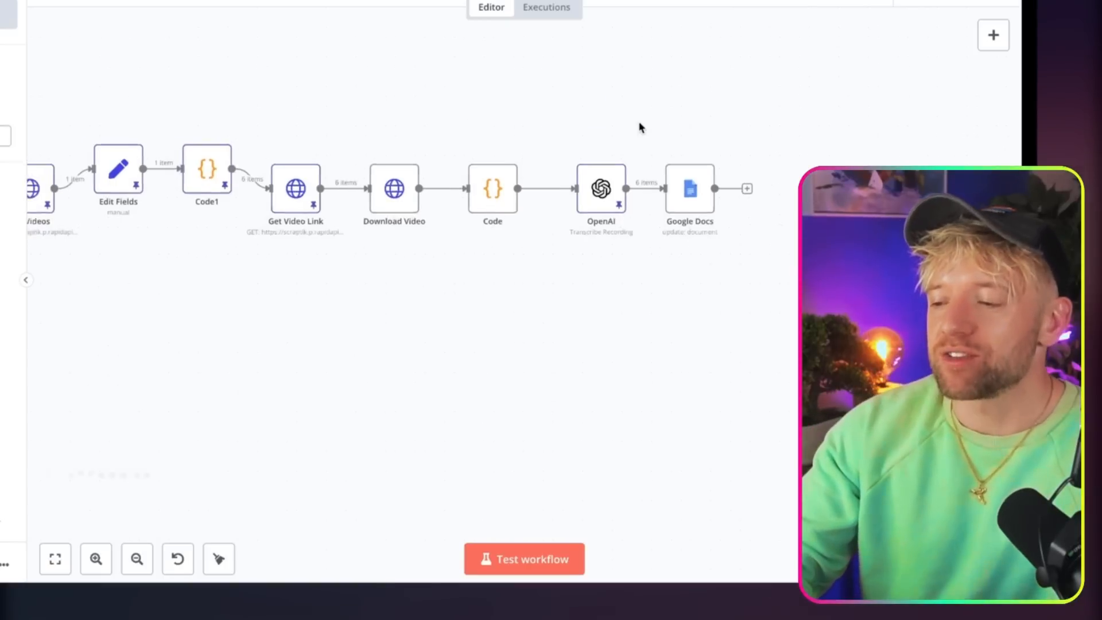
{"action": "left_click_drag", "start_coordinate": [897, 107], "coordinate": [138, 301]}
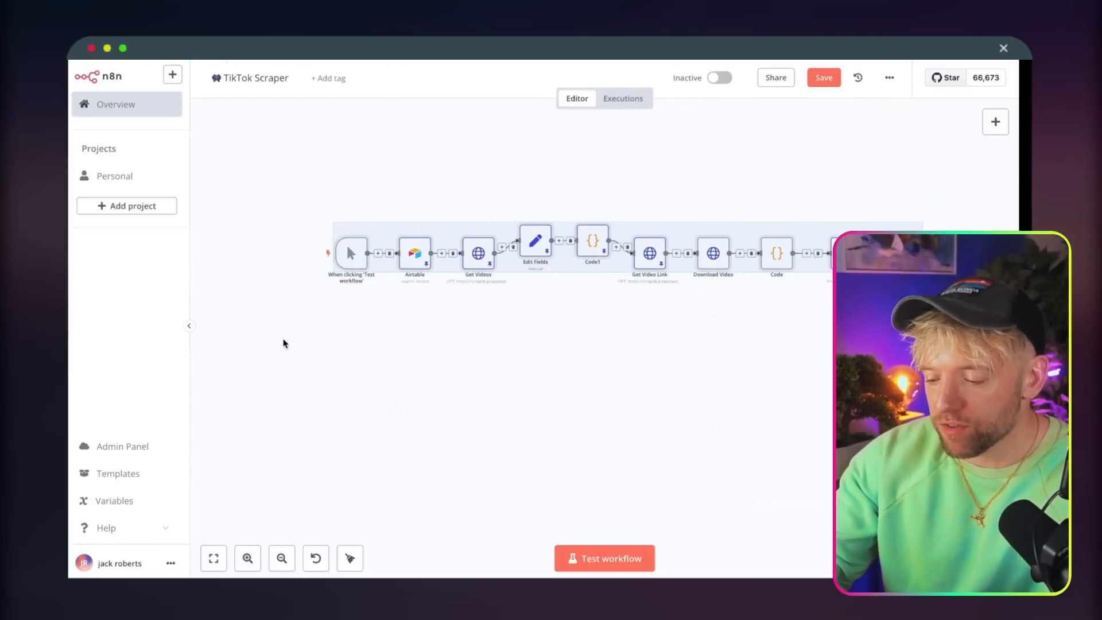
{"action": "key", "text": "Delete"}
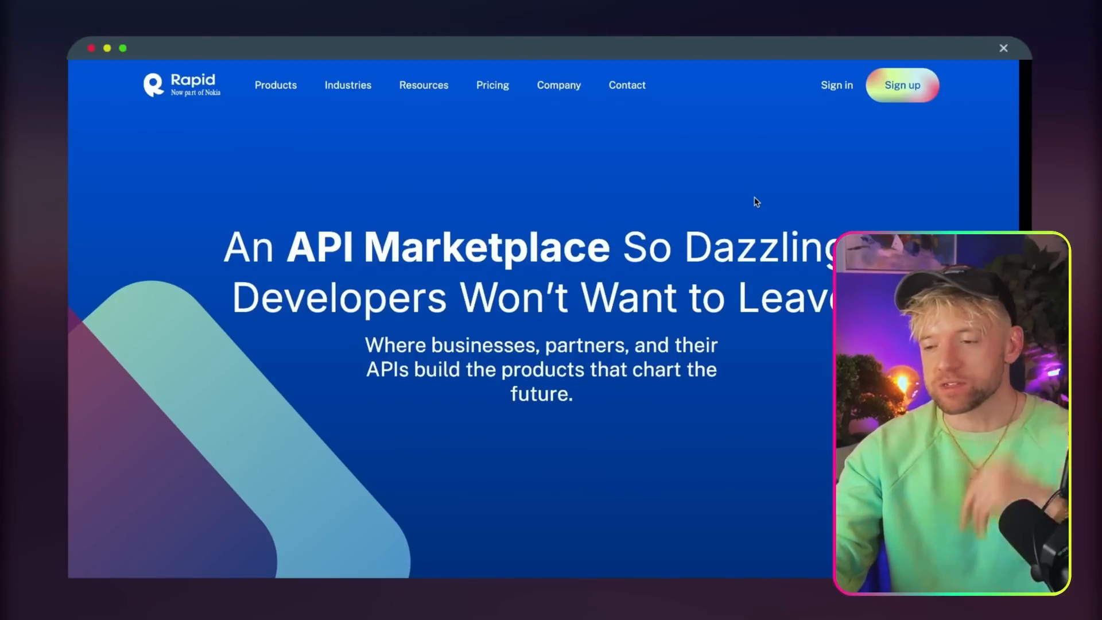
Switch to the Rapid website, sign in, and change the API marketplace to light view.
{"action": "left_click", "coordinate": [837, 86]}
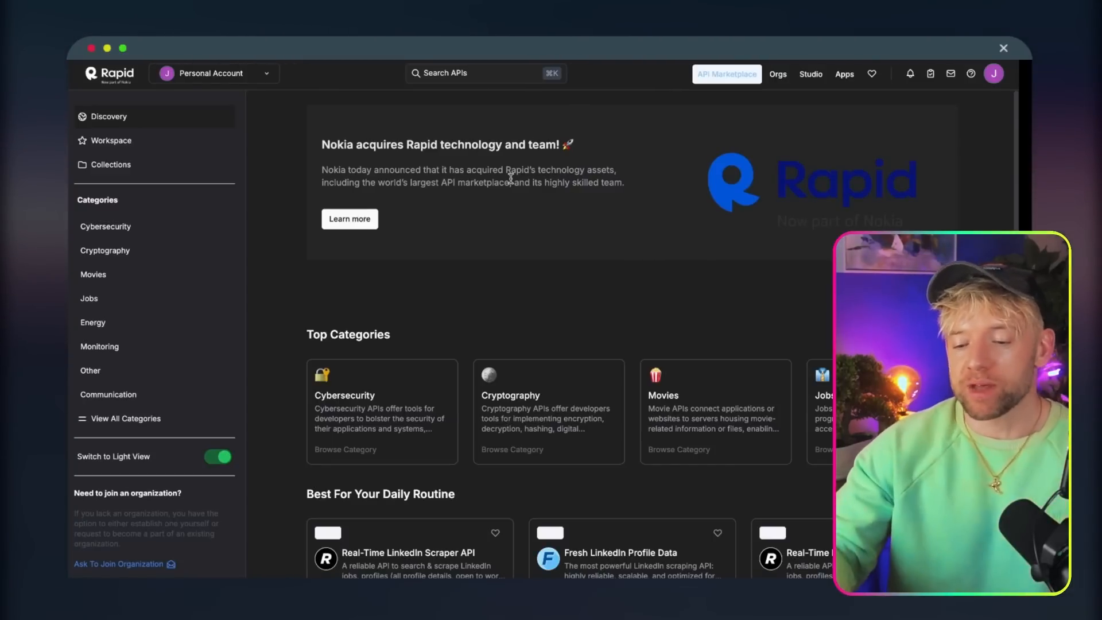
{"action": "left_click", "coordinate": [216, 459]}
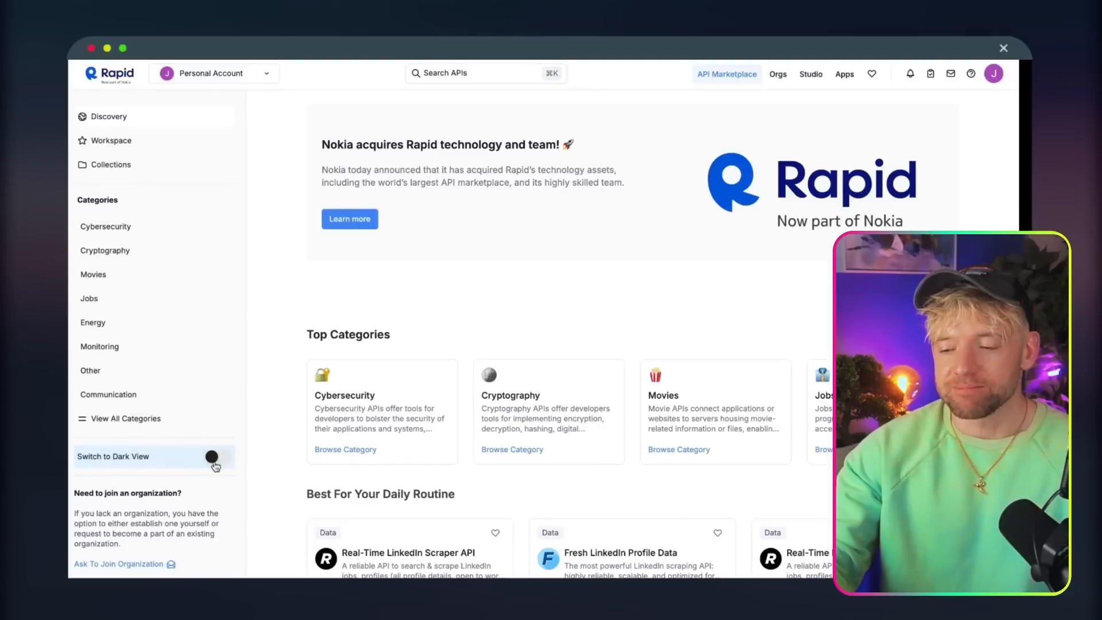
{"action": "scroll", "coordinate": [484, 303], "scroll_direction": "down", "scroll_amount": 2}
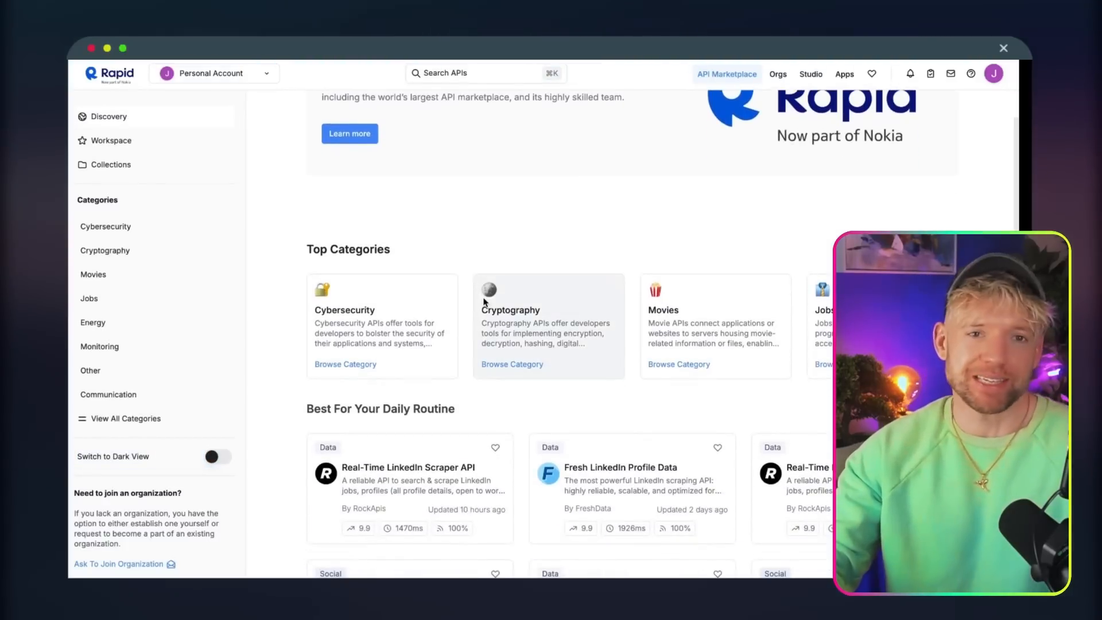
{"action": "scroll", "coordinate": [598, 231], "scroll_direction": "down", "scroll_amount": 2}
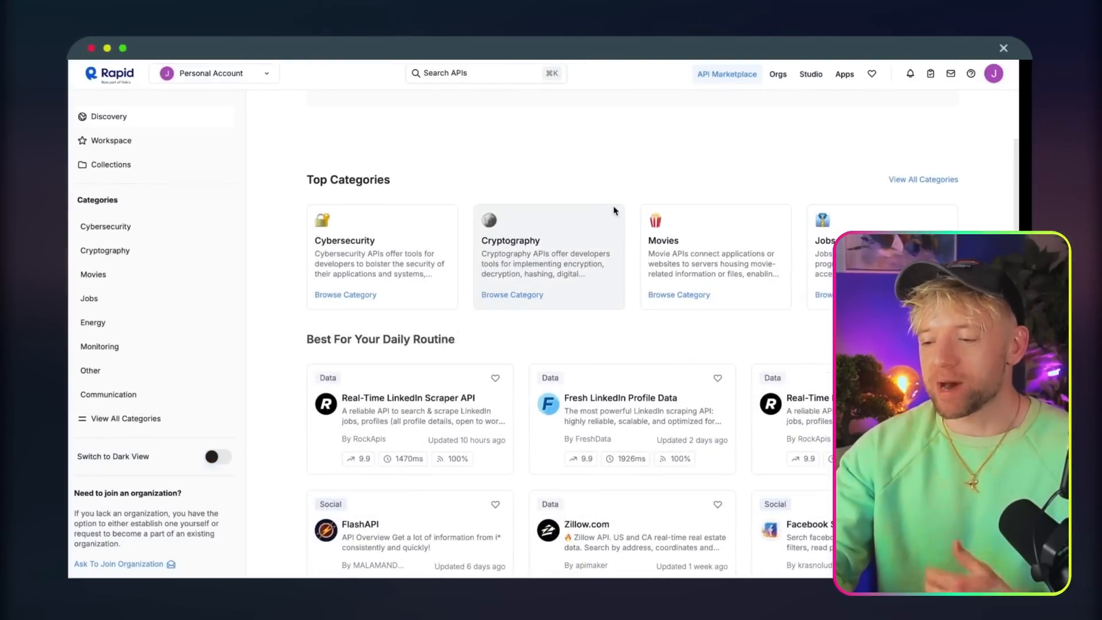
{"action": "scroll", "coordinate": [627, 218], "scroll_direction": "down", "scroll_amount": 3}
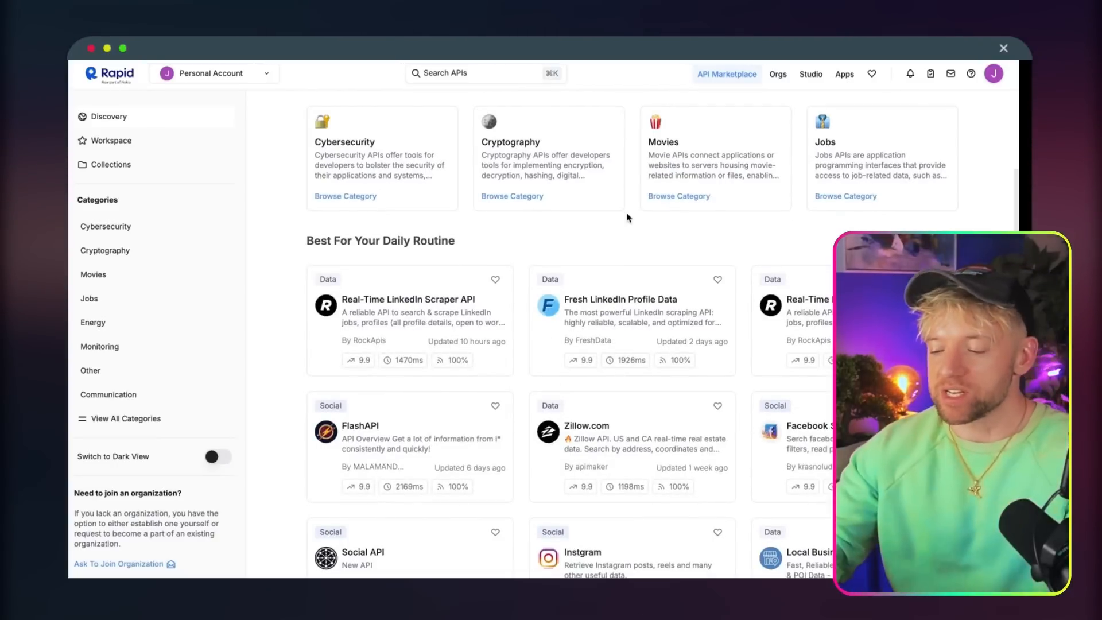
{"action": "scroll", "coordinate": [634, 359], "scroll_direction": "down", "scroll_amount": 5}
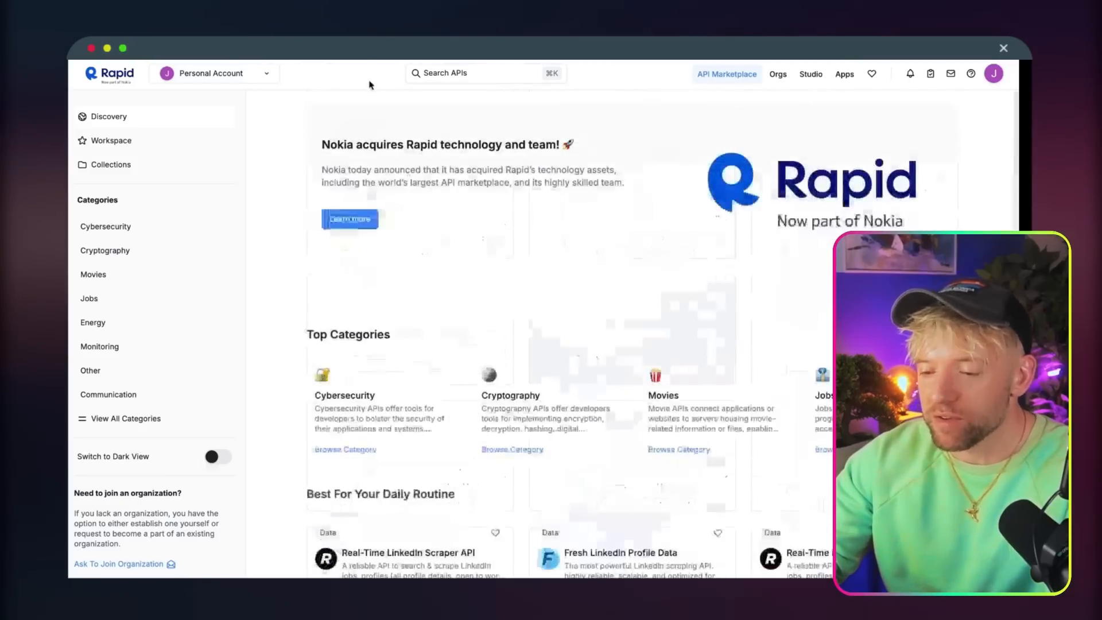
Search the Rapid API marketplace for tiktok.
{"action": "left_click", "coordinate": [438, 72]}
{"action": "type", "text": "t"}
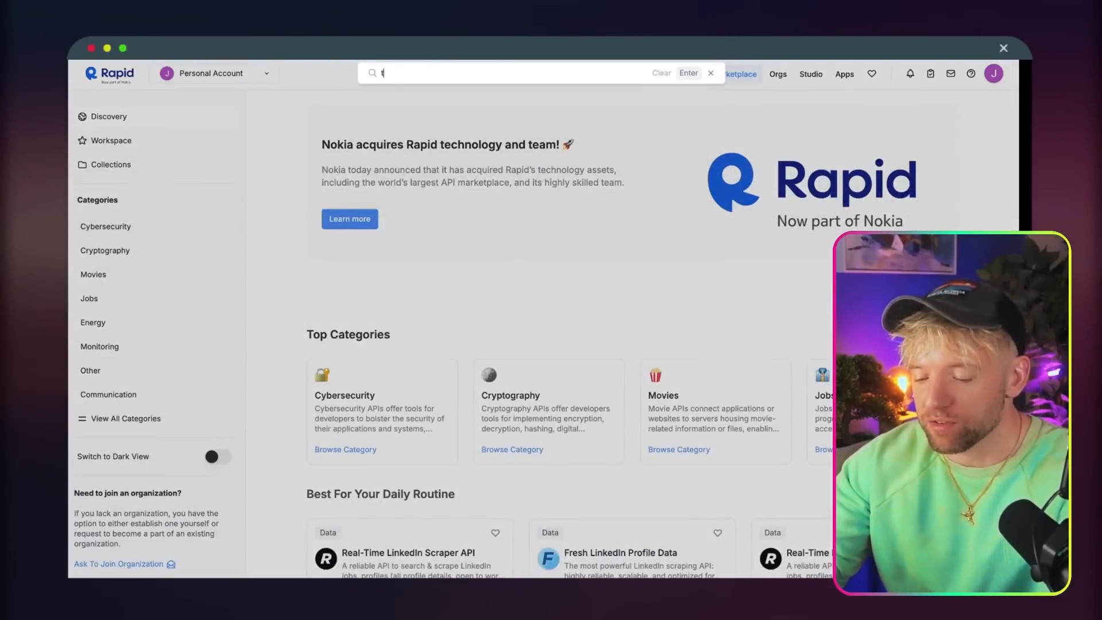
{"action": "type", "text": "iktok"}
{"action": "key", "text": "Return"}
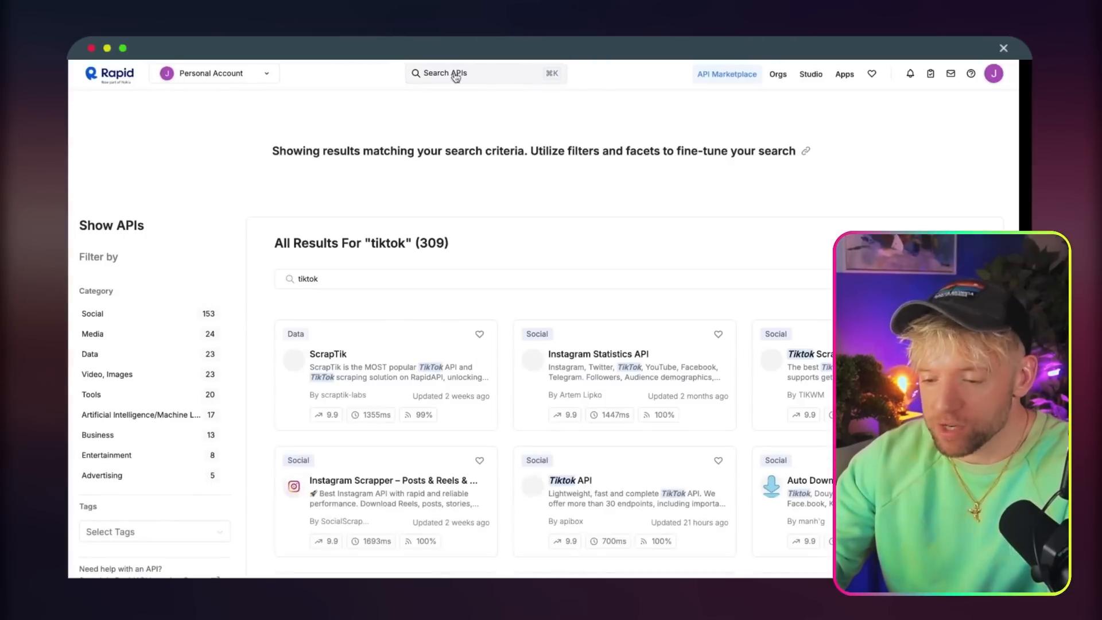
{"action": "scroll", "coordinate": [423, 240], "scroll_direction": "down", "scroll_amount": 2}
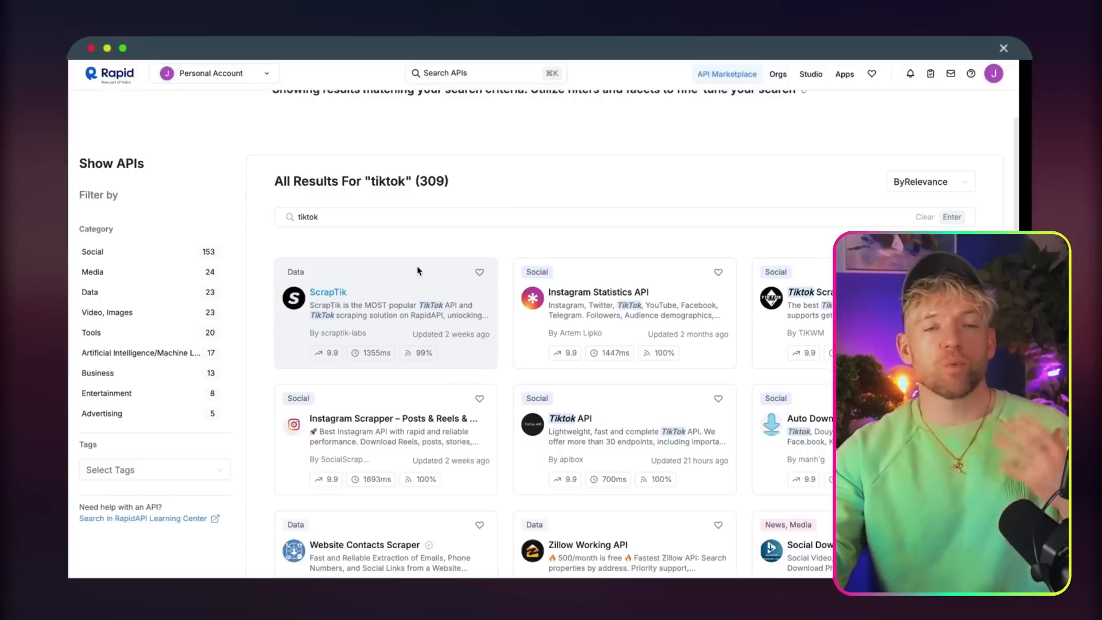
Open the ScrapTik API and its Username to ID endpoint in the Services group.
{"action": "left_click", "coordinate": [325, 293]}
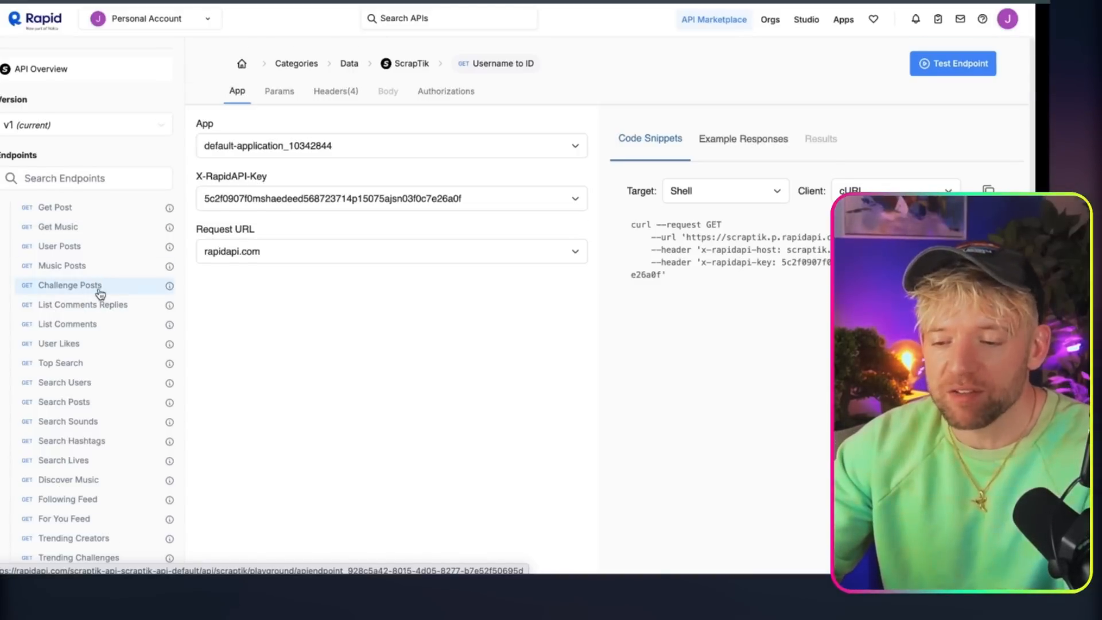
{"action": "scroll", "coordinate": [98, 287], "scroll_direction": "down", "scroll_amount": 4}
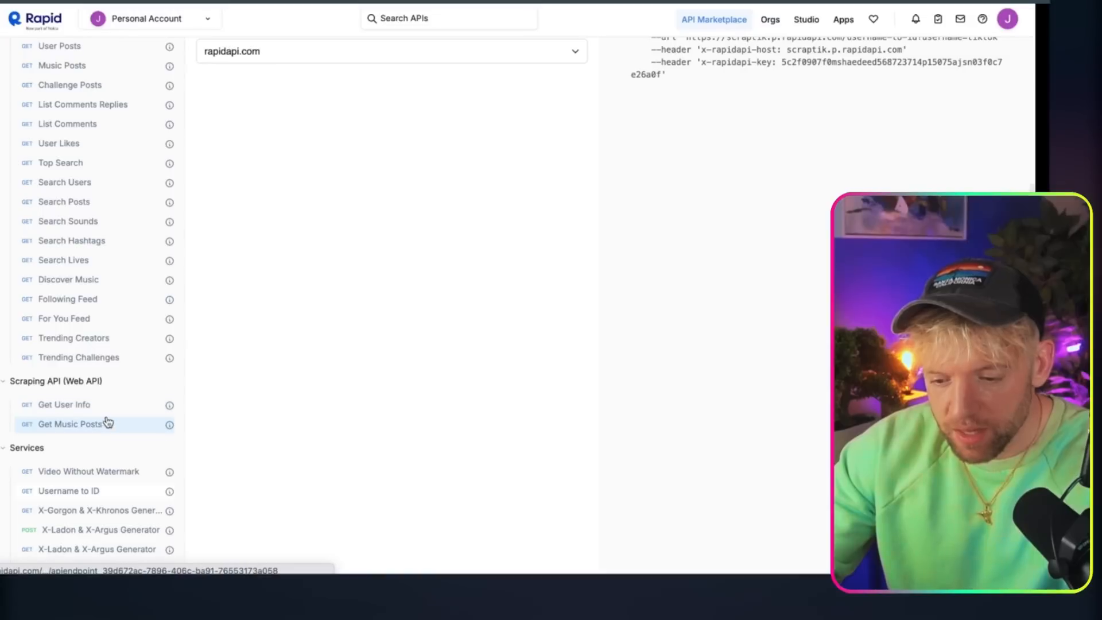
{"action": "left_click", "coordinate": [112, 498]}
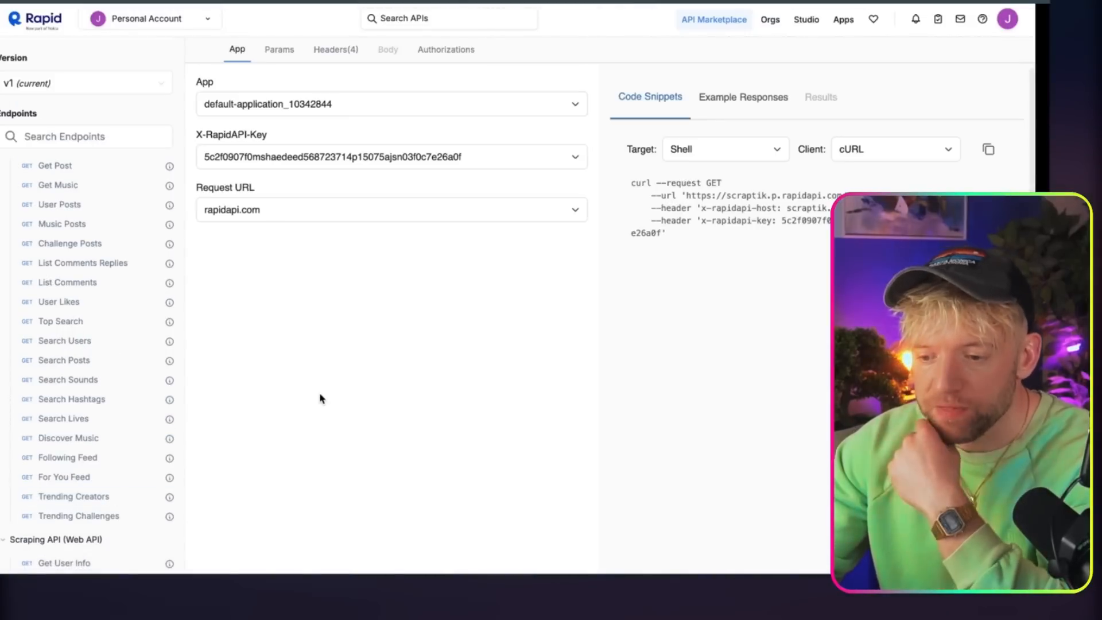
Open the query parameters of the Username to ID endpoint and clear the username value.
{"action": "scroll", "coordinate": [344, 315], "scroll_direction": "up", "scroll_amount": 2}
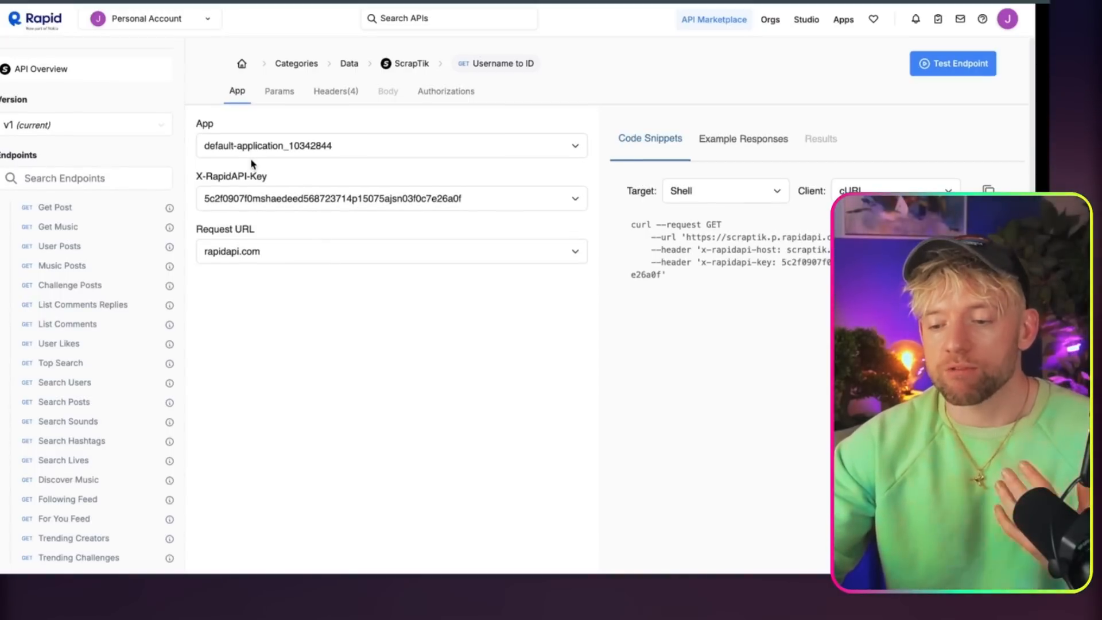
{"action": "left_click", "coordinate": [280, 93]}
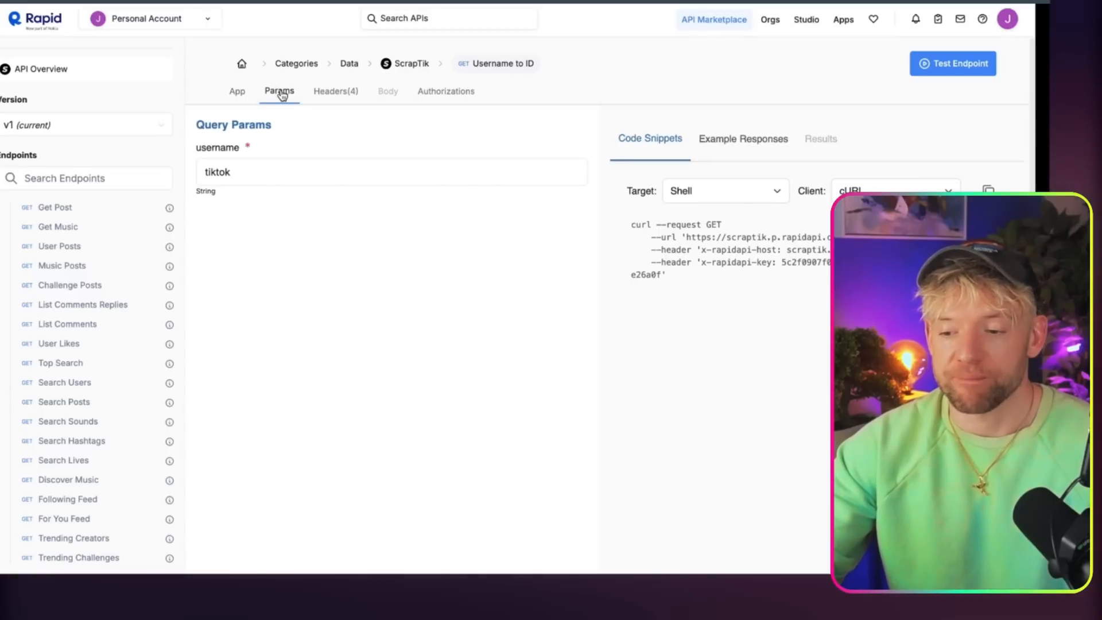
{"action": "double_click", "coordinate": [251, 165]}
{"action": "key", "text": "BackSpace"}
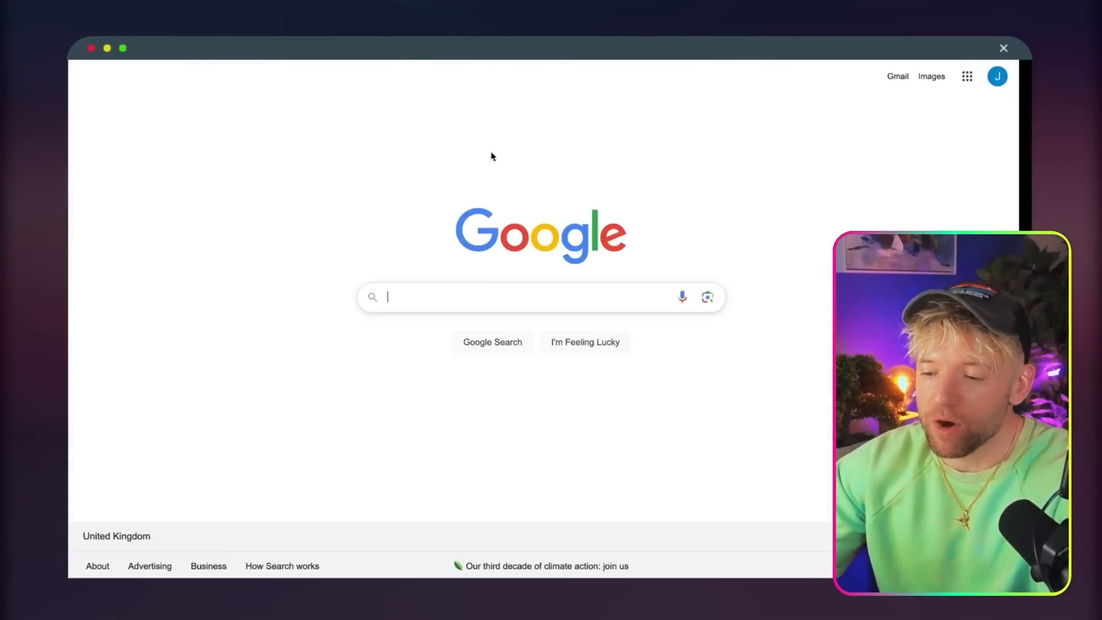
Switch to Google, search for "ali abdaal tiktok" and copy the handle aliabdaal from the TikTok result.
{"action": "type", "text": "ali abdaal"}
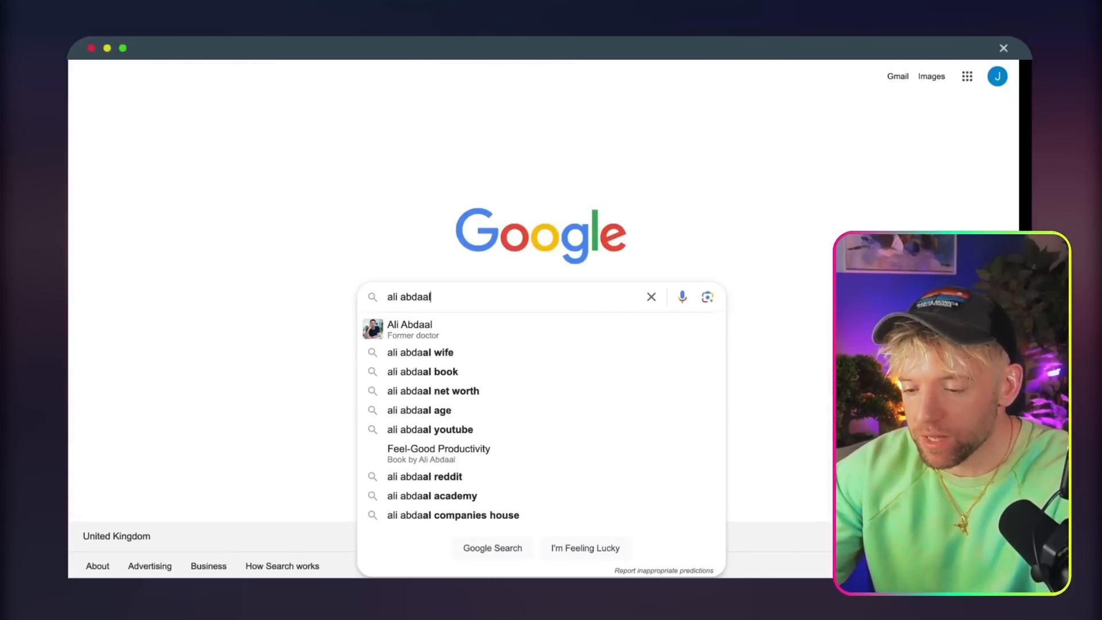
{"action": "type", "text": " tiktok"}
{"action": "key", "text": "Return"}
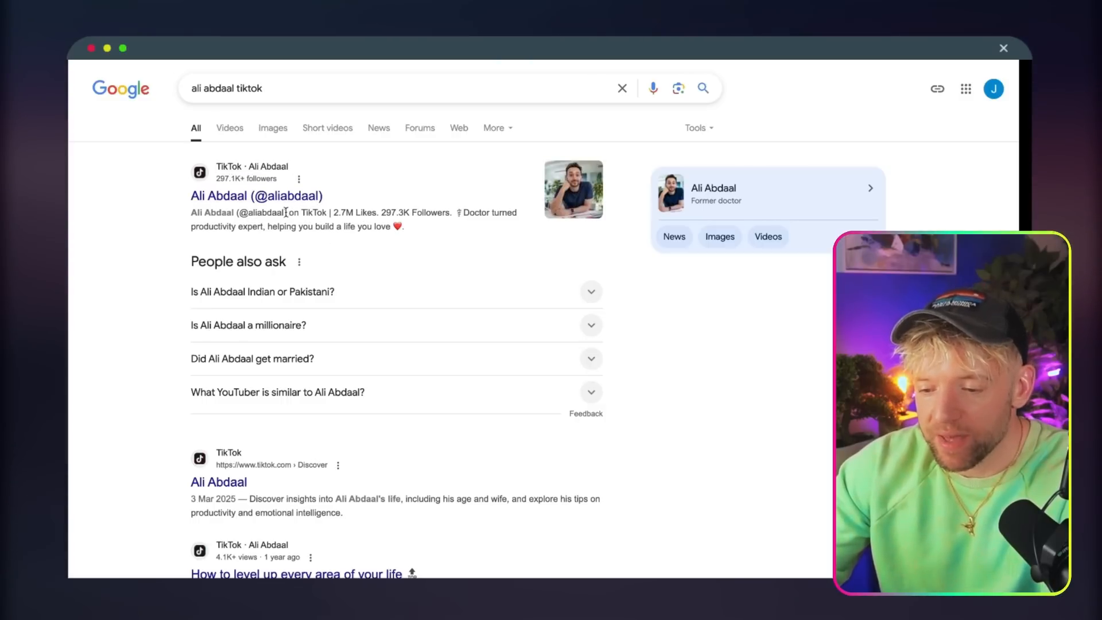
{"action": "left_click_drag", "start_coordinate": [281, 213], "coordinate": [252, 214]}
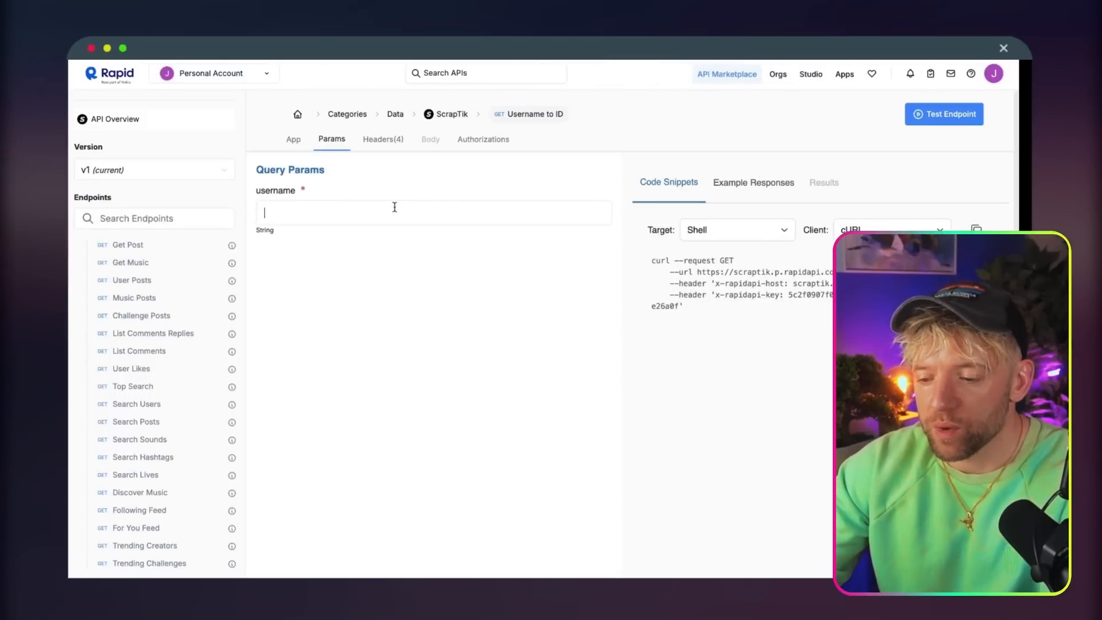
Switch back to Rapid, set the username parameter to aliabdaal and test the endpoint.
{"action": "type", "text": "aliabdaal"}
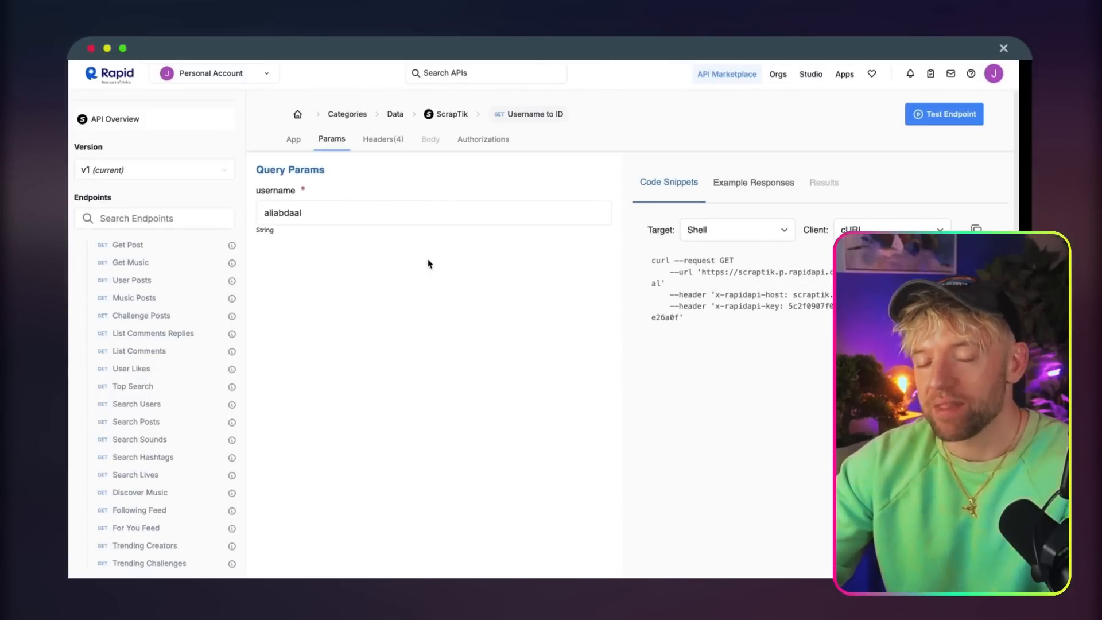
{"action": "left_click", "coordinate": [934, 121]}
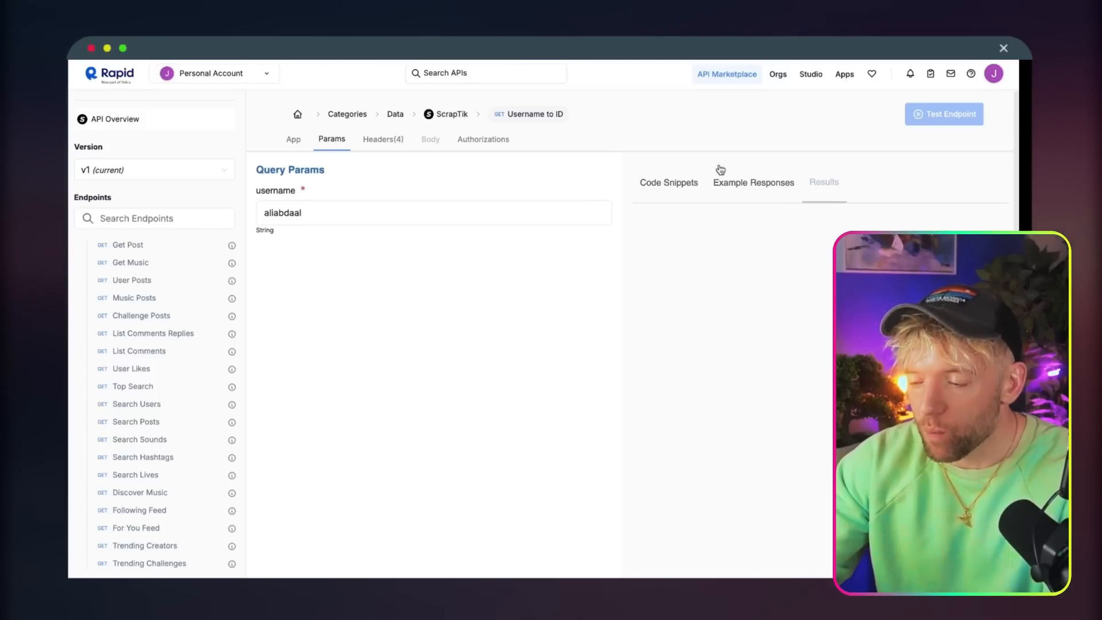
{"action": "scroll", "coordinate": [768, 366], "scroll_direction": "down", "scroll_amount": 5}
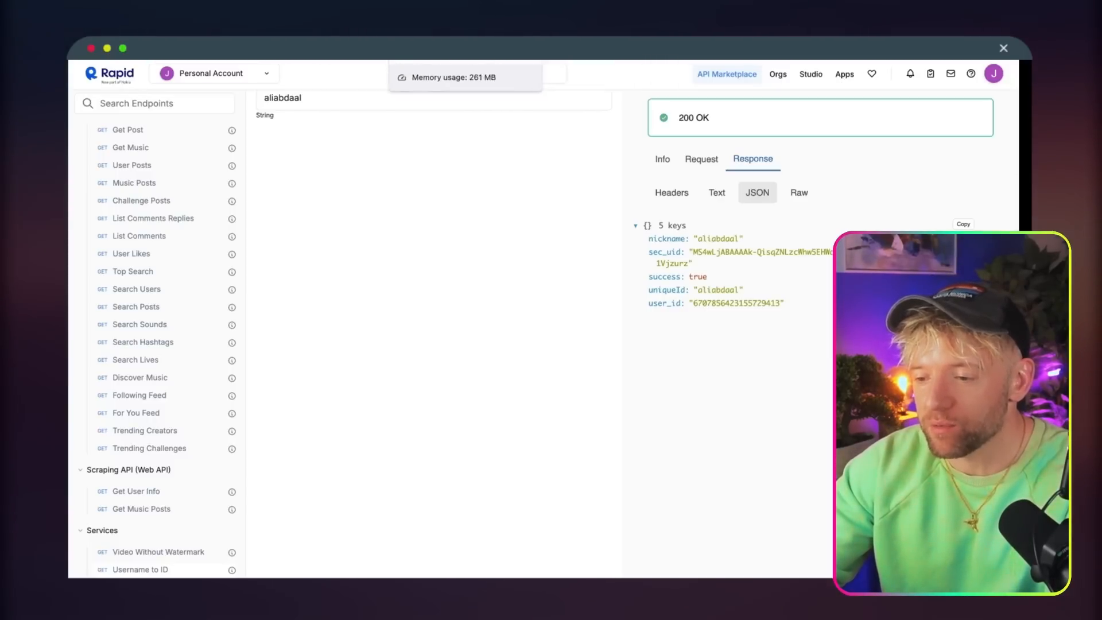
Switch to the Social Media Scraper base in Airtable and open the Airtable home page in a duplicate of its tab.
{"action": "left_click", "coordinate": [437, 48]}
{"action": "key", "text": "super+l"}
{"action": "type", "text": "a"}
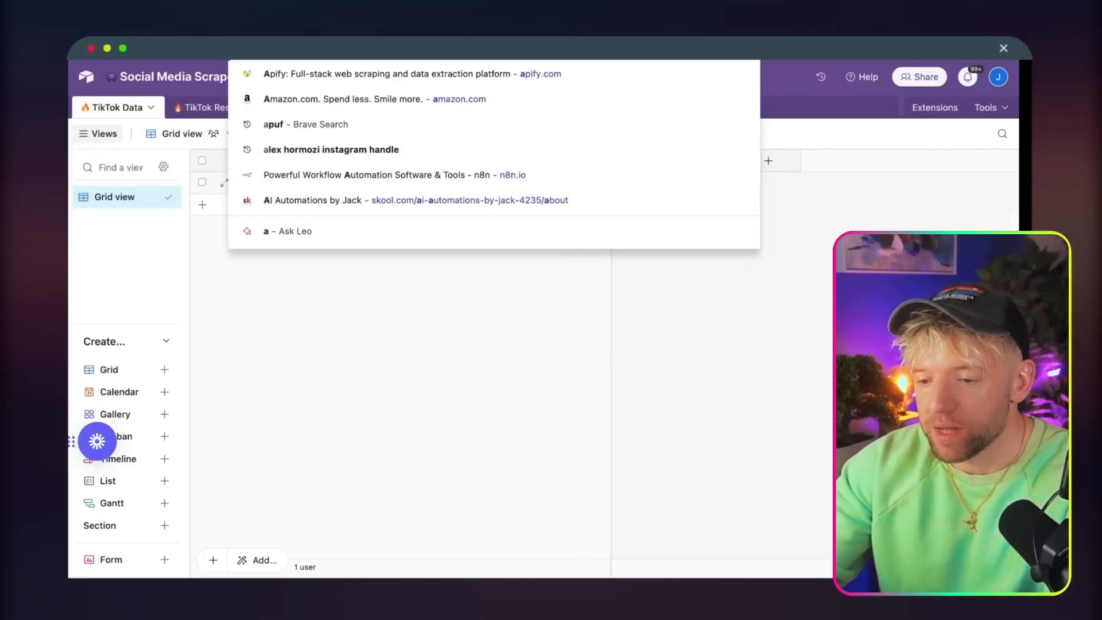
{"action": "right_click", "coordinate": [459, 48]}
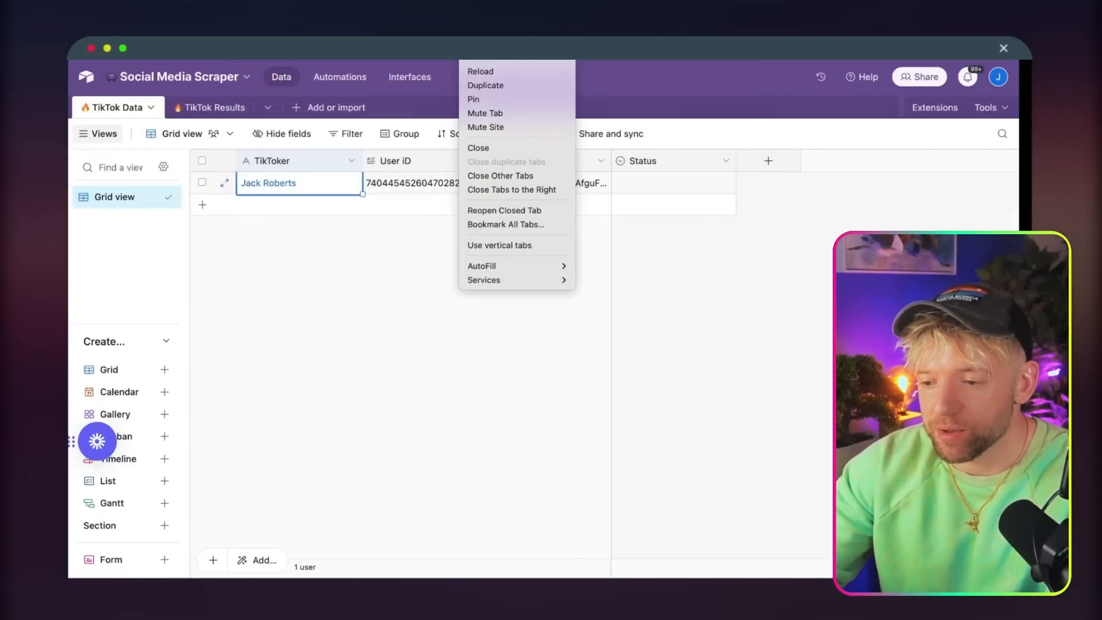
{"action": "left_click", "coordinate": [497, 86]}
{"action": "key", "text": "super+l"}
{"action": "type", "text": "air"}
{"action": "key", "text": "Return"}
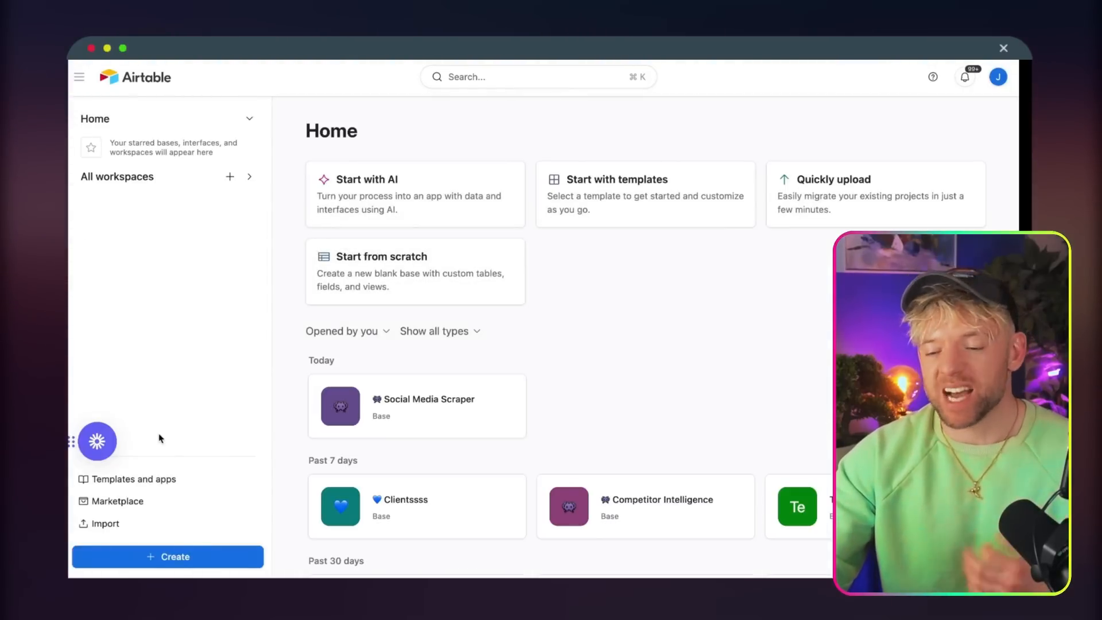
Create a new Airtable base from scratch and close its Getting started guide.
{"action": "left_click", "coordinate": [180, 560]}
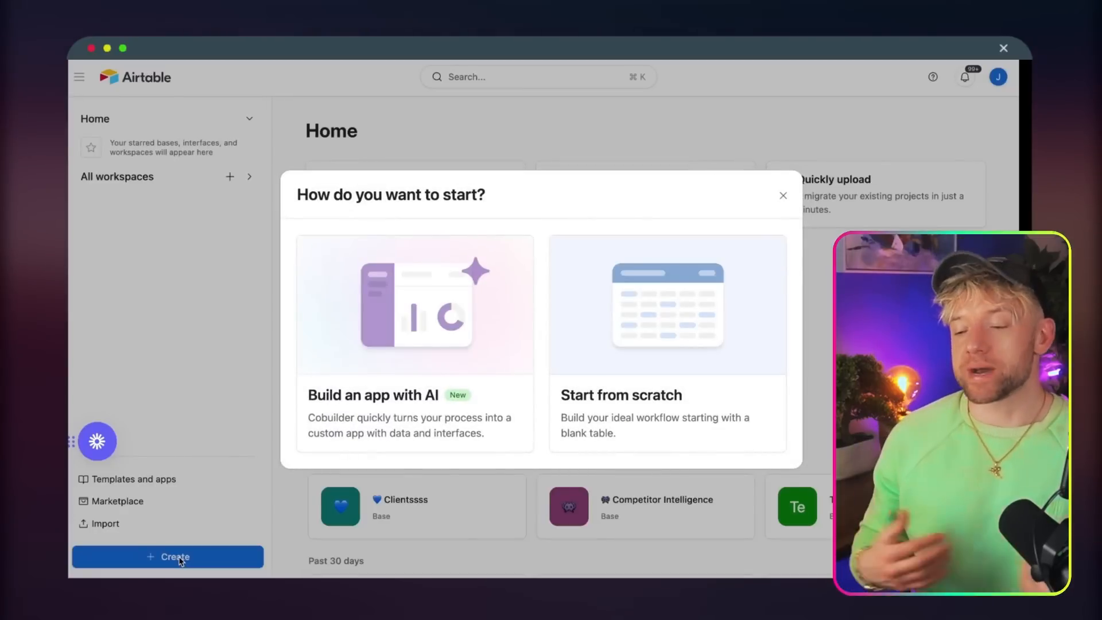
{"action": "left_click", "coordinate": [576, 404]}
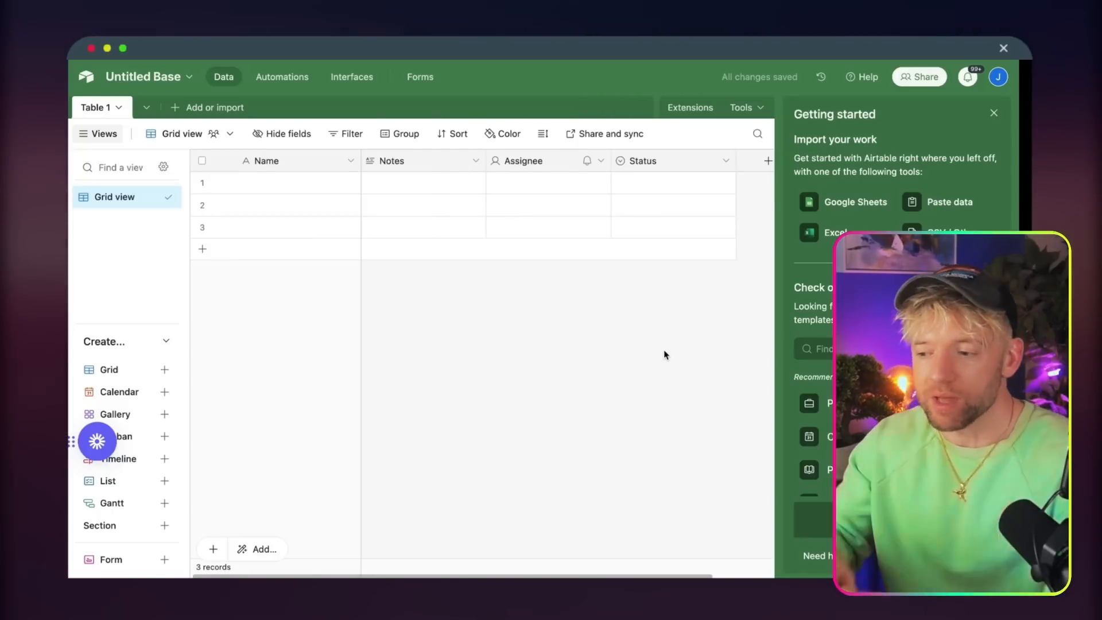
{"action": "left_click", "coordinate": [995, 115]}
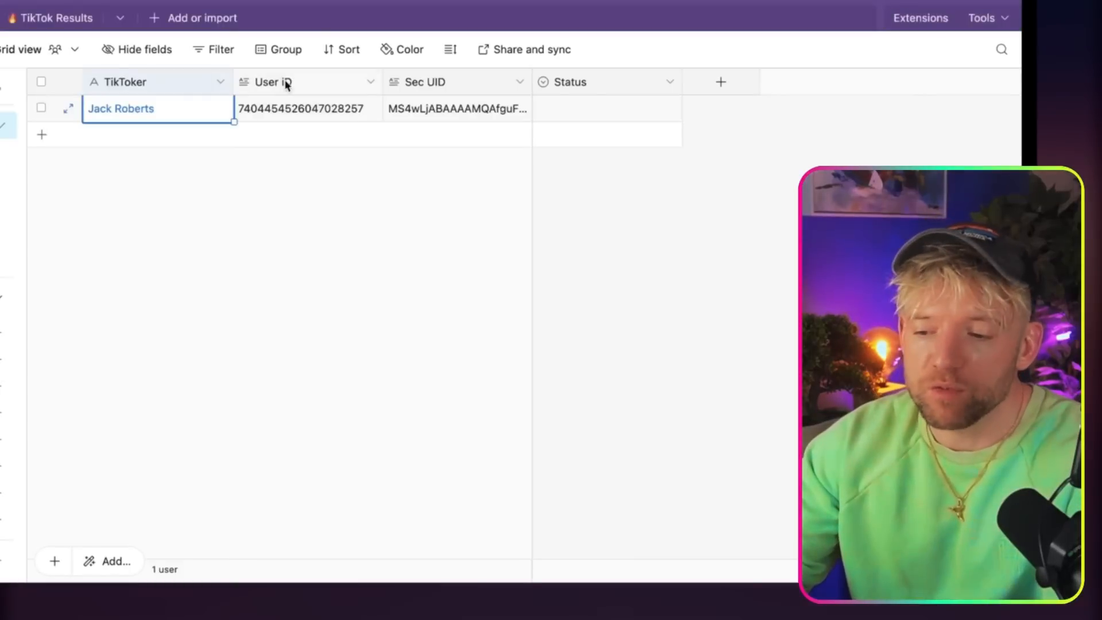
Copy the User iD field name from the existing base and turn the new base's Notes field into a single line text field named User iD.
{"action": "double_click", "coordinate": [288, 81]}
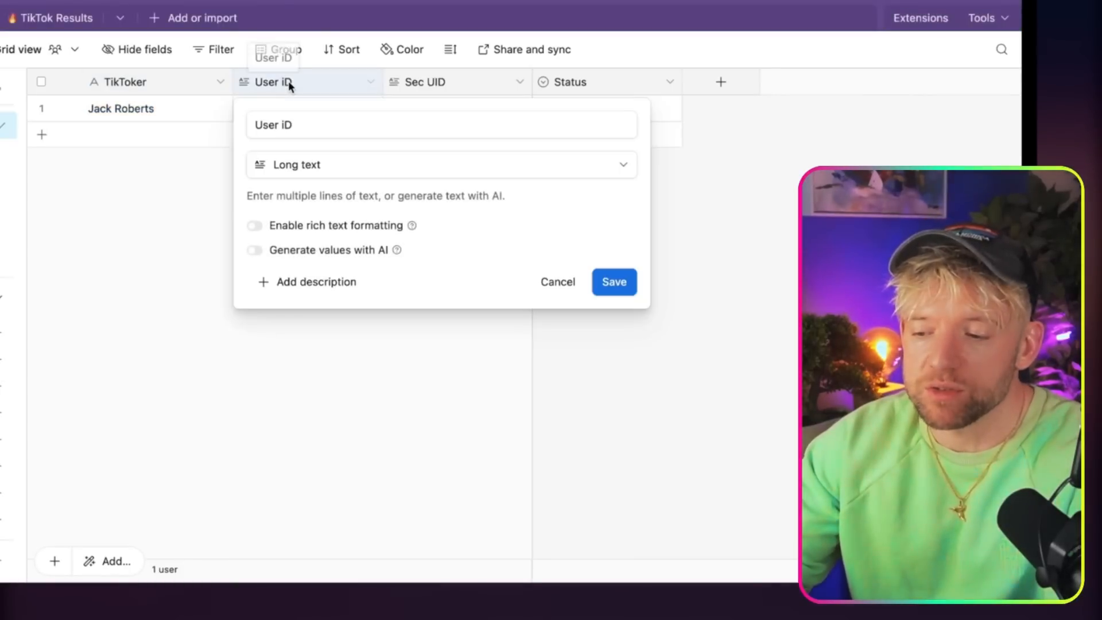
{"action": "triple_click", "coordinate": [301, 124]}
{"action": "key", "text": "super+c"}
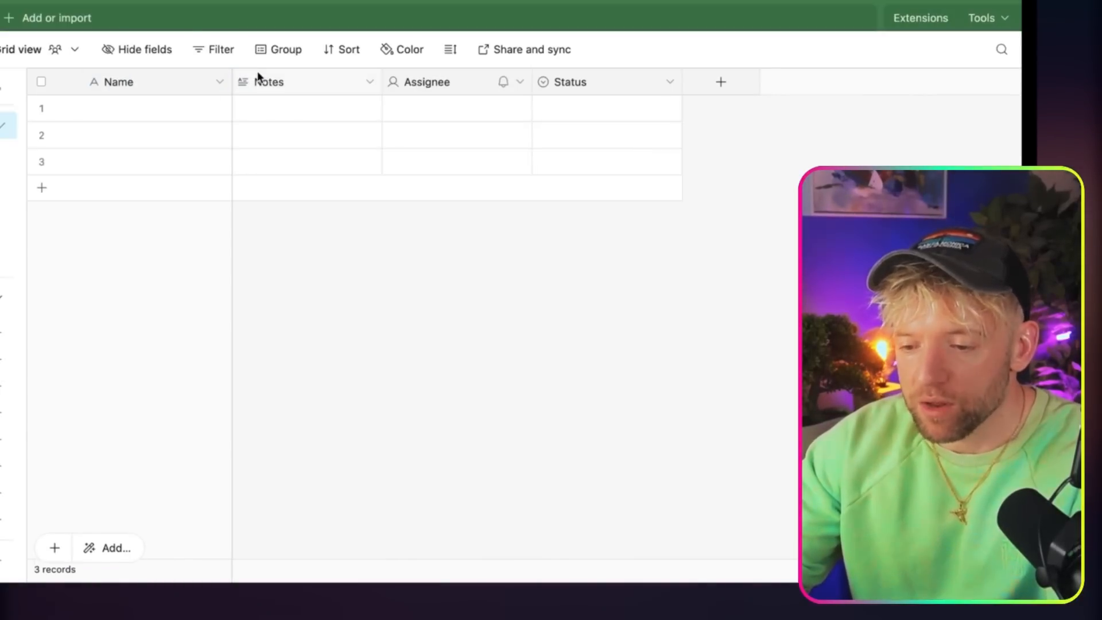
{"action": "double_click", "coordinate": [258, 81]}
{"action": "double_click", "coordinate": [281, 122]}
{"action": "key", "text": "super+v"}
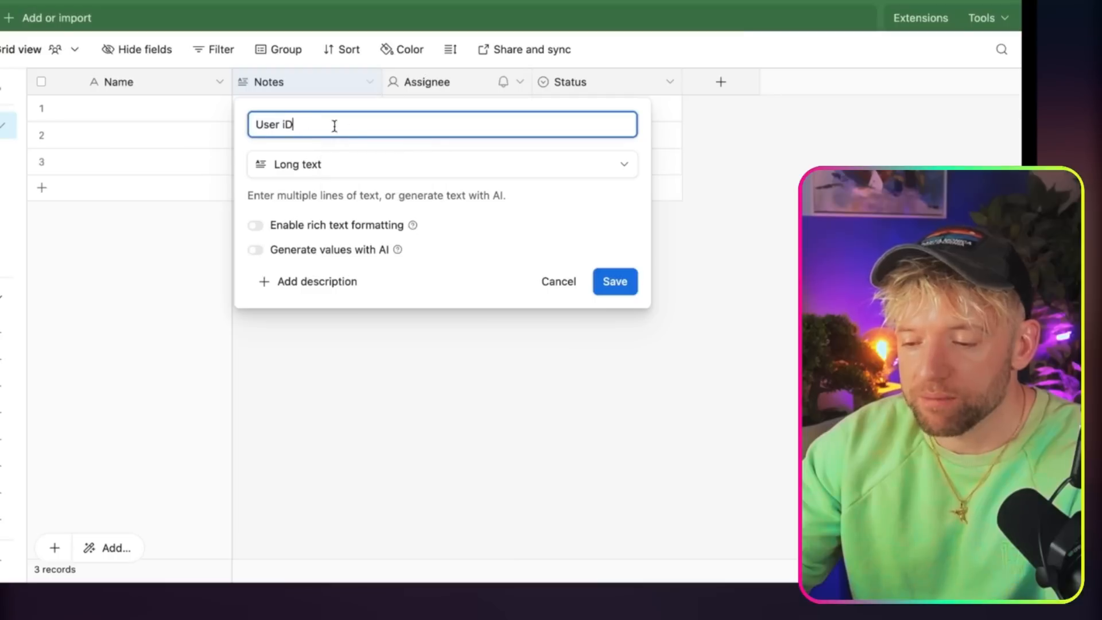
{"action": "left_click", "coordinate": [477, 173]}
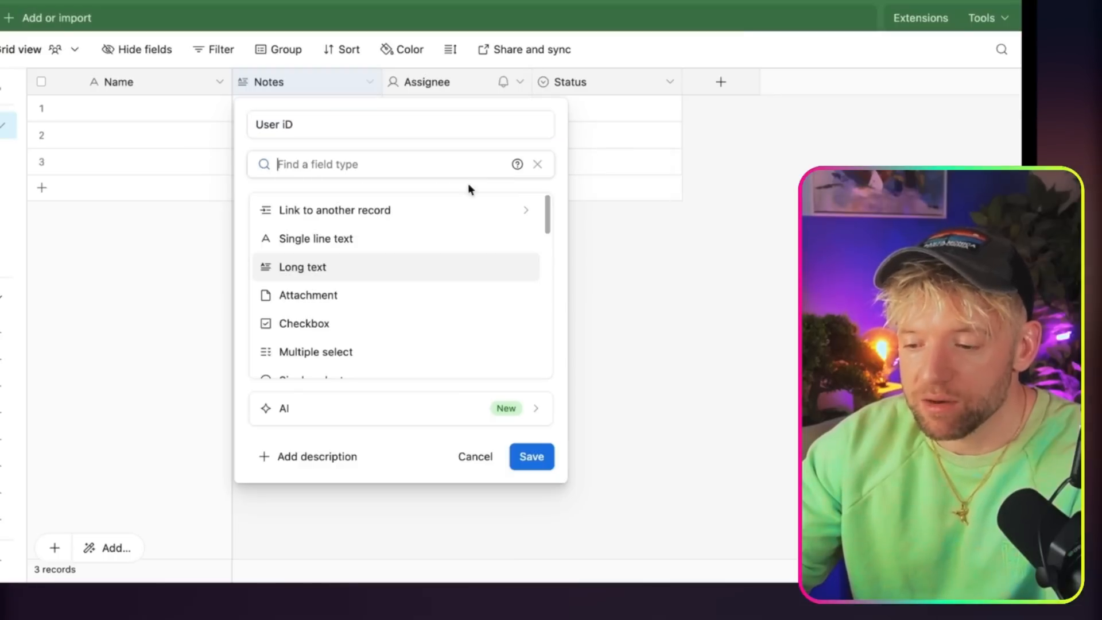
{"action": "left_click", "coordinate": [431, 241]}
{"action": "left_click", "coordinate": [541, 291]}
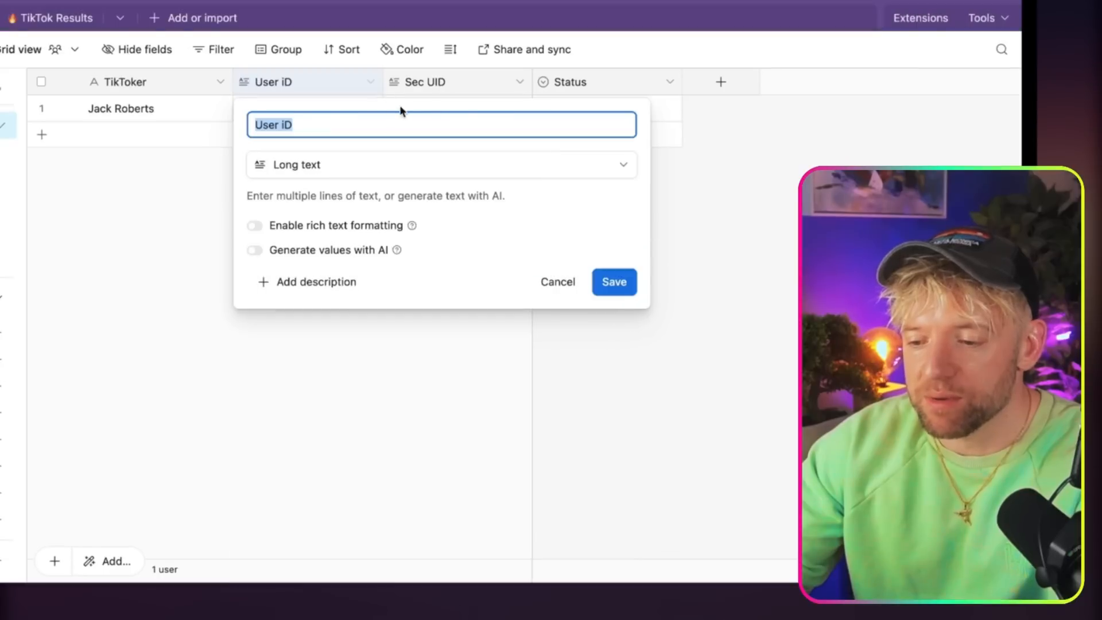
Change the Assignee field to single line text and rename it Sec UID.
{"action": "double_click", "coordinate": [425, 82]}
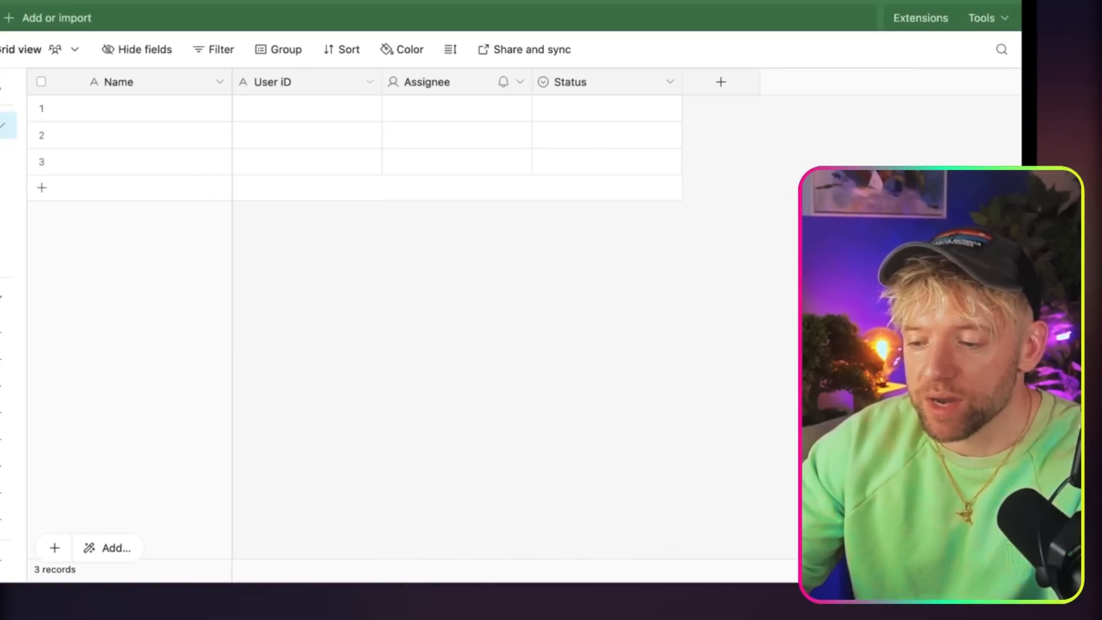
{"action": "double_click", "coordinate": [422, 83]}
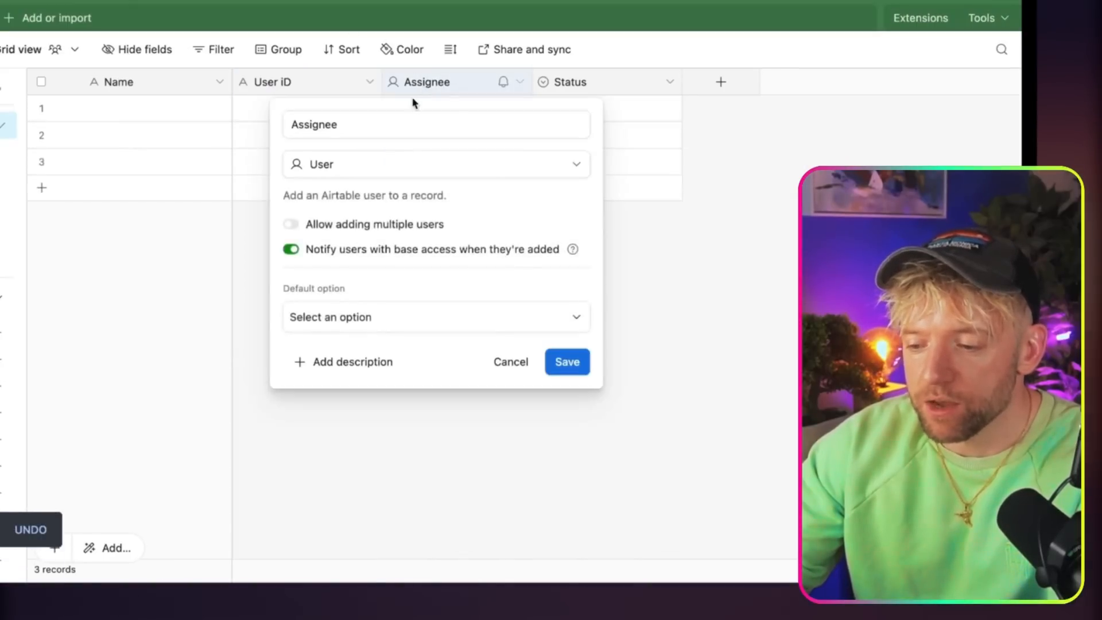
{"action": "left_click", "coordinate": [365, 170]}
{"action": "scroll", "coordinate": [378, 218], "scroll_direction": "up", "scroll_amount": 2}
{"action": "left_click", "coordinate": [378, 236]}
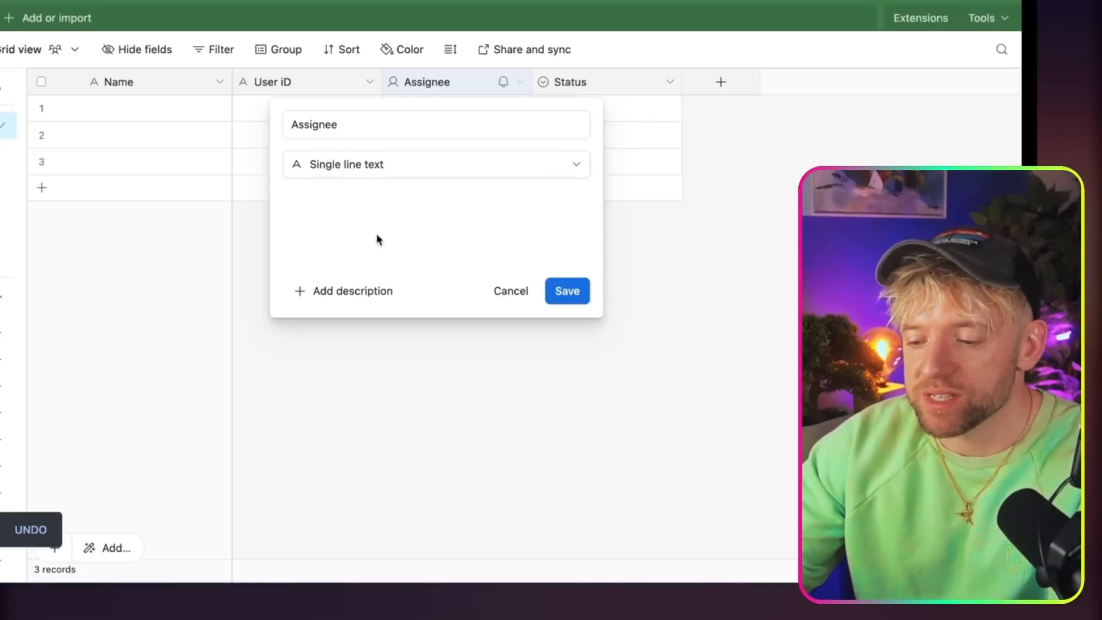
{"action": "double_click", "coordinate": [373, 127]}
{"action": "type", "text": "Sec UID"}
{"action": "left_click", "coordinate": [569, 292]}
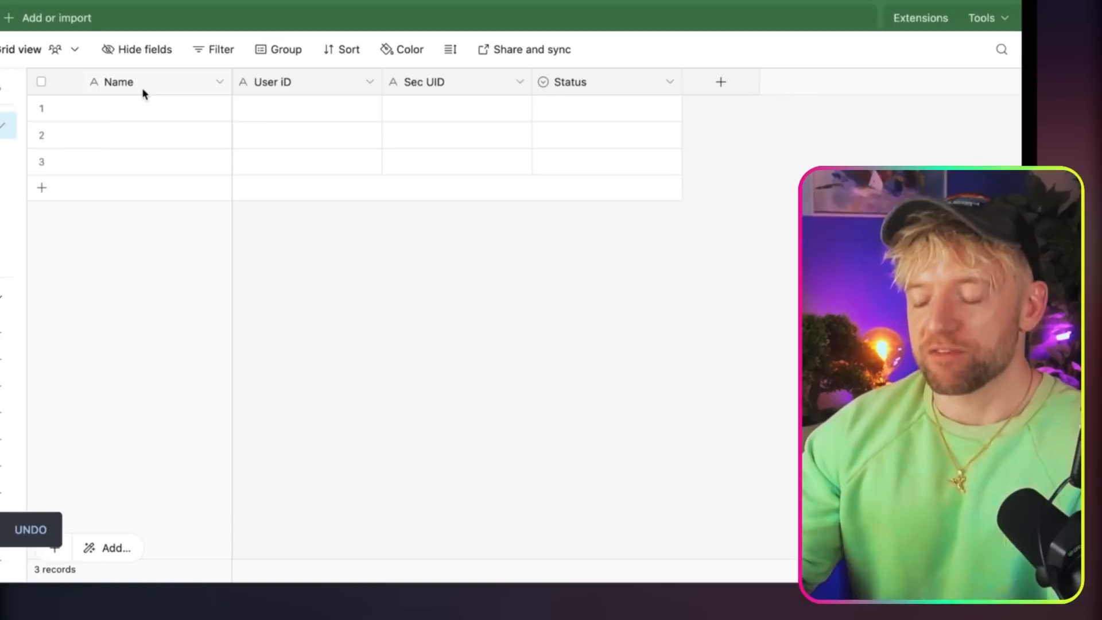
Rename the primary Name field to "🔥 Creator" and save it.
{"action": "double_click", "coordinate": [142, 87]}
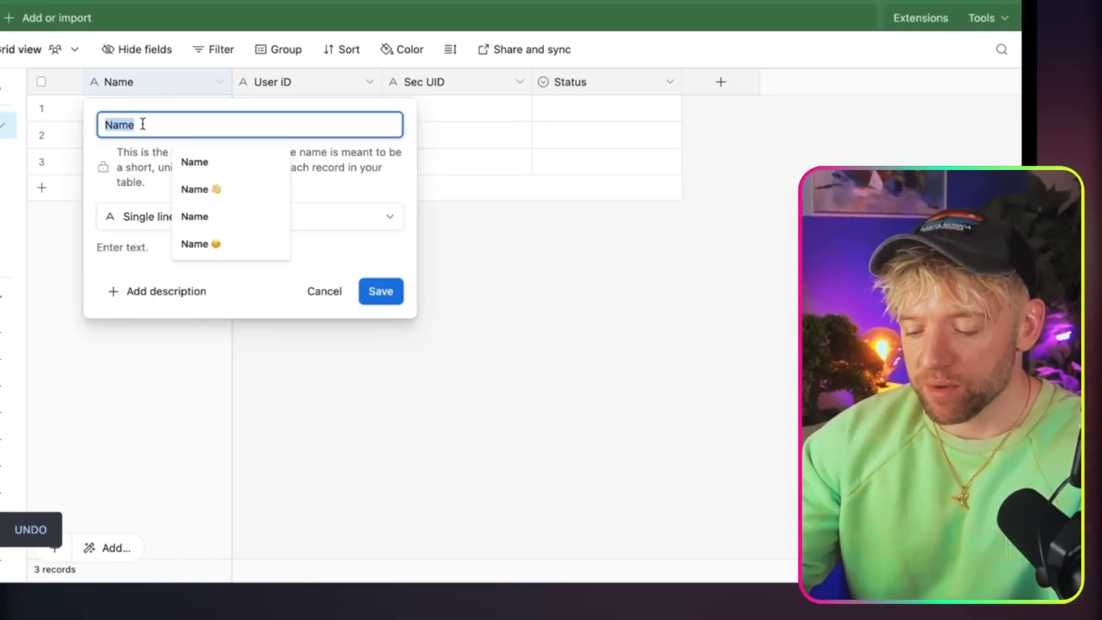
{"action": "key", "text": "ctrl+super+space"}
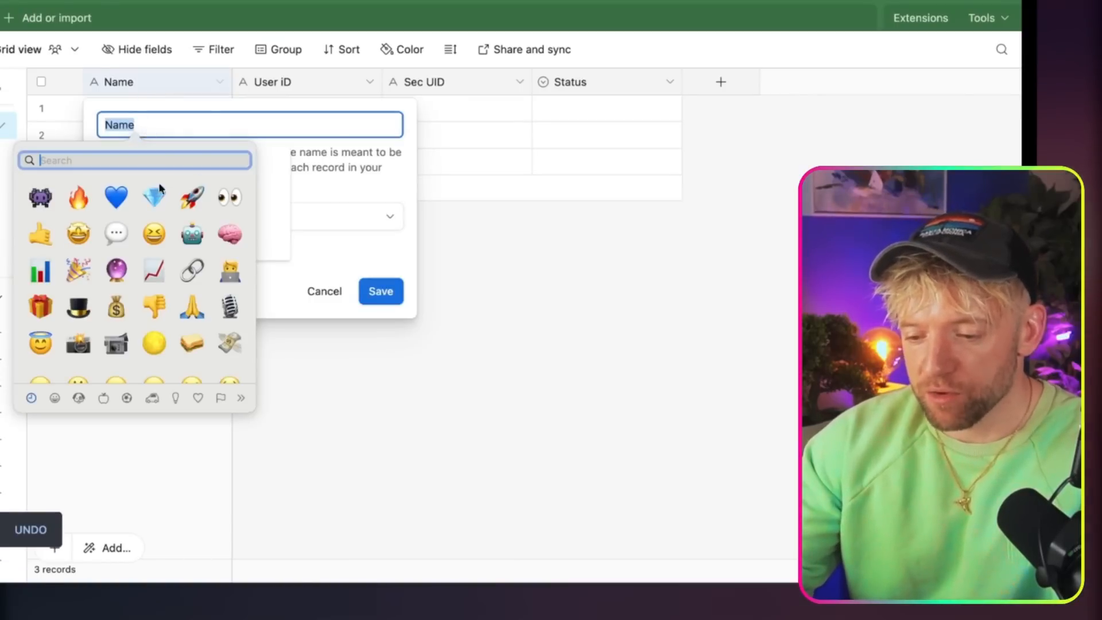
{"action": "left_click", "coordinate": [78, 197]}
{"action": "type", "text": "creator"}
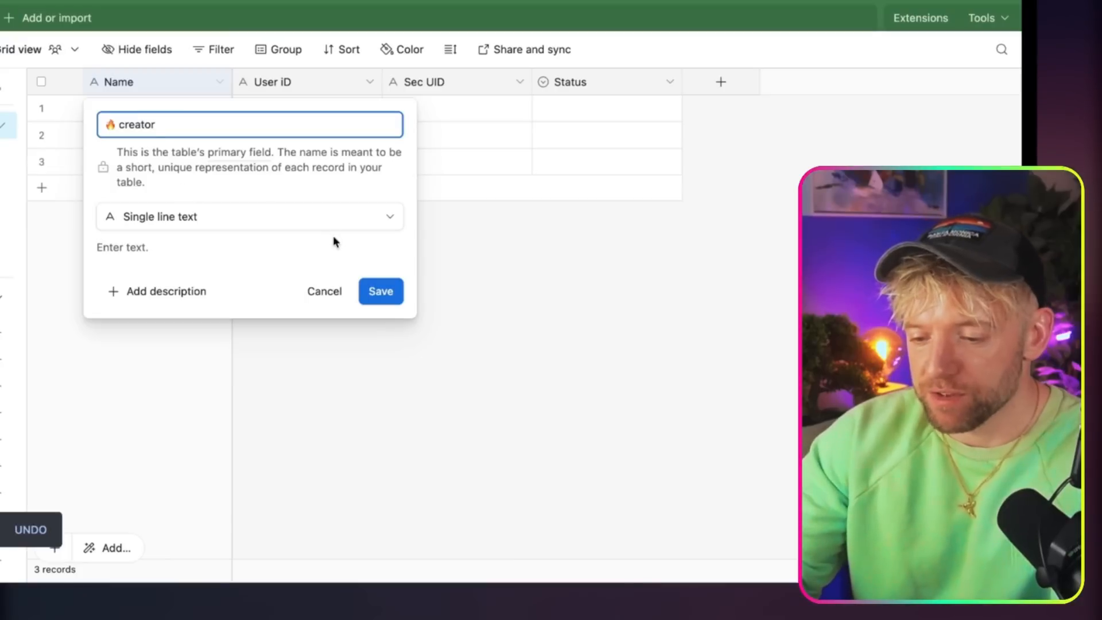
{"action": "key", "text": "Caps_Lock"}
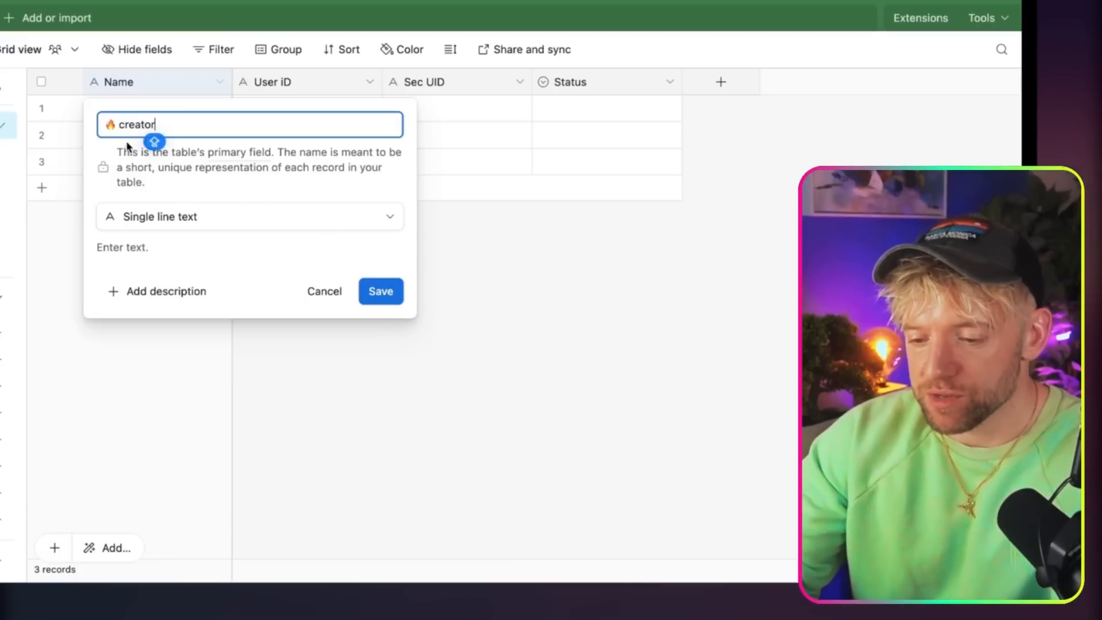
{"action": "double_click", "coordinate": [121, 132]}
{"action": "key", "text": "Caps_Lock"}
{"action": "key", "text": "Right"}
{"action": "key", "text": "Left"}
{"action": "key", "text": "Left"}
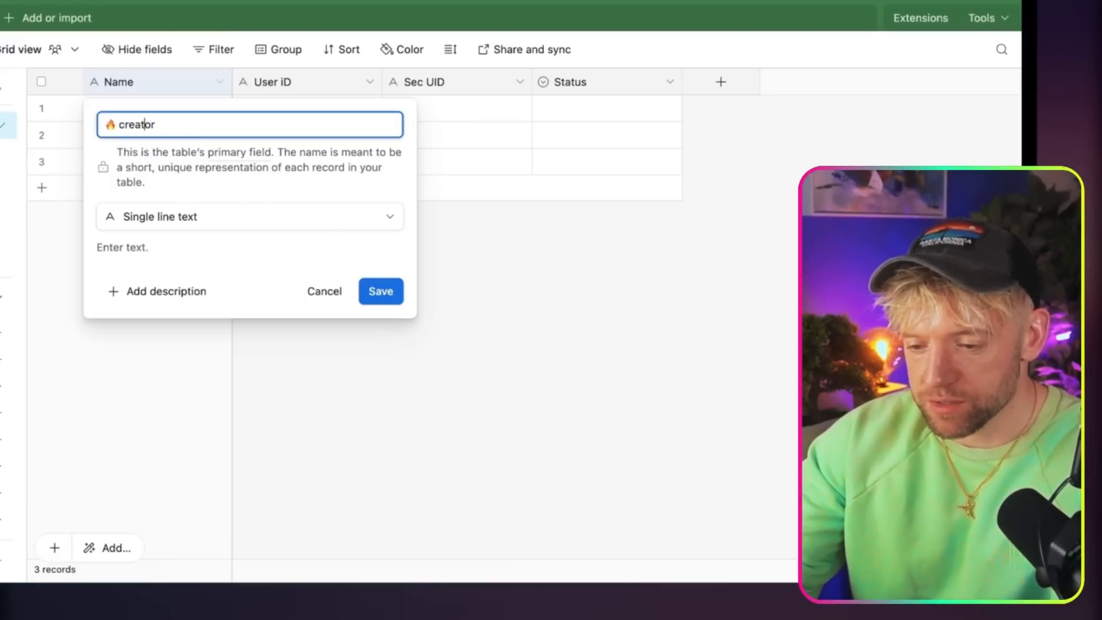
{"action": "key", "text": "BackSpace"}
{"action": "type", "text": "C"}
{"action": "key", "text": "Caps_Lock"}
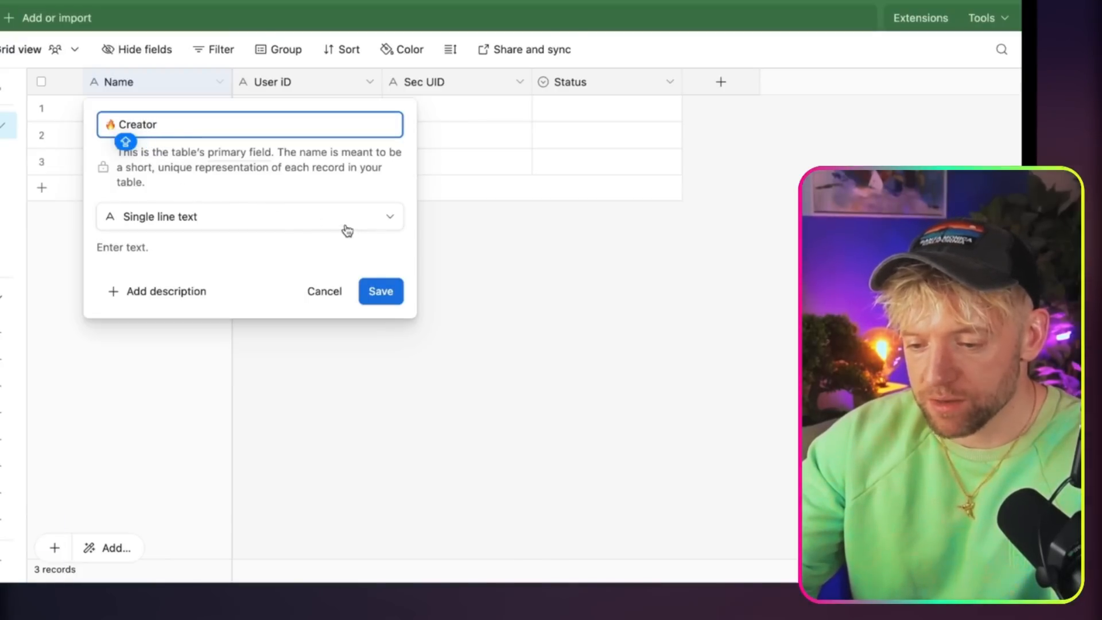
{"action": "left_click", "coordinate": [382, 291]}
Enter Ali Abdaal as the creator of the first record.
{"action": "left_click", "coordinate": [157, 106]}
{"action": "type", "text": "a"}
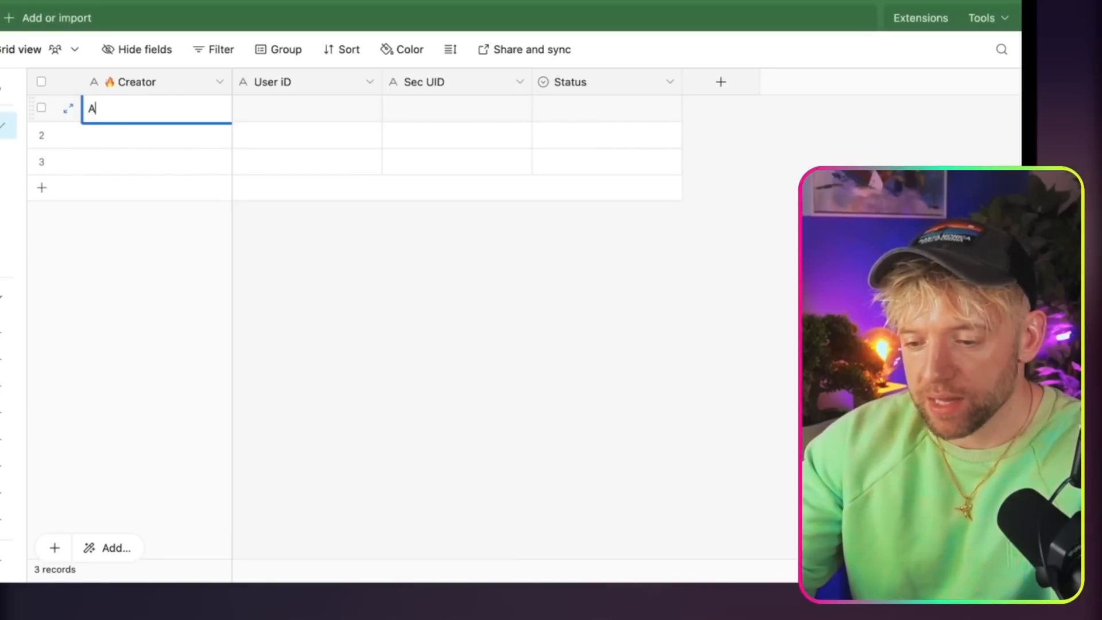
{"action": "type", "text": "li Abdaal"}
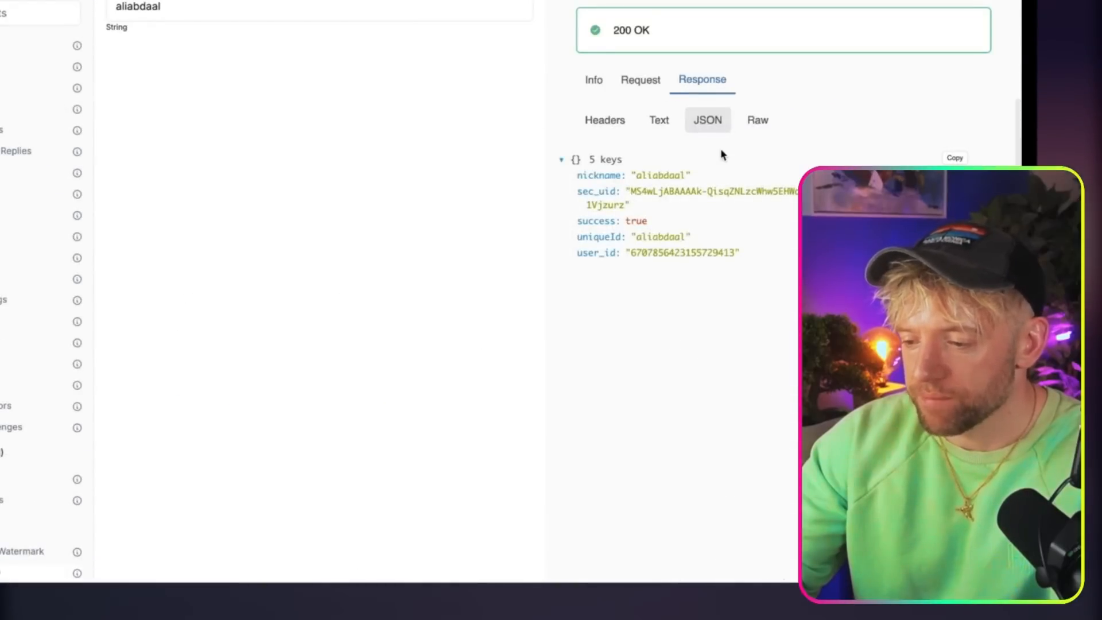
Copy the sec_uid value from the Rapid response into the Sec UID field of the Ali Abdaal record in Airtable.
{"action": "left_click_drag", "start_coordinate": [624, 205], "coordinate": [634, 193]}
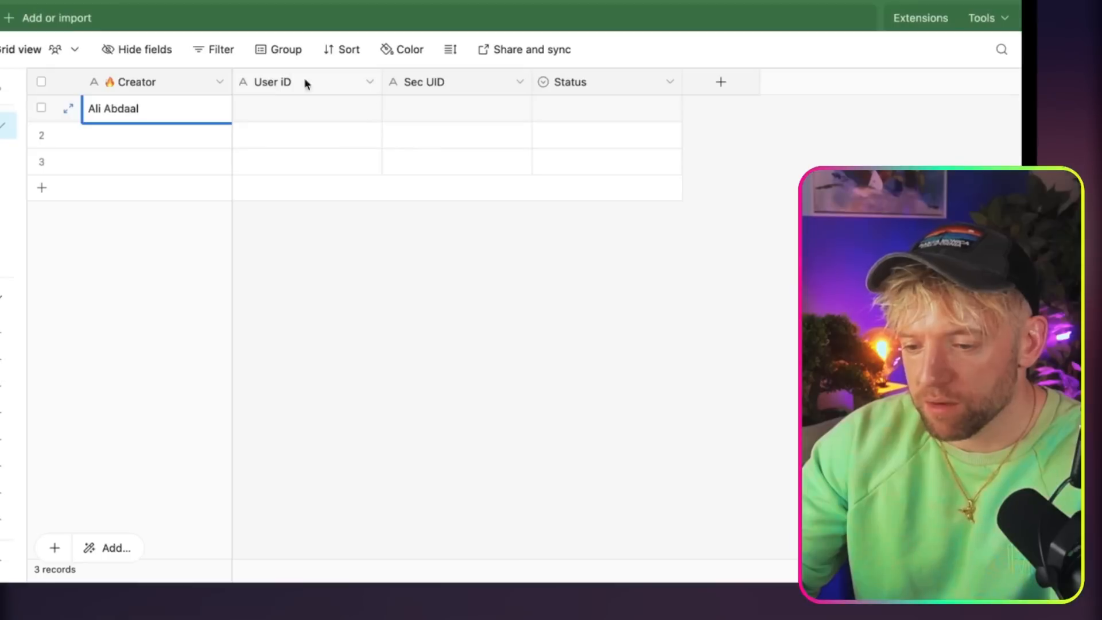
{"action": "left_click", "coordinate": [413, 108]}
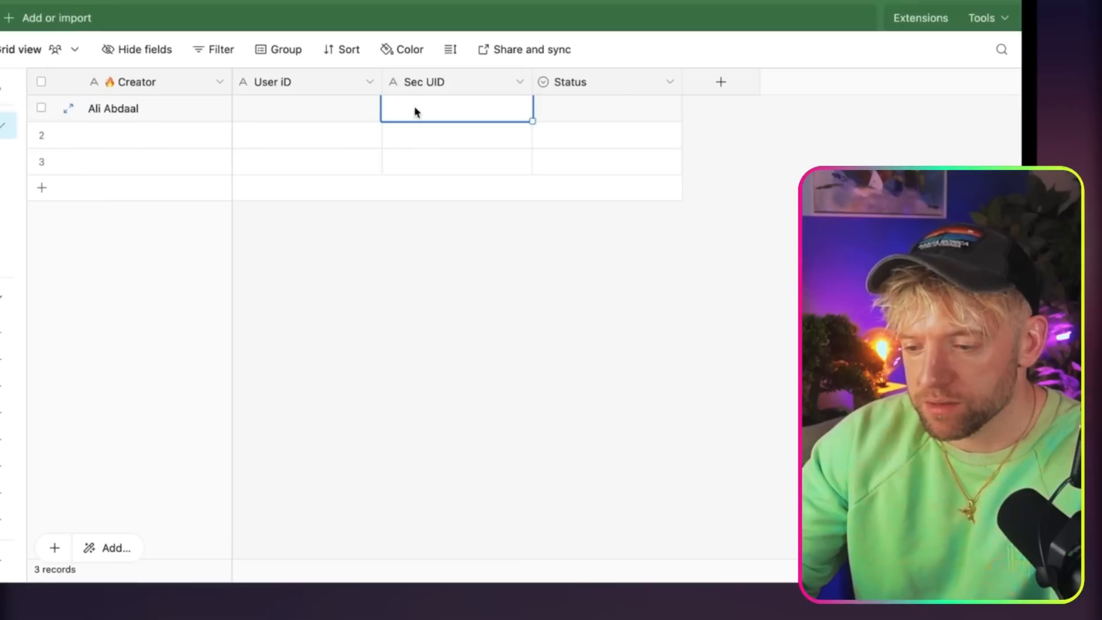
{"action": "key", "text": "super+v"}
{"action": "left_click", "coordinate": [313, 112]}
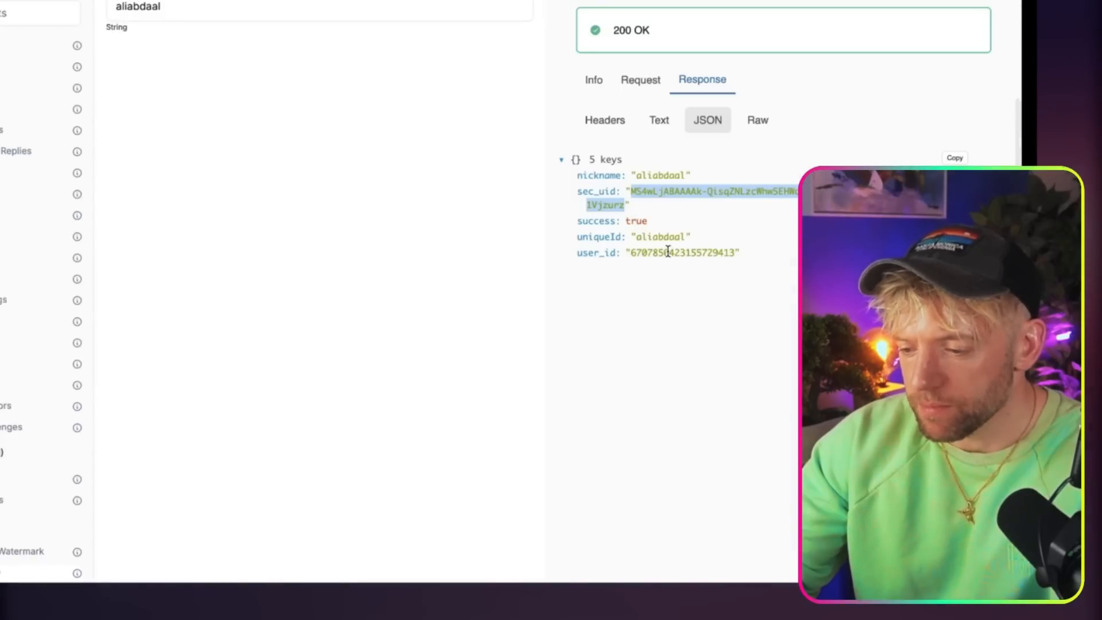
Copy the user_id value from the Rapid response into the User iD field of the Ali Abdaal record in Airtable.
{"action": "double_click", "coordinate": [669, 252]}
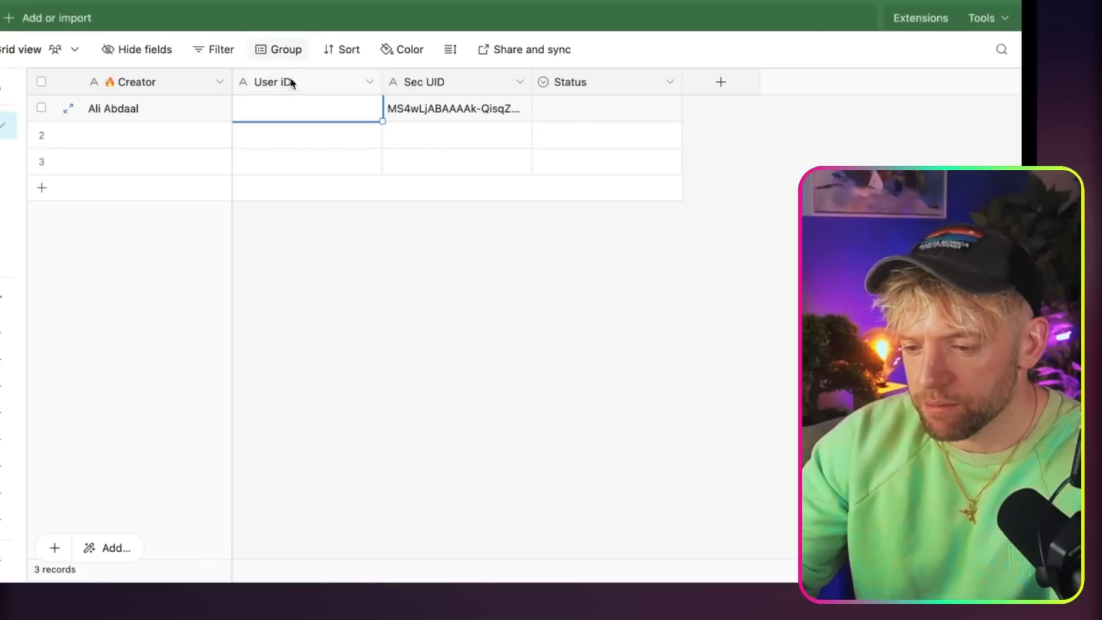
{"action": "double_click", "coordinate": [284, 96]}
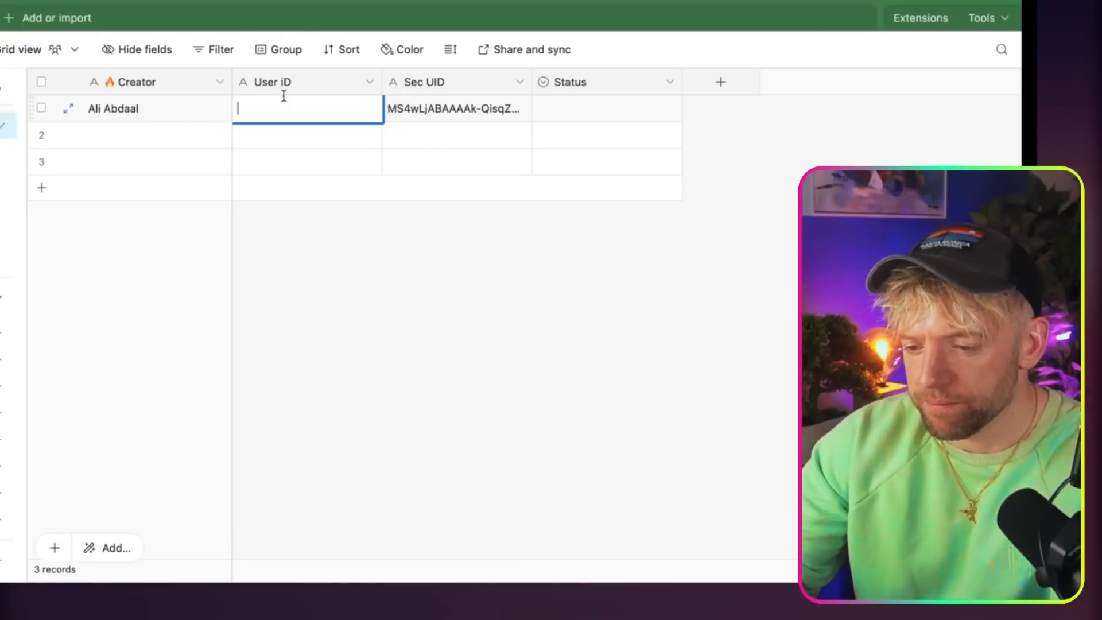
{"action": "key", "text": "super+v"}
{"action": "left_click", "coordinate": [290, 204]}
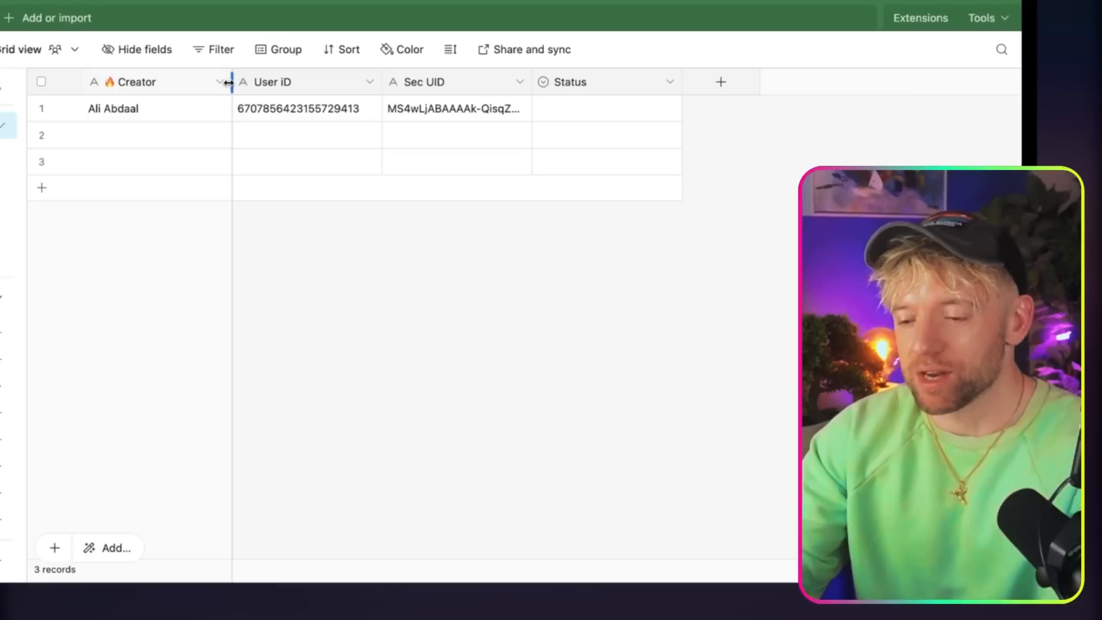
Narrow the Creator column slightly and delete the two empty records below Ali Abdaal.
{"action": "left_click_drag", "start_coordinate": [229, 82], "coordinate": [208, 81]}
{"action": "left_click", "coordinate": [42, 135]}
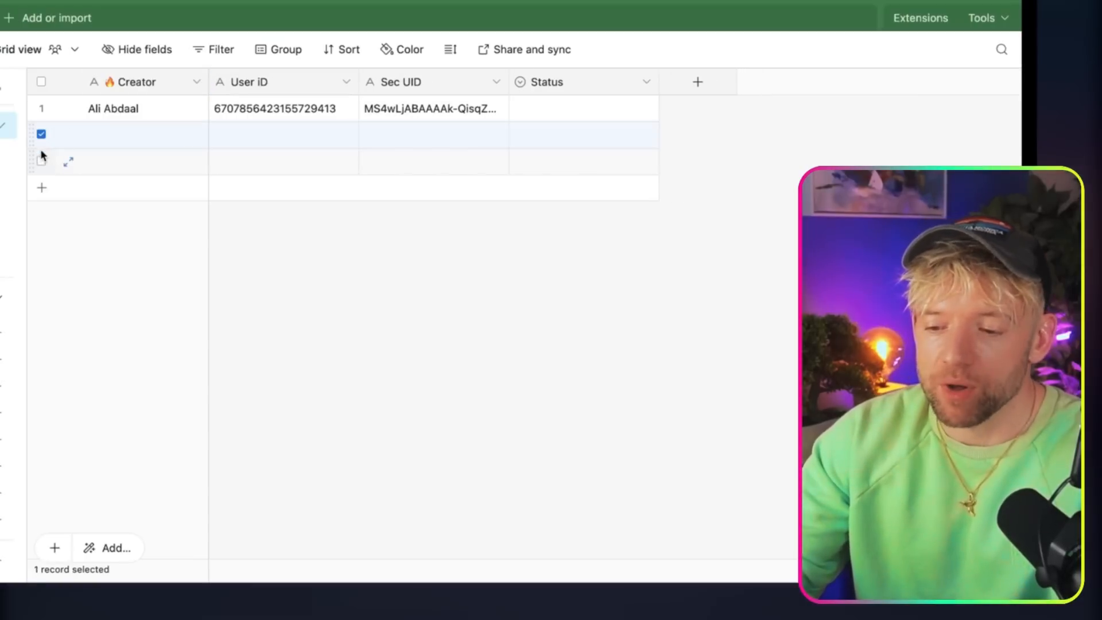
{"action": "left_click", "coordinate": [41, 162]}
{"action": "right_click", "coordinate": [41, 162]}
{"action": "left_click", "coordinate": [74, 221]}
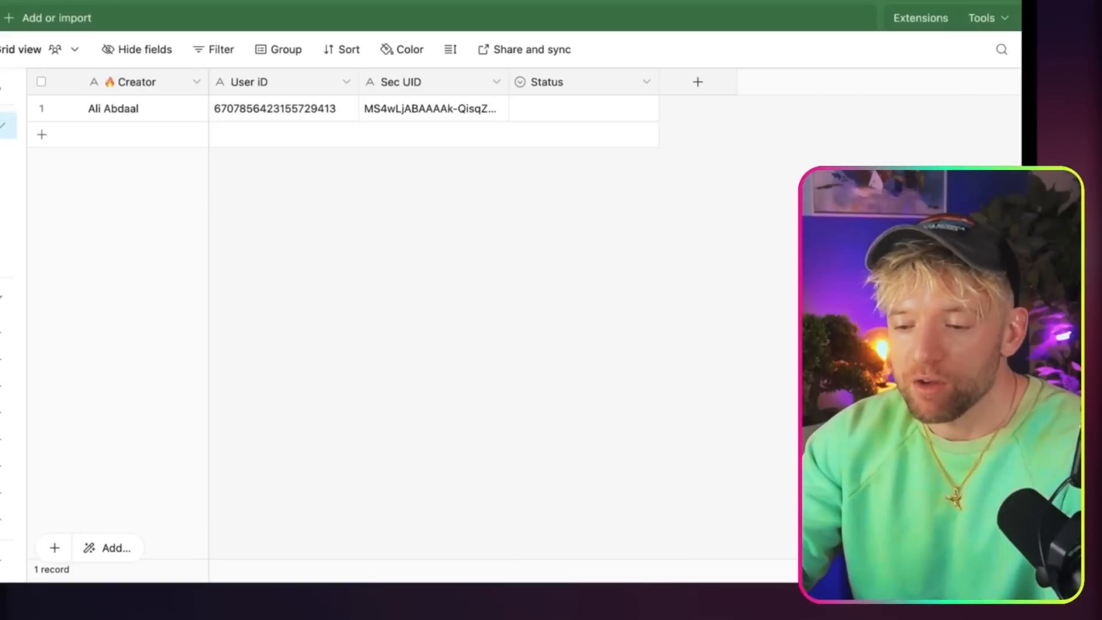
Rename the base as "👾 Productivity Scraper TikTok".
{"action": "left_click", "coordinate": [1, 2]}
{"action": "key", "text": "BackSpace"}
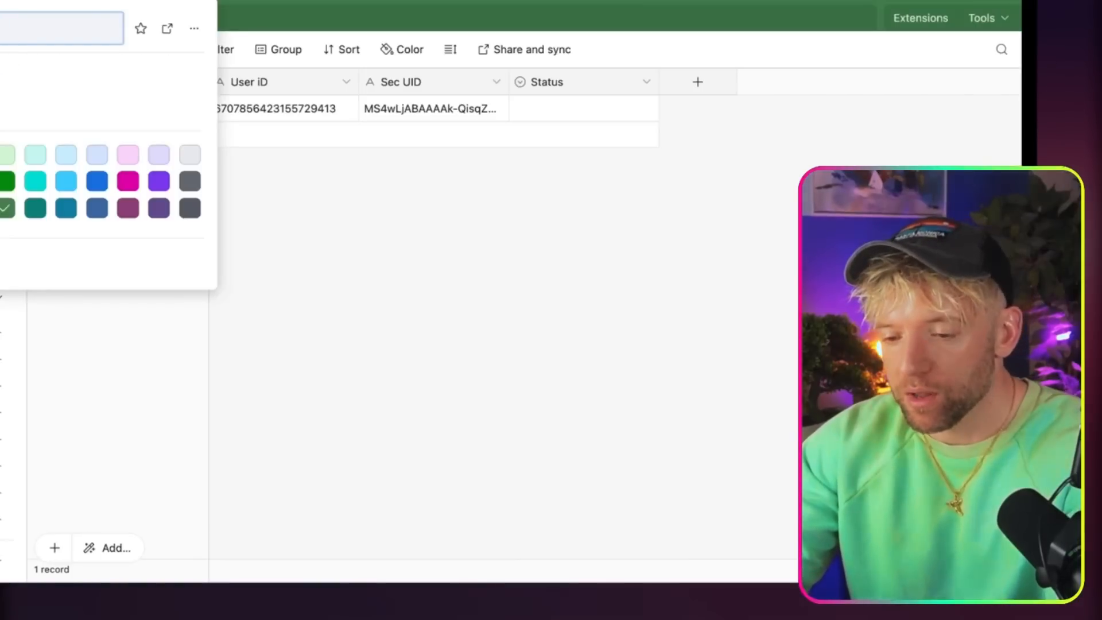
{"action": "type", "text": "S"}
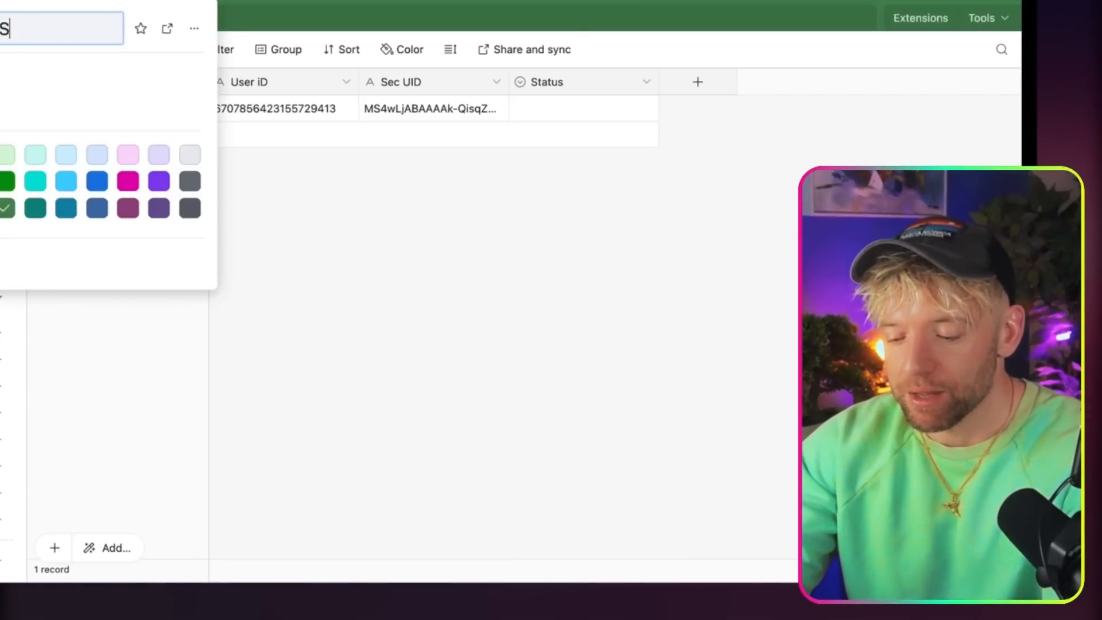
{"action": "type", "text": "craper TikTA"}
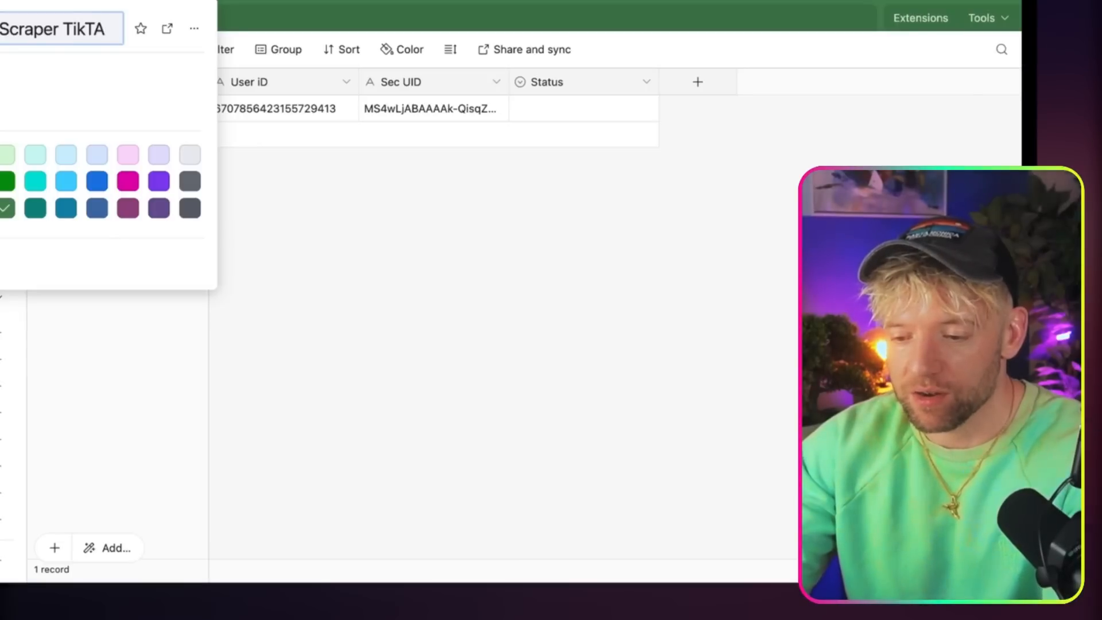
{"action": "key", "text": "BackSpace"}
{"action": "type", "text": "ok"}
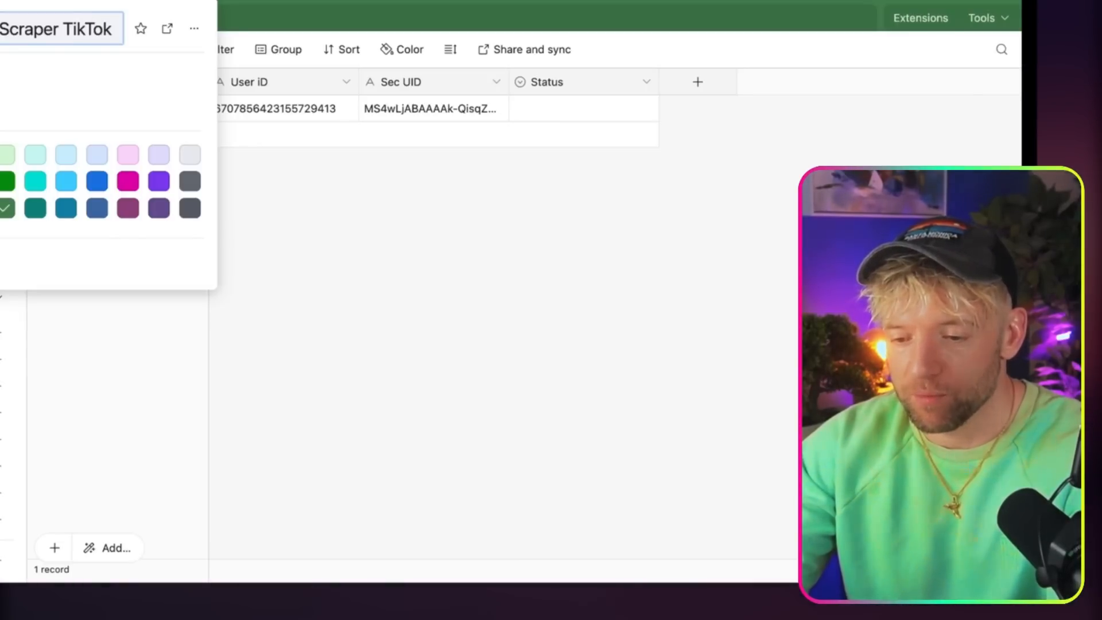
{"action": "key", "text": "ctrl+super+space"}
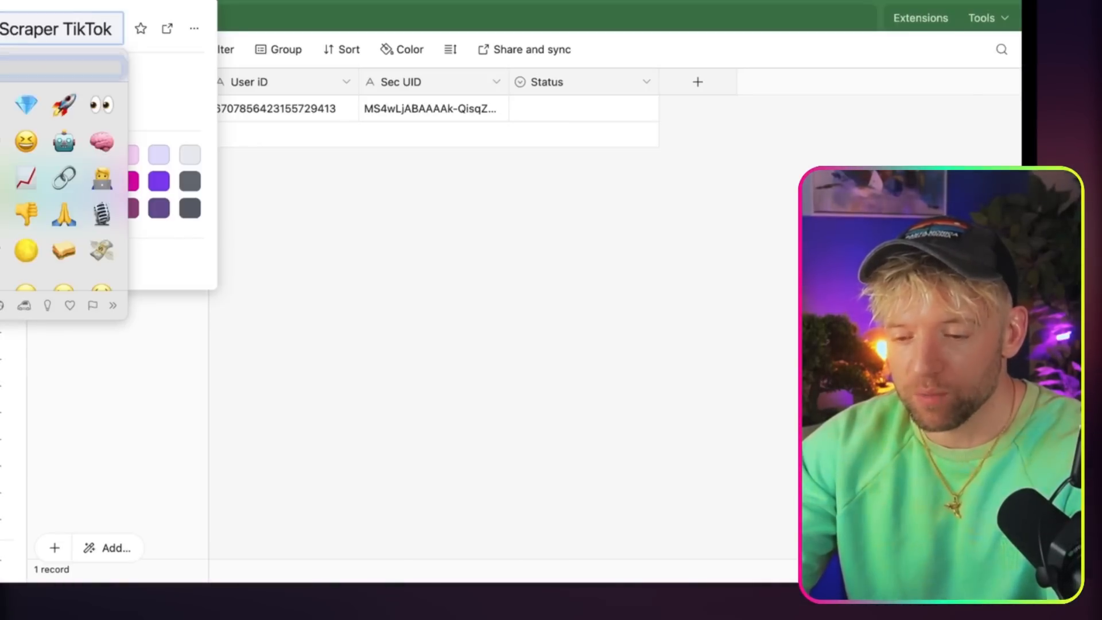
{"action": "key", "text": "Escape"}
{"action": "key", "text": "super+Left"}
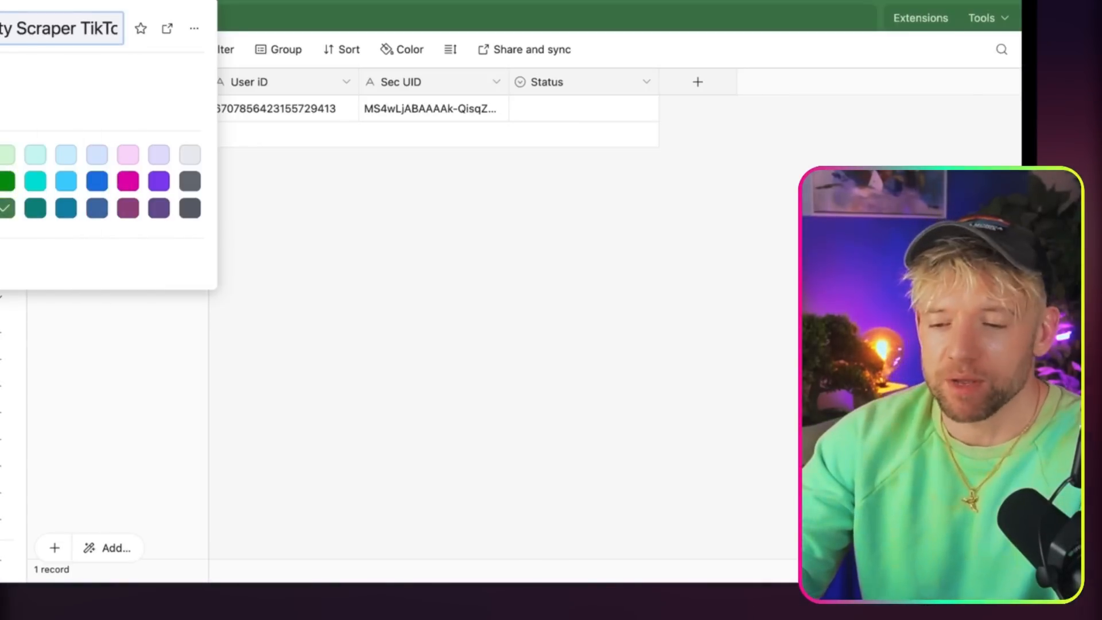
{"action": "left_click", "coordinate": [292, 172]}
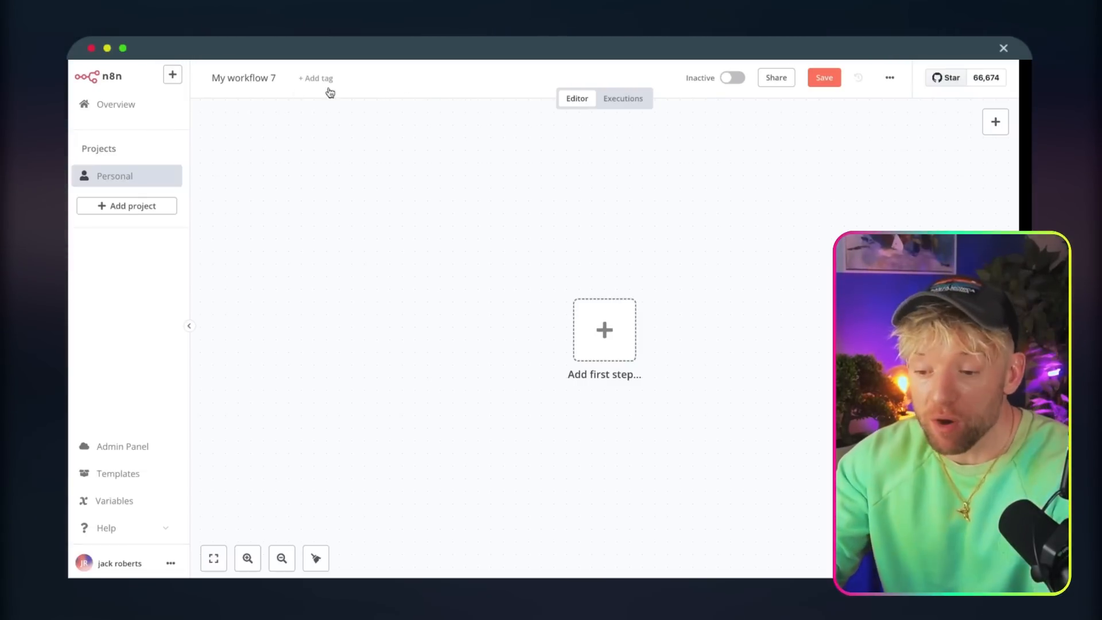
In n8n, rename the new workflow to "👾 Productivity Scraper TikTok" by reusing the copied base name.
{"action": "left_click", "coordinate": [263, 80]}
{"action": "type", "text": "🦋 Productivity Scraper TikTok"}
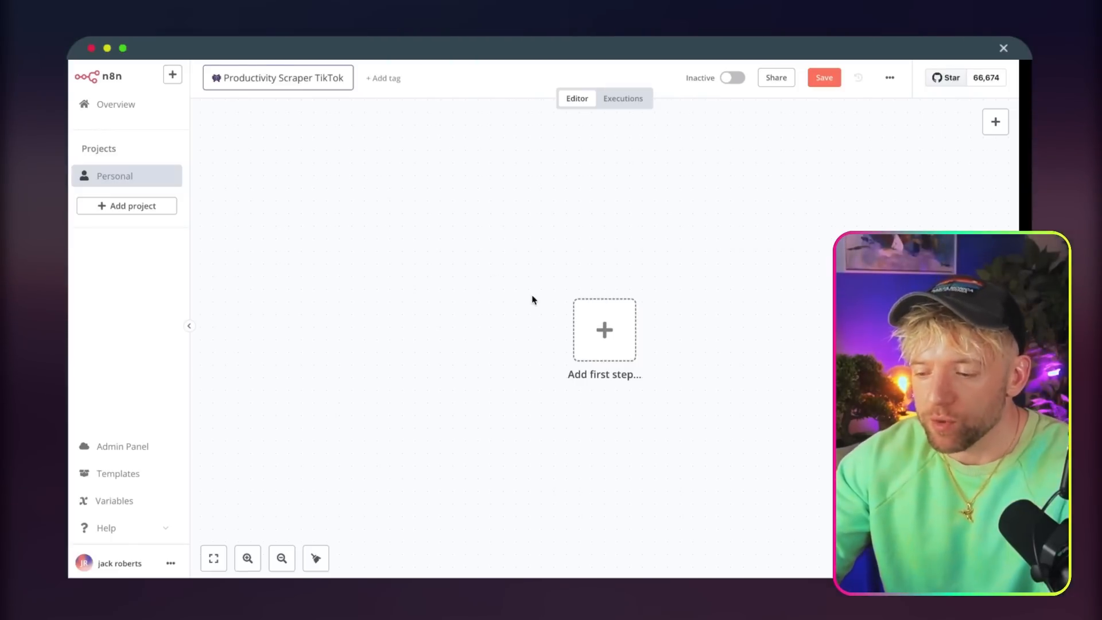
{"action": "key", "text": "Return"}
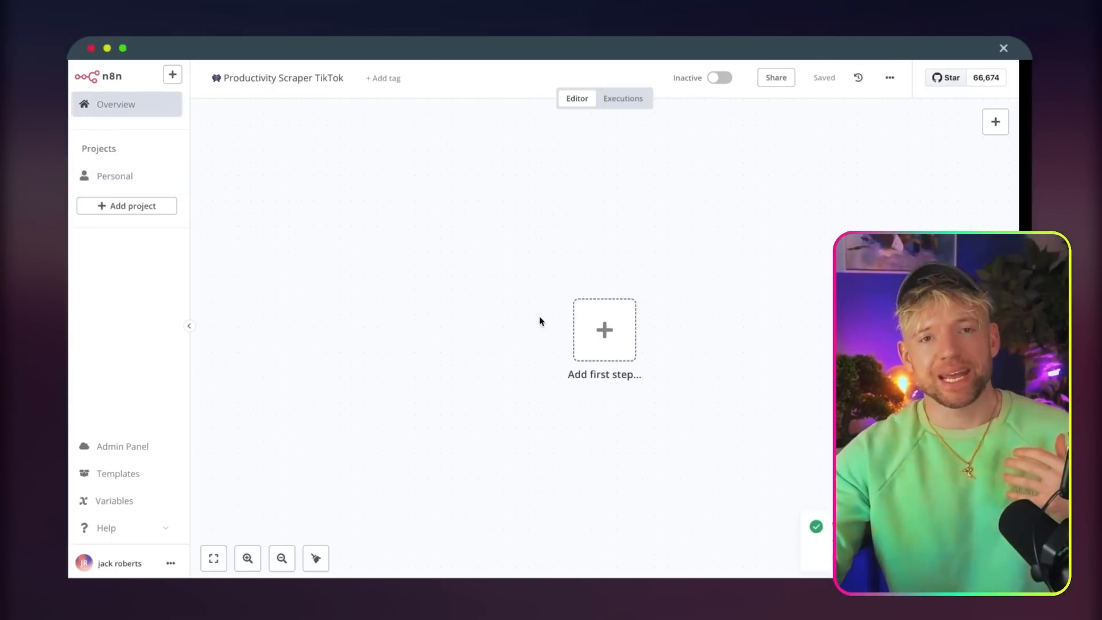
Add a manual trigger as the workflow's first node and move it toward the canvas's left side.
{"action": "left_click", "coordinate": [608, 328]}
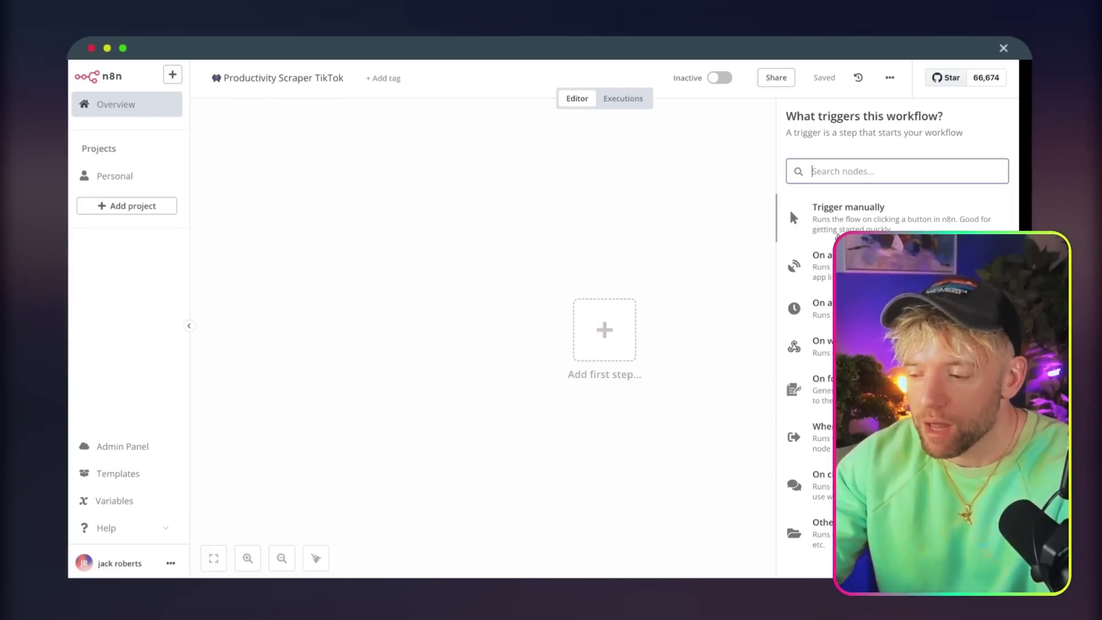
{"action": "left_click", "coordinate": [803, 217]}
{"action": "left_click_drag", "start_coordinate": [594, 339], "coordinate": [402, 285]}
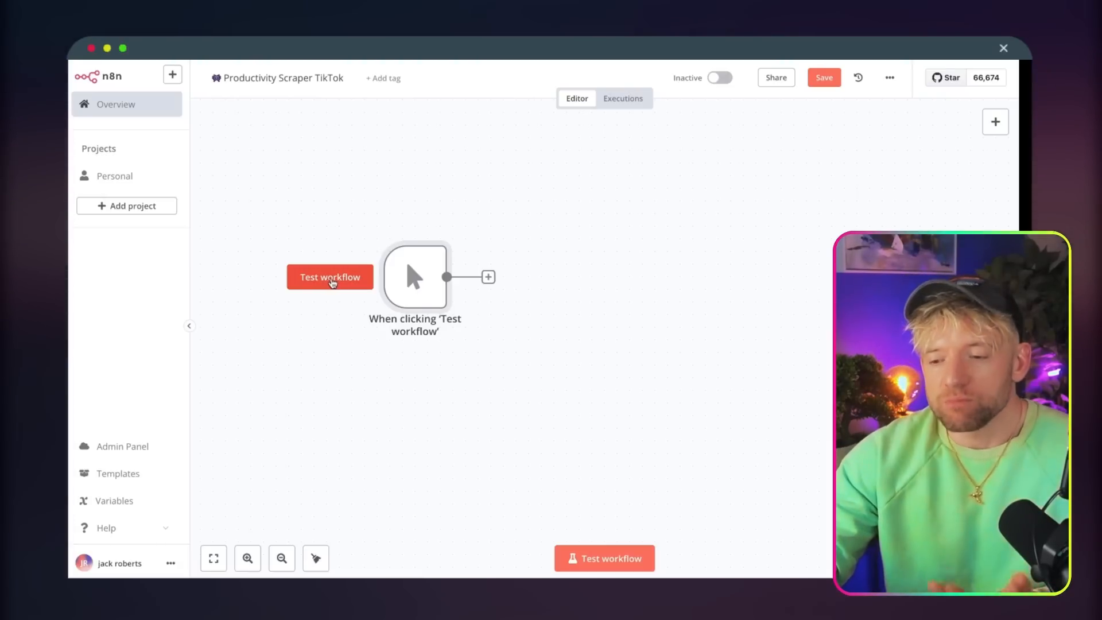
{"action": "left_click_drag", "start_coordinate": [418, 299], "coordinate": [380, 299]}
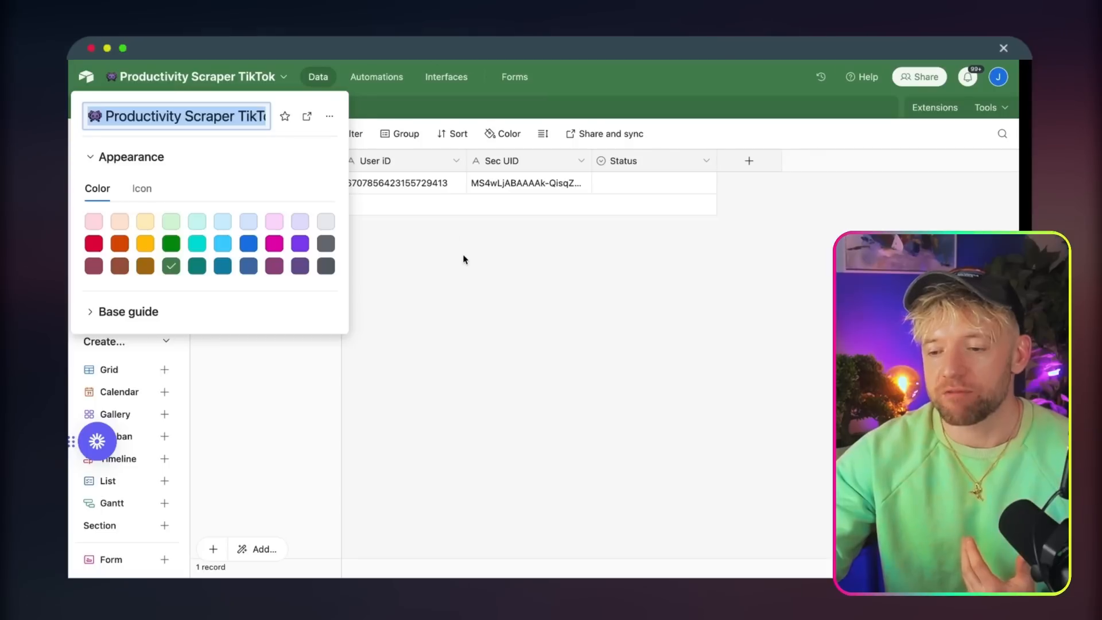
{"action": "left_click", "coordinate": [465, 260]}
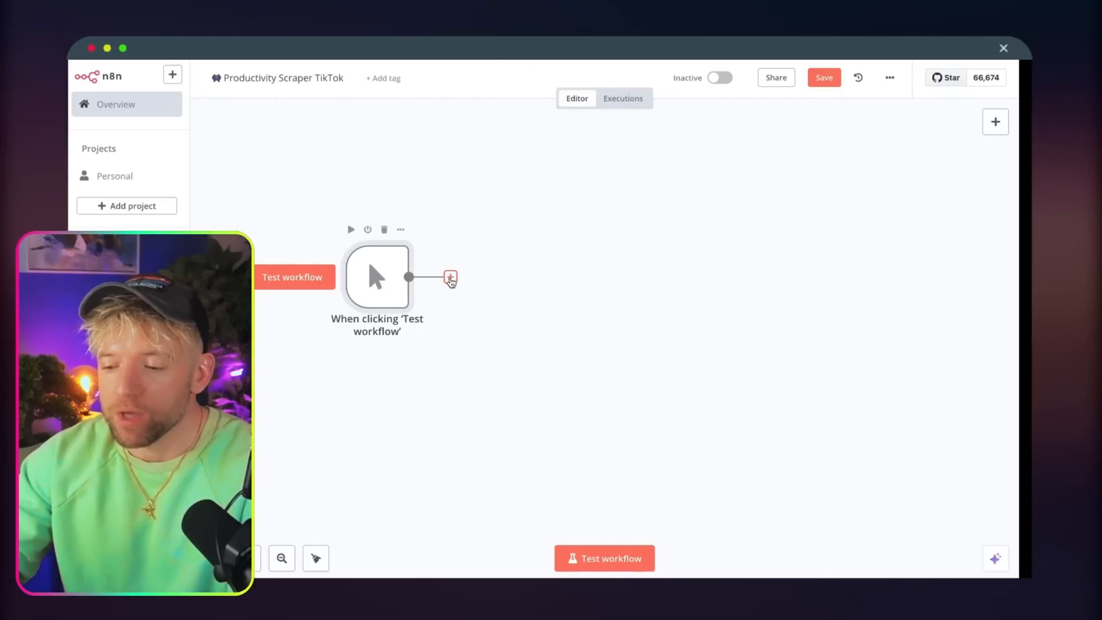
Add an Airtable Search records node after the trigger and start a new access token credential for it.
{"action": "left_click", "coordinate": [451, 278]}
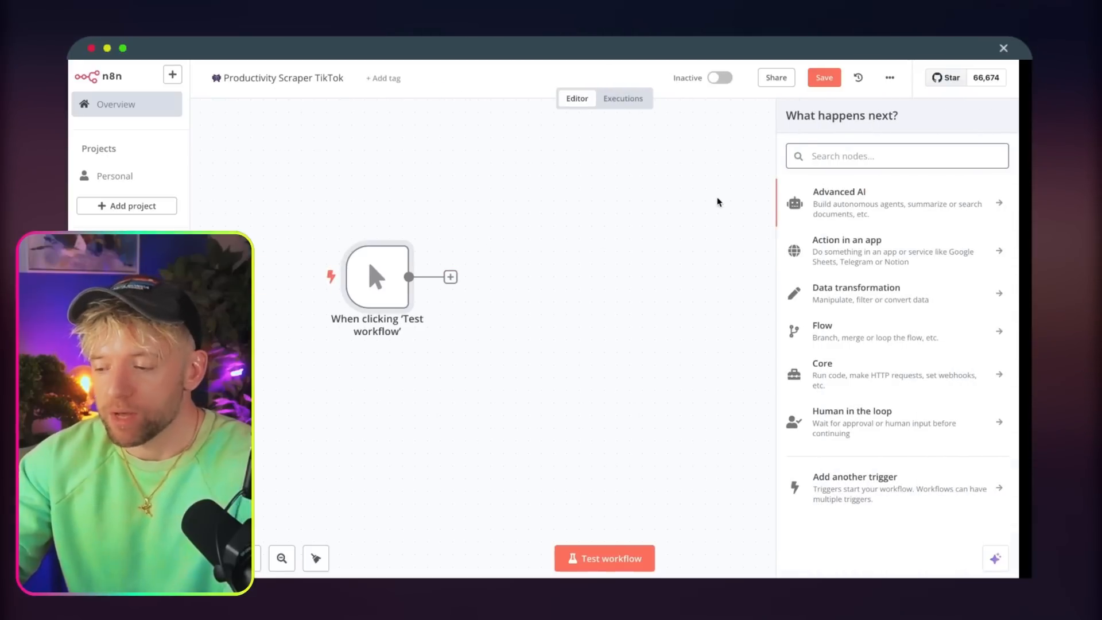
{"action": "type", "text": "airt"}
{"action": "left_click", "coordinate": [925, 193]}
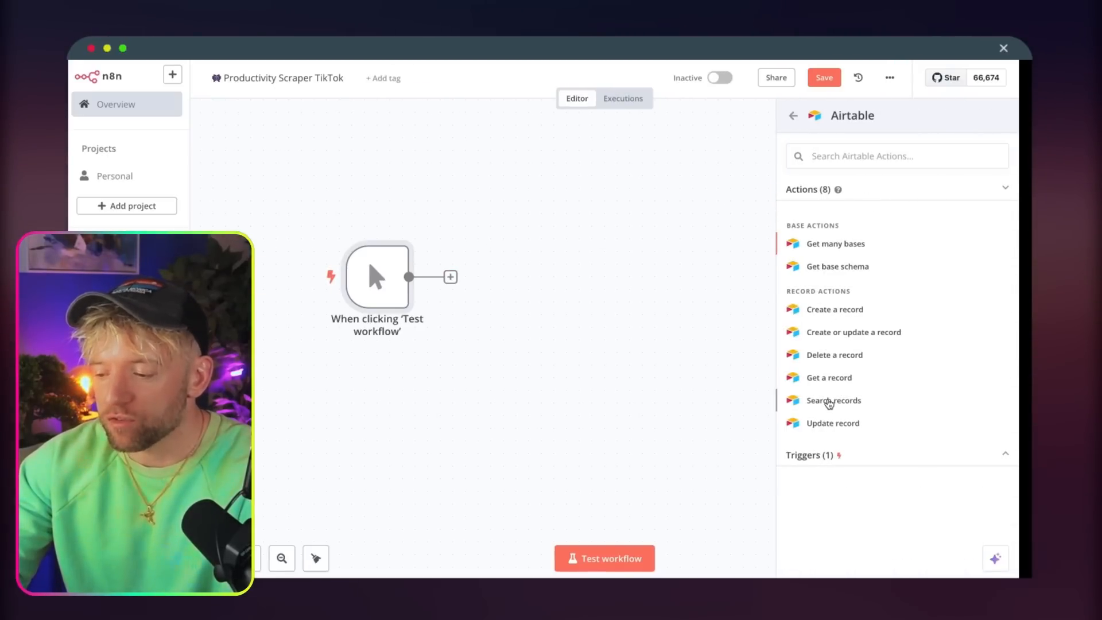
{"action": "left_click", "coordinate": [830, 400]}
{"action": "left_click", "coordinate": [569, 159]}
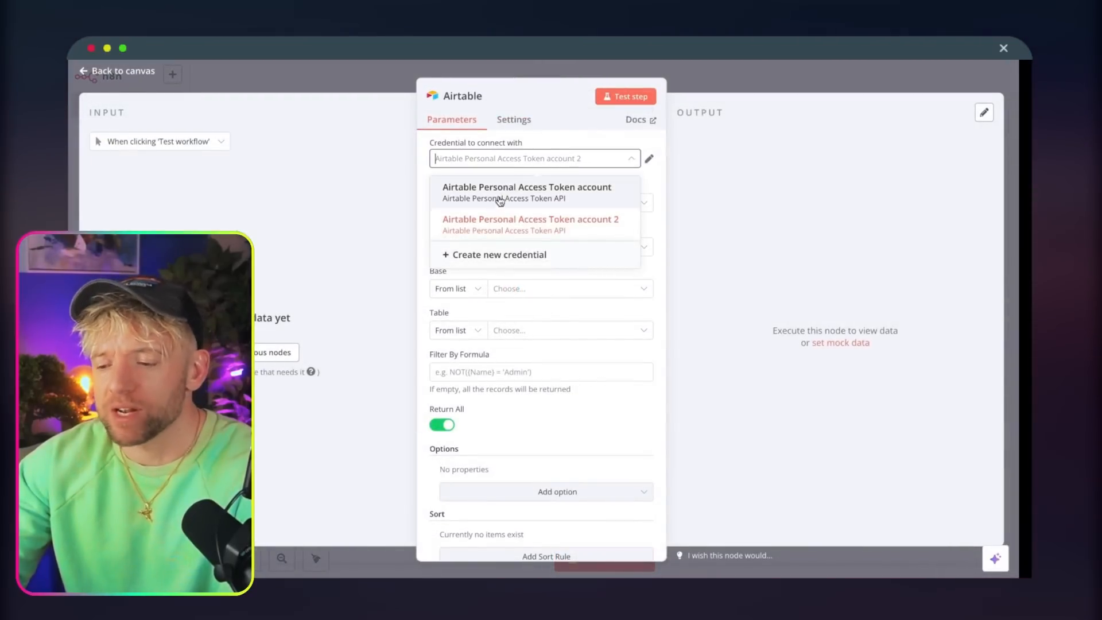
{"action": "left_click", "coordinate": [489, 255]}
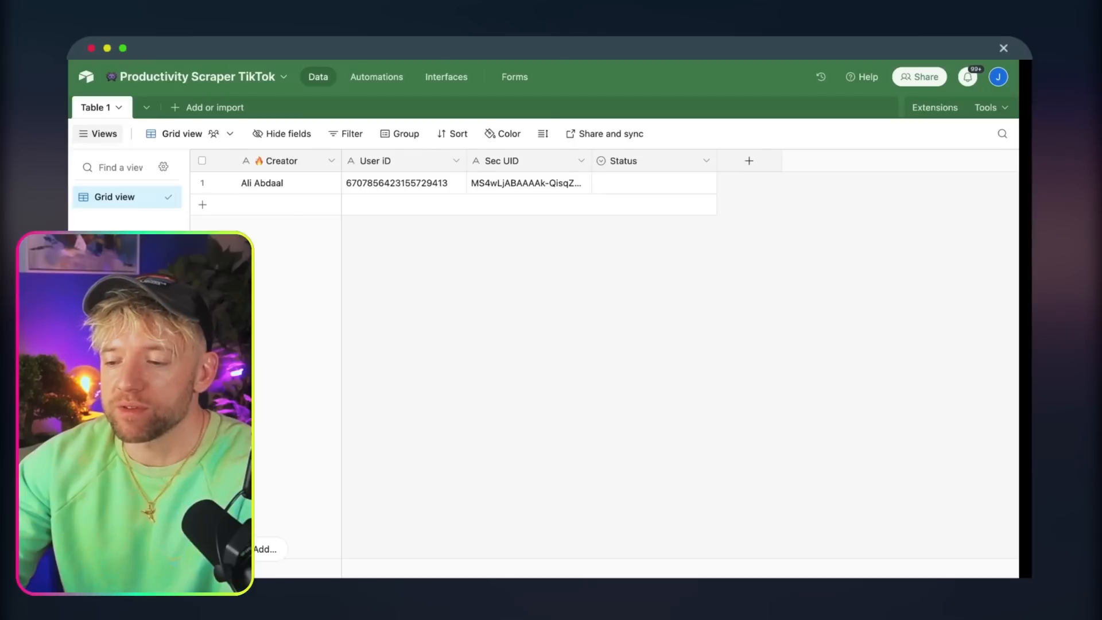
Switch to Airtable in a duplicate tab and open the personal access tokens page of the developer hub from the account settings.
{"action": "right_click", "coordinate": [465, 61]}
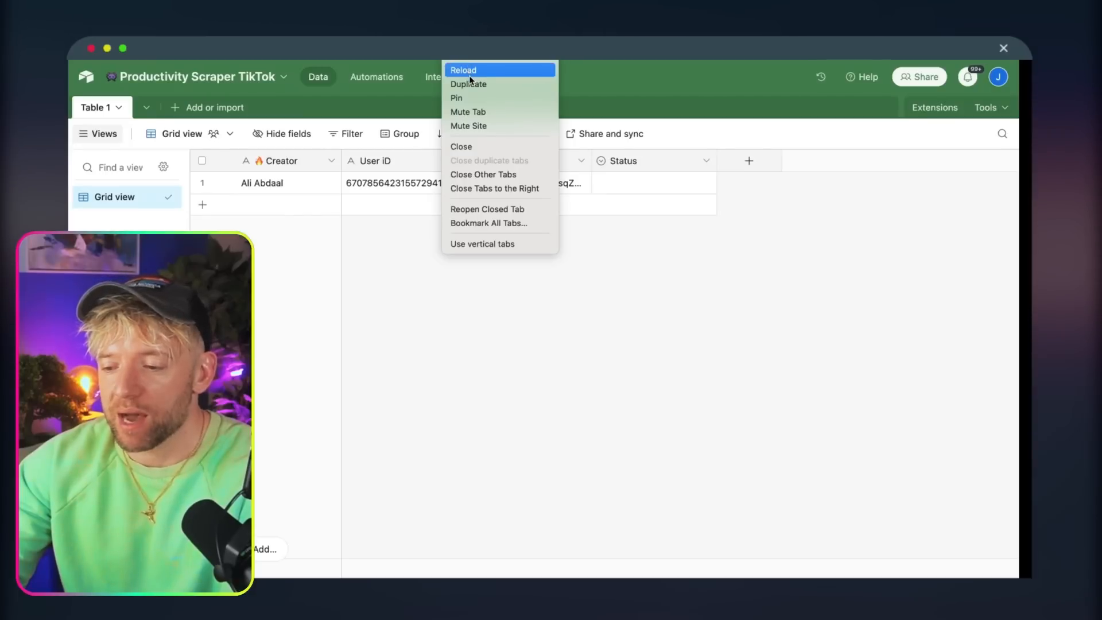
{"action": "left_click", "coordinate": [470, 85]}
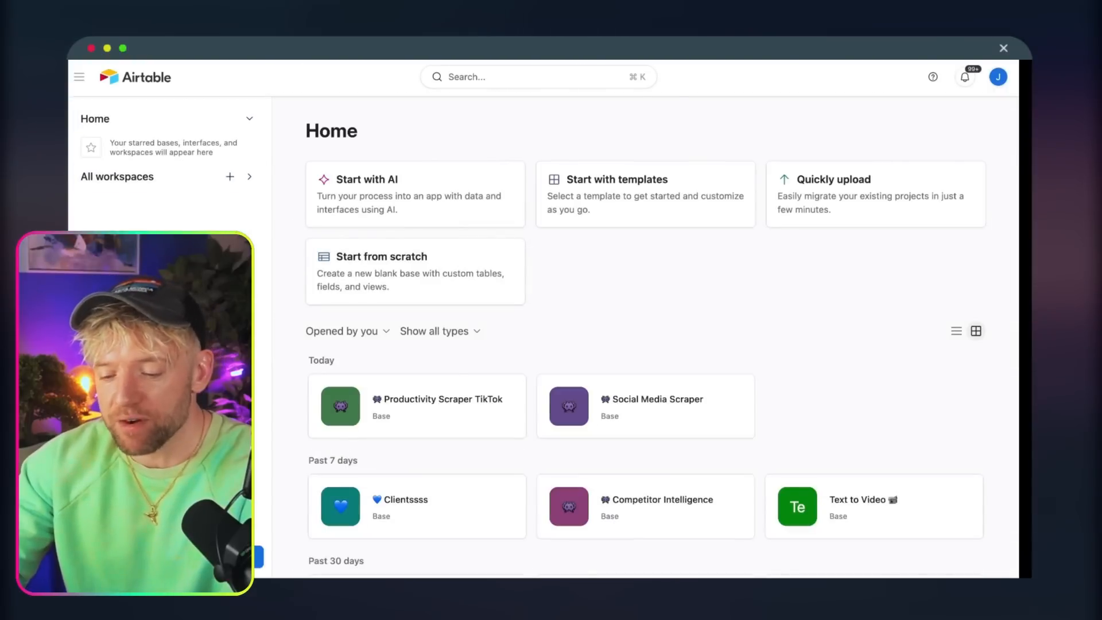
{"action": "left_click", "coordinate": [992, 82]}
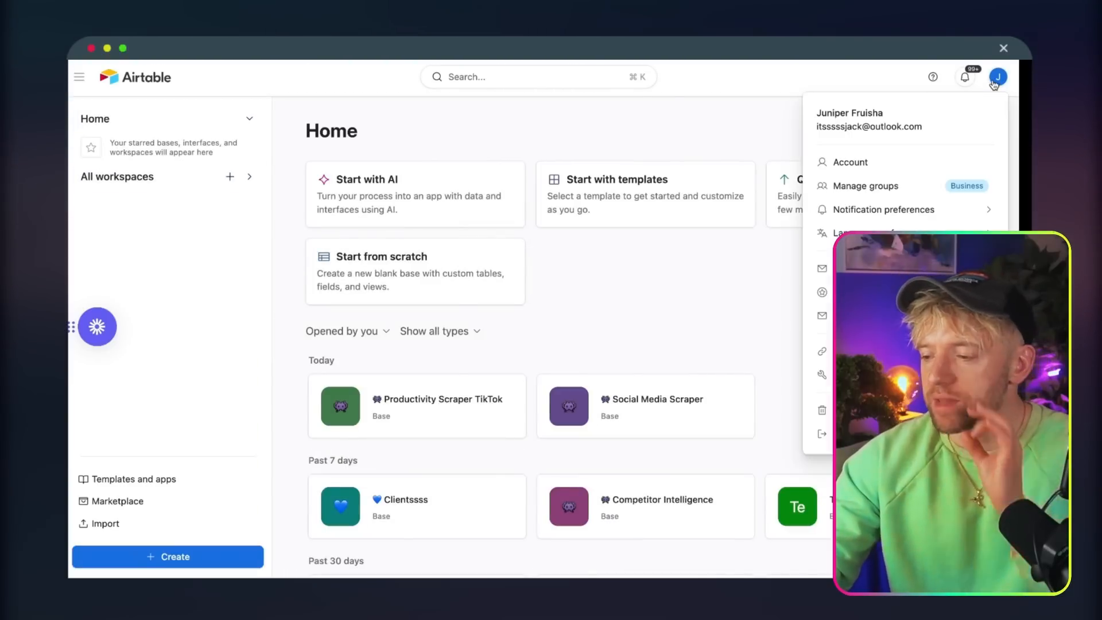
{"action": "left_click", "coordinate": [871, 165]}
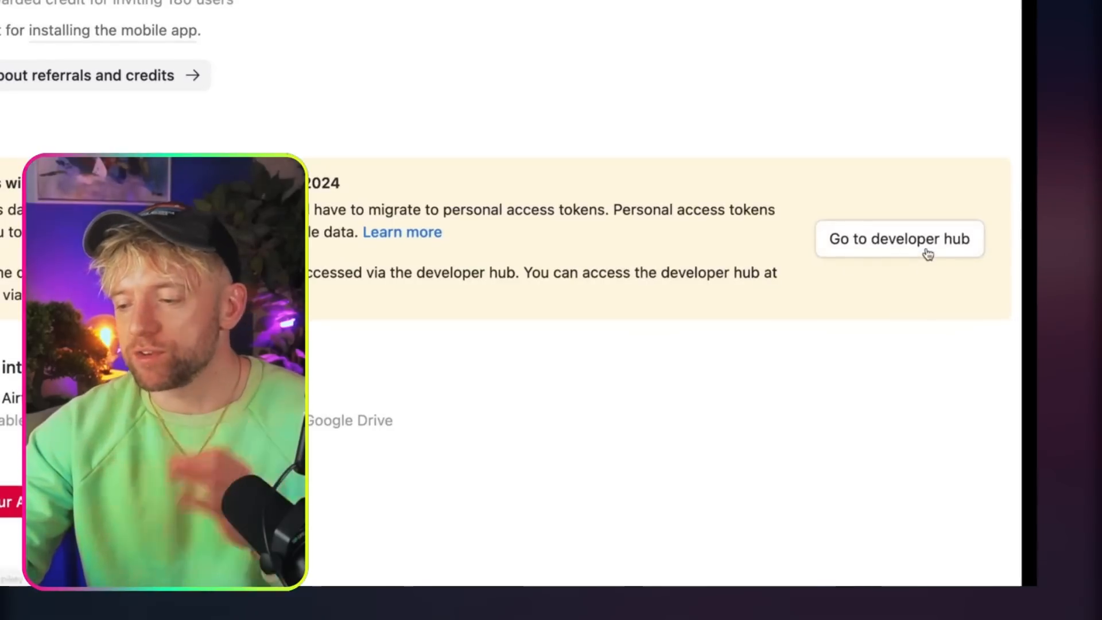
{"action": "left_click", "coordinate": [926, 250]}
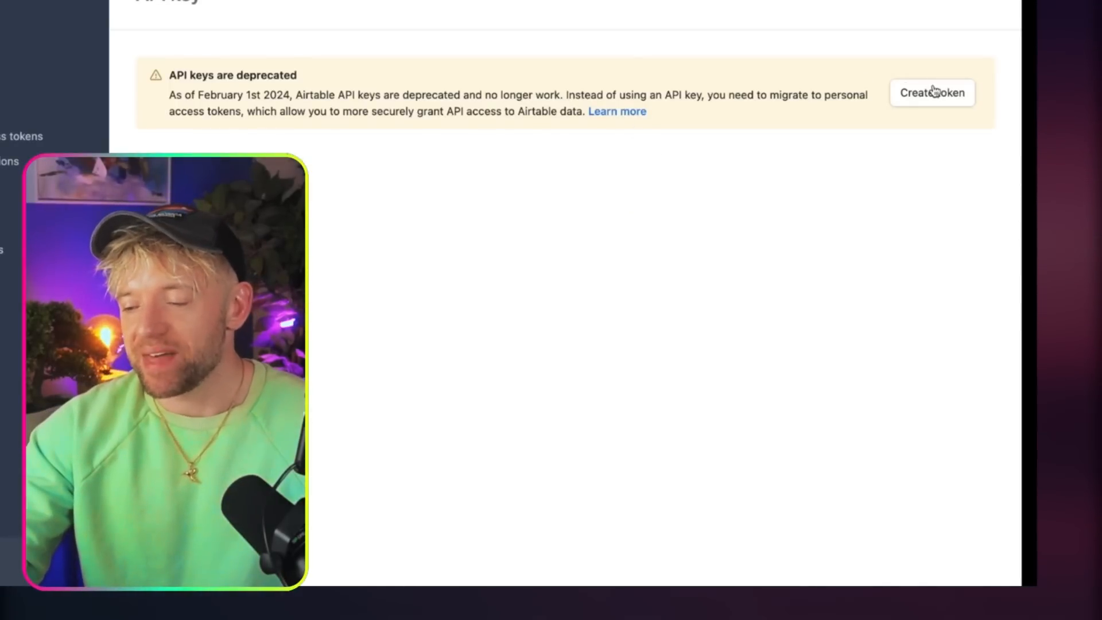
{"action": "left_click", "coordinate": [933, 92]}
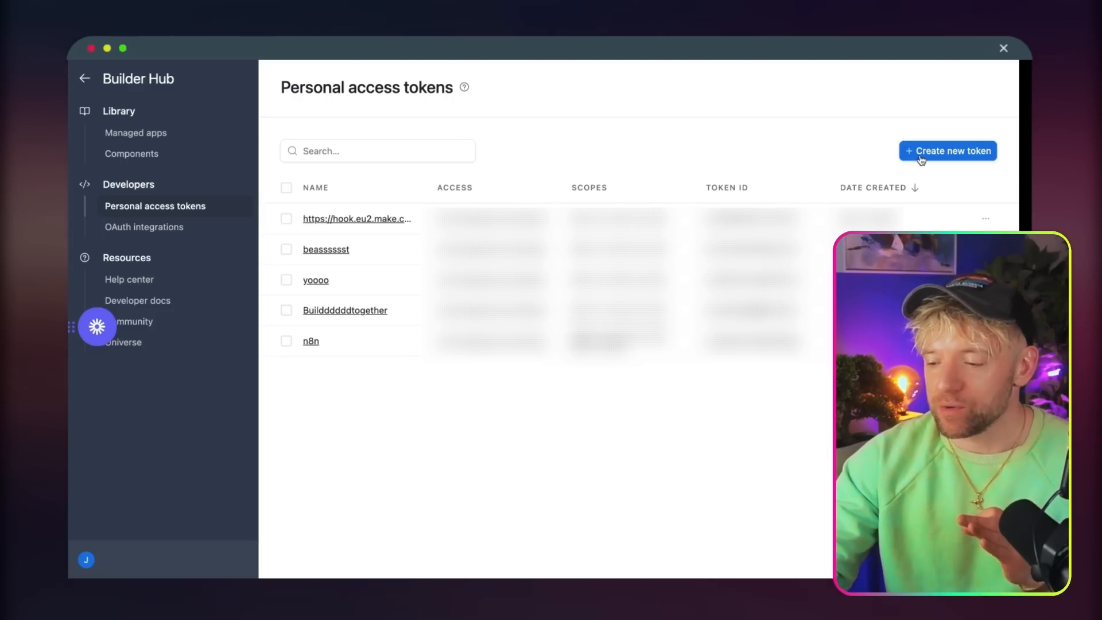
Start a new personal access token named tiktok and add the data.records:read scope.
{"action": "left_click", "coordinate": [921, 160]}
{"action": "type", "text": "tiktok"}
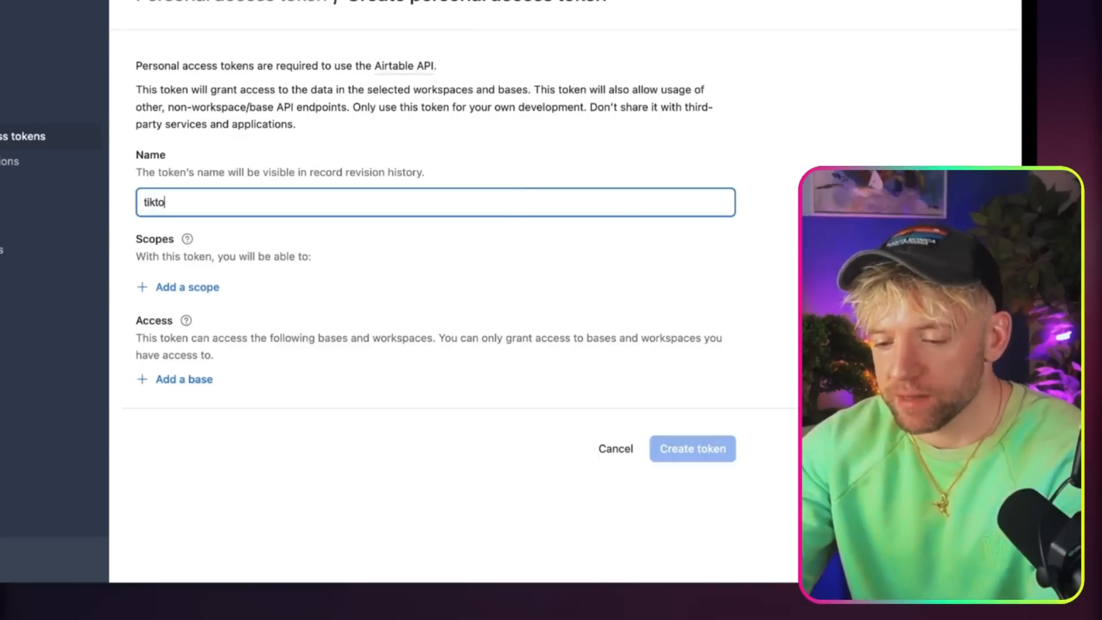
{"action": "left_click", "coordinate": [197, 291]}
{"action": "left_click", "coordinate": [244, 376]}
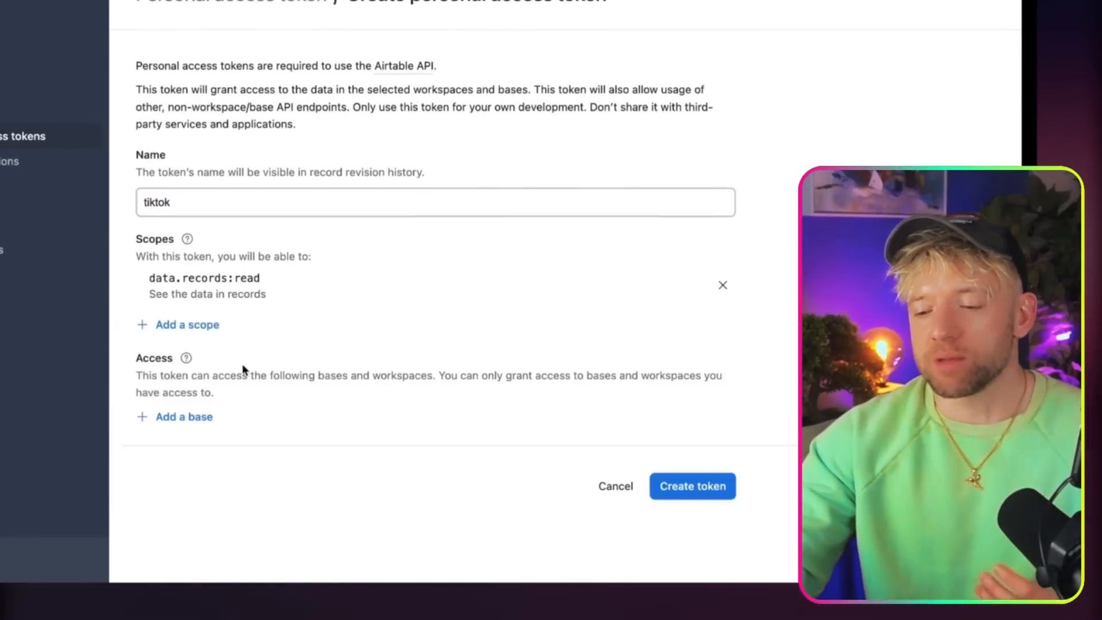
Add data.records:write, read and write for data.recordComments and schema.bases, webhook:manage, block:manage and user.email:read as further scopes of the token.
{"action": "left_click", "coordinate": [196, 324]}
{"action": "left_click", "coordinate": [202, 409]}
{"action": "left_click", "coordinate": [198, 361]}
{"action": "left_click", "coordinate": [212, 447]}
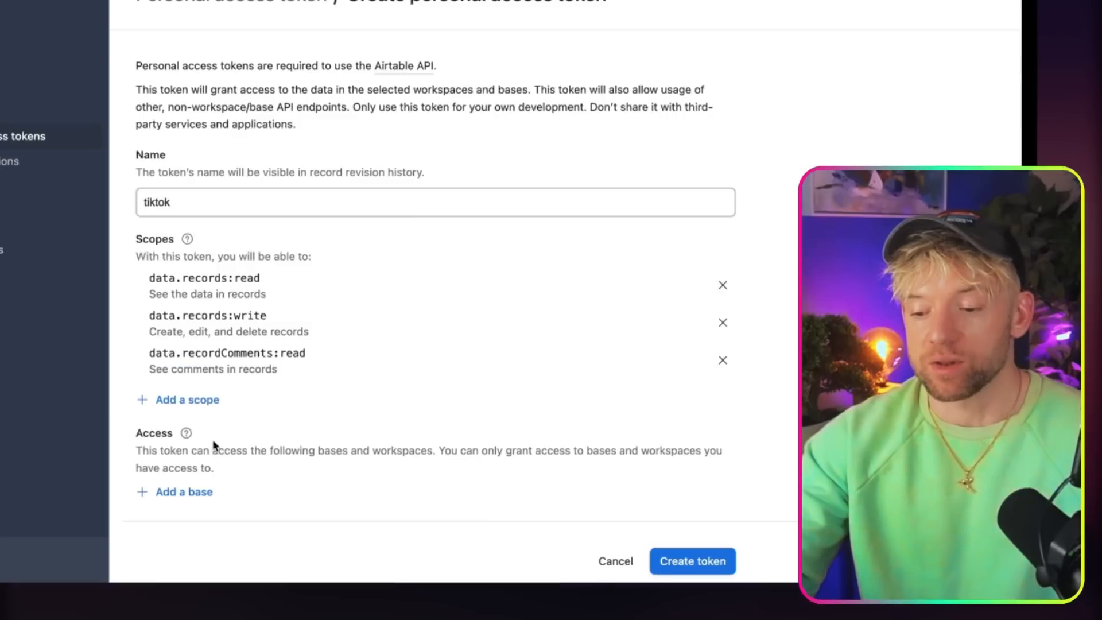
{"action": "left_click", "coordinate": [191, 406]}
{"action": "left_click", "coordinate": [212, 383]}
{"action": "left_click", "coordinate": [195, 439]}
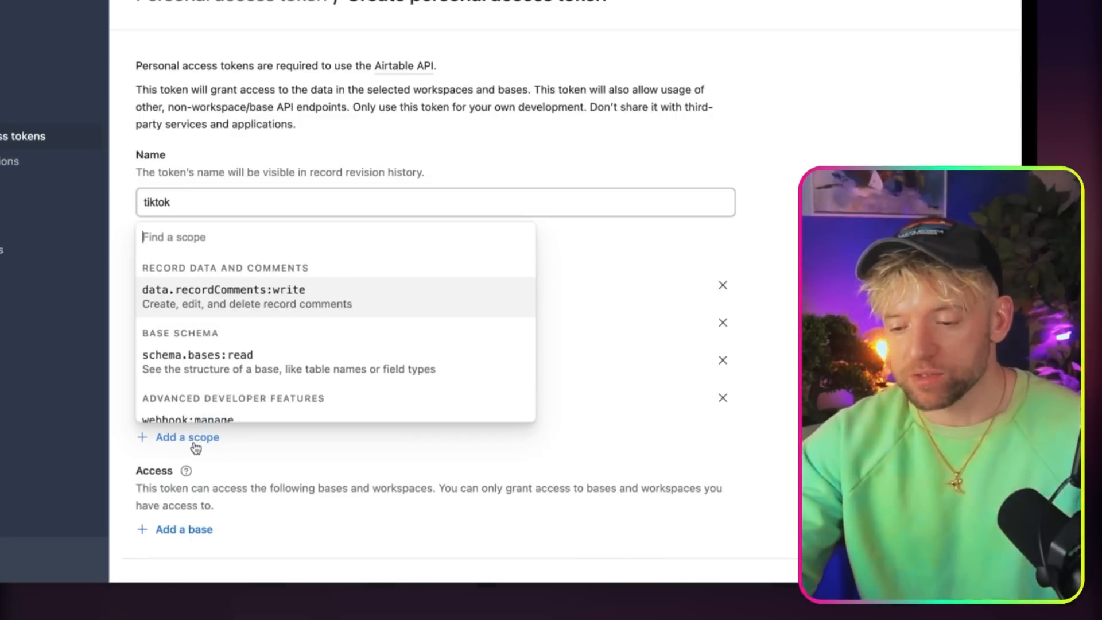
{"action": "scroll", "coordinate": [245, 404], "scroll_direction": "down", "scroll_amount": 2}
{"action": "left_click", "coordinate": [246, 403]}
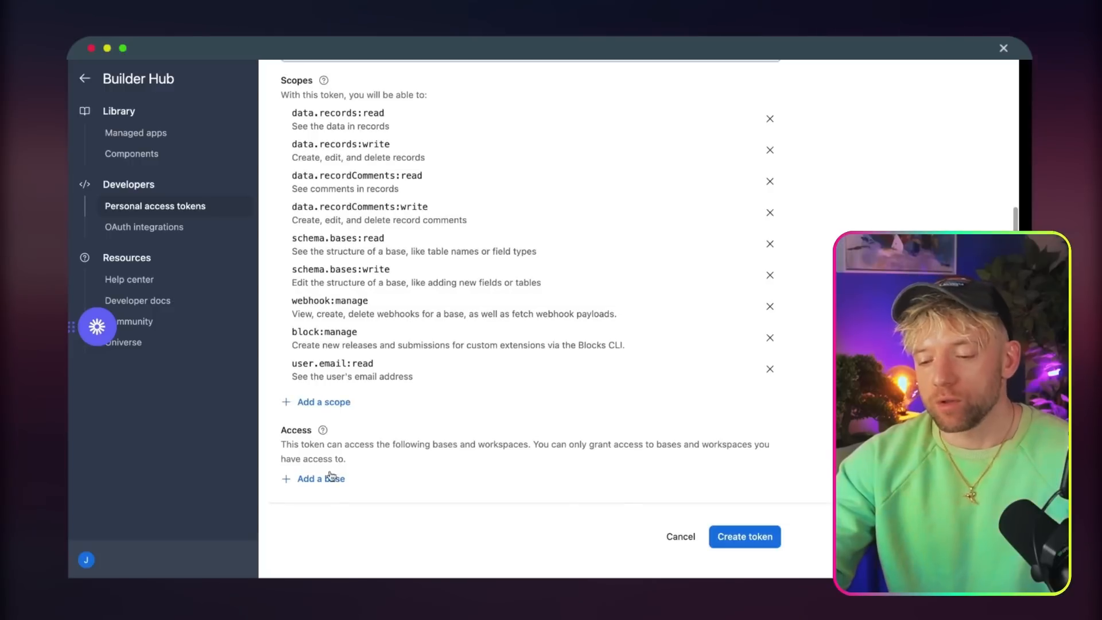
Grant the token access to all current and future bases in all current and future workspaces.
{"action": "left_click", "coordinate": [330, 480]}
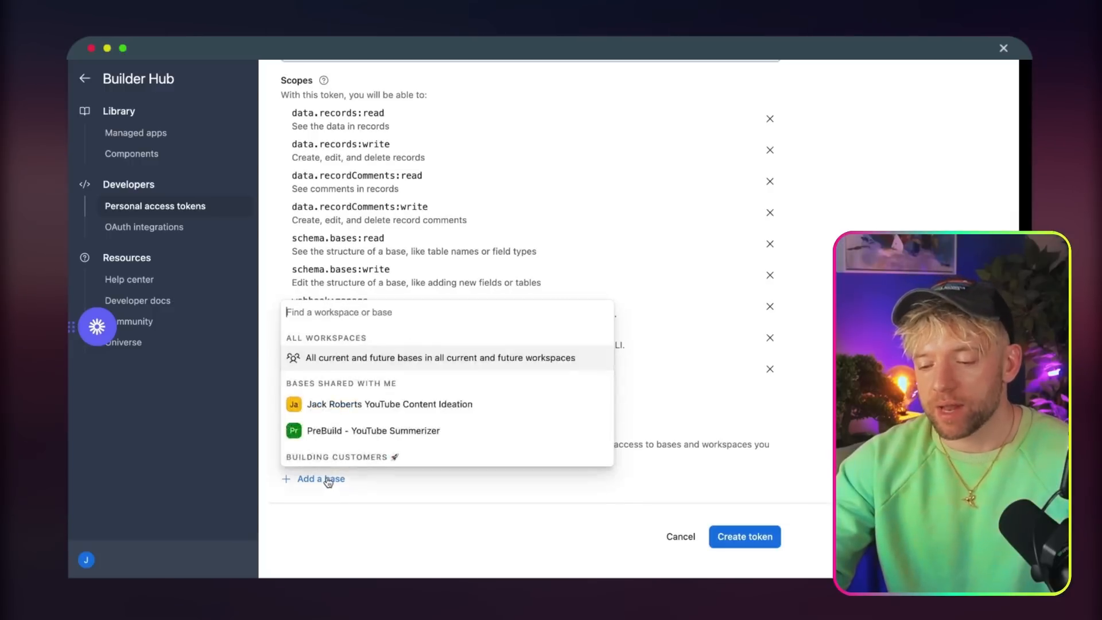
{"action": "scroll", "coordinate": [374, 421], "scroll_direction": "down", "scroll_amount": 1}
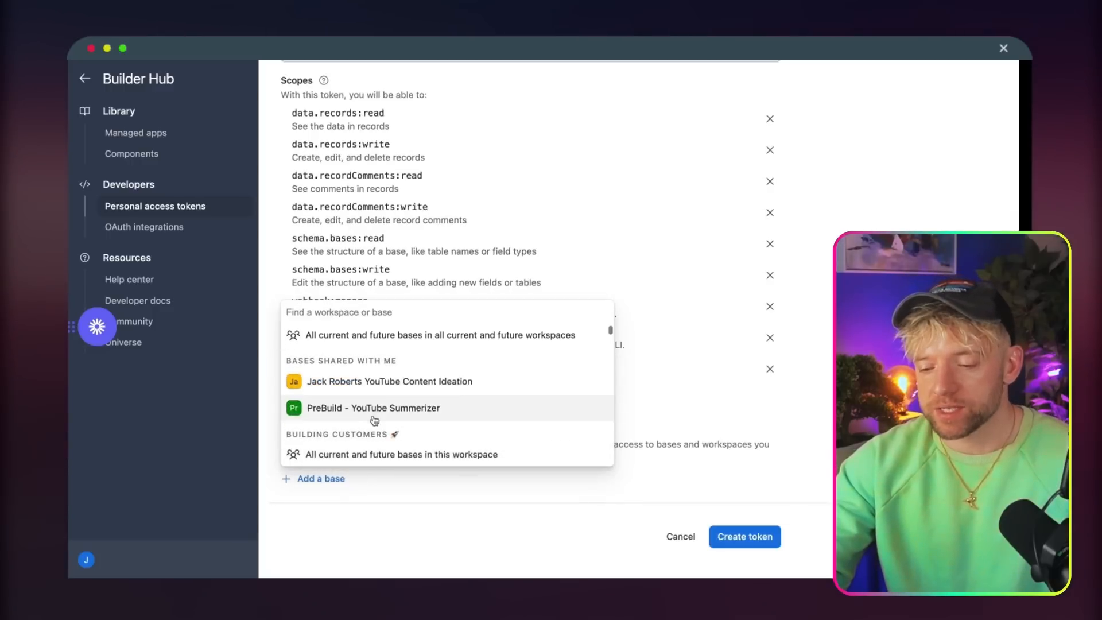
{"action": "left_click", "coordinate": [421, 343]}
{"action": "scroll", "coordinate": [603, 475], "scroll_direction": "down", "scroll_amount": 2}
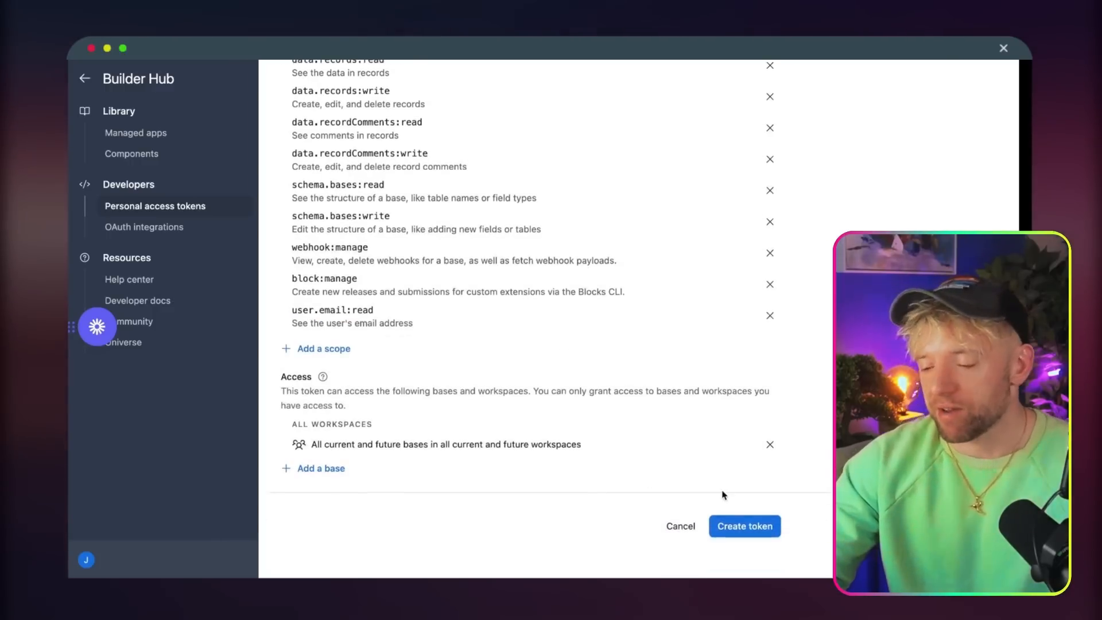
Create the Airtable token, paste it as the access token of the new Airtable credential in n8n, and save the credential.
{"action": "left_click", "coordinate": [752, 525]}
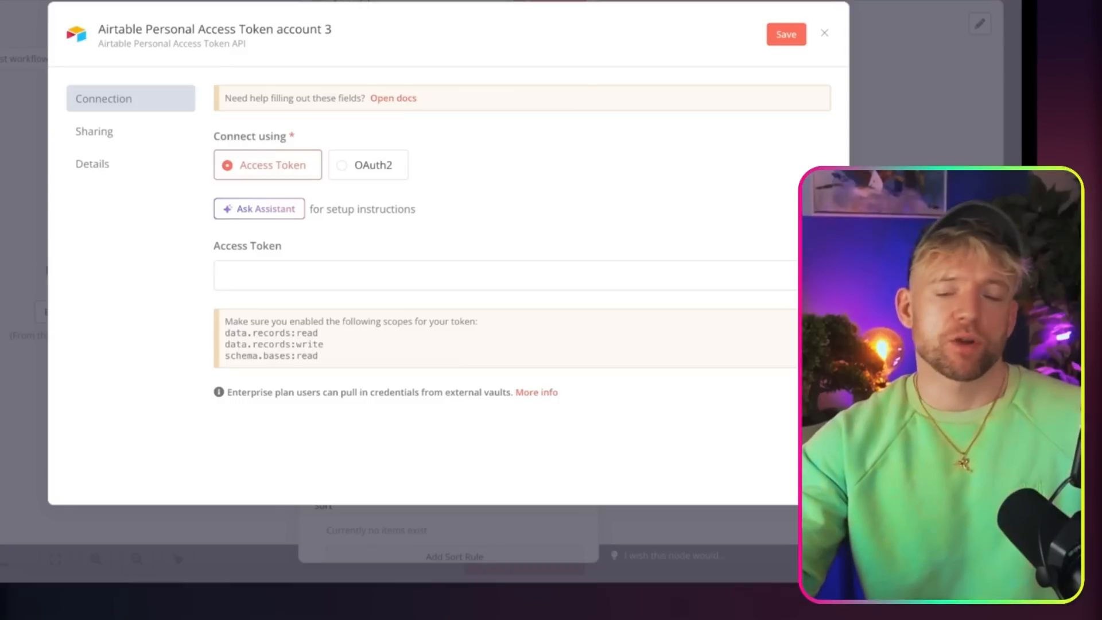
{"action": "left_click", "coordinate": [357, 270]}
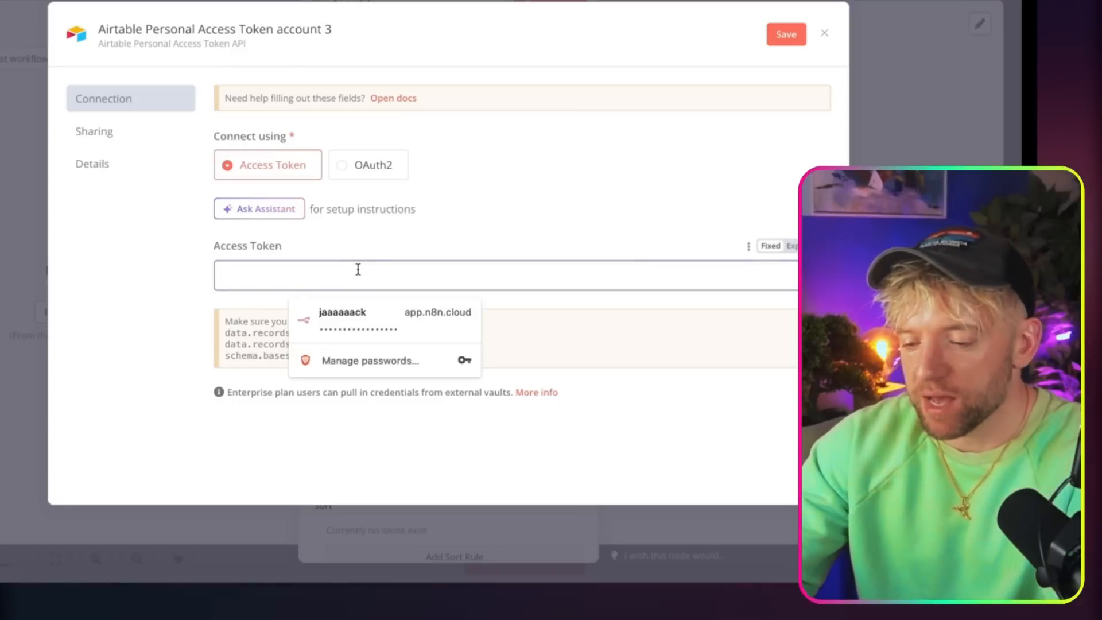
{"action": "key", "text": "ctrl+v"}
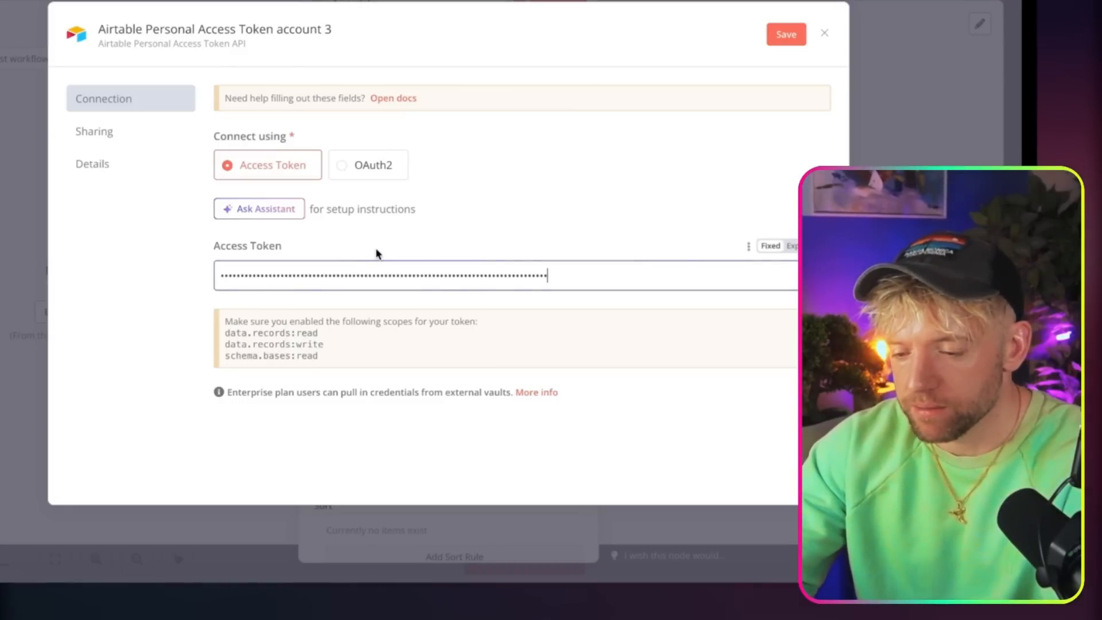
{"action": "left_click", "coordinate": [639, 155]}
{"action": "left_click", "coordinate": [779, 40]}
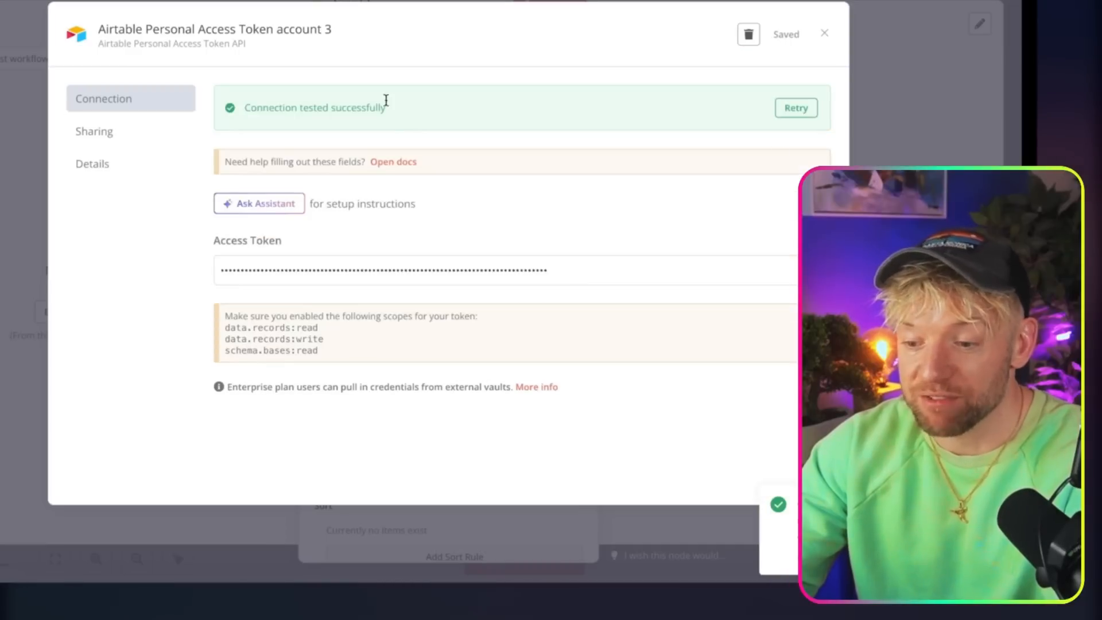
{"action": "key", "text": "Escape"}
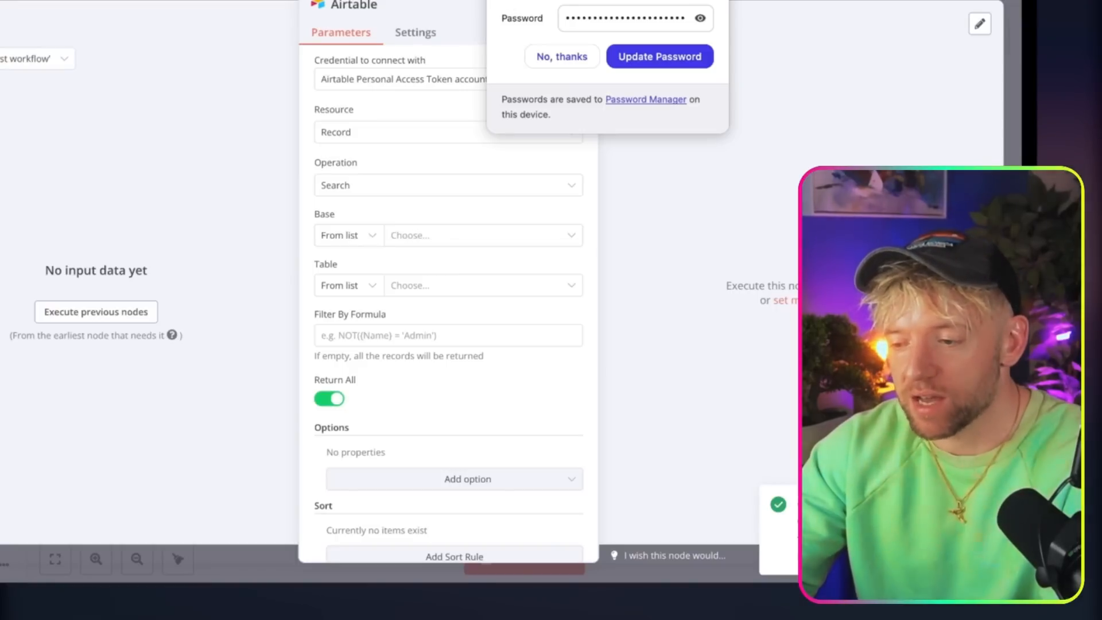
{"action": "key", "text": "Escape"}
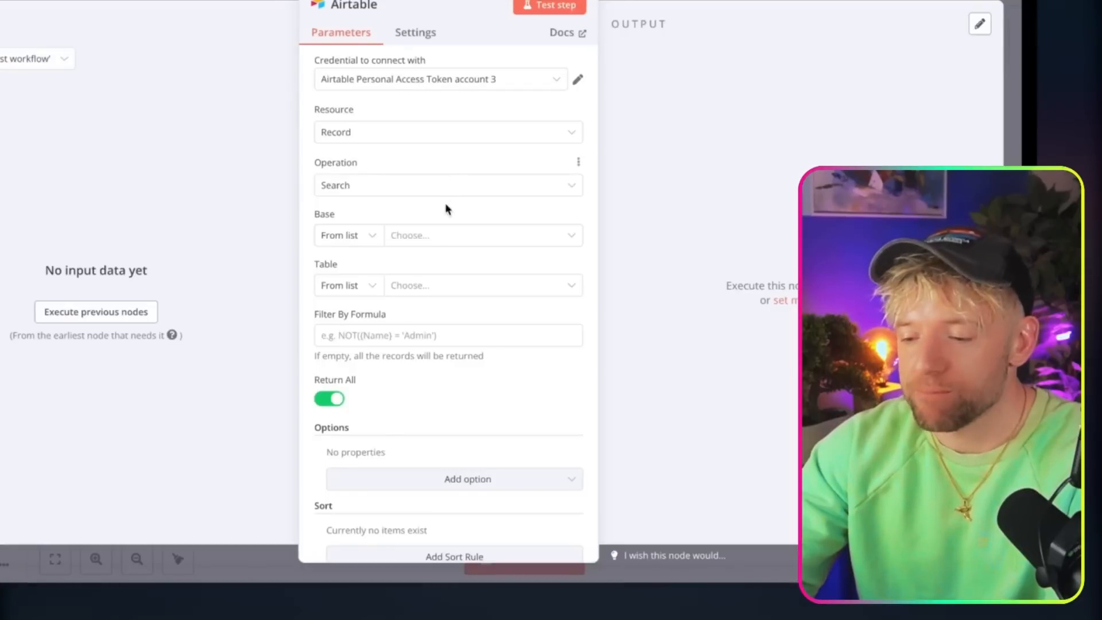
Set the Airtable record search to the Productivity Scraper TikTok base and its Table 1.
{"action": "left_click", "coordinate": [431, 235]}
{"action": "left_click", "coordinate": [402, 272]}
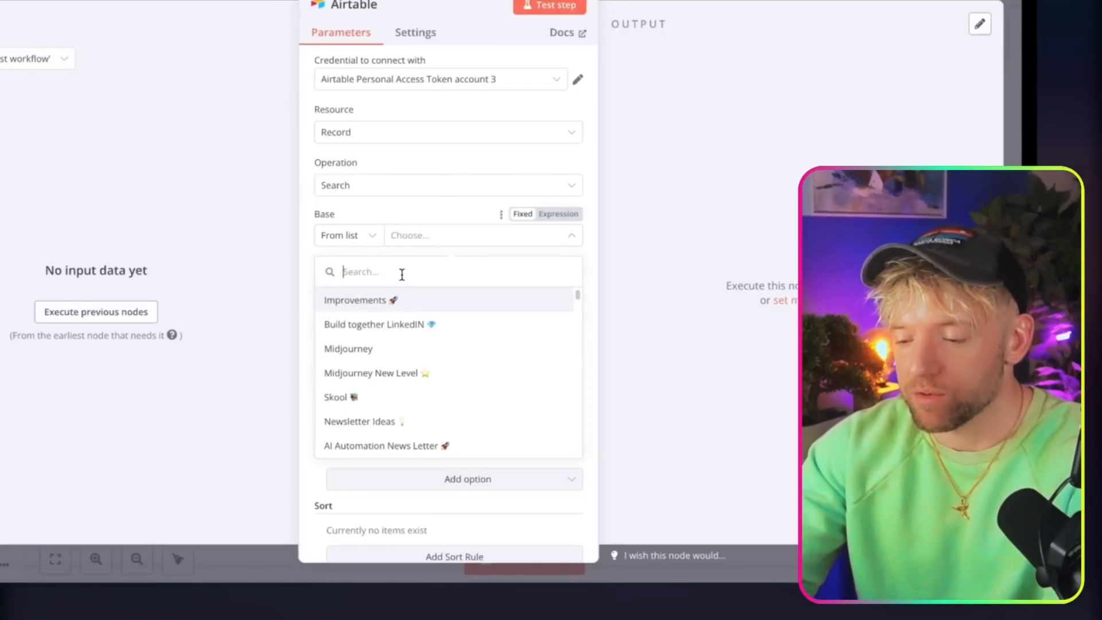
{"action": "type", "text": "profuc"}
{"action": "key", "text": "BackSpace"}
{"action": "key", "text": "BackSpace"}
{"action": "key", "text": "BackSpace"}
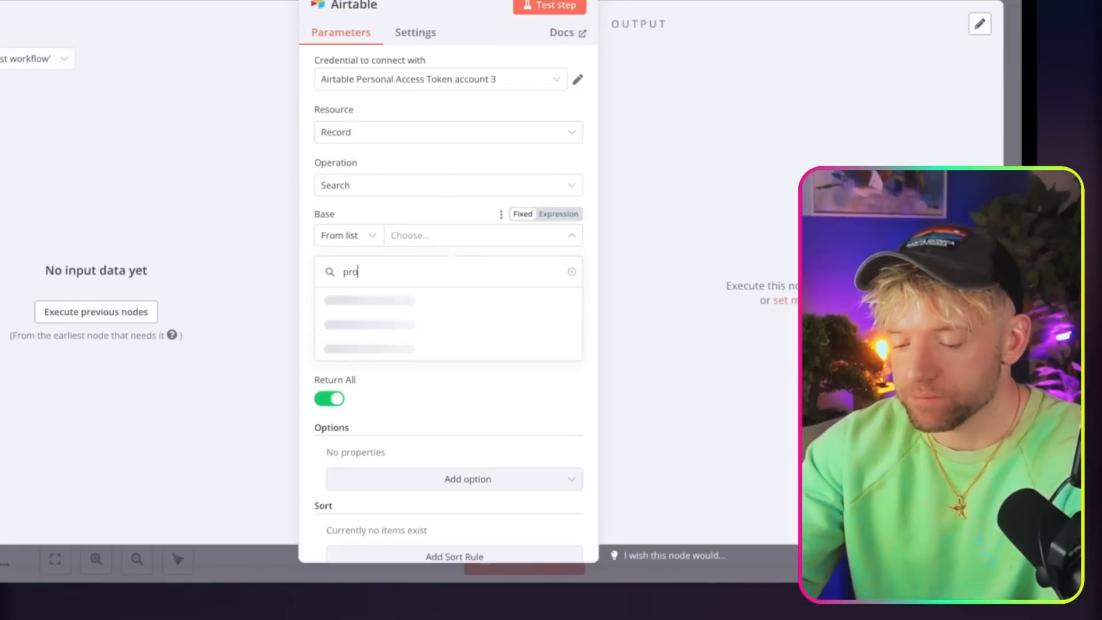
{"action": "type", "text": "duct"}
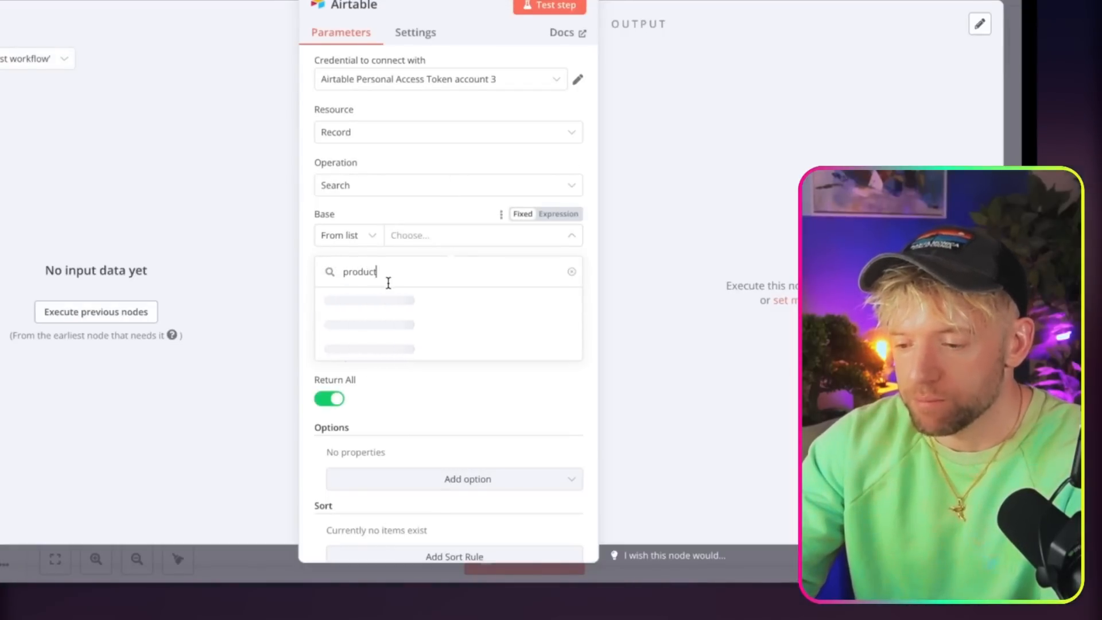
{"action": "left_click", "coordinate": [399, 301]}
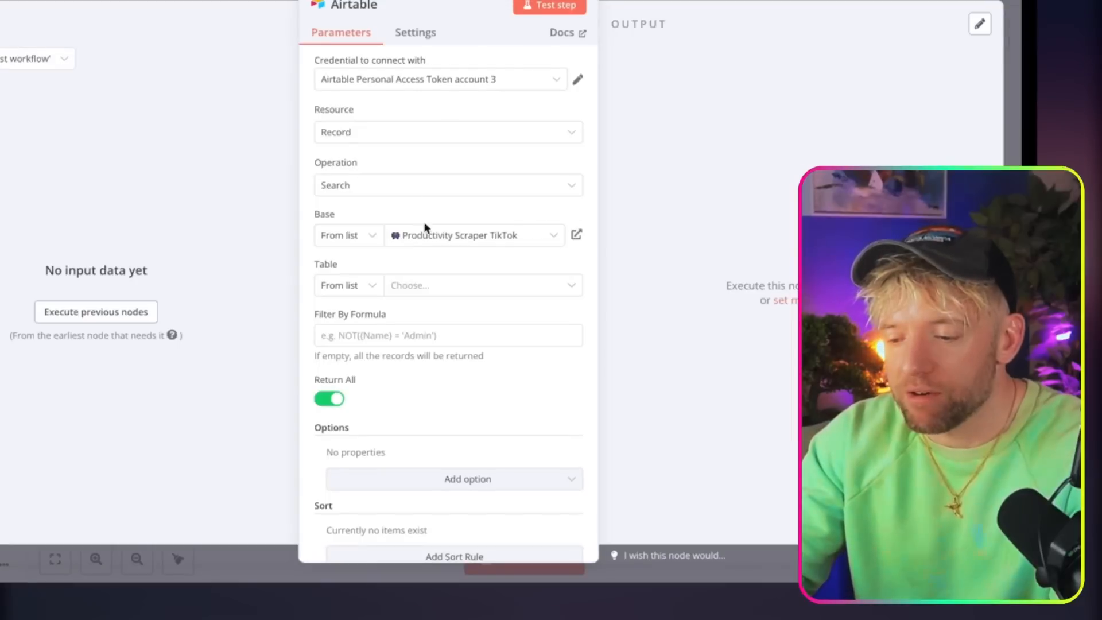
{"action": "left_click", "coordinate": [423, 286]}
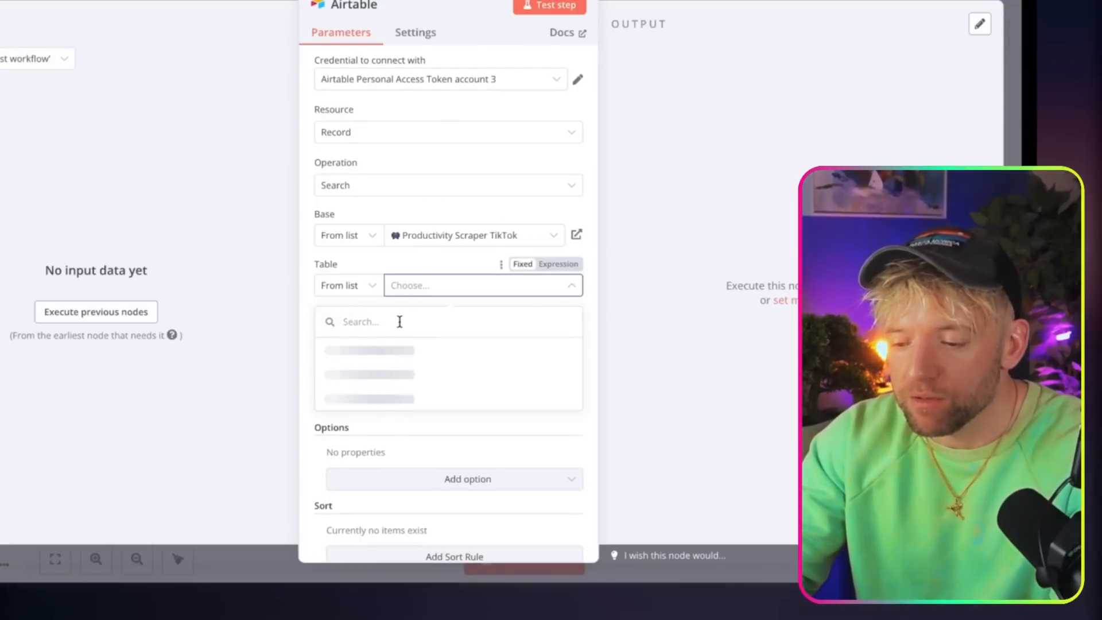
{"action": "left_click", "coordinate": [386, 349]}
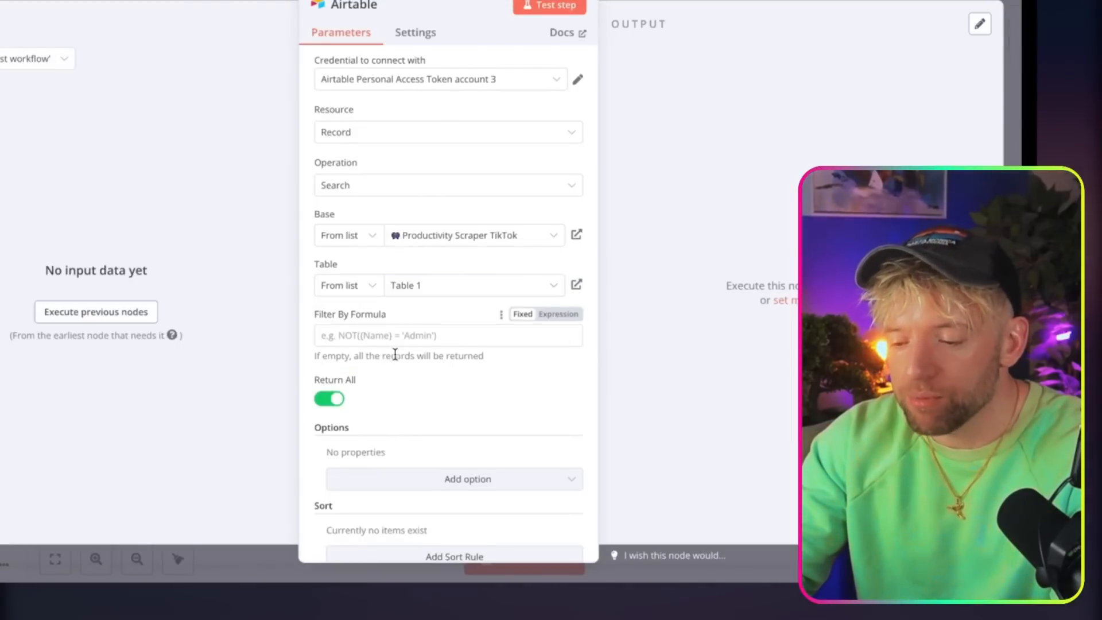
Test the Airtable search node, view its output as JSON and as schema, and return to the canvas.
{"action": "scroll", "coordinate": [395, 353], "scroll_direction": "down", "scroll_amount": 1}
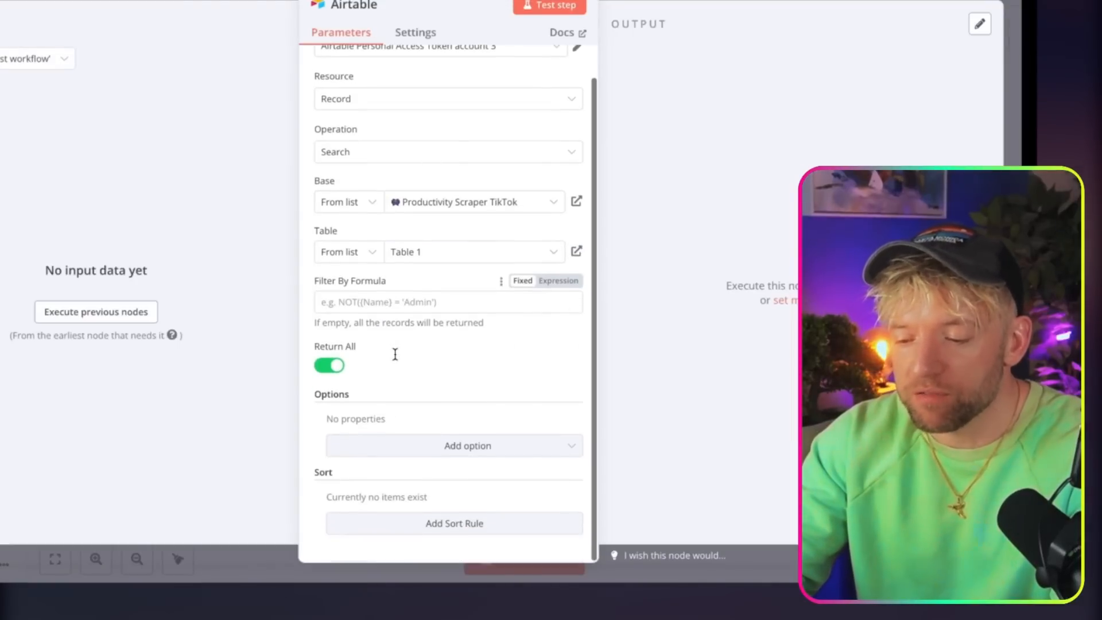
{"action": "left_click", "coordinate": [529, 7]}
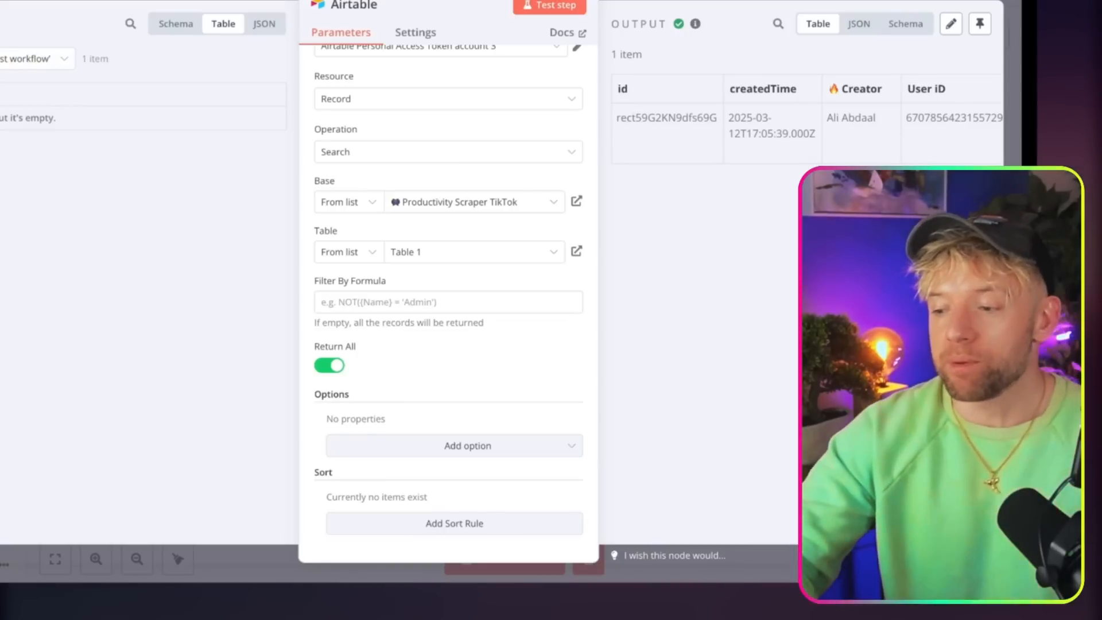
{"action": "left_click", "coordinate": [858, 24]}
{"action": "left_click", "coordinate": [892, 23]}
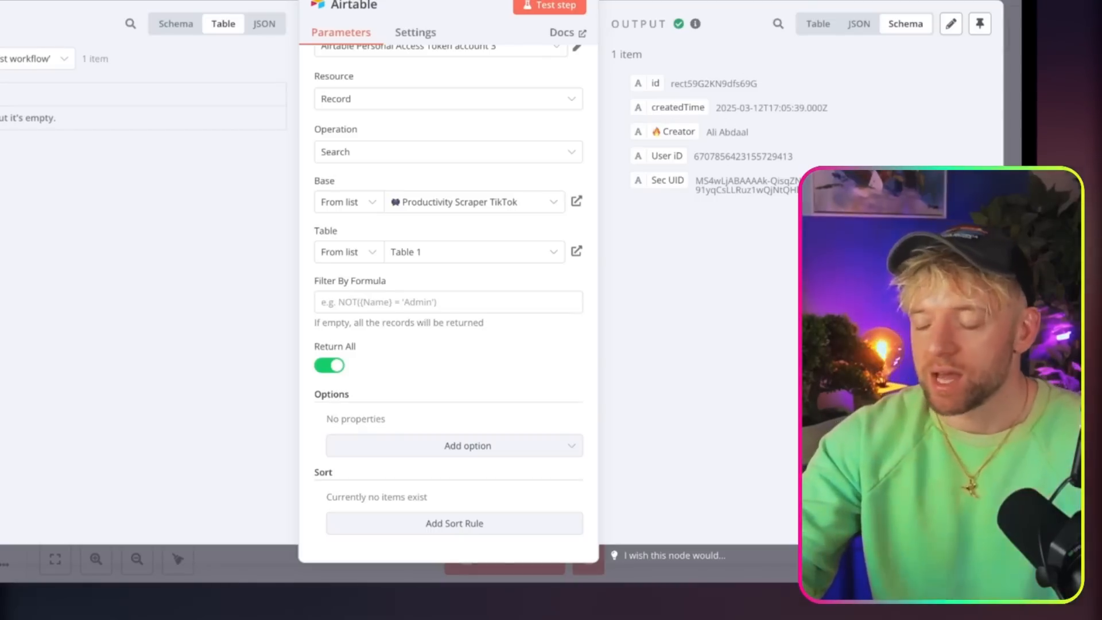
{"action": "key", "text": "Escape"}
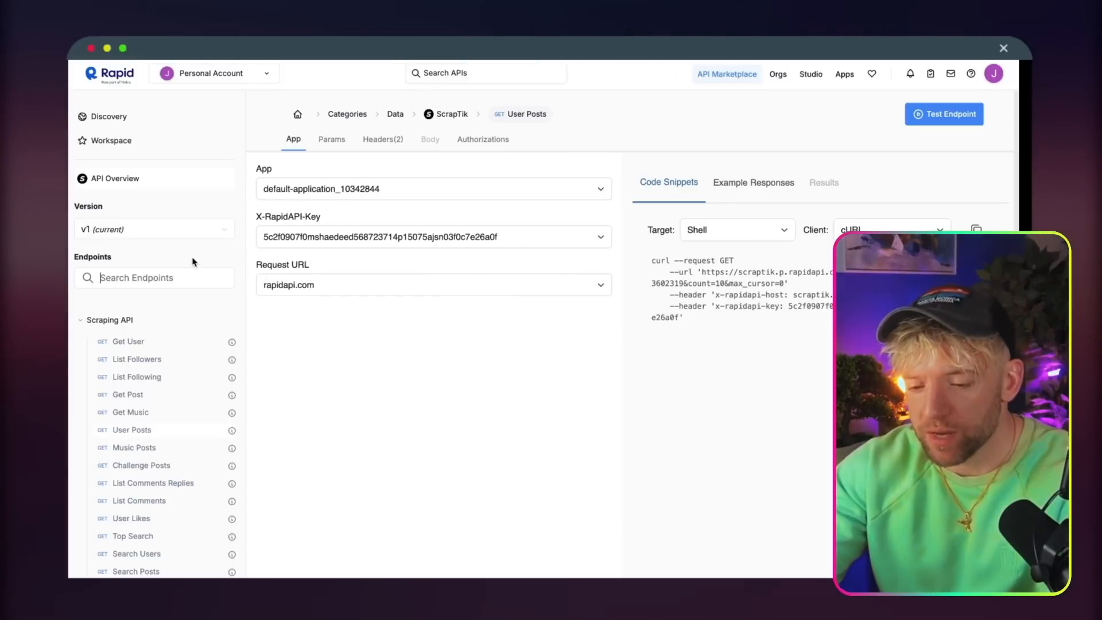
Switch to RapidAPI's ScrapTik page, filter the endpoints by "user pos" and show the query parameters of User Posts.
{"action": "type", "text": "user pos"}
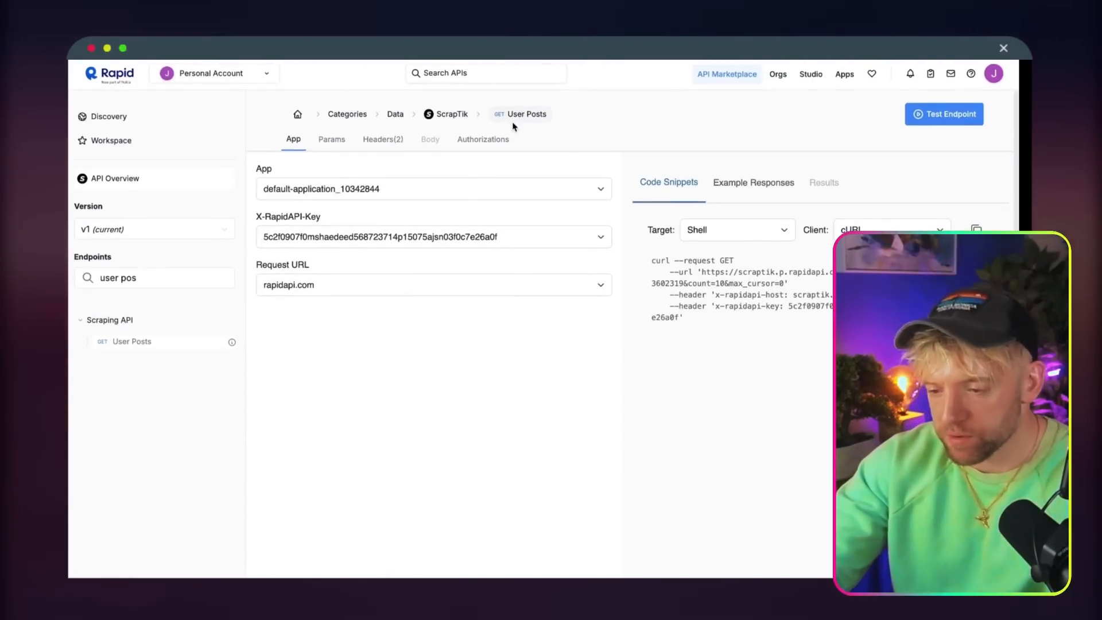
{"action": "left_click", "coordinate": [332, 139]}
{"action": "double_click", "coordinate": [310, 207]}
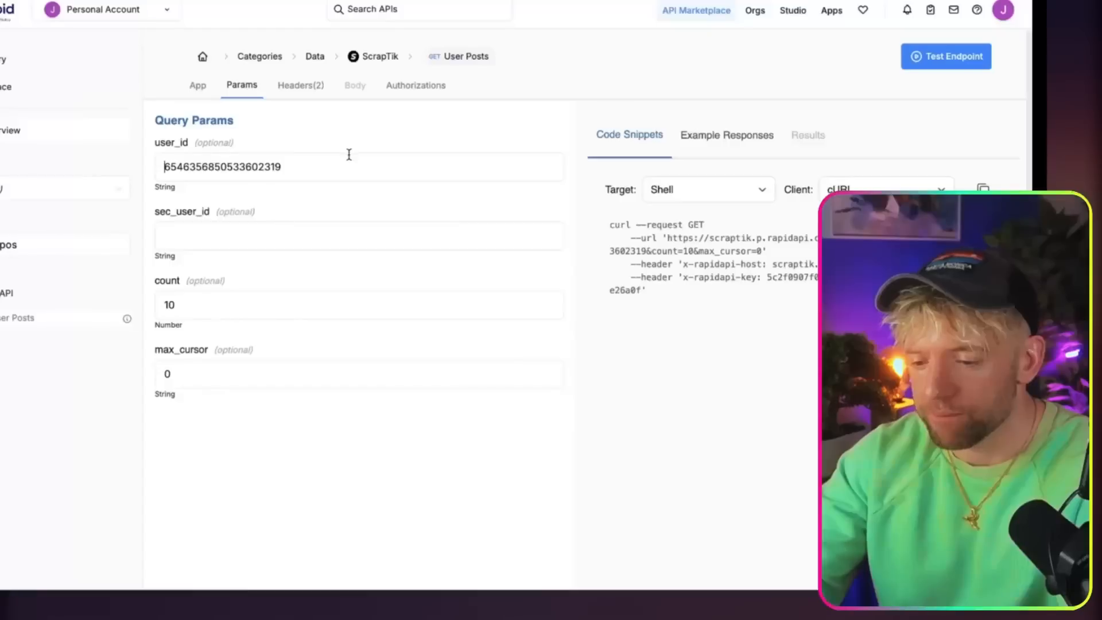
Replace the user_id query parameter with the creator's user ID from Airtable and test the User Posts endpoint.
{"action": "double_click", "coordinate": [346, 156]}
{"action": "key", "text": "BackSpace"}
{"action": "key", "text": "cmd+v"}
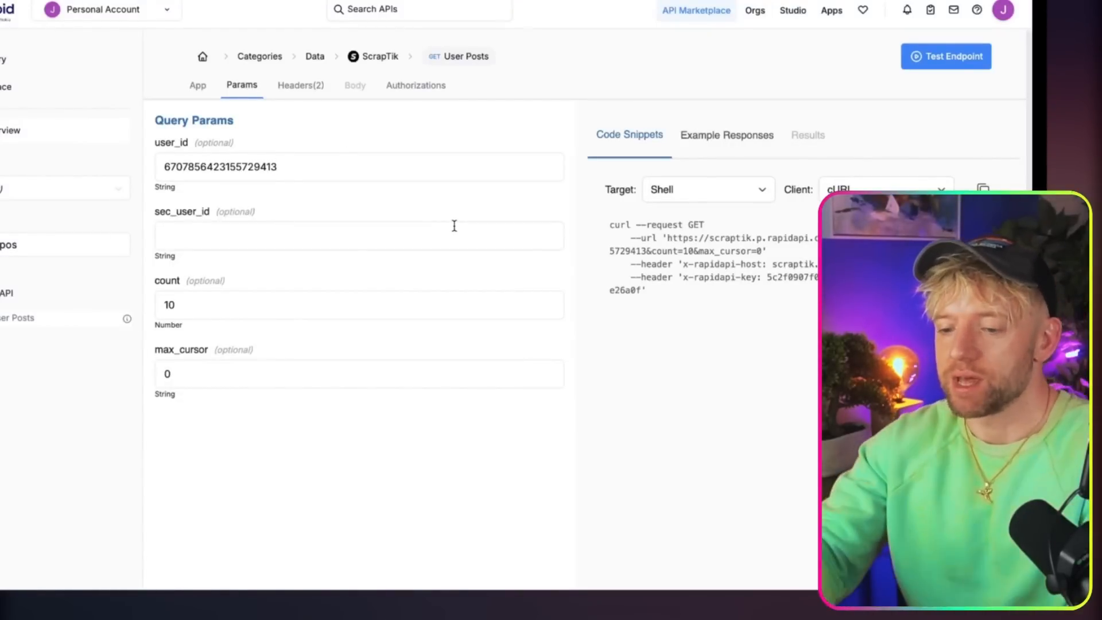
{"action": "left_click", "coordinate": [920, 69]}
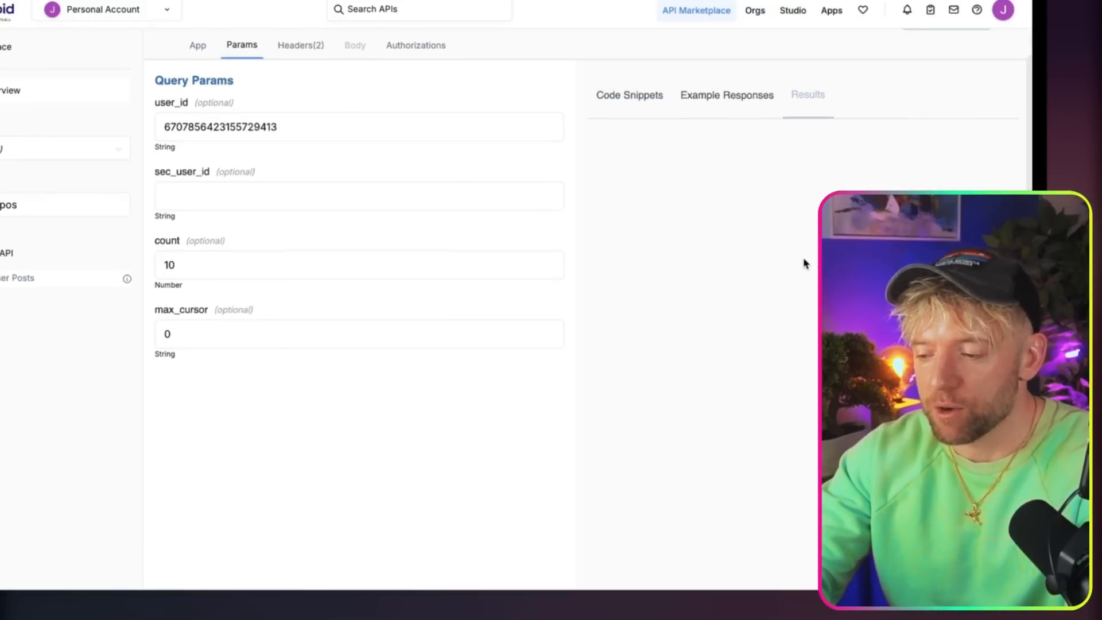
Examine the JSON response of the endpoint test, expanding the first aweme_list item to read its description and share URL fields.
{"action": "scroll", "coordinate": [803, 261], "scroll_direction": "down", "scroll_amount": 2}
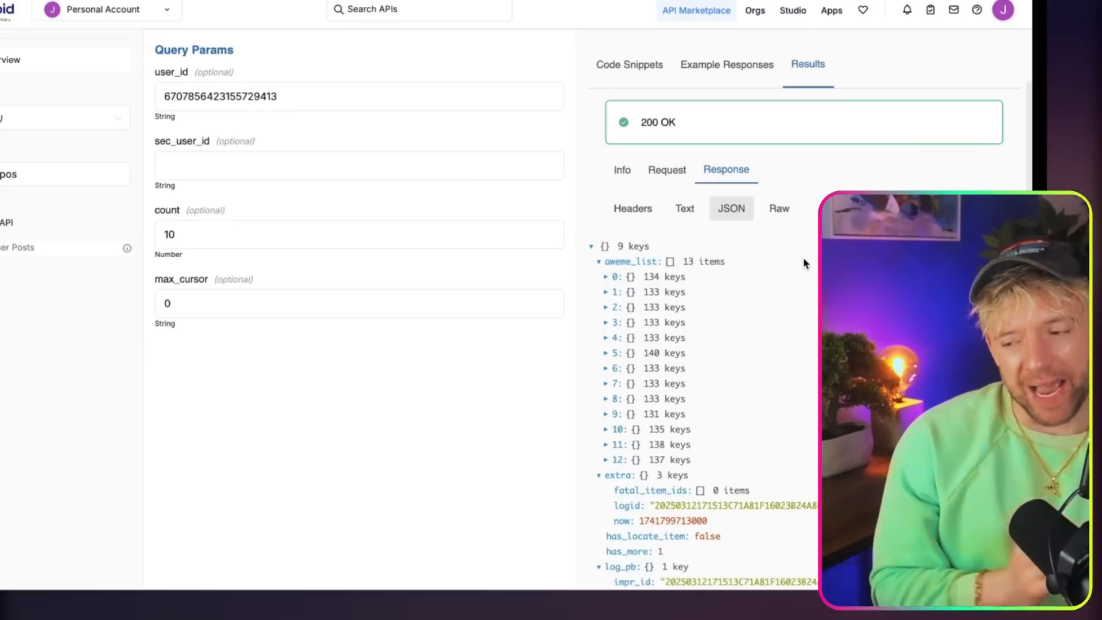
{"action": "scroll", "coordinate": [804, 257], "scroll_direction": "down", "scroll_amount": 3}
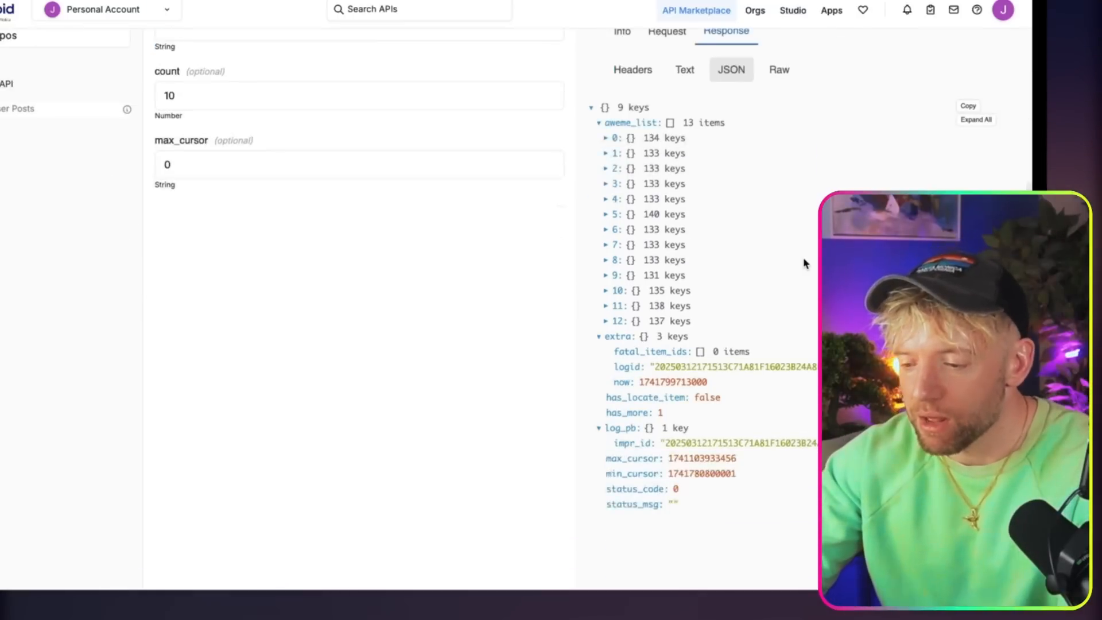
{"action": "left_click", "coordinate": [605, 139]}
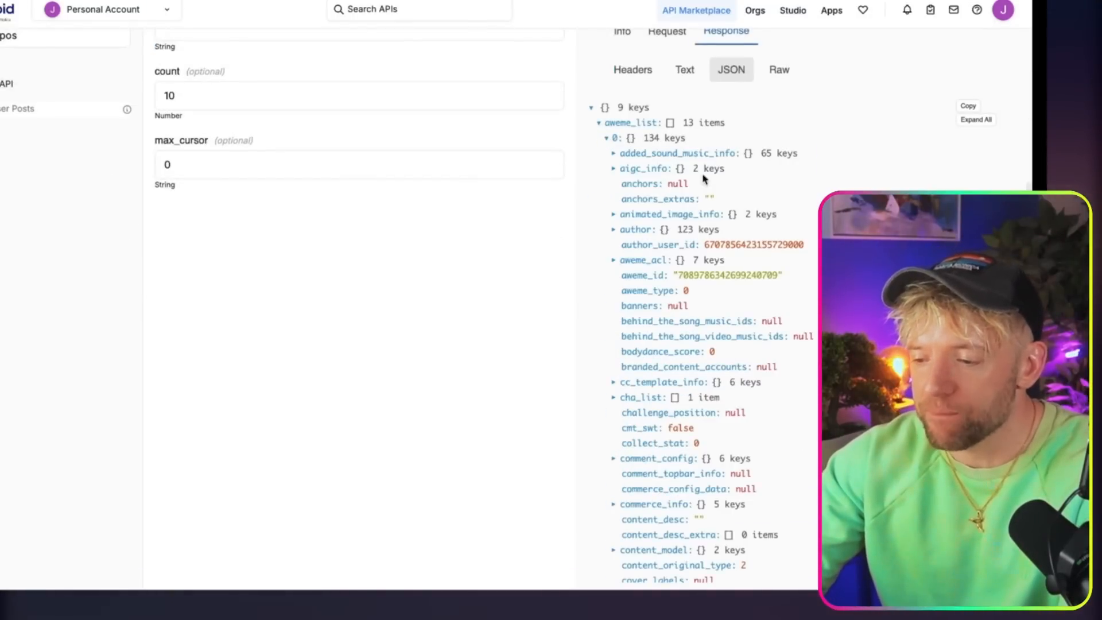
{"action": "scroll", "coordinate": [701, 210], "scroll_direction": "down", "scroll_amount": 7}
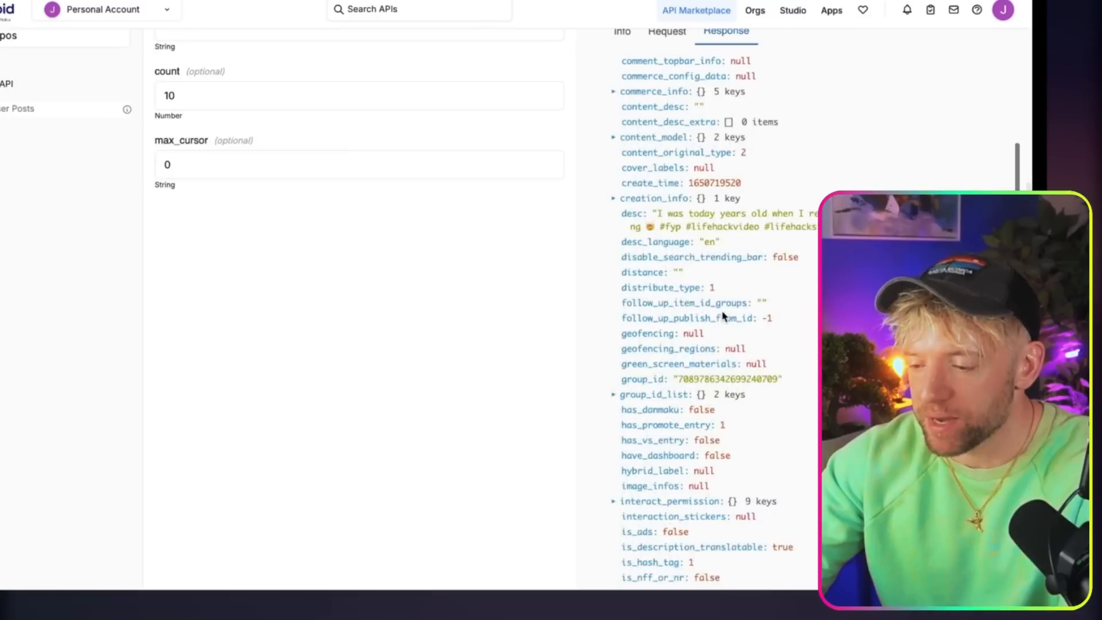
{"action": "left_click_drag", "start_coordinate": [670, 214], "coordinate": [806, 226]}
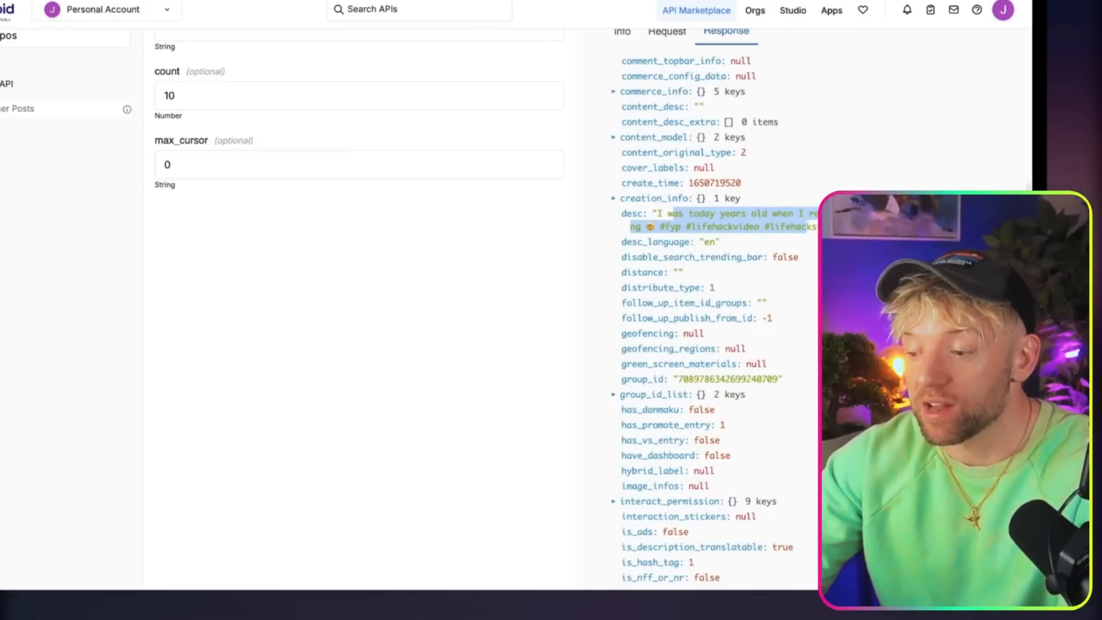
{"action": "triple_click", "coordinate": [806, 226]}
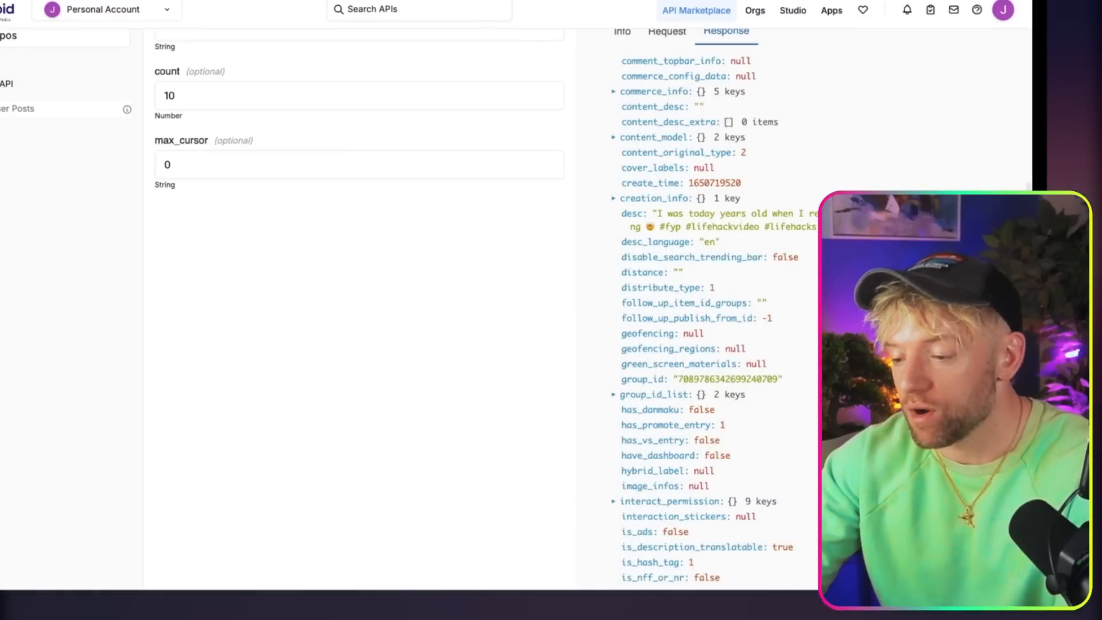
{"action": "scroll", "coordinate": [700, 322], "scroll_direction": "down", "scroll_amount": 7}
{"action": "scroll", "coordinate": [701, 322], "scroll_direction": "down", "scroll_amount": 8}
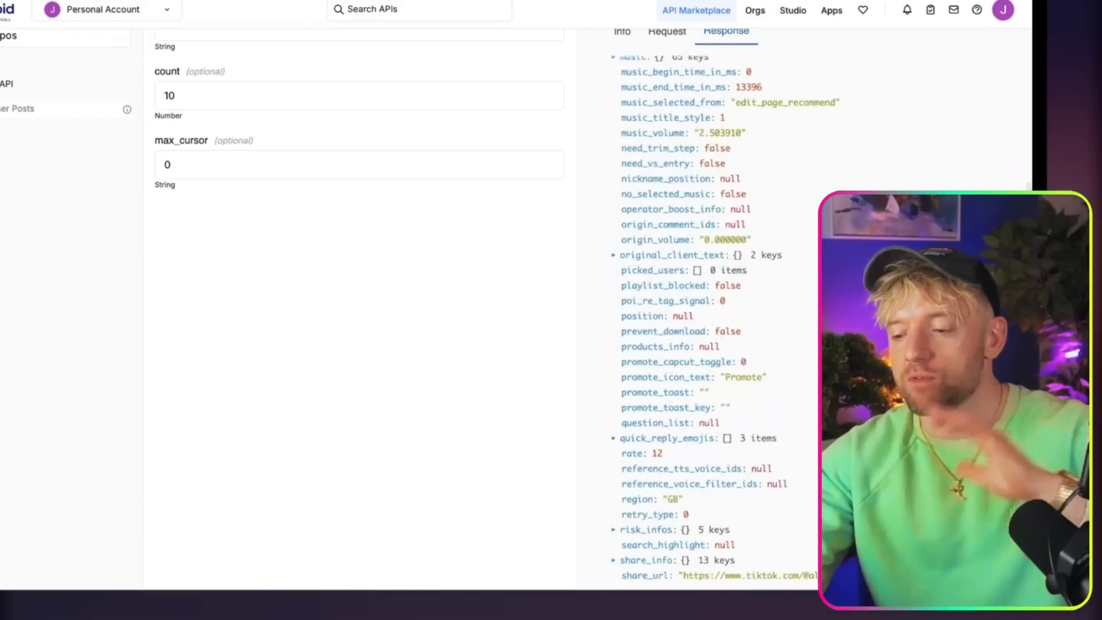
{"action": "scroll", "coordinate": [701, 322], "scroll_direction": "down", "scroll_amount": 1}
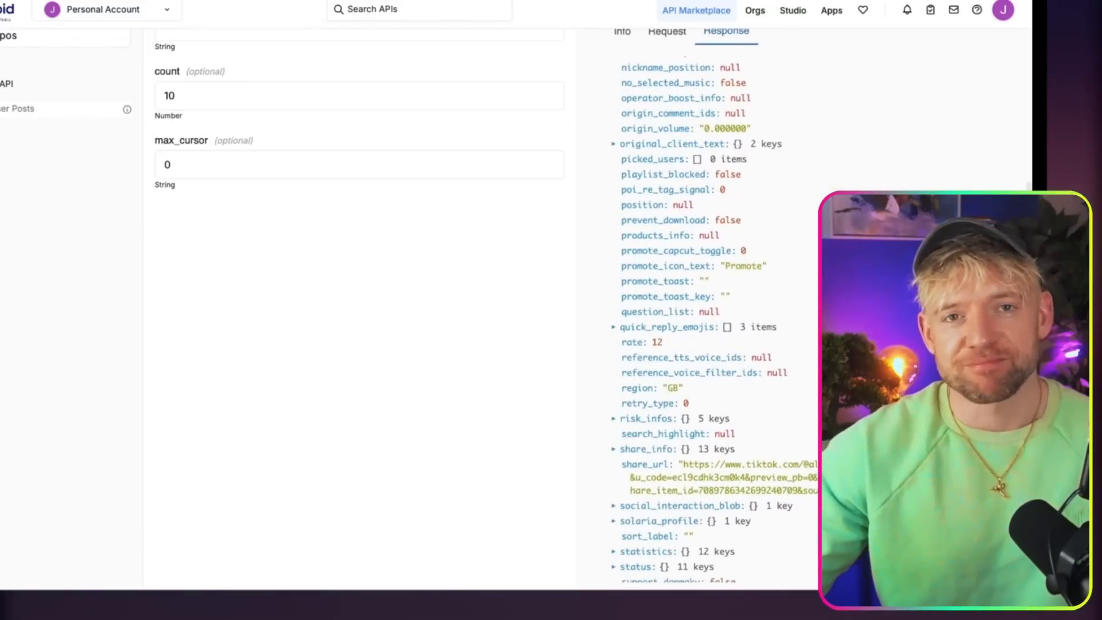
{"action": "scroll", "coordinate": [701, 322], "scroll_direction": "up", "scroll_amount": 20}
{"action": "scroll", "coordinate": [635, 237], "scroll_direction": "up", "scroll_amount": 4}
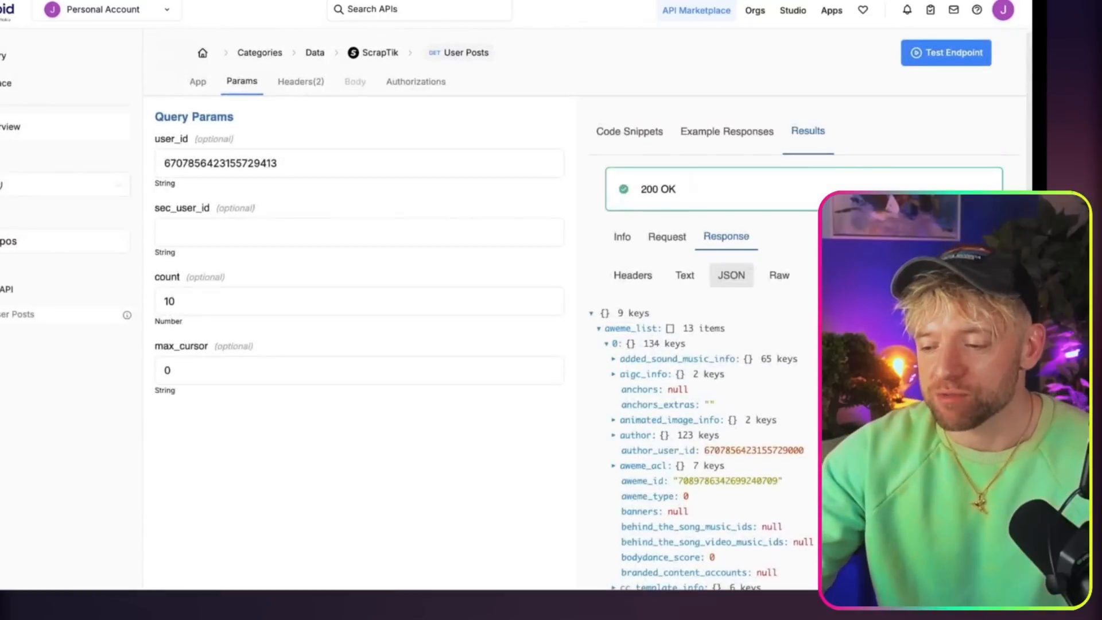
Copy the Shell cURL code snippet of the User Posts request.
{"action": "left_click", "coordinate": [633, 237]}
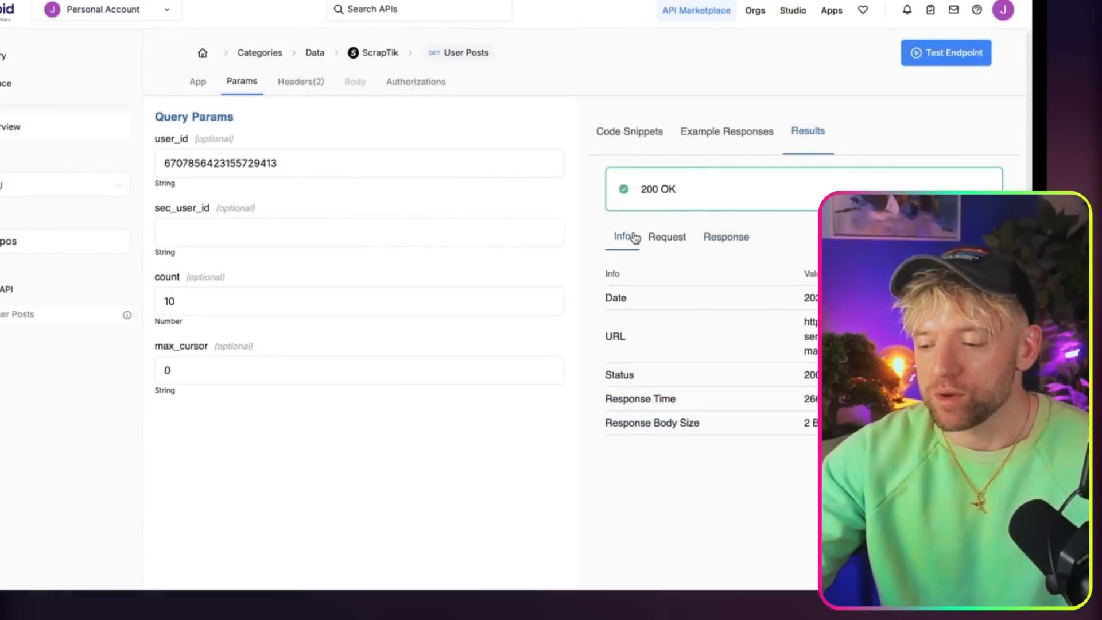
{"action": "left_click", "coordinate": [637, 141]}
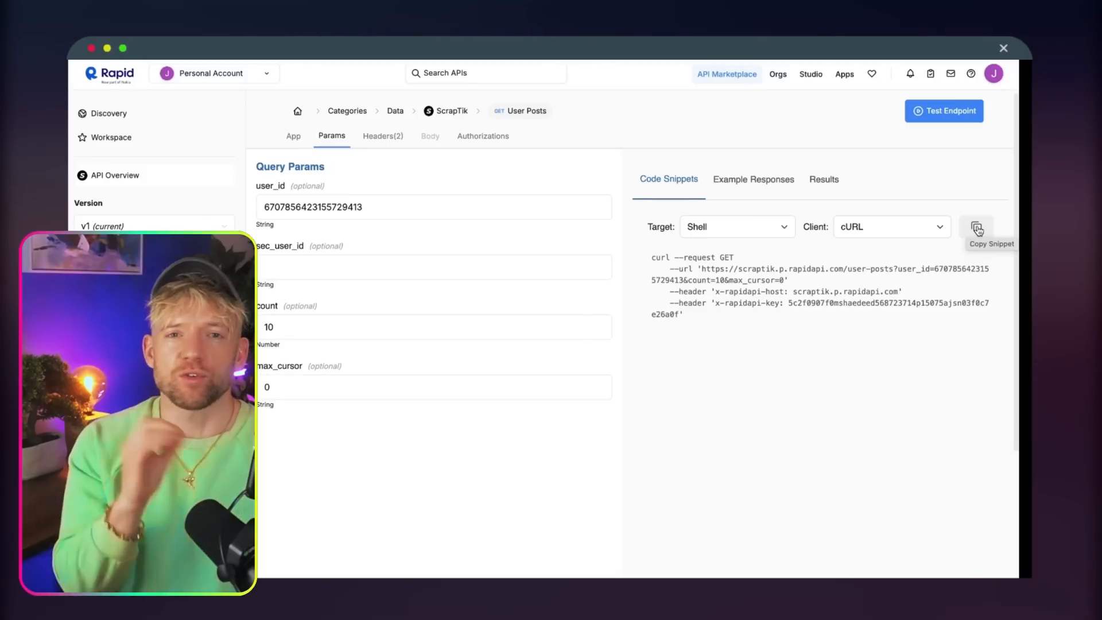
{"action": "left_click", "coordinate": [977, 228]}
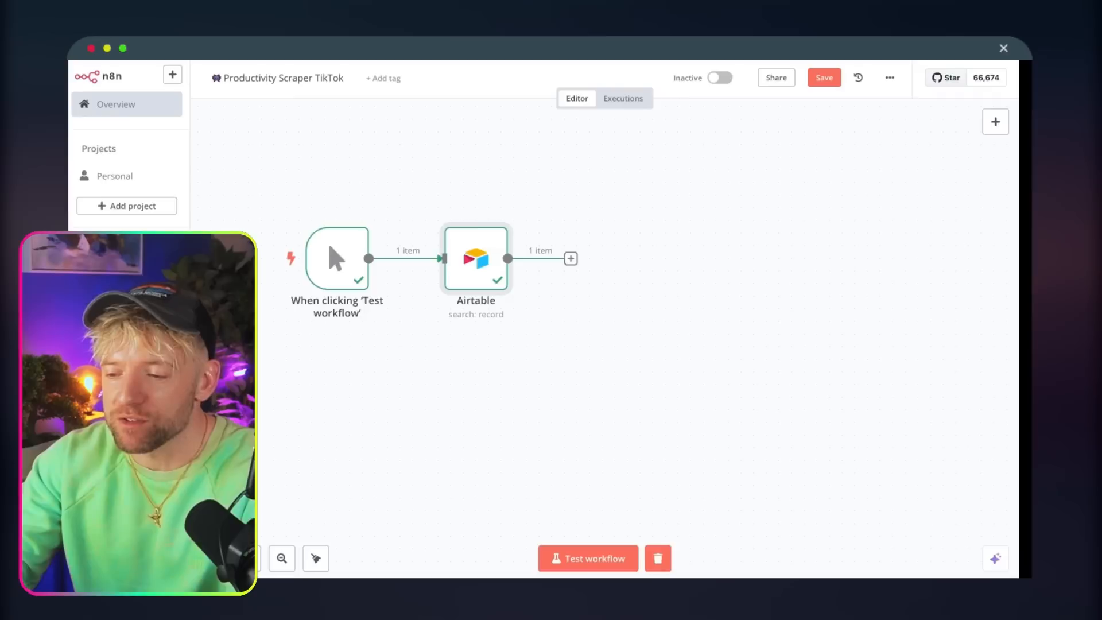
Switch back to n8n and add an HTTP Request node after the Airtable node.
{"action": "scroll", "coordinate": [647, 273], "scroll_direction": "right", "scroll_amount": 2}
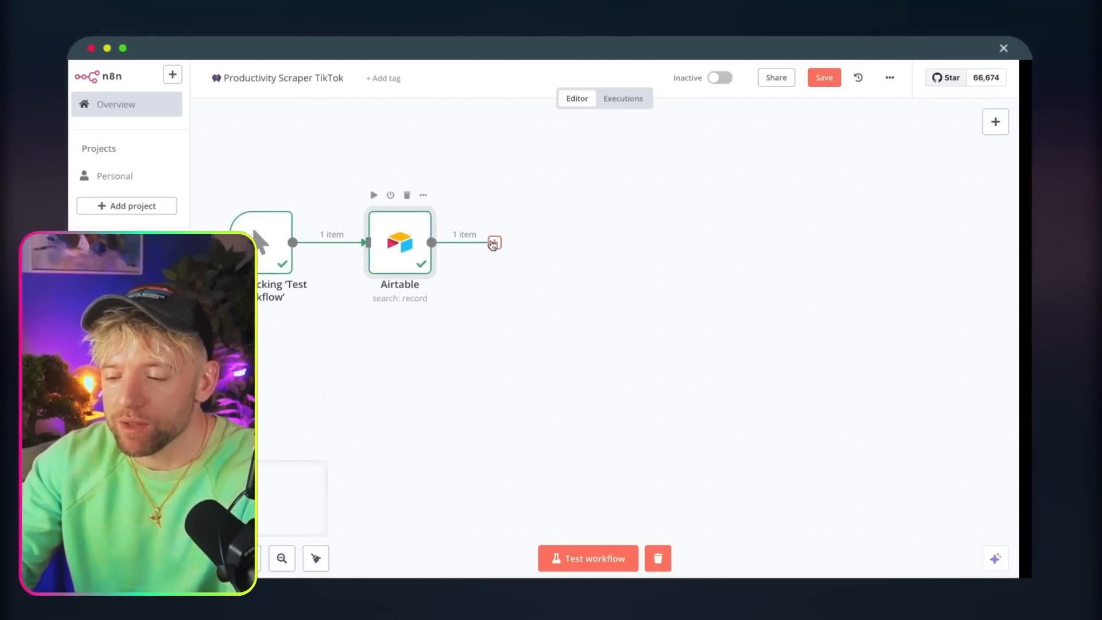
{"action": "left_click", "coordinate": [495, 242]}
{"action": "type", "text": "http"}
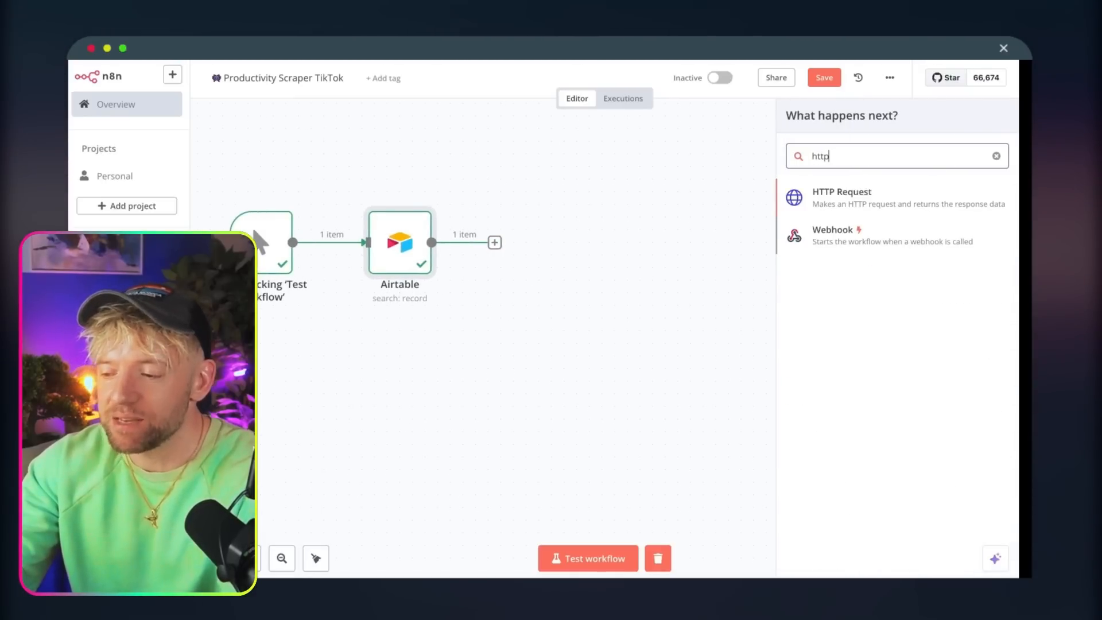
{"action": "left_click", "coordinate": [946, 200]}
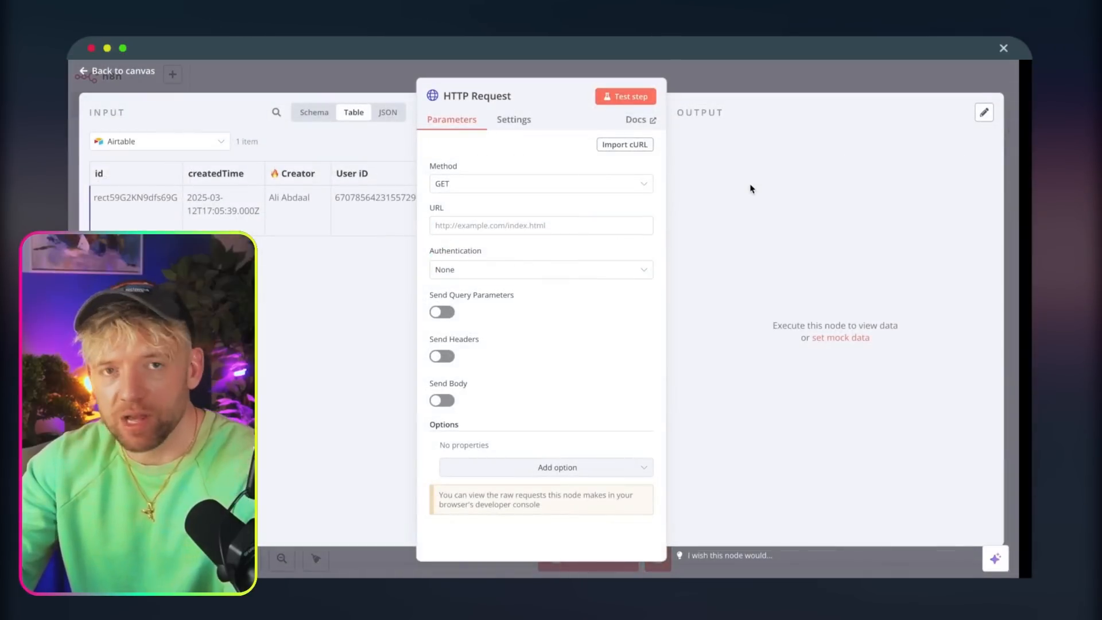
Import the copied User Posts cURL request, including its API key, into the HTTP Request node.
{"action": "left_click", "coordinate": [617, 148]}
{"action": "key", "text": "ctrl+v"}
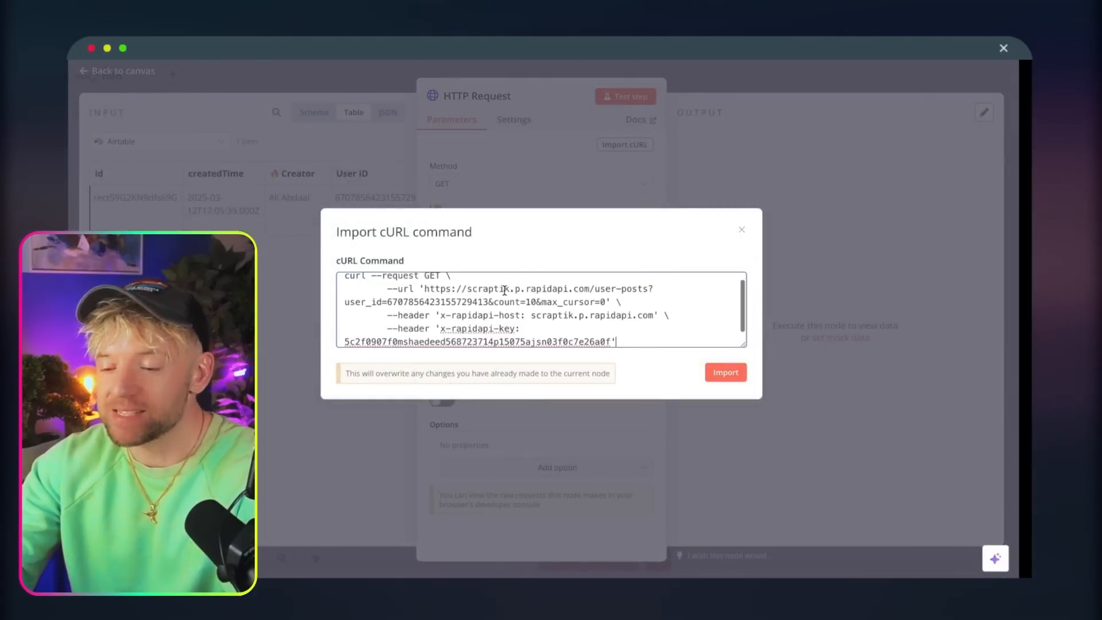
{"action": "left_click", "coordinate": [726, 372]}
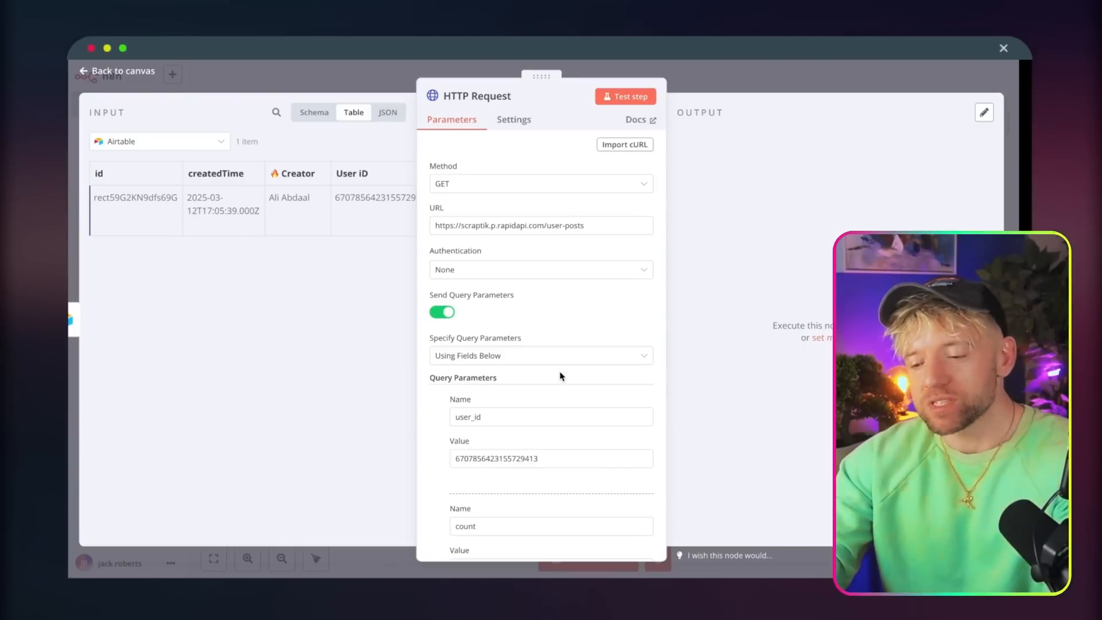
{"action": "scroll", "coordinate": [343, 194], "scroll_direction": "right", "scroll_amount": 1}
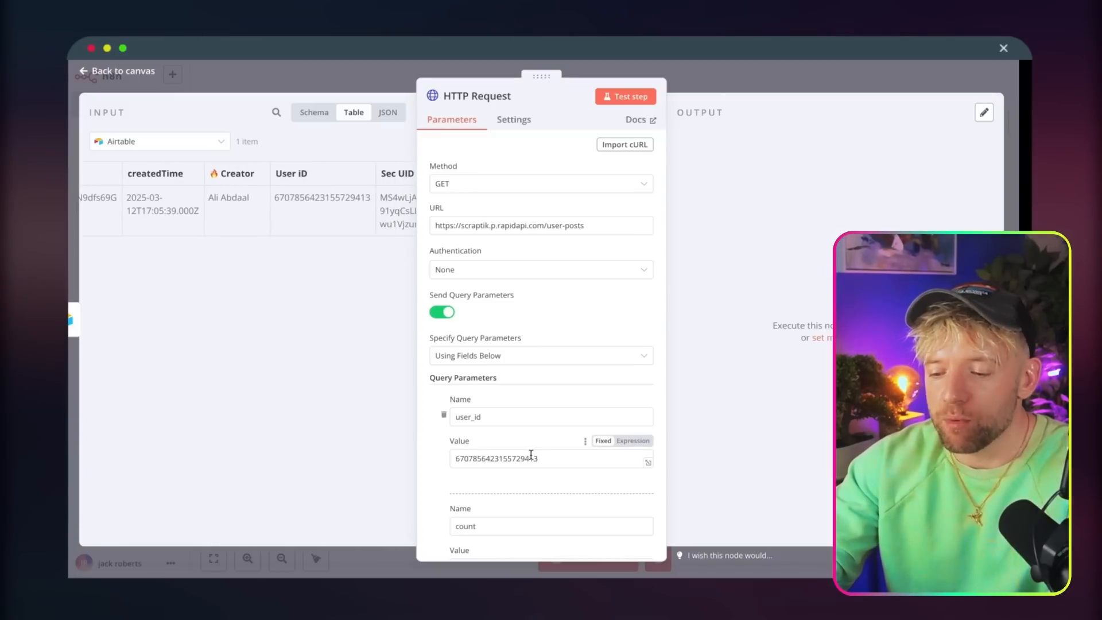
{"action": "scroll", "coordinate": [526, 472], "scroll_direction": "down", "scroll_amount": 1}
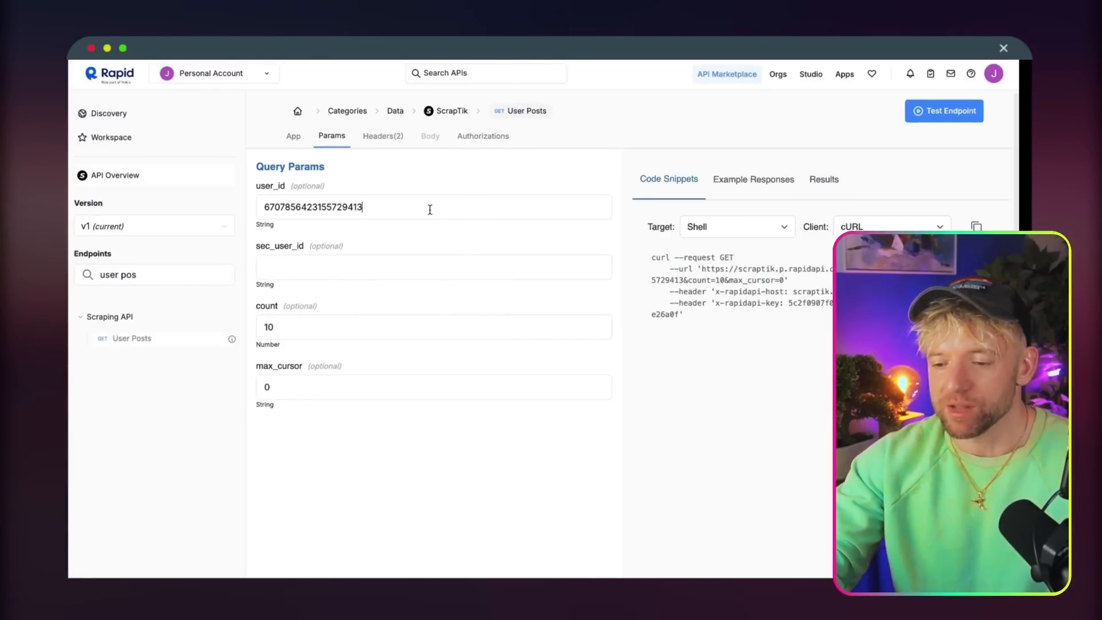
{"action": "triple_click", "coordinate": [429, 208]}
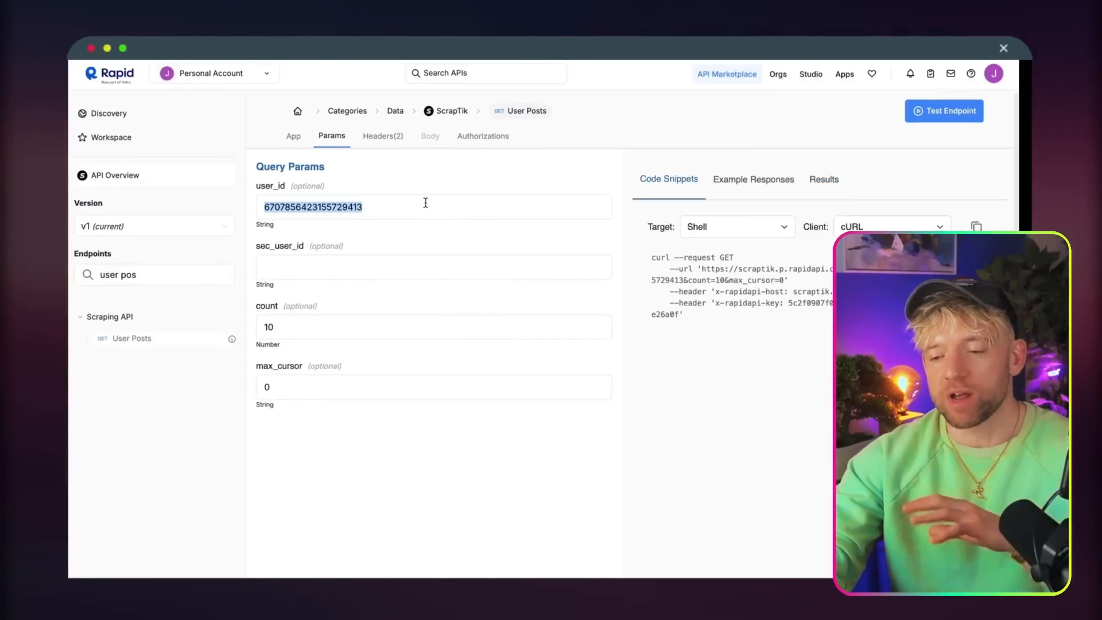
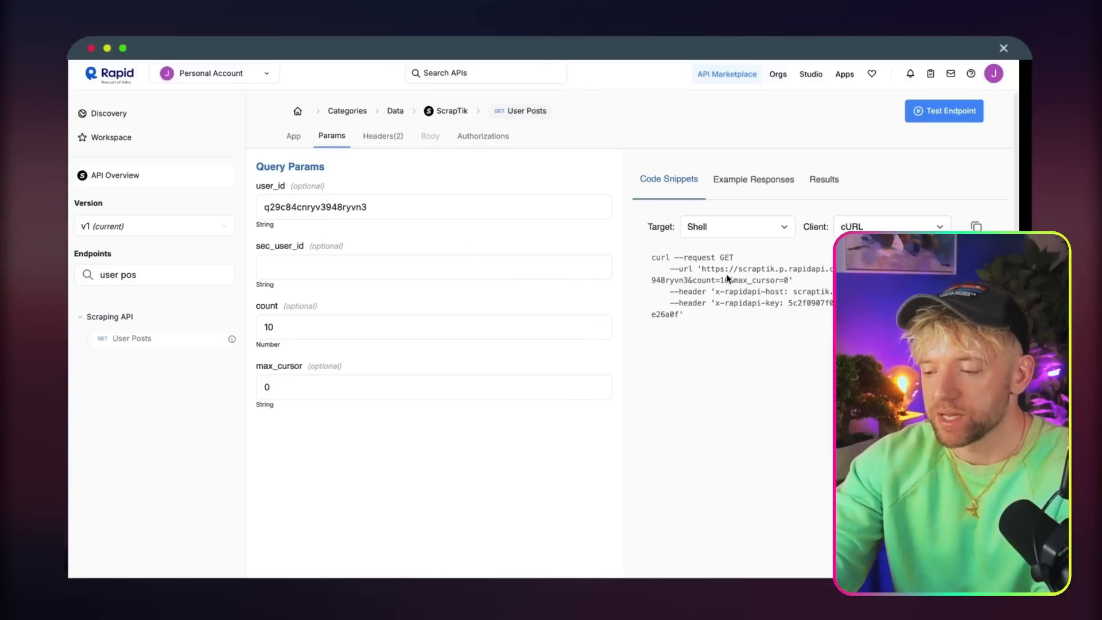
{"action": "key", "text": "super+z"}
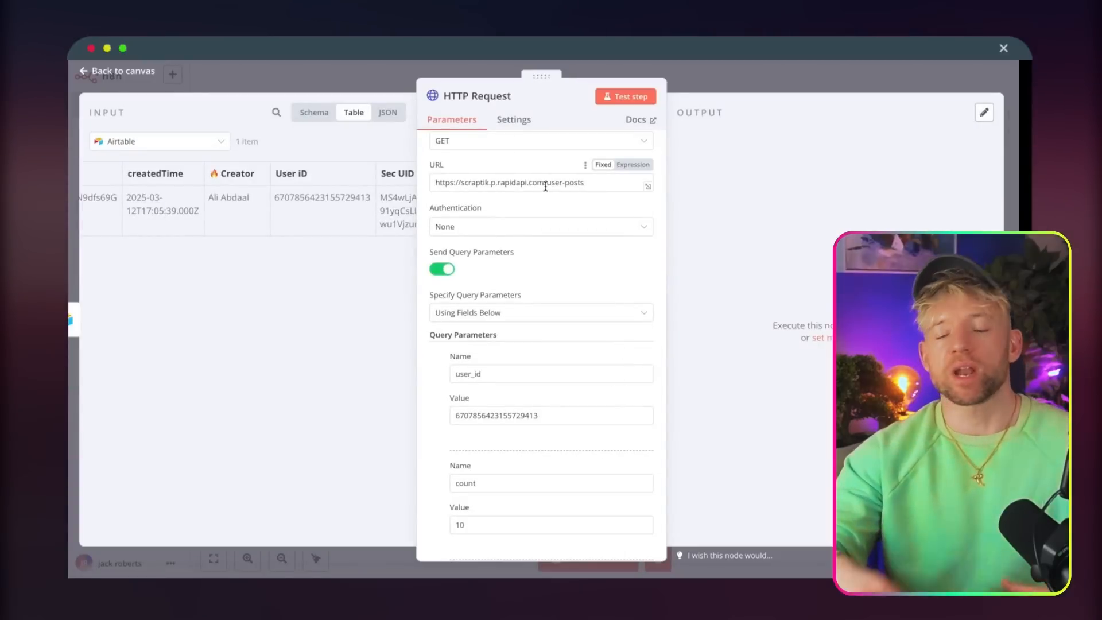
Replace the fixed user_id query parameter value with the User iD field from the Airtable input, {{ $json['User iD'] }}.
{"action": "double_click", "coordinate": [482, 415]}
{"action": "key", "text": "BackSpace"}
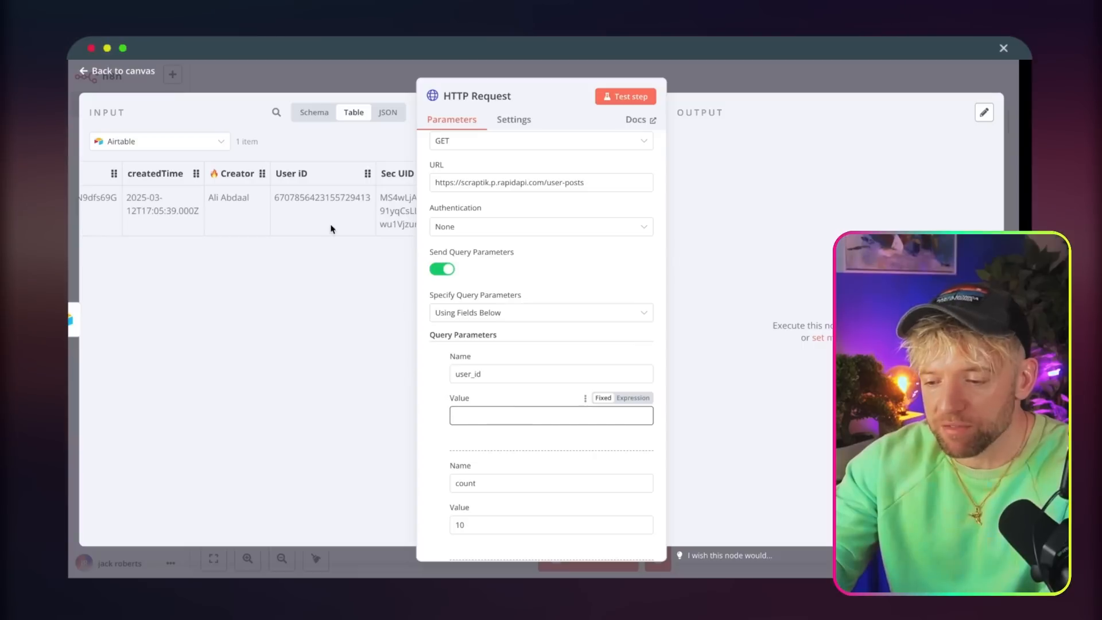
{"action": "left_click_drag", "start_coordinate": [300, 172], "coordinate": [484, 415]}
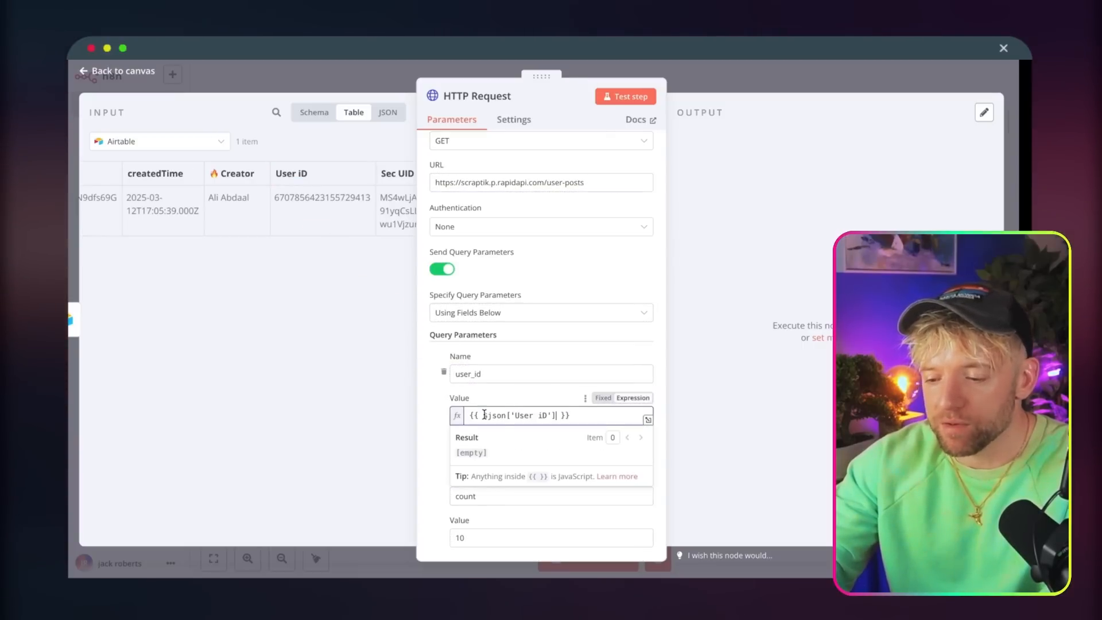
{"action": "left_click", "coordinate": [588, 267]}
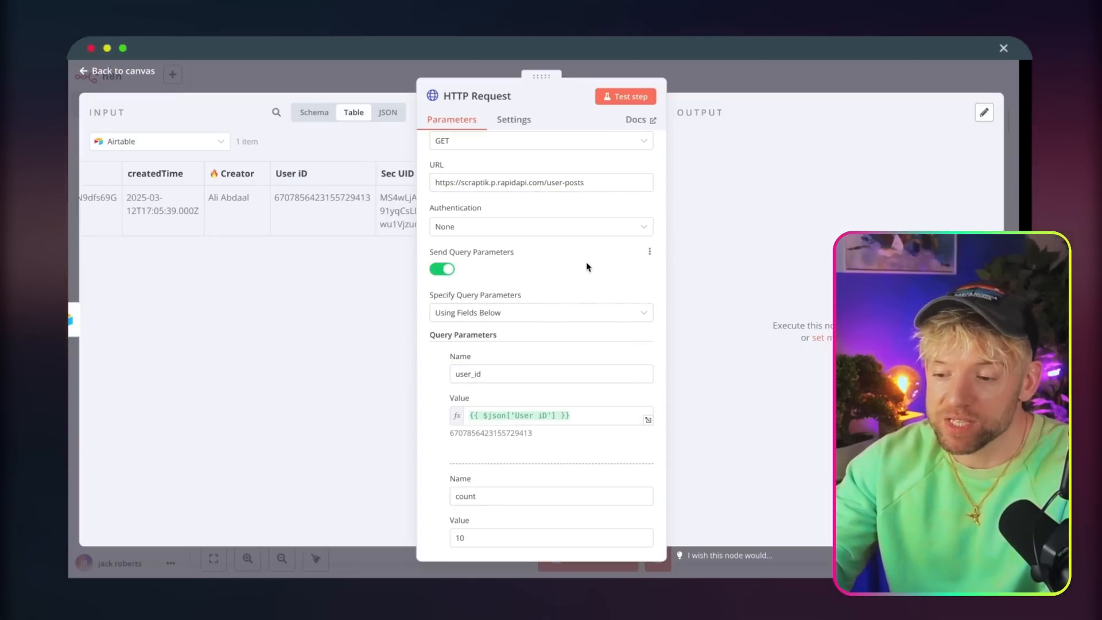
{"action": "left_click", "coordinate": [715, 90]}
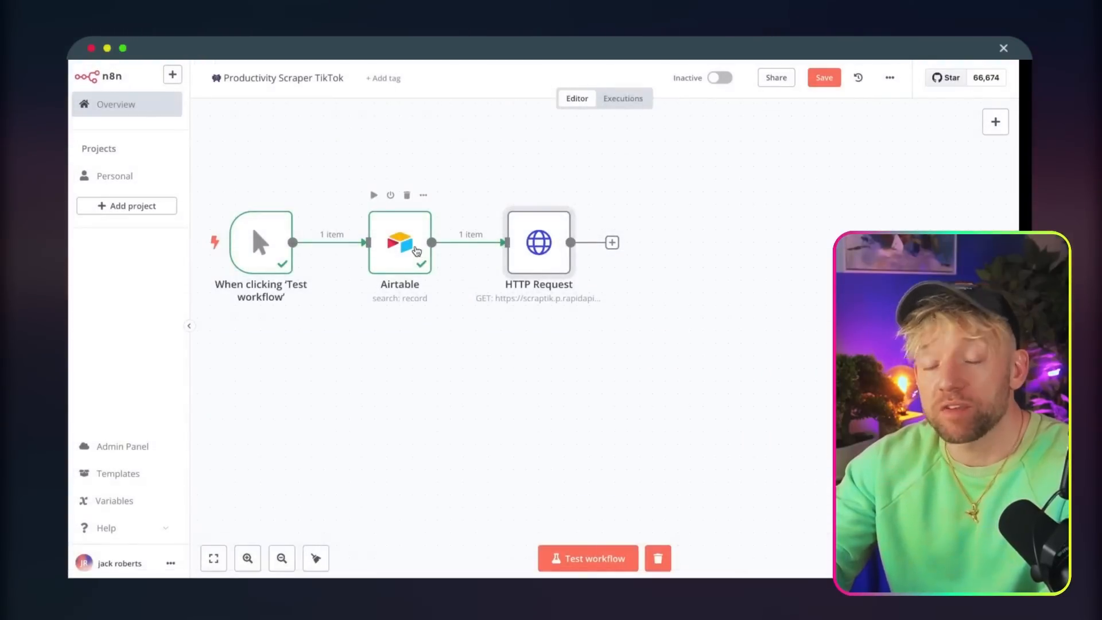
Pin the Airtable node's output data and return to the canvas.
{"action": "left_click", "coordinate": [417, 251]}
{"action": "double_click", "coordinate": [417, 251]}
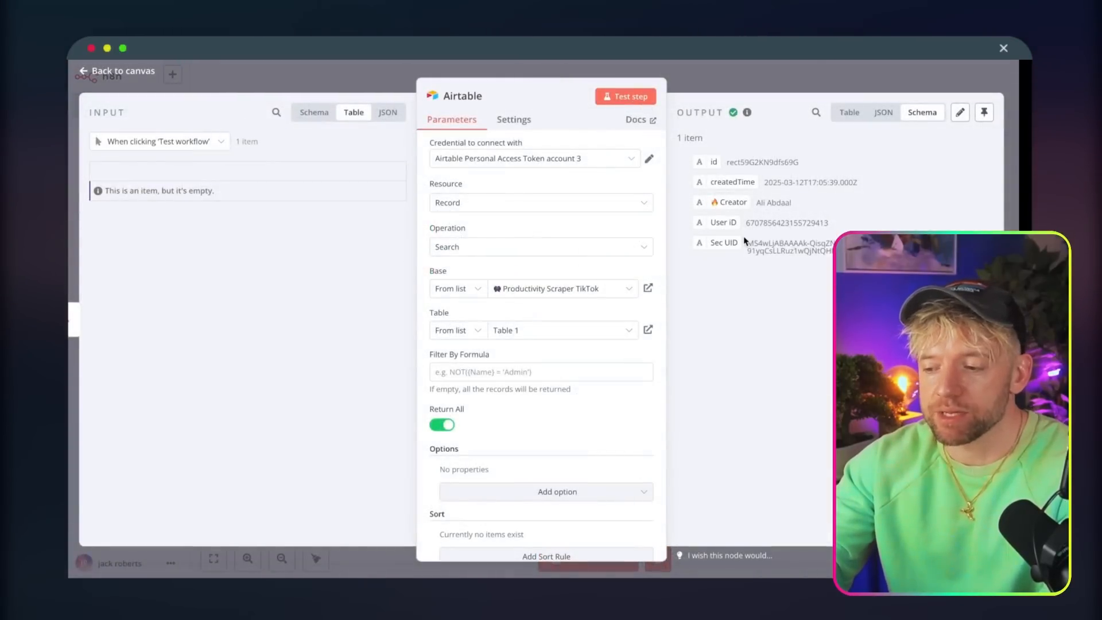
{"action": "left_click", "coordinate": [799, 61]}
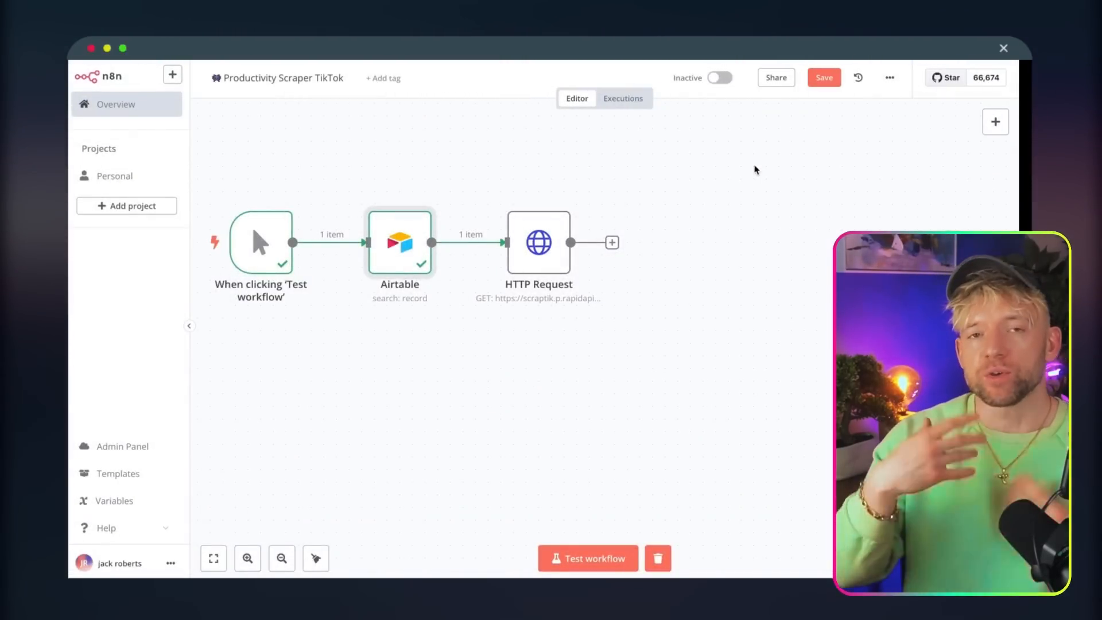
{"action": "double_click", "coordinate": [400, 247]}
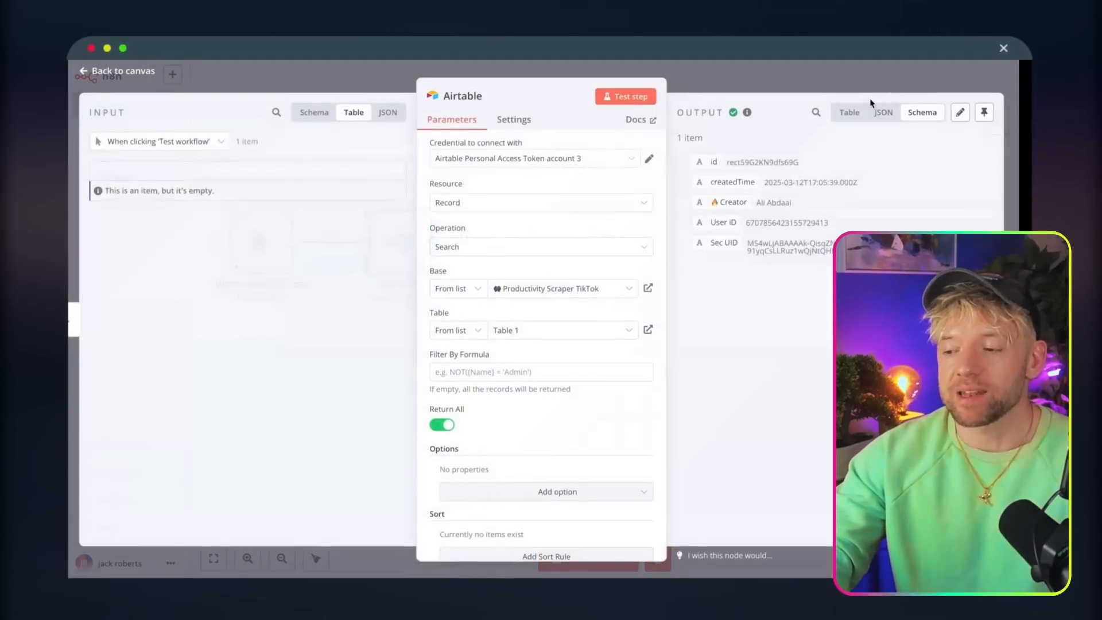
{"action": "left_click", "coordinate": [984, 113]}
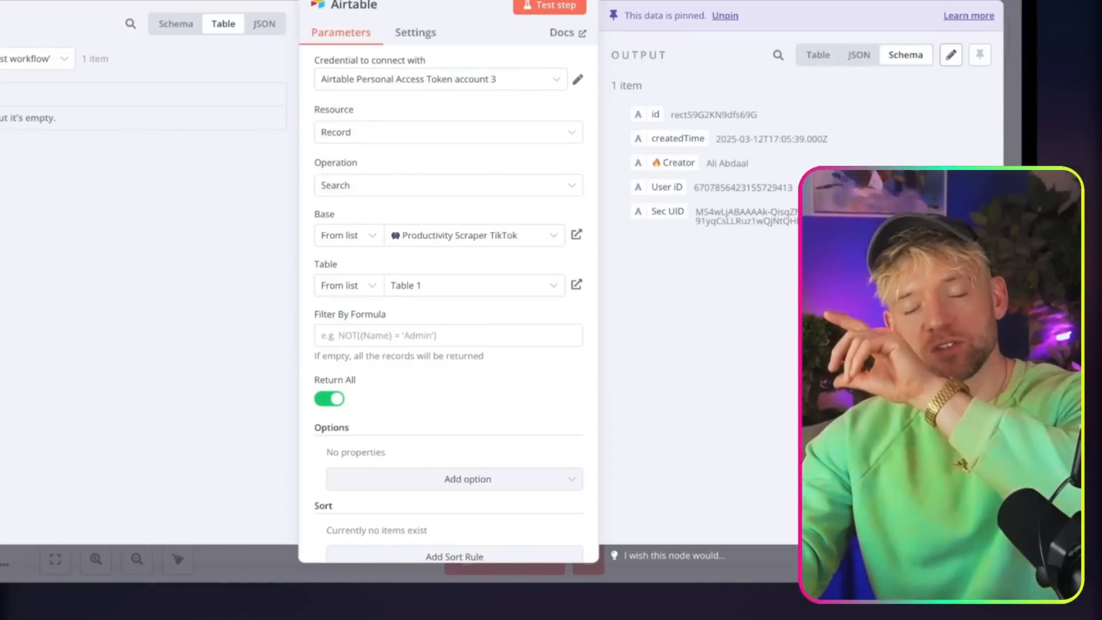
{"action": "key", "text": "Escape"}
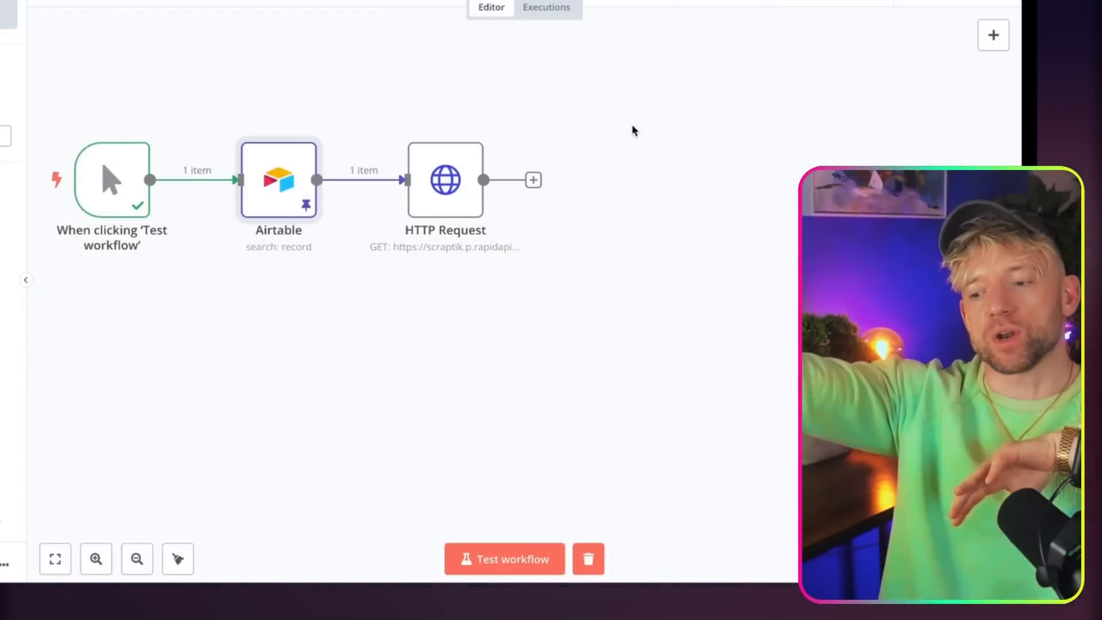
Run the HTTP Request node and examine the aweme_list post data in its output schema.
{"action": "left_click", "coordinate": [452, 174]}
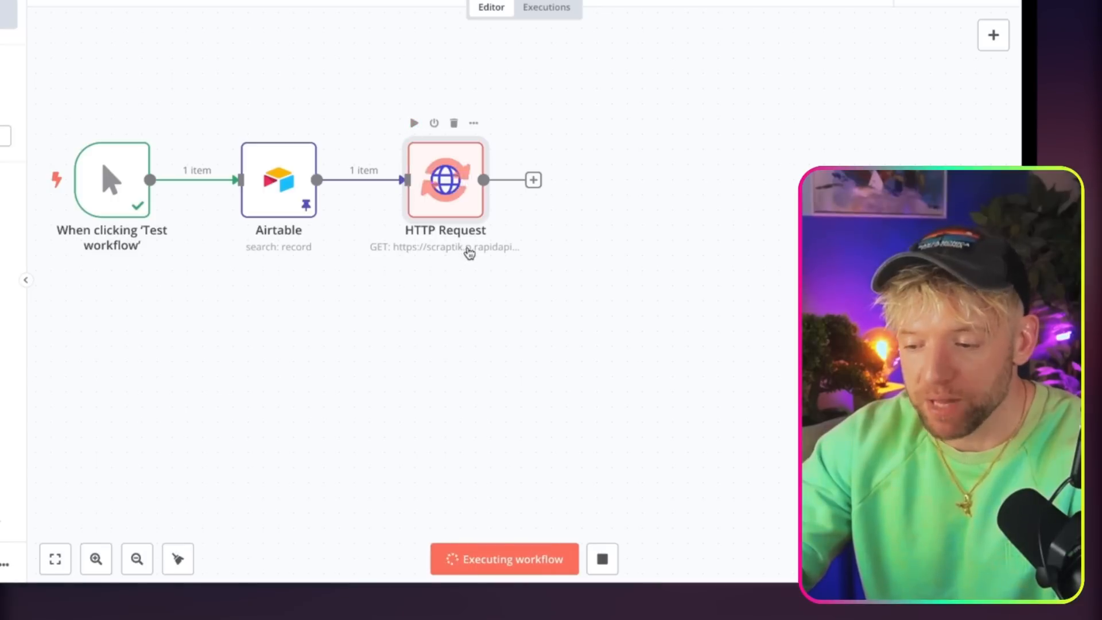
{"action": "double_click", "coordinate": [441, 181]}
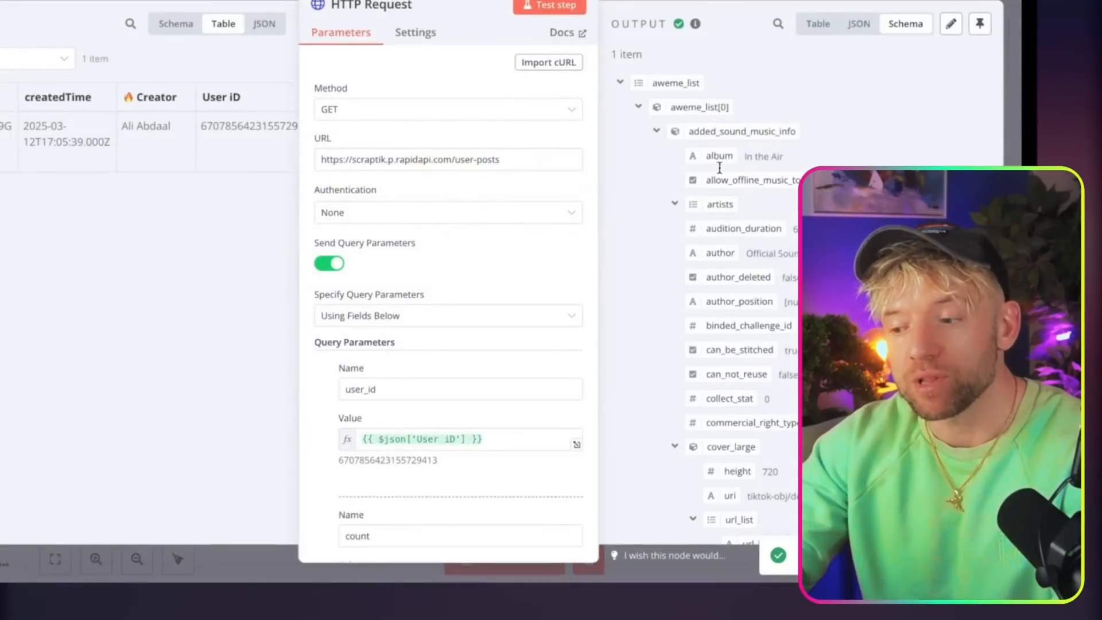
{"action": "scroll", "coordinate": [674, 263], "scroll_direction": "down", "scroll_amount": 15}
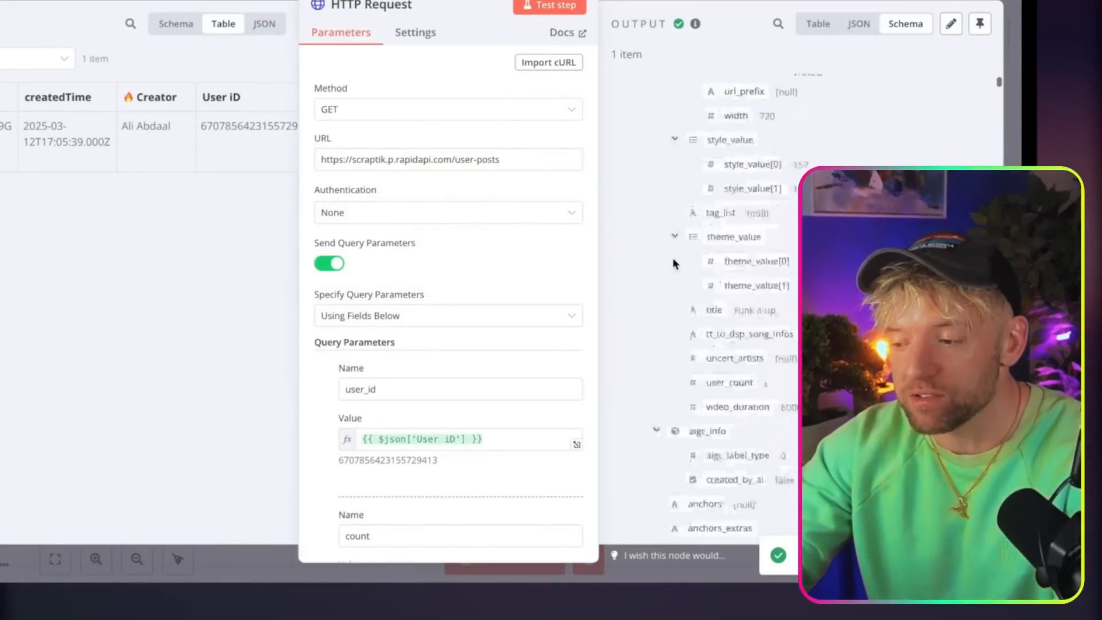
{"action": "scroll", "coordinate": [673, 264], "scroll_direction": "down", "scroll_amount": 15}
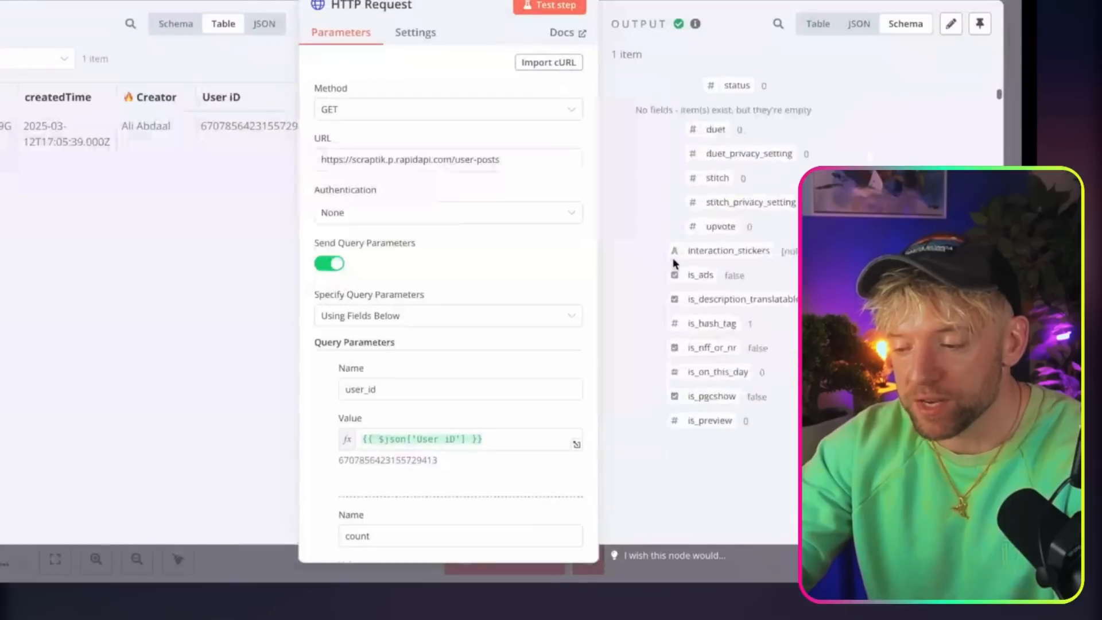
{"action": "scroll", "coordinate": [674, 264], "scroll_direction": "down", "scroll_amount": 7}
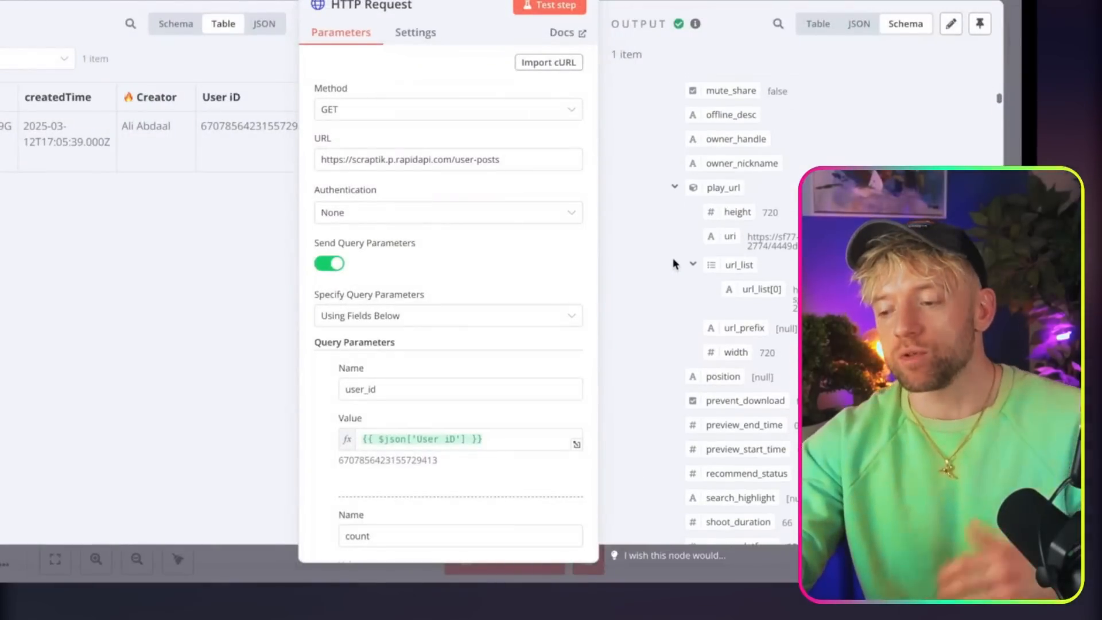
{"action": "scroll", "coordinate": [674, 264], "scroll_direction": "down", "scroll_amount": 15}
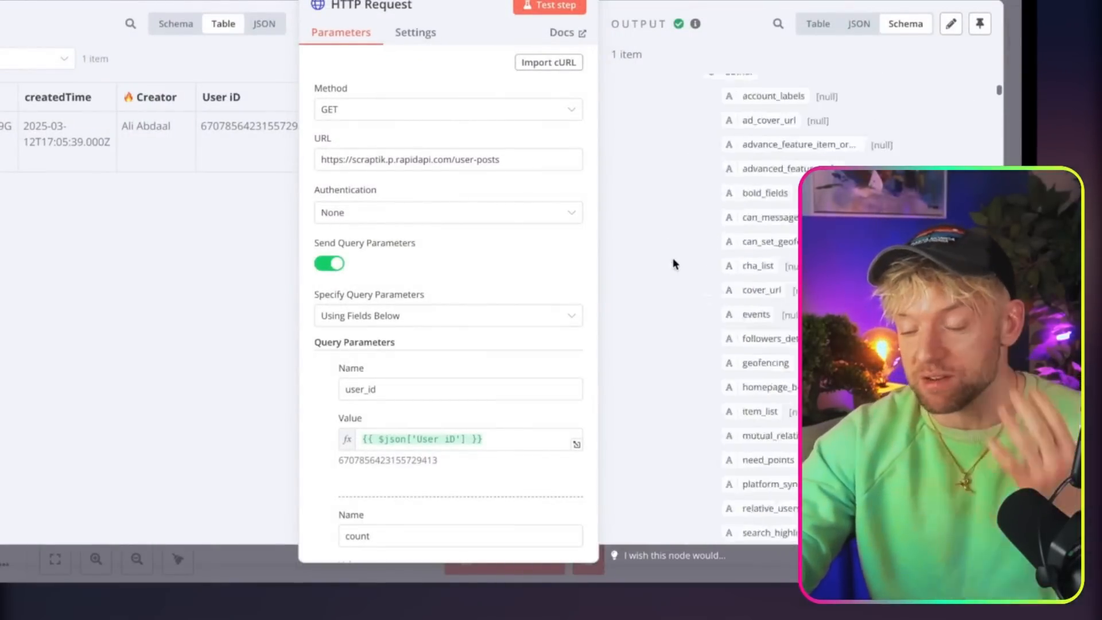
{"action": "scroll", "coordinate": [673, 264], "scroll_direction": "up", "scroll_amount": 20}
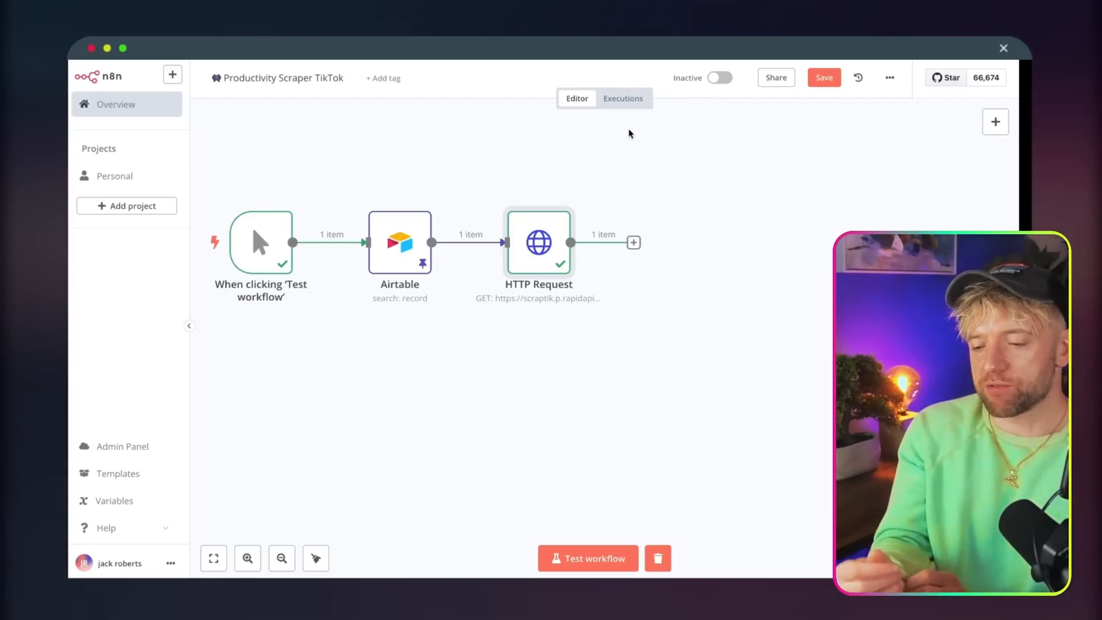
Collapse aweme_list in the HTTP Request output to review the remaining top-level fields.
{"action": "double_click", "coordinate": [539, 244]}
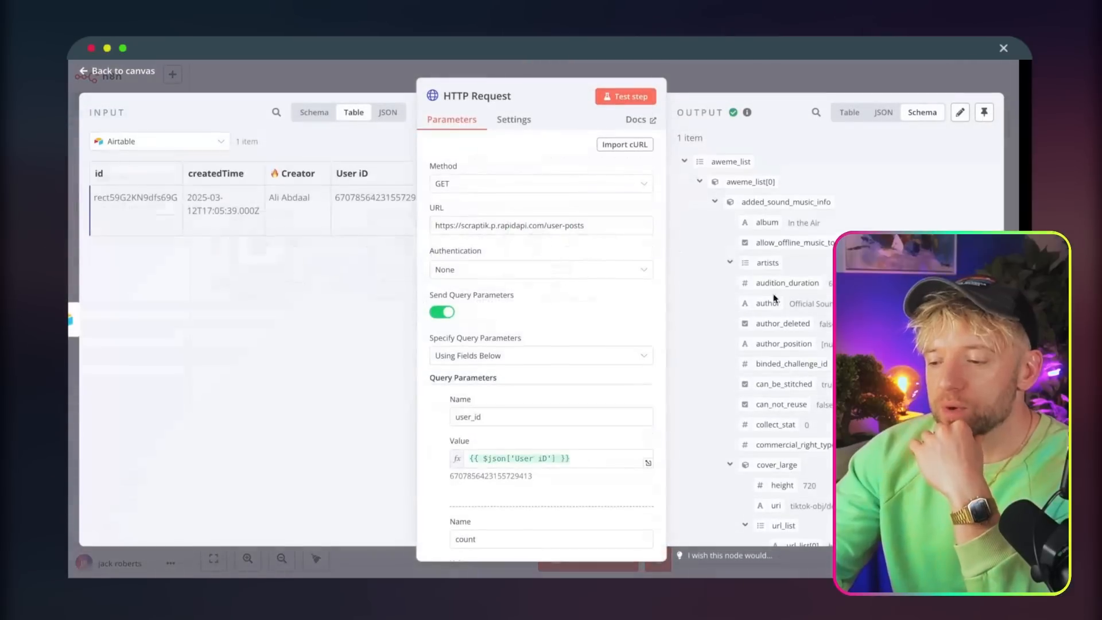
{"action": "left_click", "coordinate": [685, 164]}
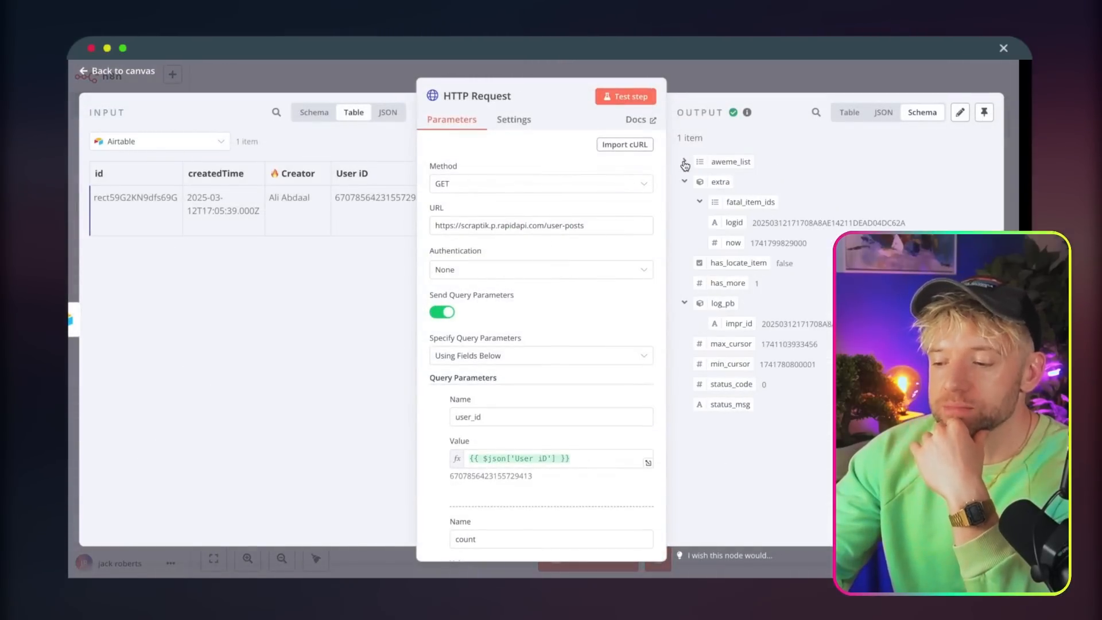
{"action": "left_click", "coordinate": [729, 80]}
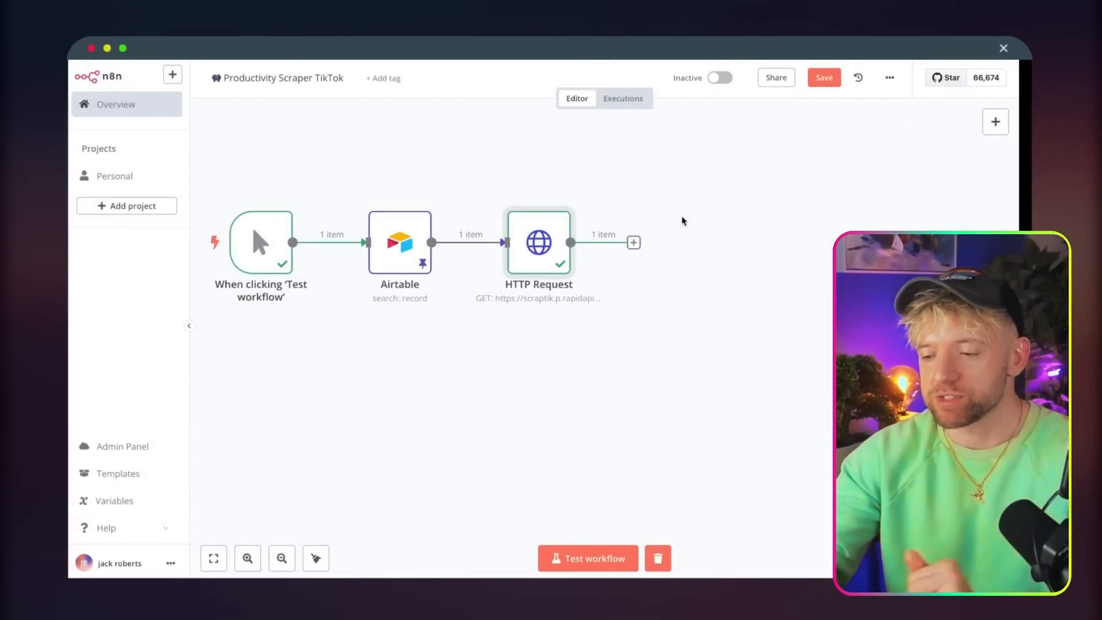
Add an Edit Fields (Set) node after the HTTP Request node.
{"action": "scroll", "coordinate": [684, 221], "scroll_direction": "right", "scroll_amount": 4}
{"action": "left_click", "coordinate": [512, 251]}
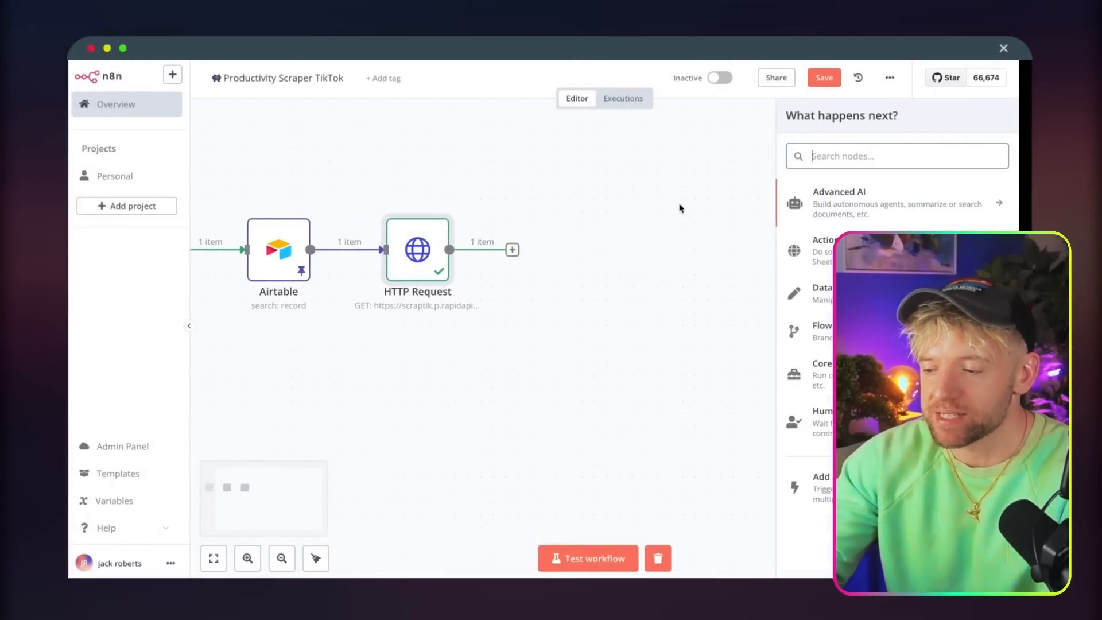
{"action": "type", "text": "set"}
{"action": "left_click", "coordinate": [838, 210]}
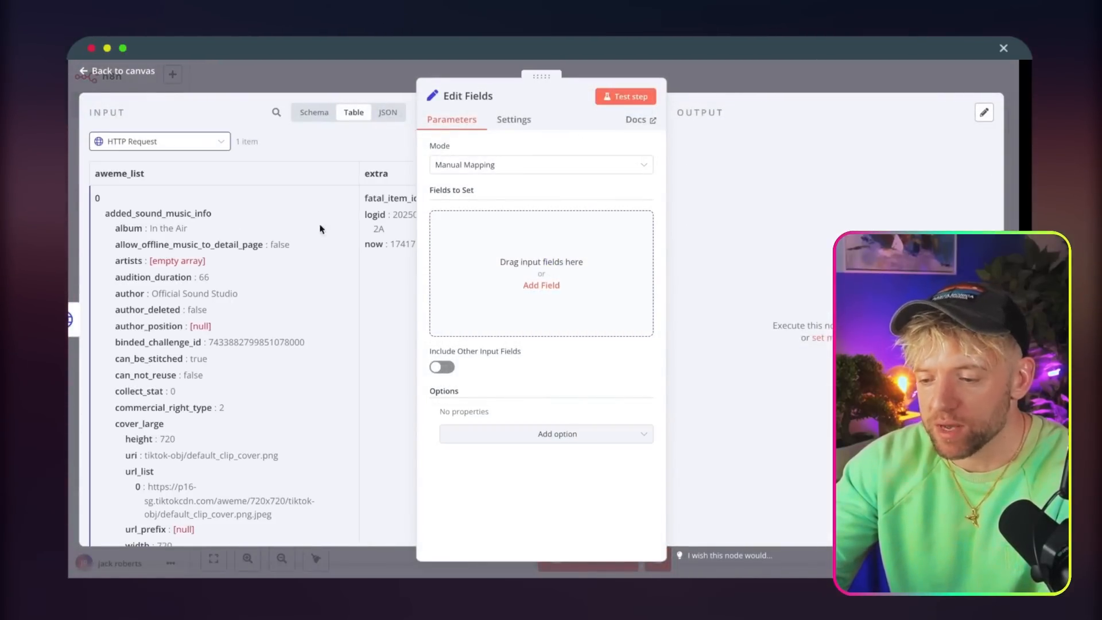
Show the HTTP Request input as a schema and add an empty string field to Fields to Set.
{"action": "left_click", "coordinate": [315, 115]}
{"action": "scroll", "coordinate": [220, 349], "scroll_direction": "down", "scroll_amount": 5}
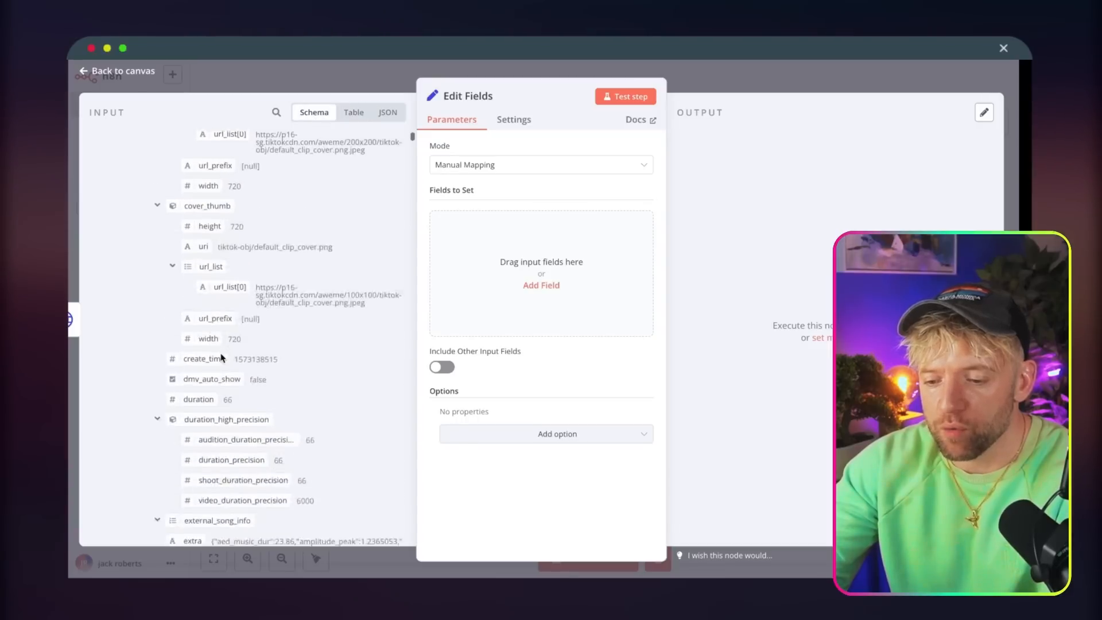
{"action": "scroll", "coordinate": [220, 349], "scroll_direction": "up", "scroll_amount": 5}
{"action": "left_click_drag", "start_coordinate": [220, 347], "coordinate": [514, 269]}
{"action": "left_click", "coordinate": [514, 269]}
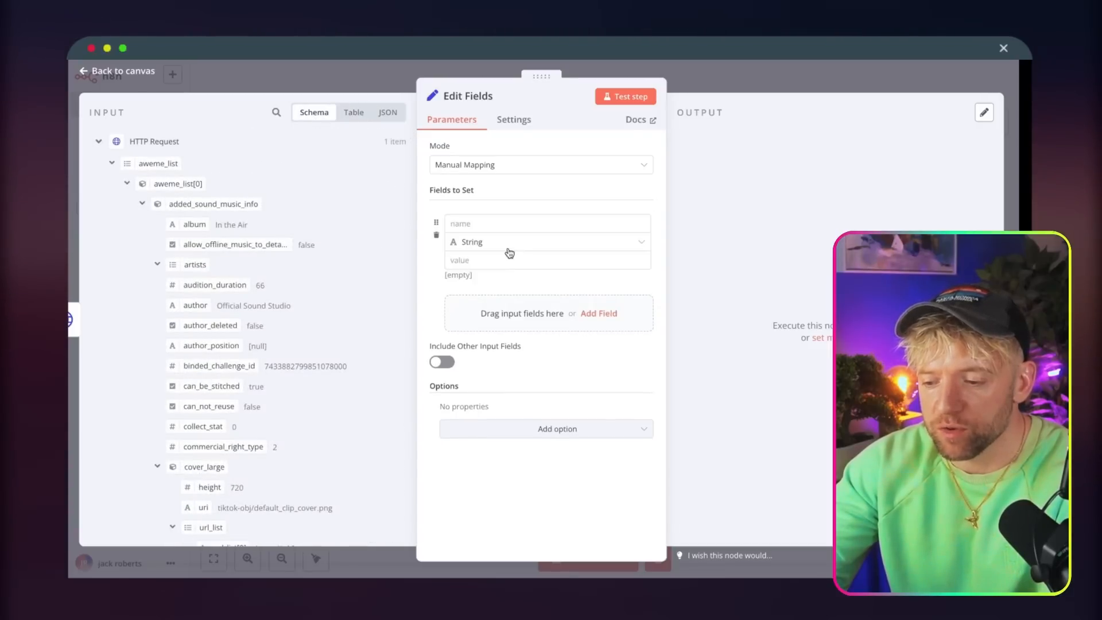
Name the new field Video 1 and set its value to {{ $json.aweme_list[0].share_url }}.
{"action": "left_click", "coordinate": [489, 222]}
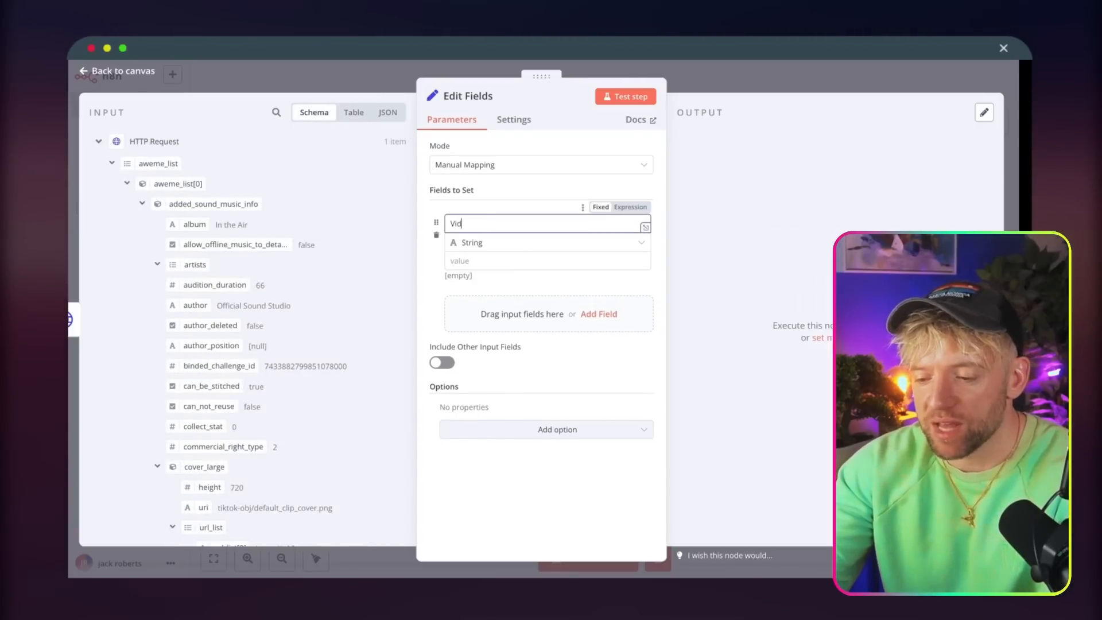
{"action": "type", "text": "Video 1"}
{"action": "left_click", "coordinate": [487, 260]}
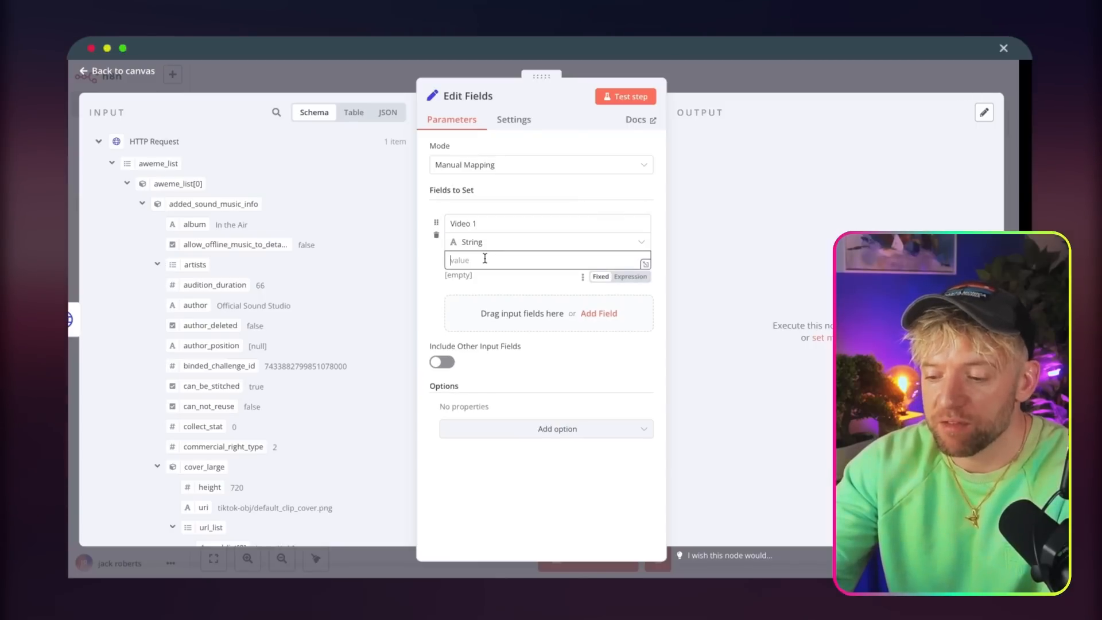
{"action": "type", "text": "{{ $json.aweme_list[0].share_url }}"}
{"action": "key", "text": "ctrl+a"}
{"action": "key", "text": "ctrl+c"}
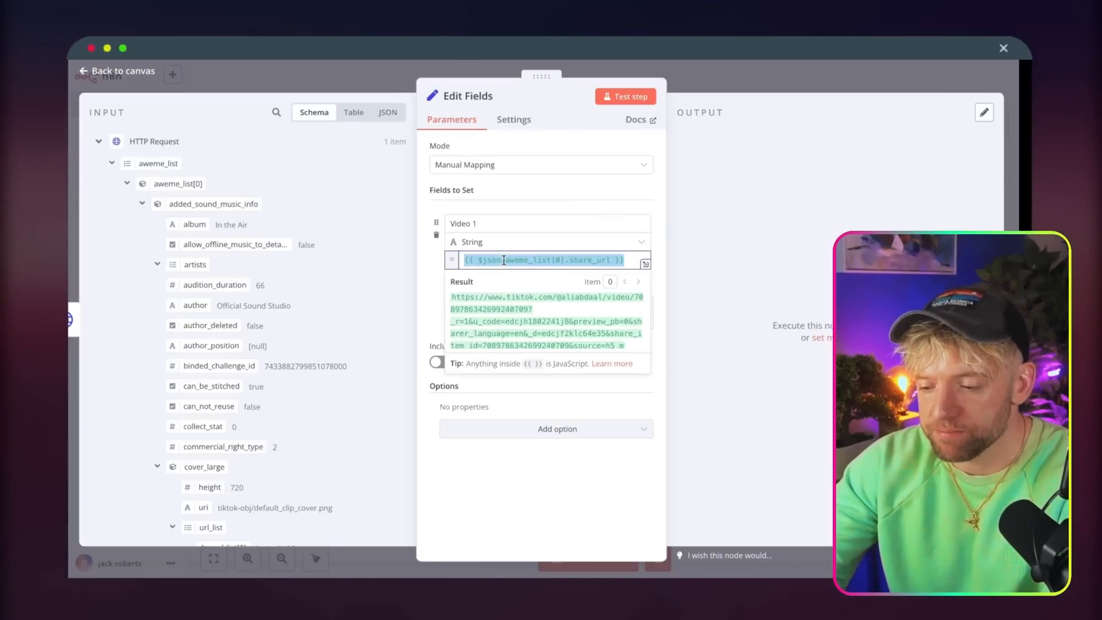
{"action": "left_click", "coordinate": [502, 262]}
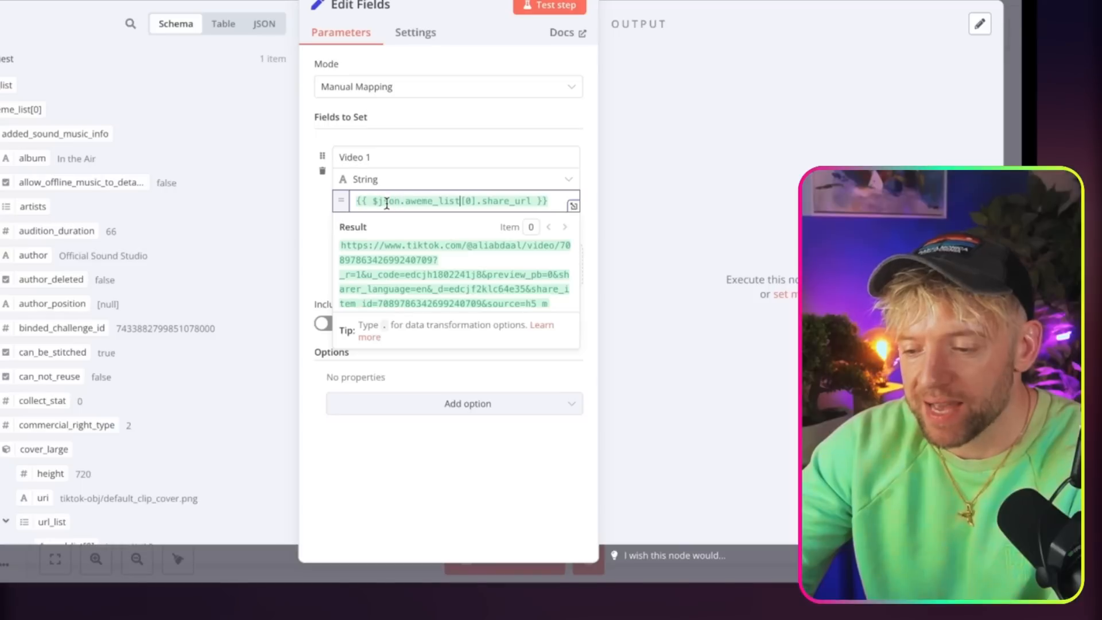
{"action": "key", "text": "ctrl+a"}
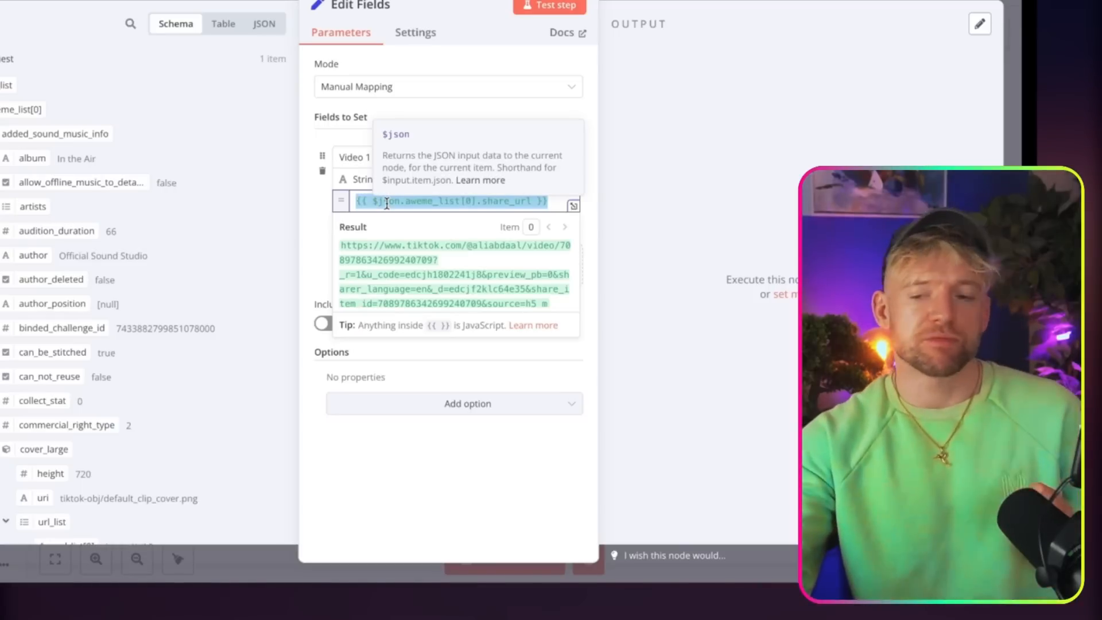
Reuse the Video 1 expression for a second string field named Video 2 with the value {{ $json.aweme_list[1].share_url }}.
{"action": "left_click", "coordinate": [303, 209]}
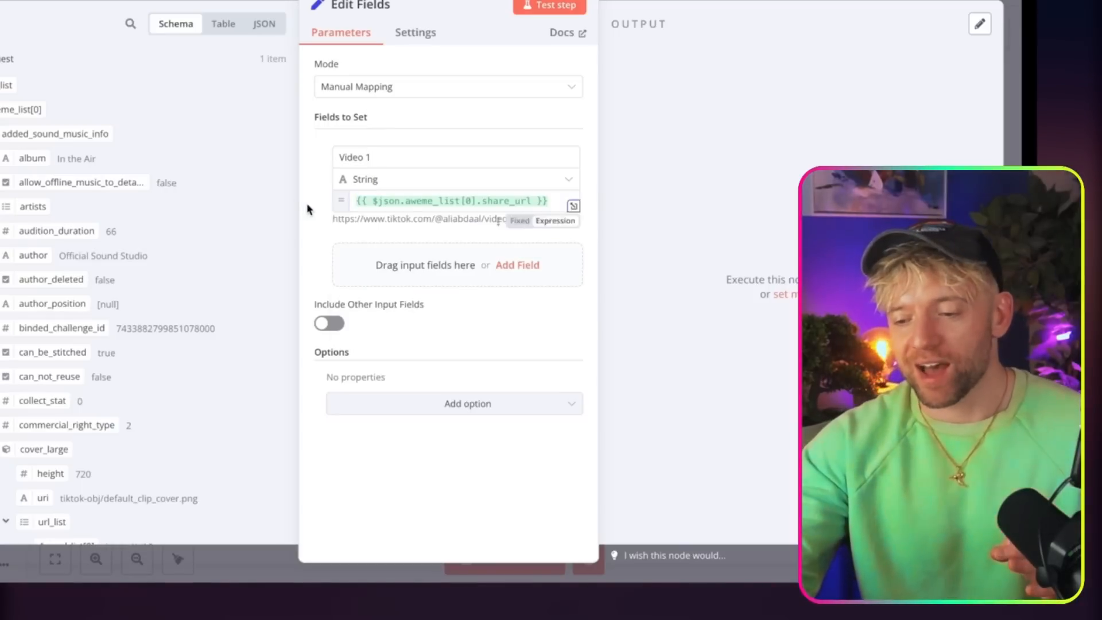
{"action": "left_click", "coordinate": [377, 208]}
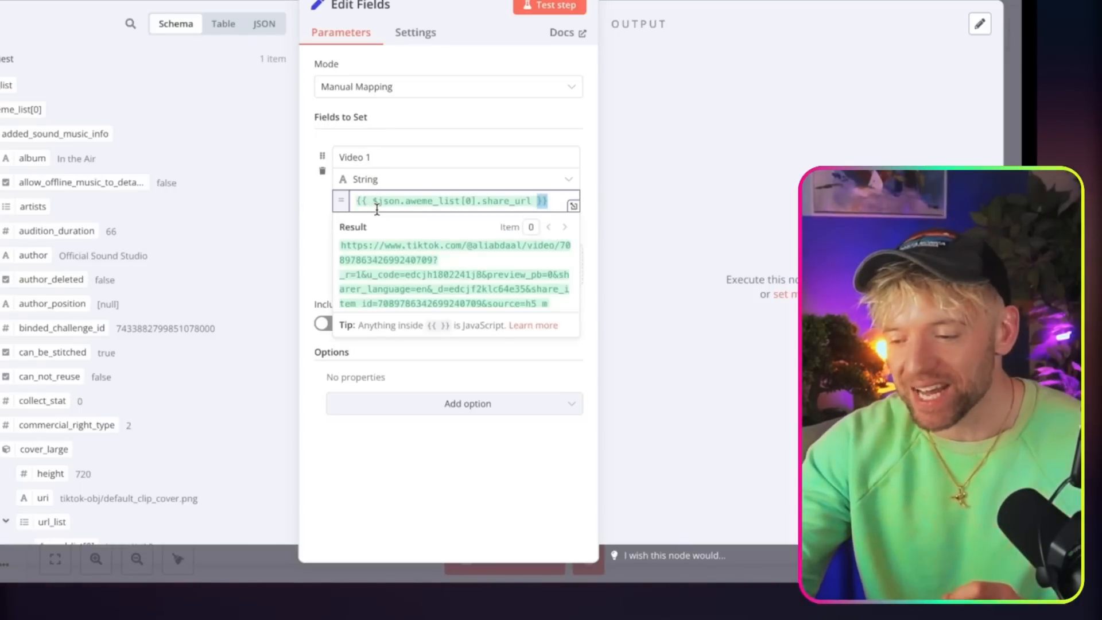
{"action": "left_click", "coordinate": [307, 201]}
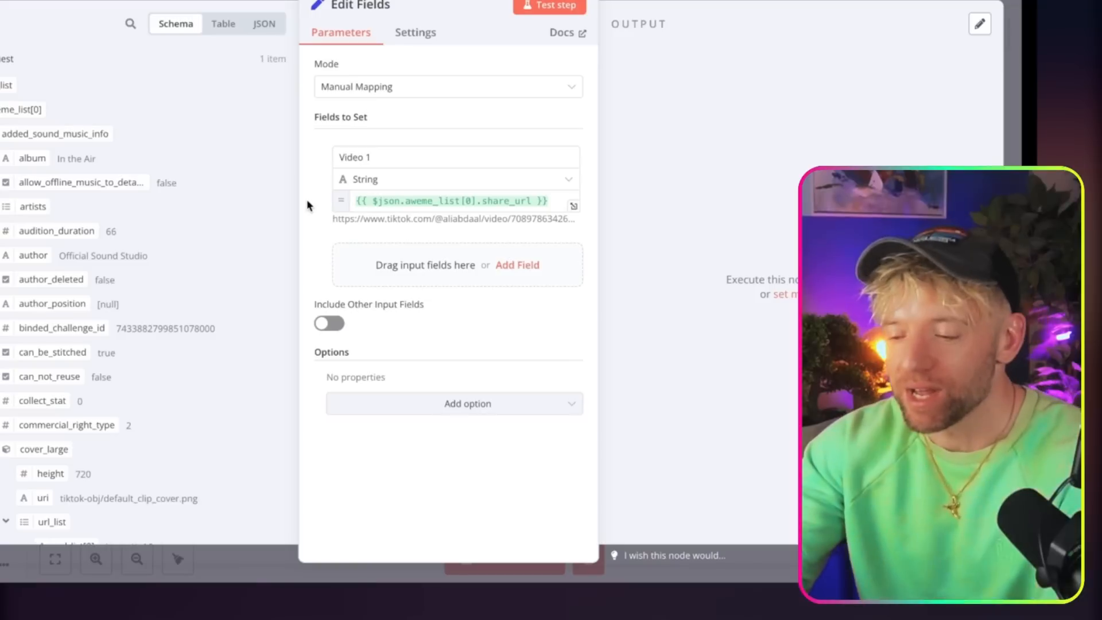
{"action": "left_click", "coordinate": [426, 259]}
{"action": "left_click", "coordinate": [342, 253]}
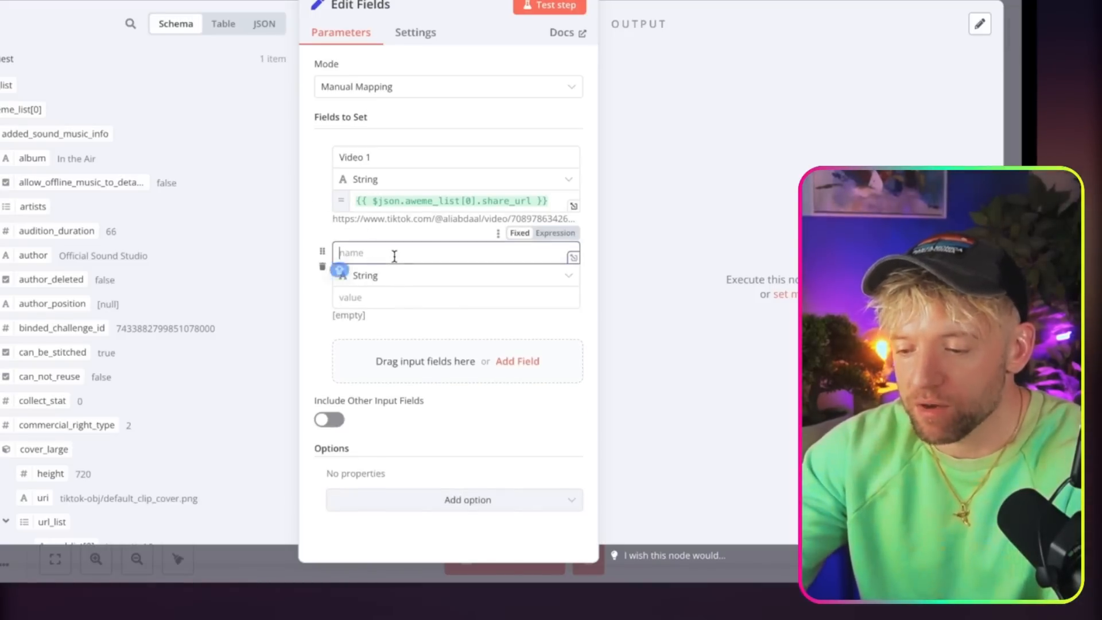
{"action": "type", "text": "Video 2"}
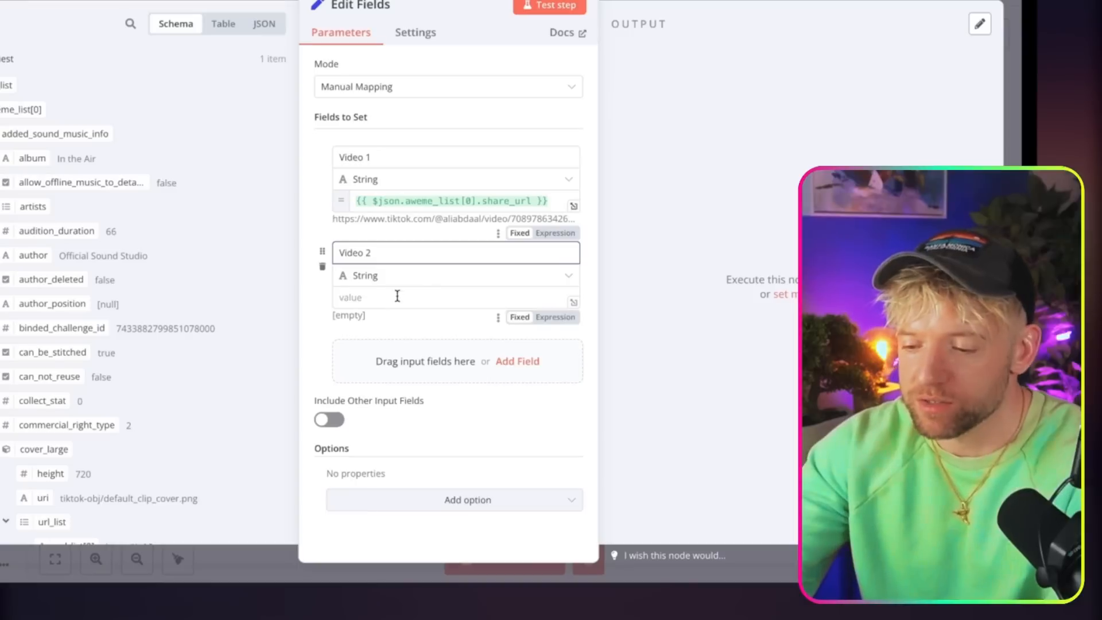
{"action": "left_click", "coordinate": [396, 297]}
{"action": "key", "text": "ctrl+v"}
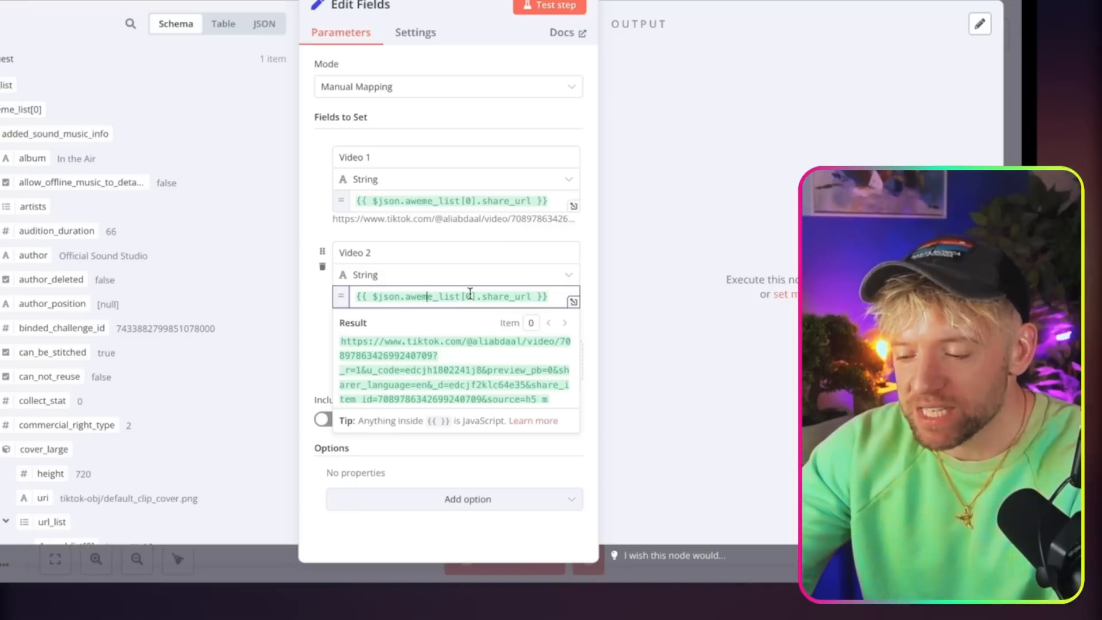
{"action": "key", "text": "BackSpace"}
{"action": "type", "text": "1"}
{"action": "left_click", "coordinate": [314, 301]}
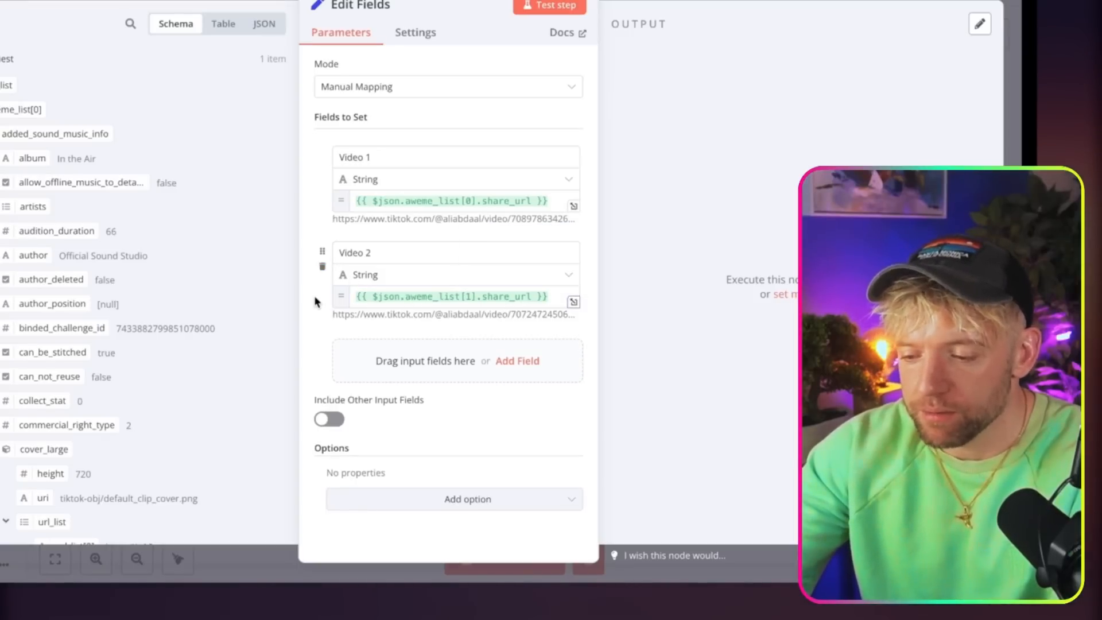
Add a third string field named Video 3 with the value {{ $json.aweme_list[2].share_url }}.
{"action": "left_click", "coordinate": [393, 361]}
{"action": "left_click", "coordinate": [396, 394]}
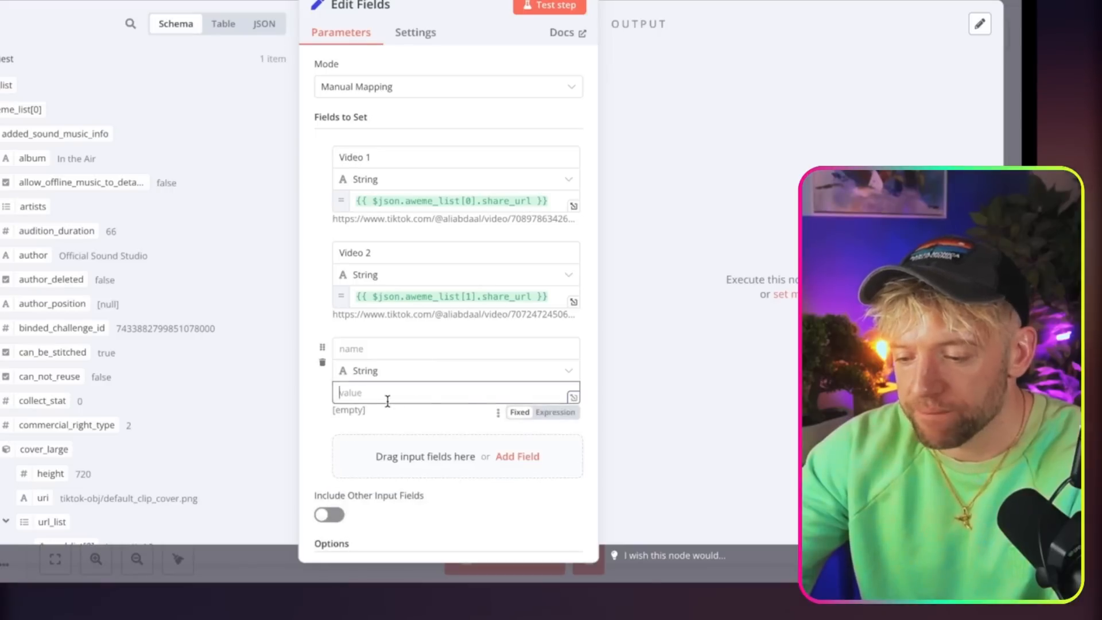
{"action": "key", "text": "ctrl+v"}
{"action": "key", "text": "BackSpace"}
{"action": "type", "text": "2"}
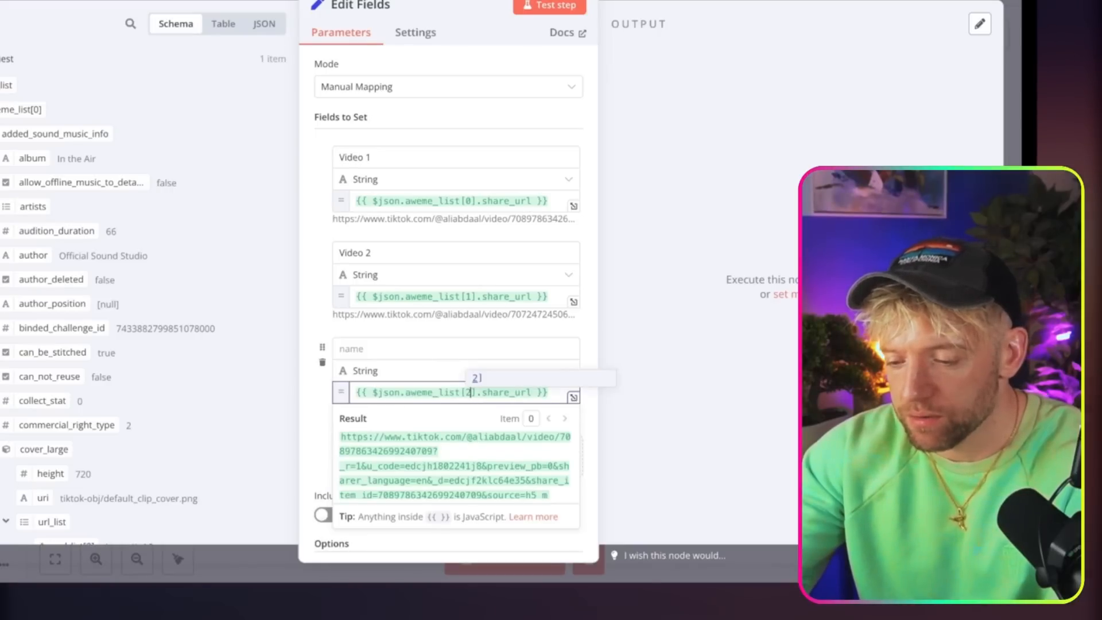
{"action": "left_click", "coordinate": [422, 355]}
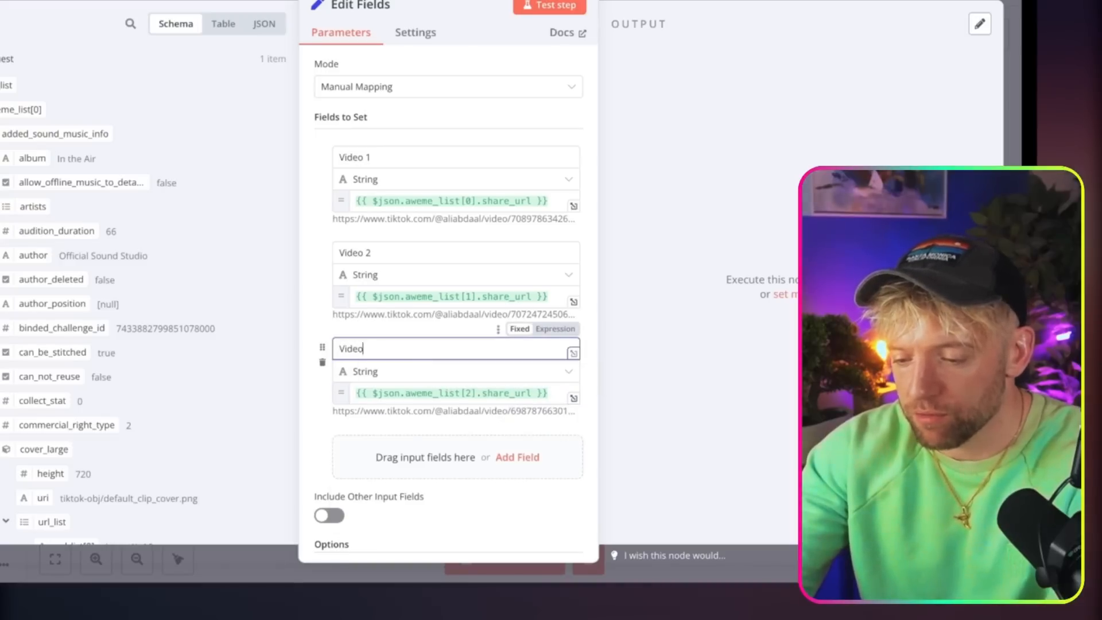
{"action": "type", "text": "Video 3"}
{"action": "left_click", "coordinate": [310, 412]}
Add a fourth string field named Video 4 with the value {{ $json.aweme_list[3].share_url }}.
{"action": "scroll", "coordinate": [310, 413], "scroll_direction": "down", "scroll_amount": 3}
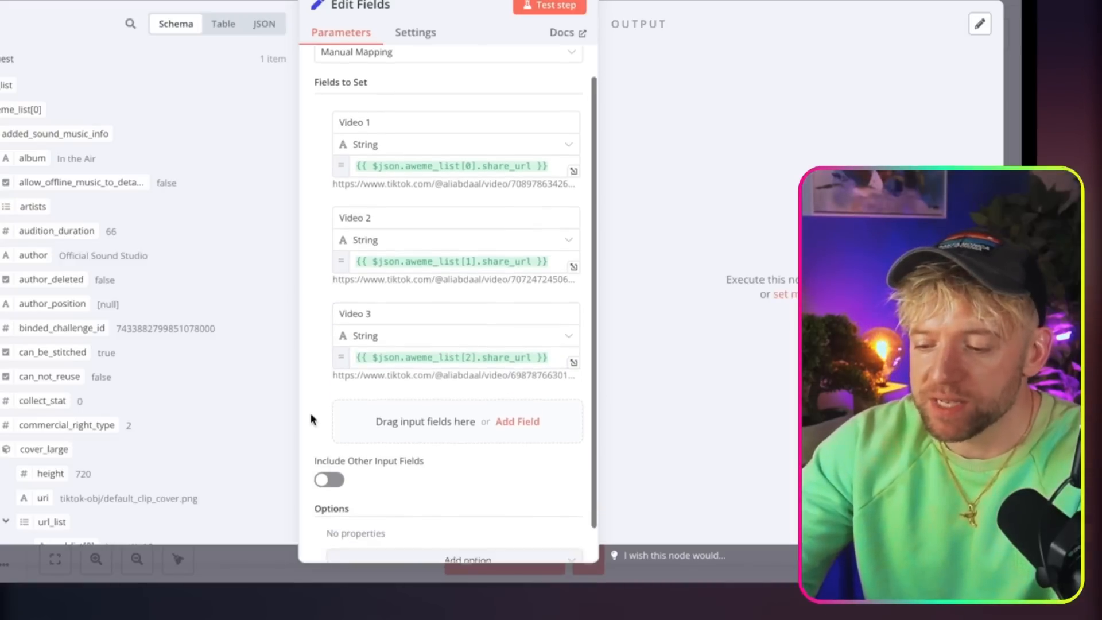
{"action": "left_click", "coordinate": [410, 406]}
{"action": "left_click", "coordinate": [381, 352]}
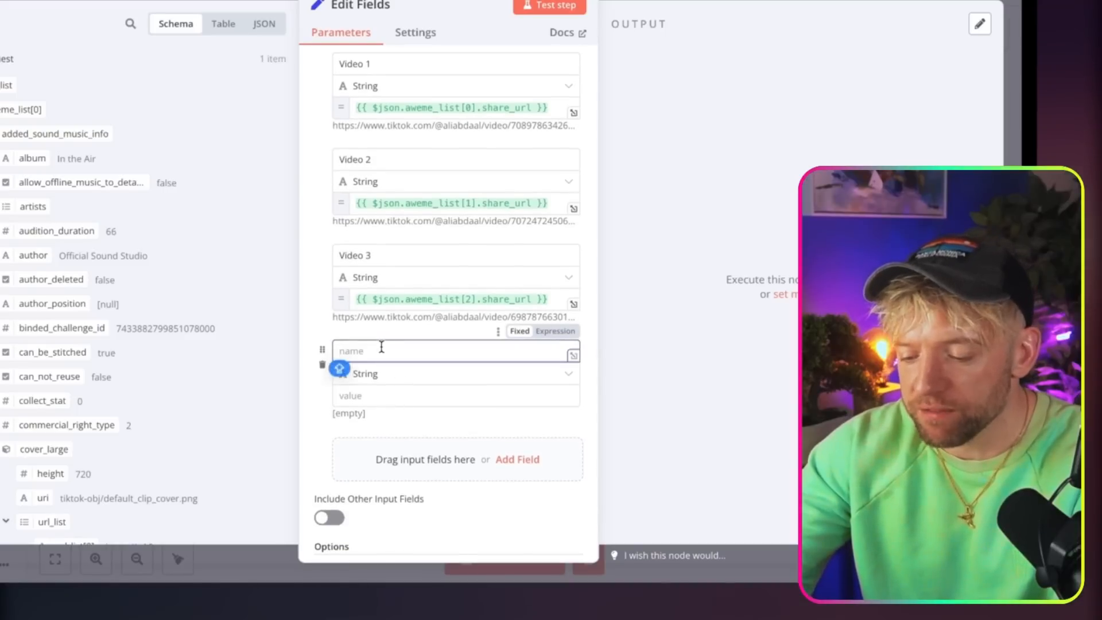
{"action": "type", "text": "Video"}
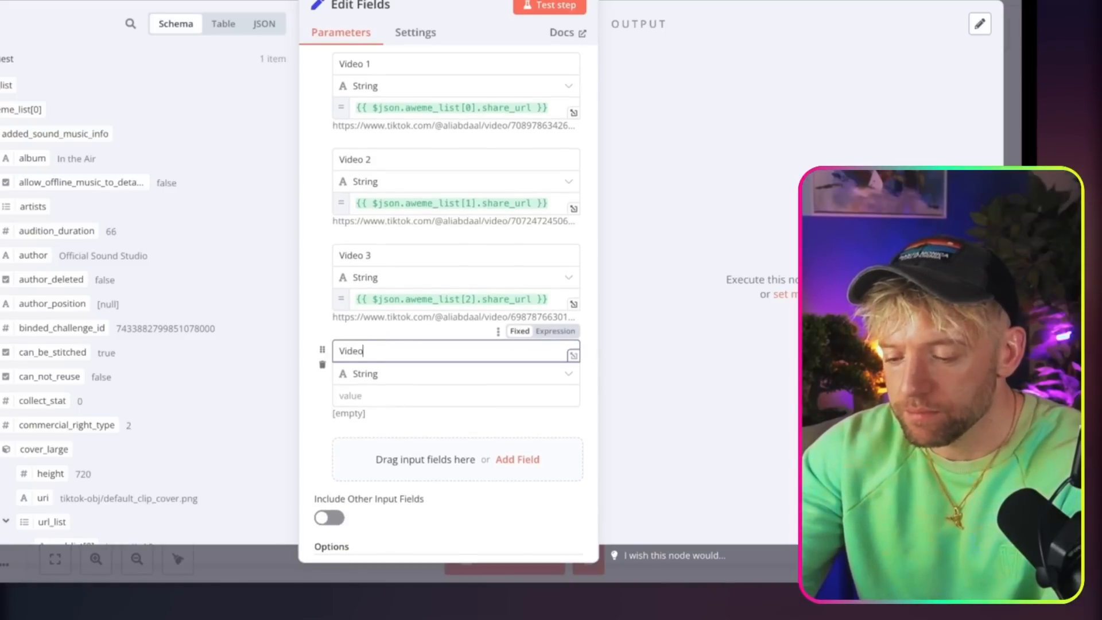
{"action": "type", "text": " 4"}
{"action": "left_click", "coordinate": [374, 395]}
{"action": "key", "text": "ctrl+v"}
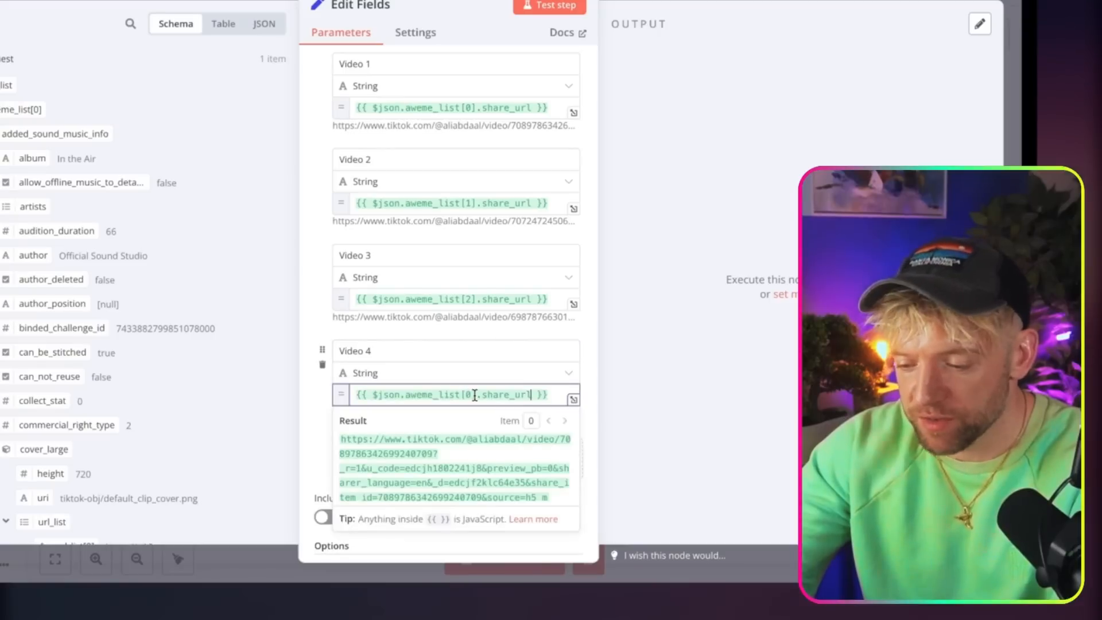
{"action": "double_click", "coordinate": [470, 395]}
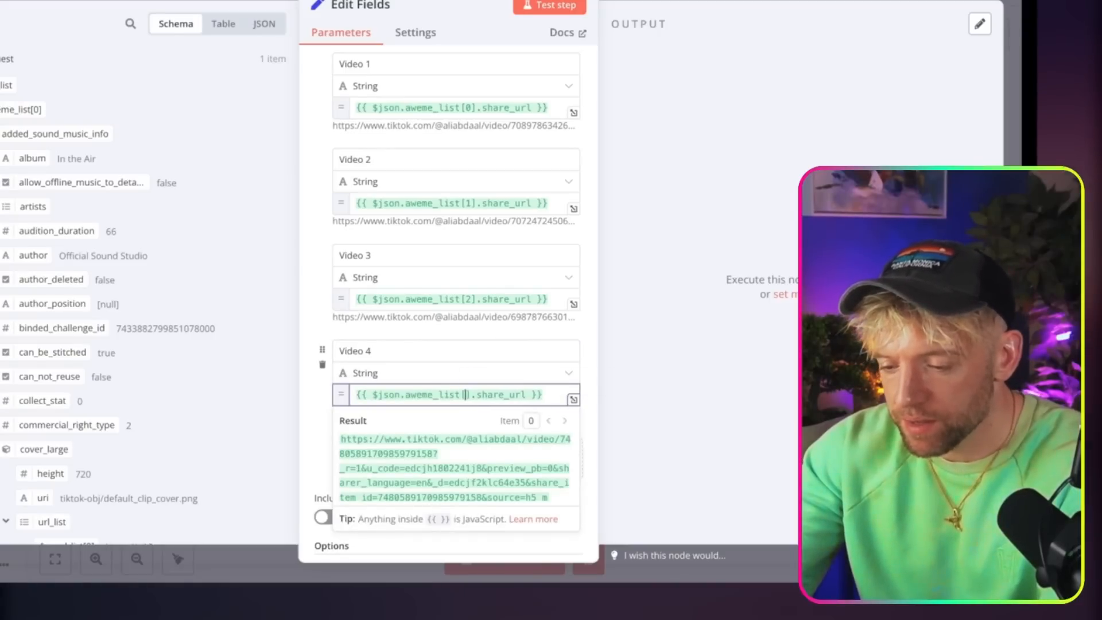
{"action": "type", "text": "3"}
{"action": "left_click", "coordinate": [311, 428]}
Add a fifth string field named Video 5 with the value {{ $json.aweme_list[4].share_url }}.
{"action": "scroll", "coordinate": [321, 429], "scroll_direction": "down", "scroll_amount": 3}
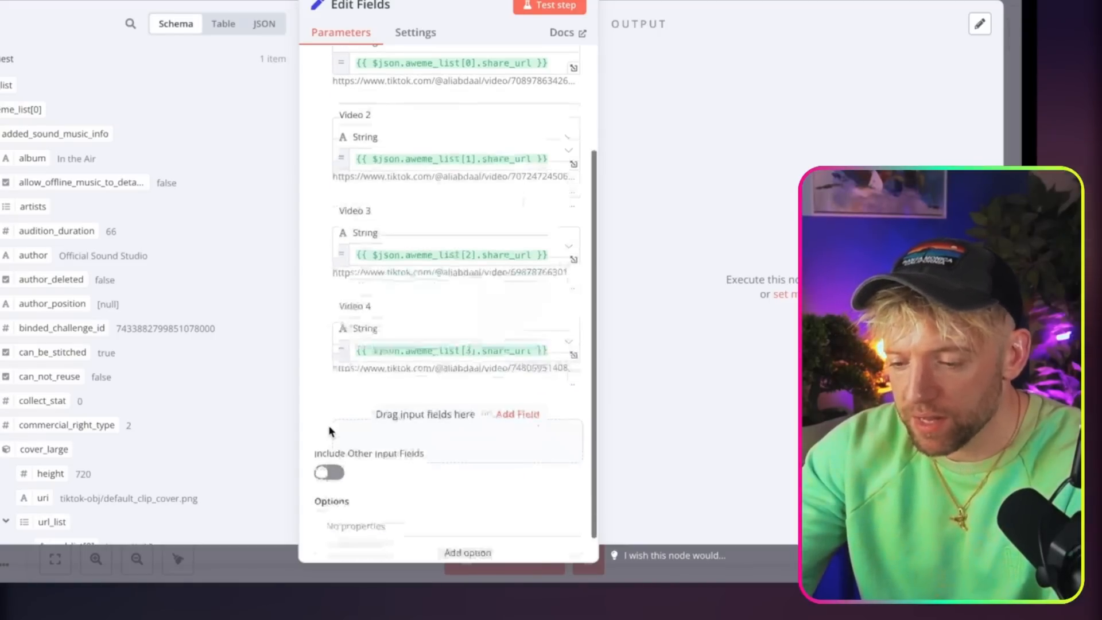
{"action": "left_click", "coordinate": [394, 389]}
{"action": "type", "text": "Video"}
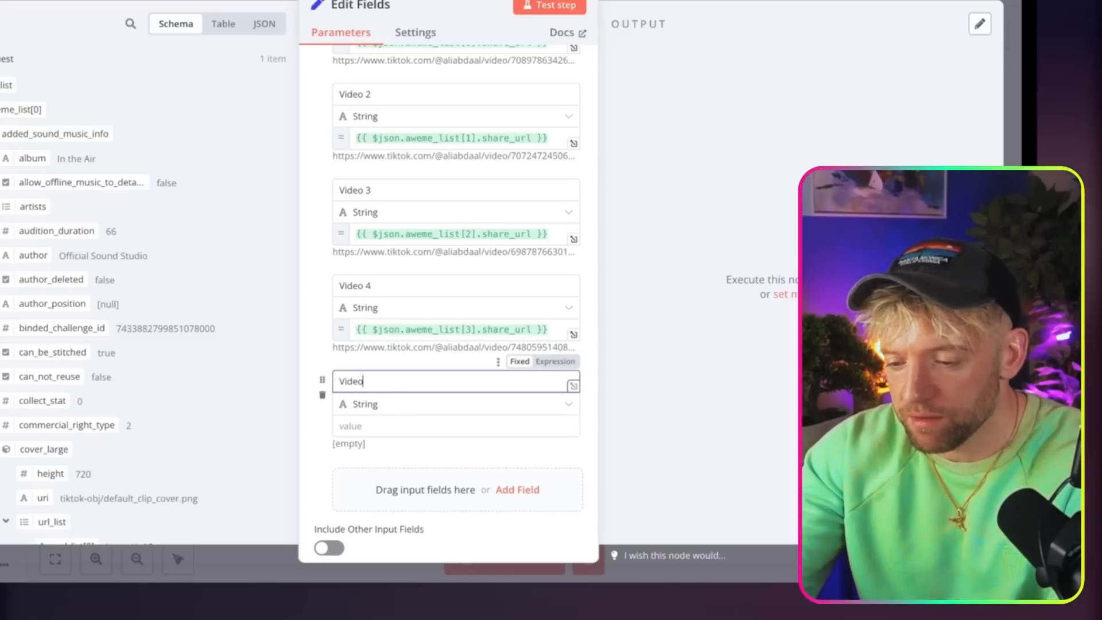
{"action": "type", "text": " 5"}
{"action": "left_click", "coordinate": [384, 425]}
{"action": "key", "text": "ctrl+v"}
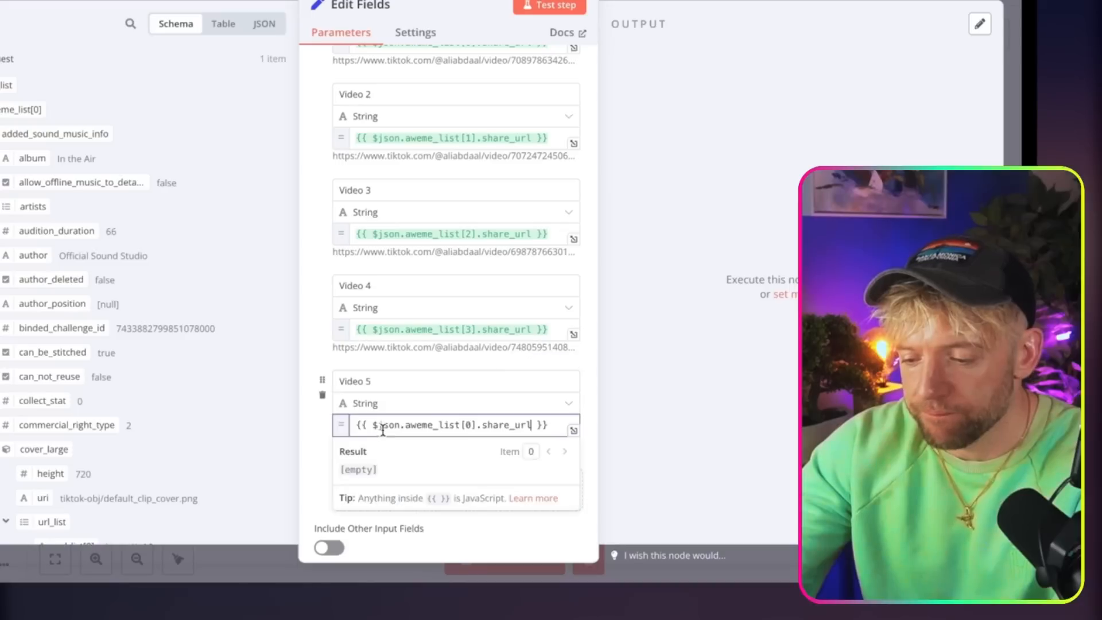
{"action": "left_click", "coordinate": [471, 425]}
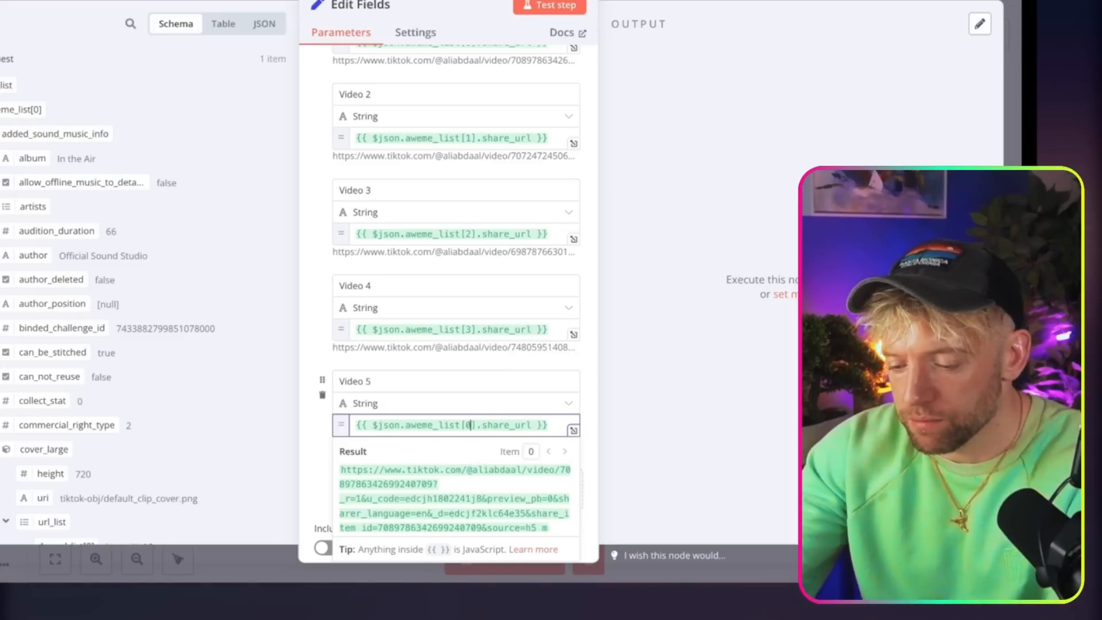
{"action": "key", "text": "BackSpace"}
{"action": "type", "text": "4"}
{"action": "left_click", "coordinate": [314, 337]}
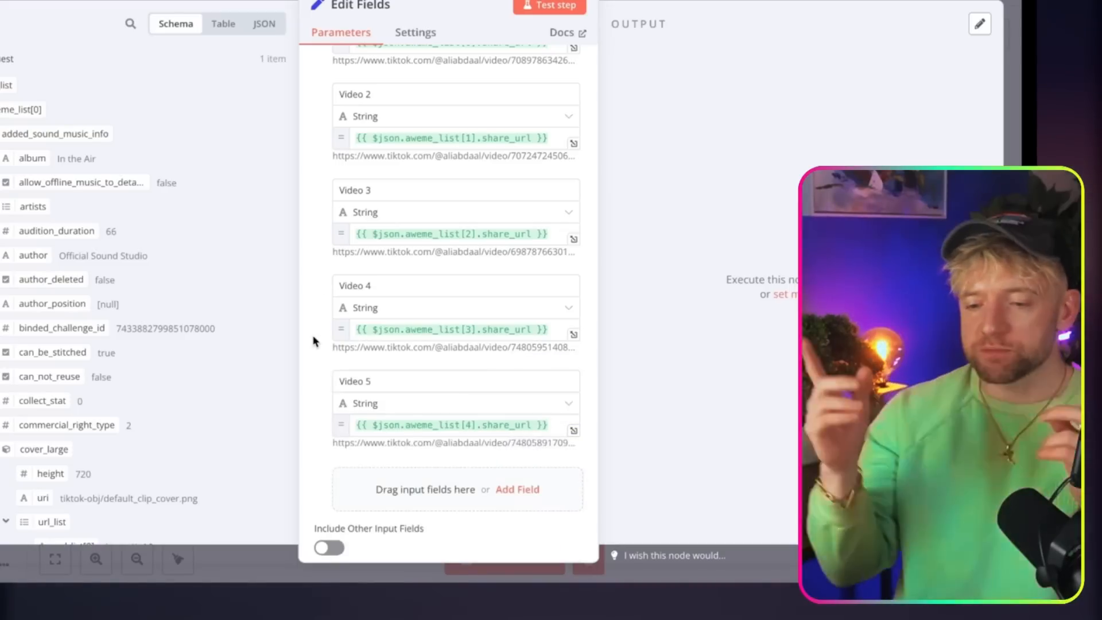
Pin the HTTP Request node's output data and run a test of the Edit Fields node.
{"action": "key", "text": "Escape"}
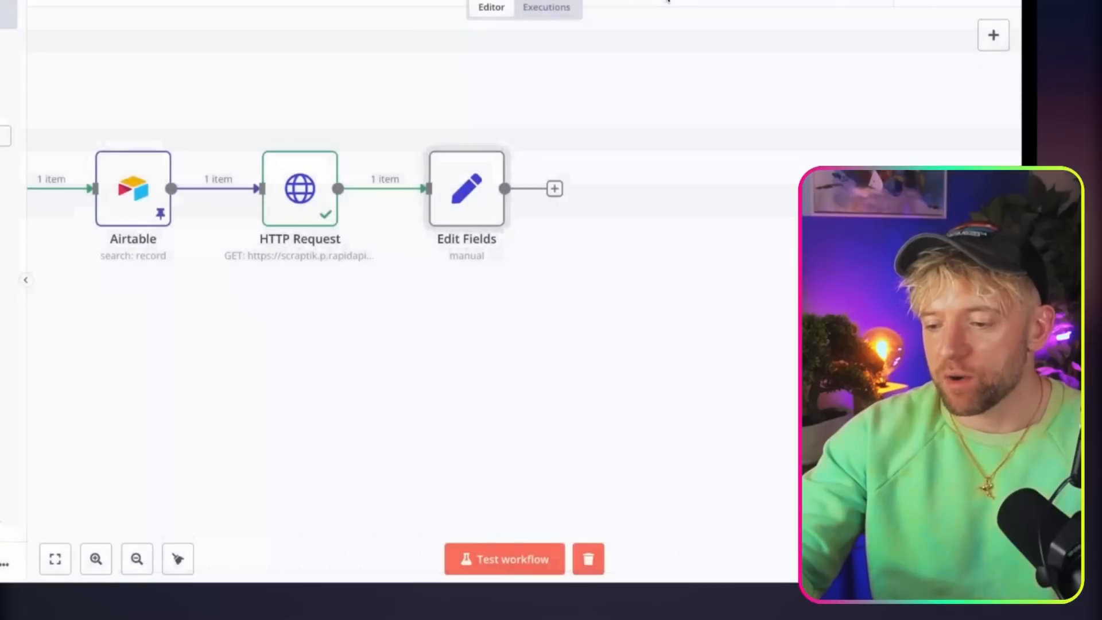
{"action": "double_click", "coordinate": [300, 190]}
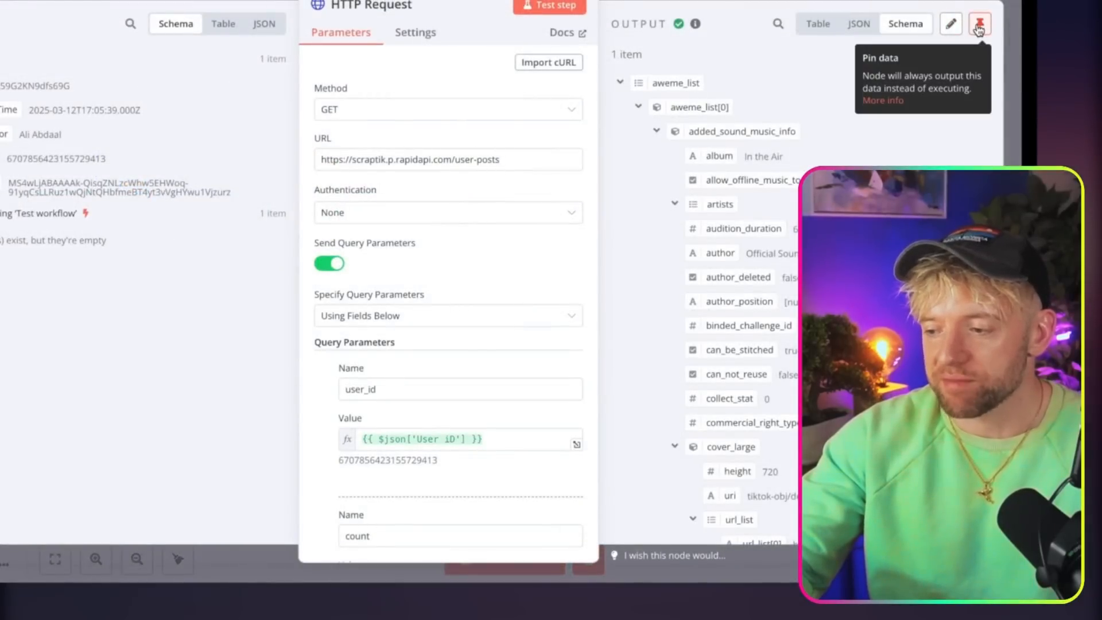
{"action": "left_click", "coordinate": [980, 24]}
{"action": "key", "text": "Escape"}
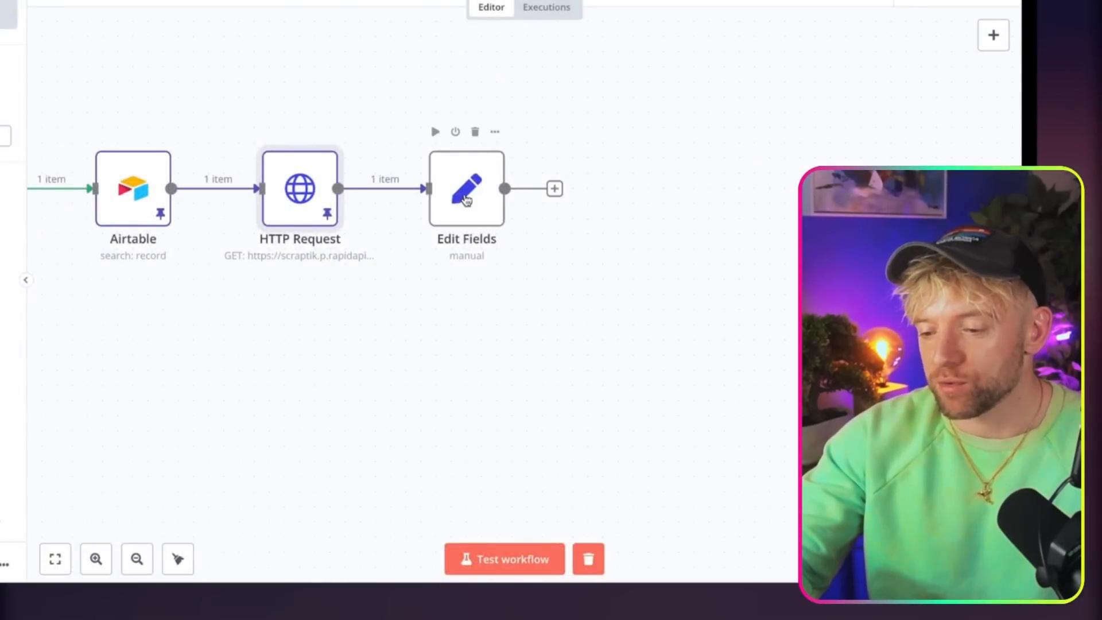
{"action": "double_click", "coordinate": [466, 190]}
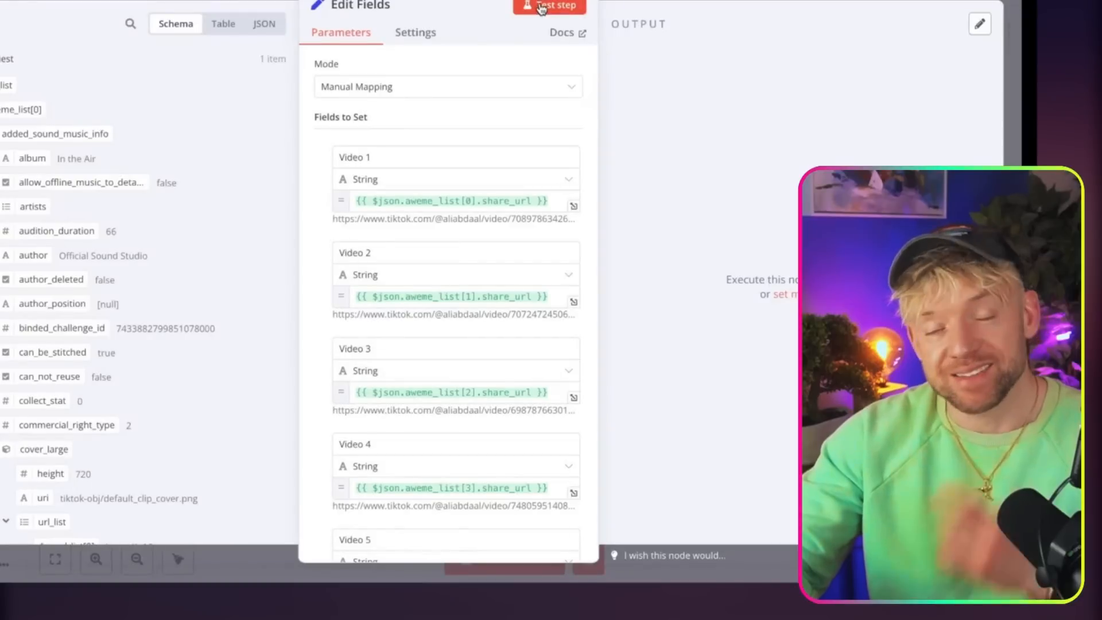
{"action": "left_click", "coordinate": [543, 7]}
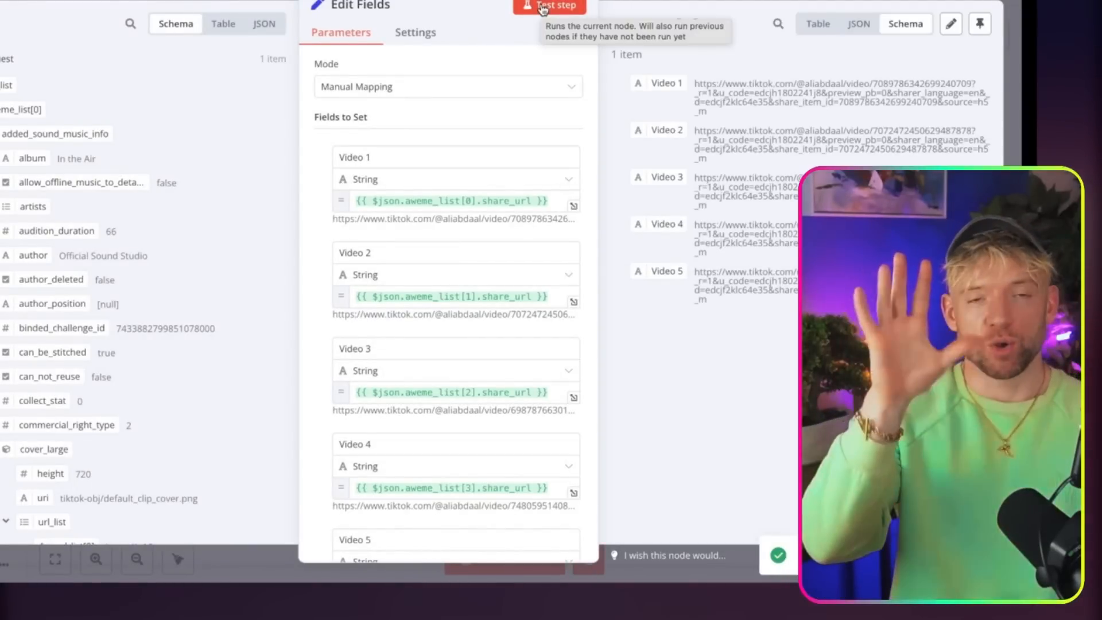
Open the Video 1 URL from the Edit Fields output in the browser to check the linked TikTok video.
{"action": "triple_click", "coordinate": [769, 90]}
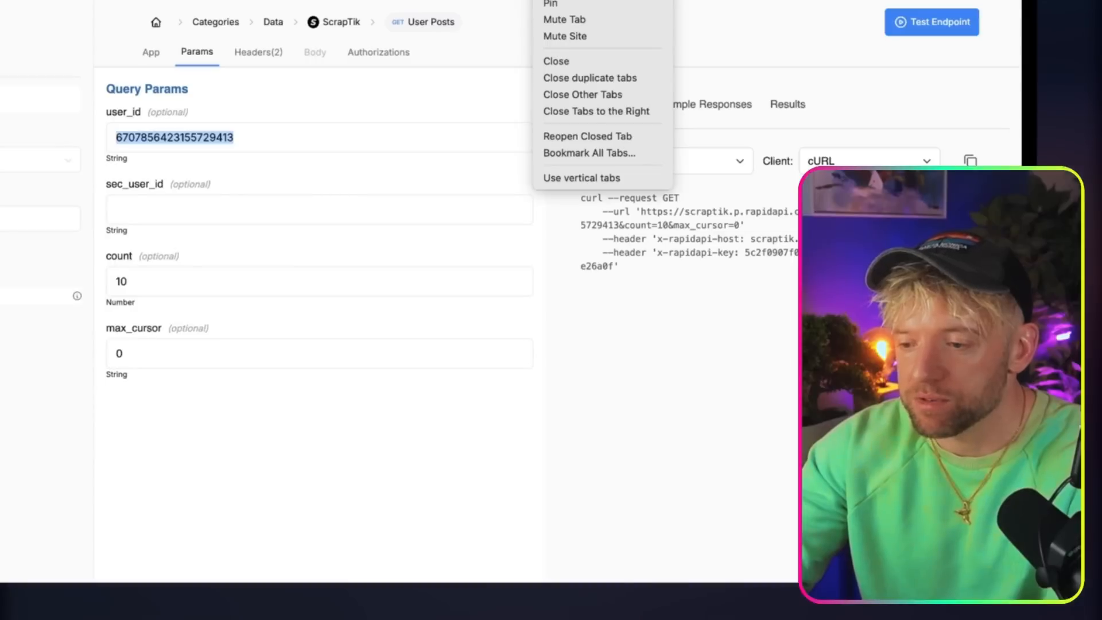
{"action": "left_click", "coordinate": [559, 0]}
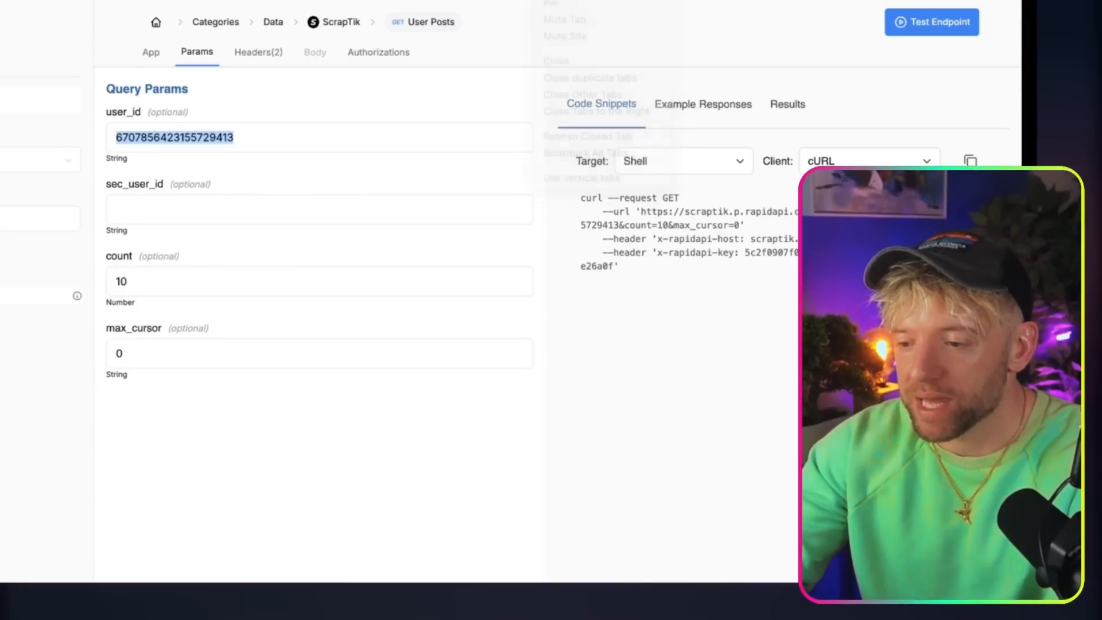
{"action": "key", "text": "Return"}
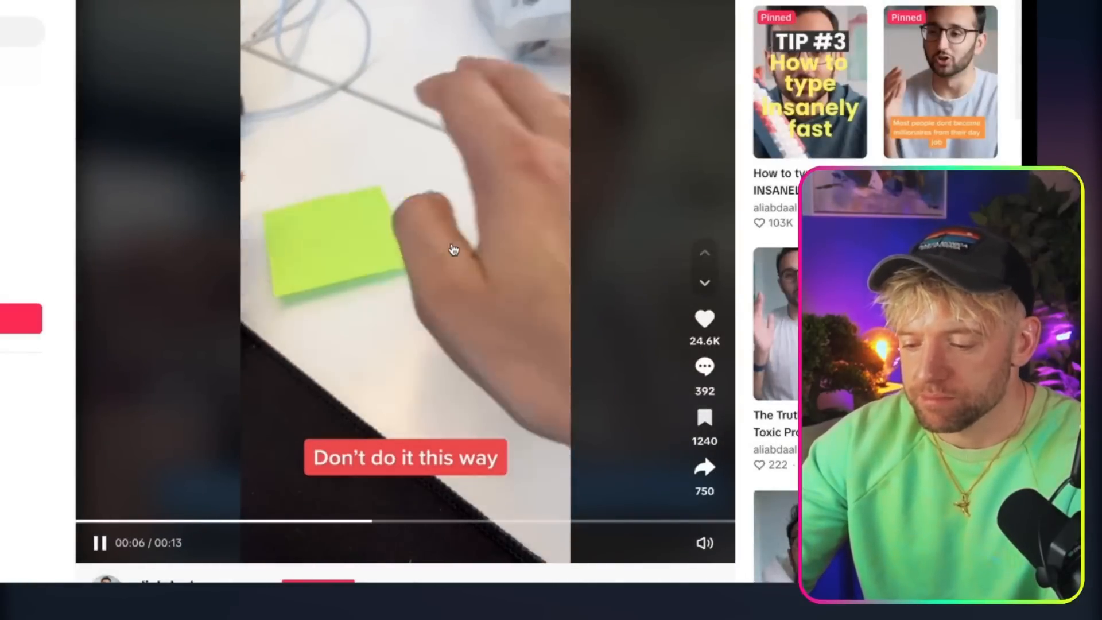
{"action": "left_click", "coordinate": [538, 69]}
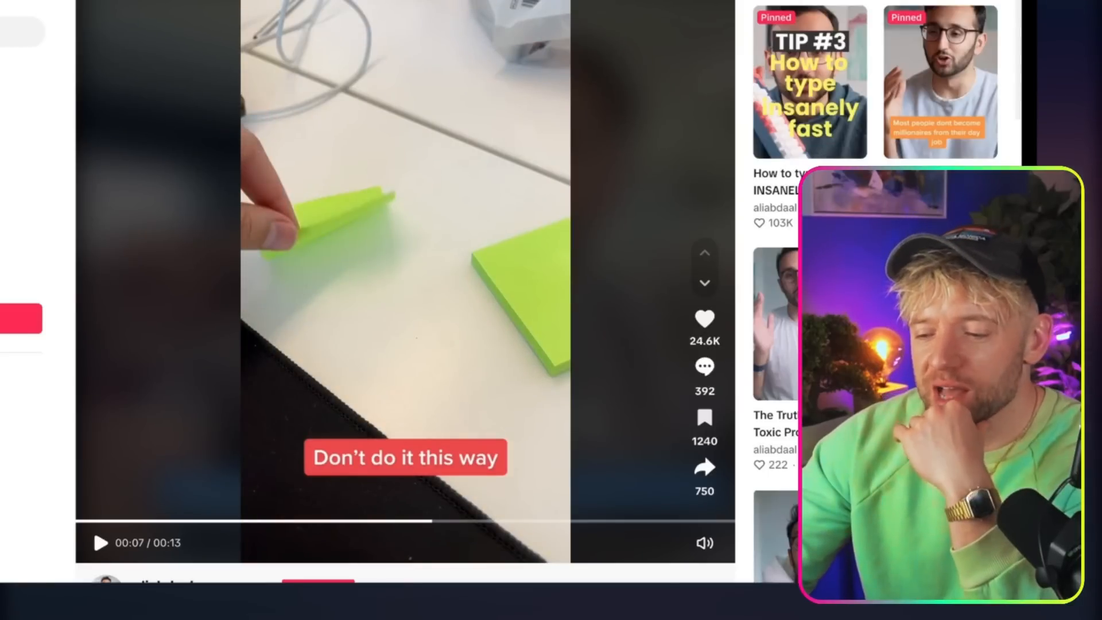
{"action": "left_click", "coordinate": [481, 113]}
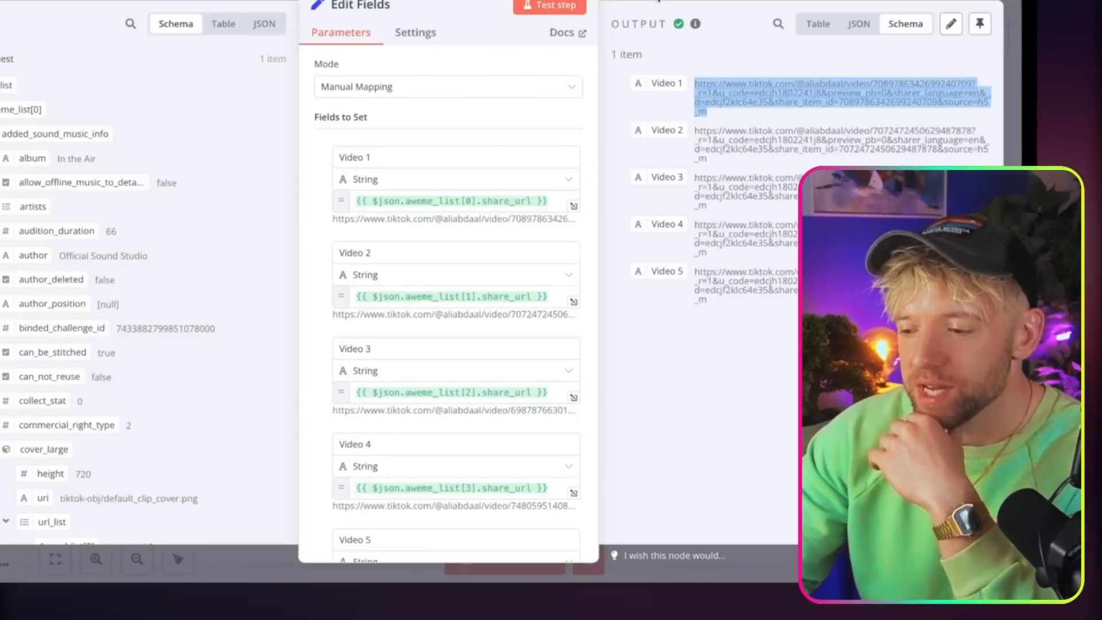
Pin the Edit Fields node's output data and save the workflow.
{"action": "left_click", "coordinate": [980, 23]}
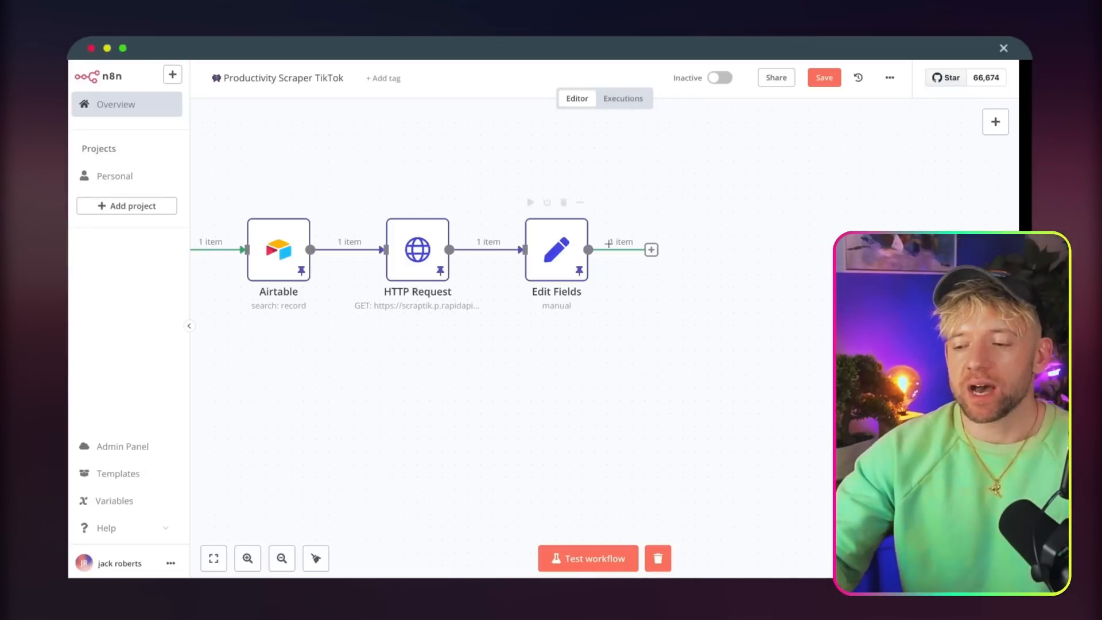
{"action": "double_click", "coordinate": [565, 256]}
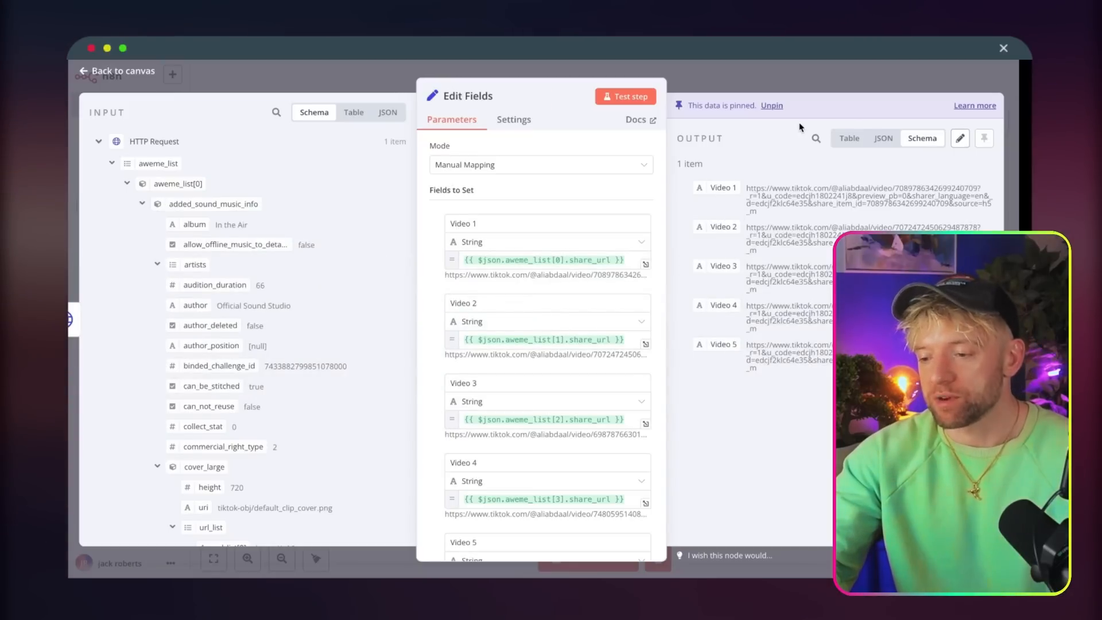
{"action": "left_click", "coordinate": [827, 78]}
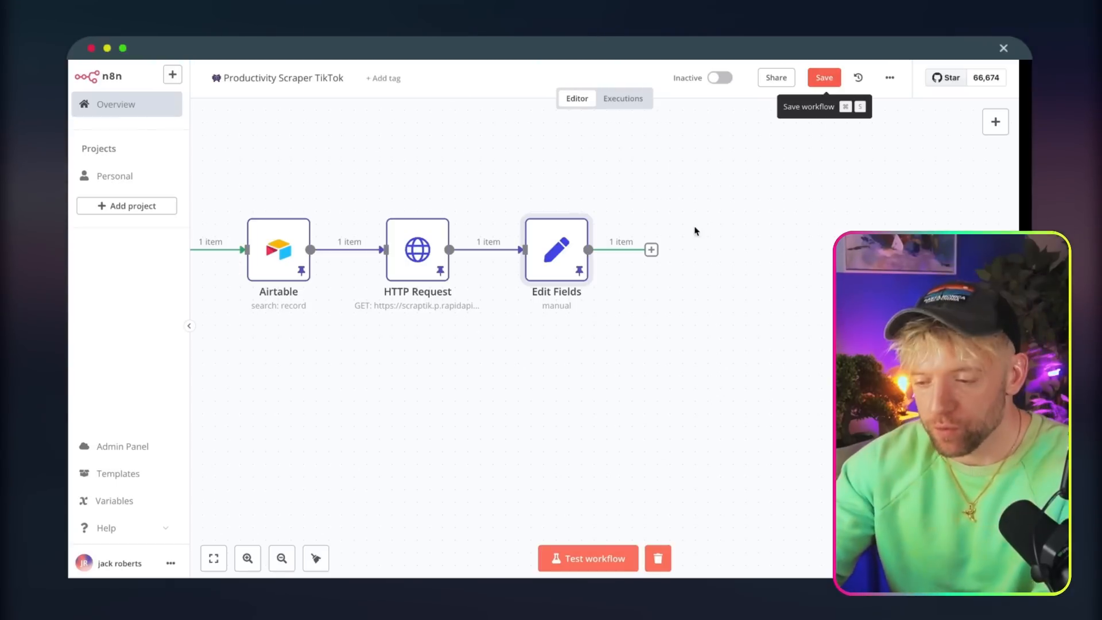
Search the nodes for code and add a Code node after Edit Fields.
{"action": "left_click", "coordinate": [652, 251]}
{"action": "type", "text": "code"}
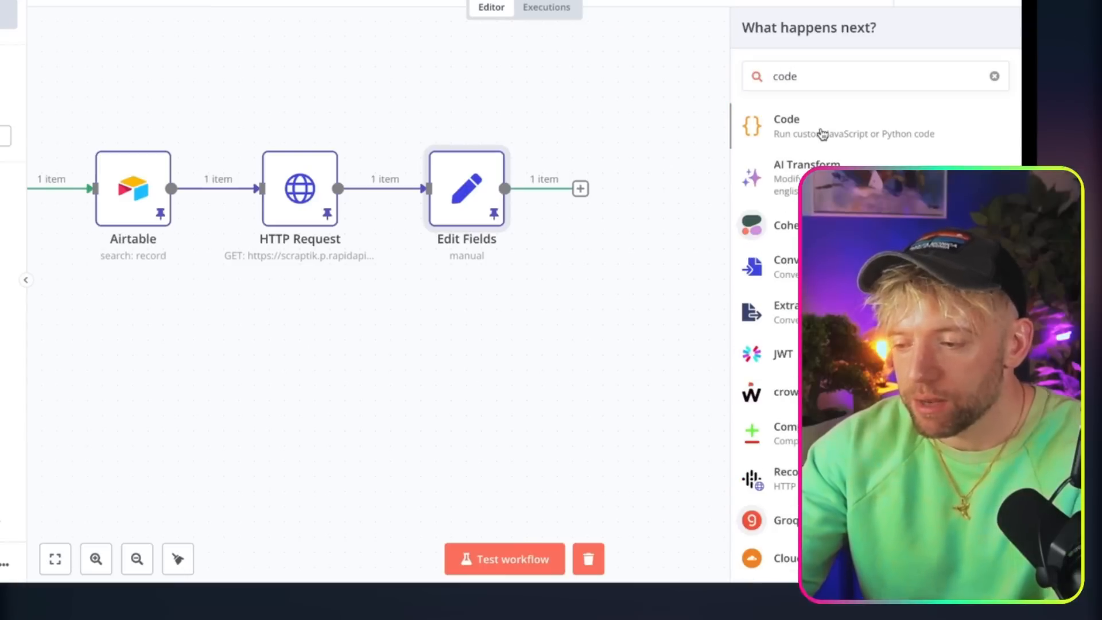
{"action": "left_click", "coordinate": [821, 132]}
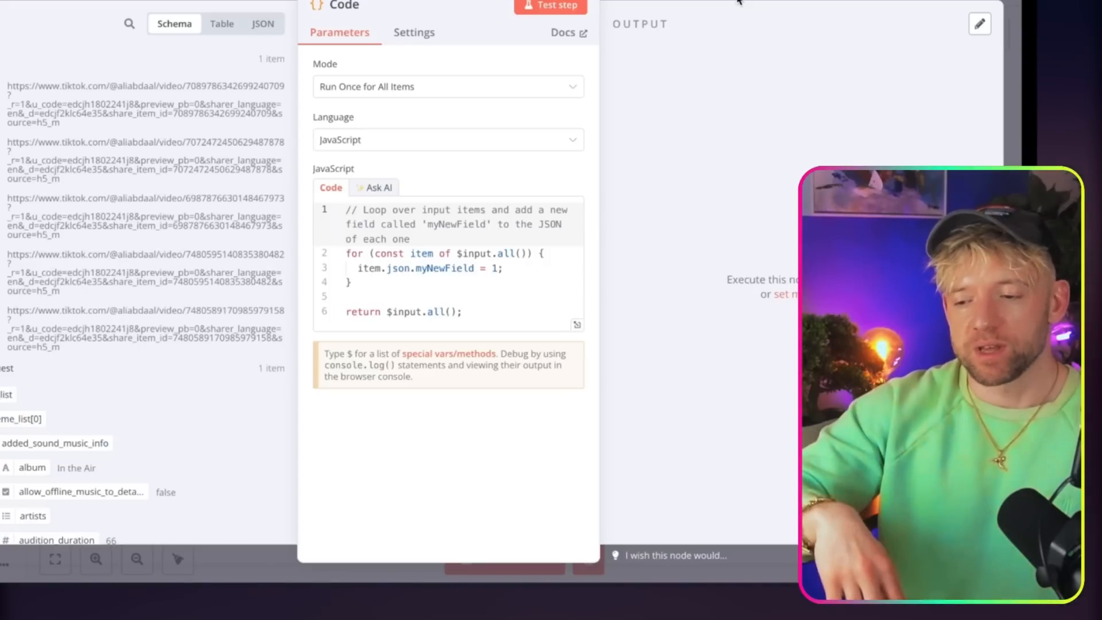
Clear all of the default JavaScript from the Code node so its editor is empty.
{"action": "triple_click", "coordinate": [515, 208]}
{"action": "key", "text": "BackSpace"}
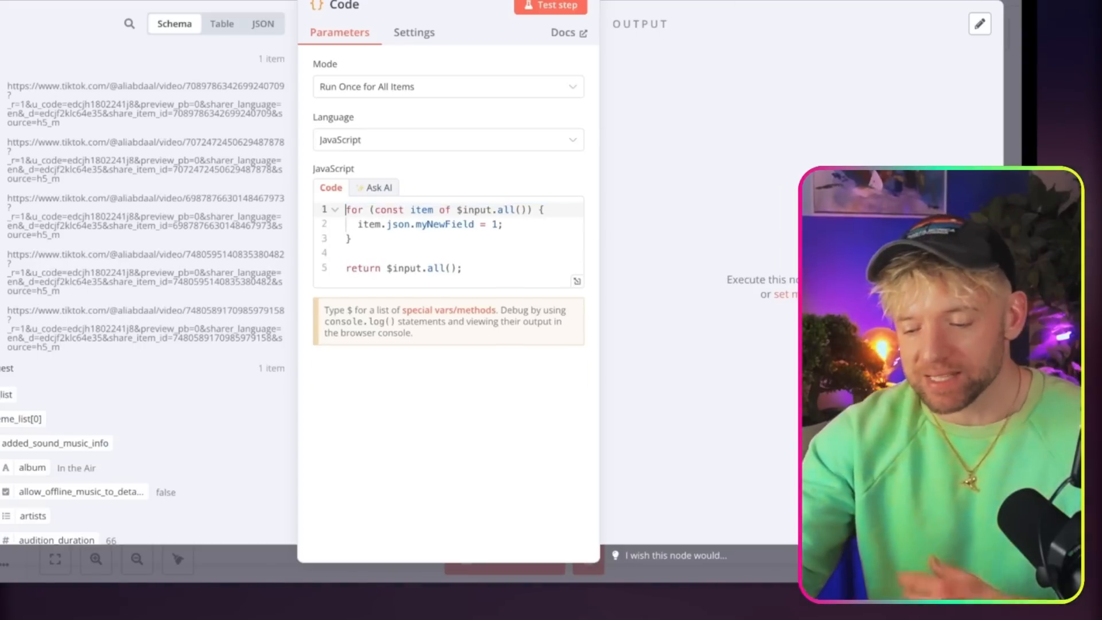
{"action": "key", "text": "ctrl+a"}
{"action": "key", "text": "BackSpace"}
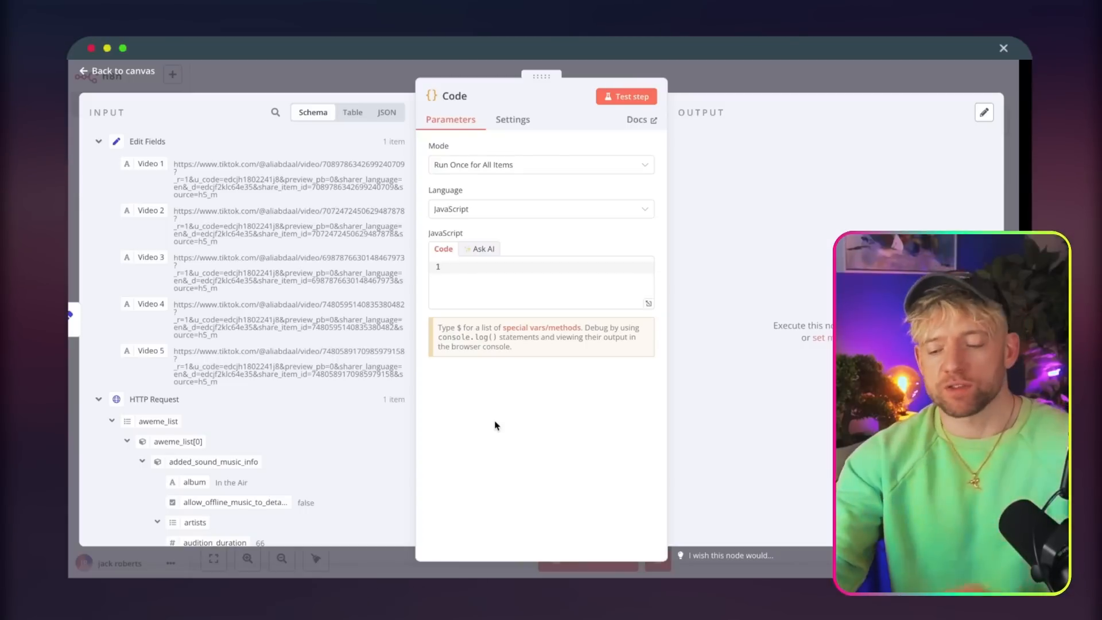
Switch to Claude and ask for n8n code that processes the screenshotted video URLs as 6 different items for individual download.
{"action": "key", "text": "super+shift+5"}
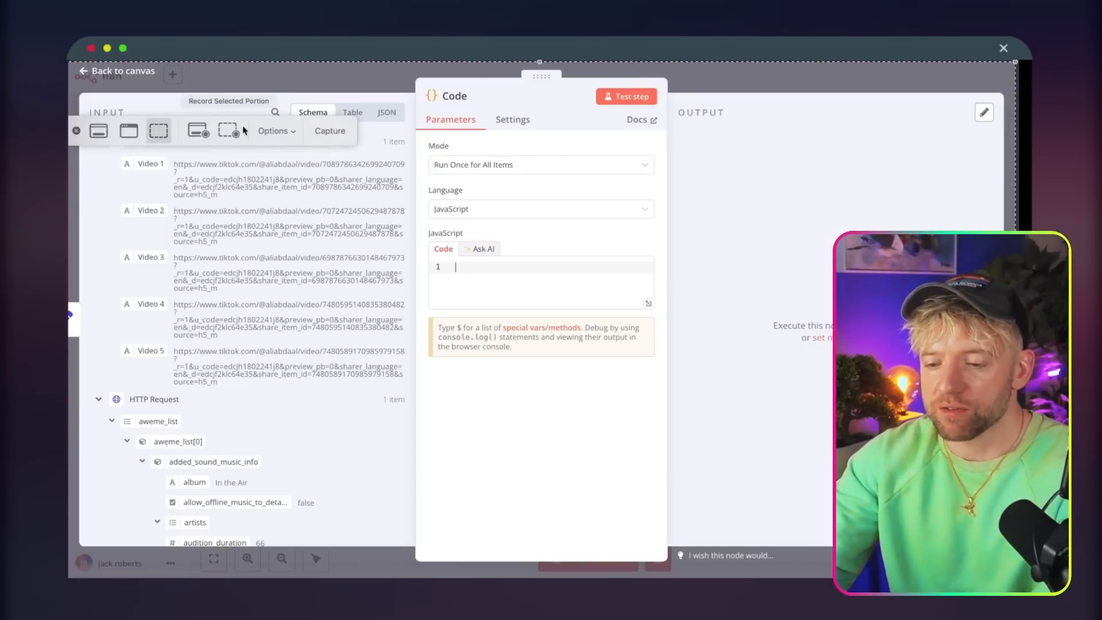
{"action": "left_click", "coordinate": [276, 131]}
{"action": "key", "text": "Escape"}
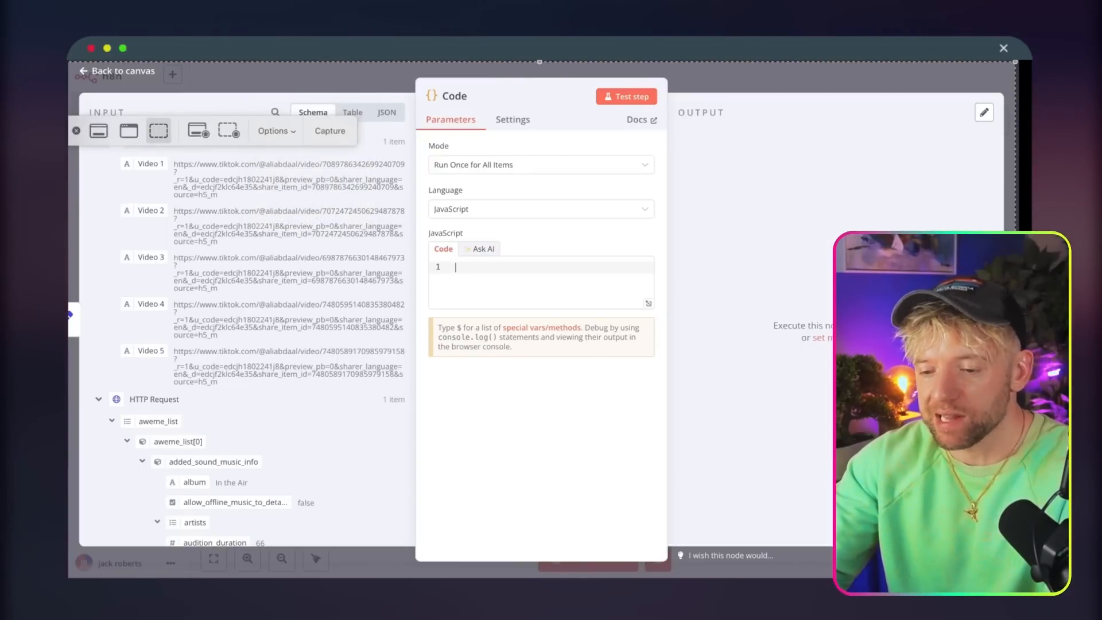
{"action": "key", "text": "Escape"}
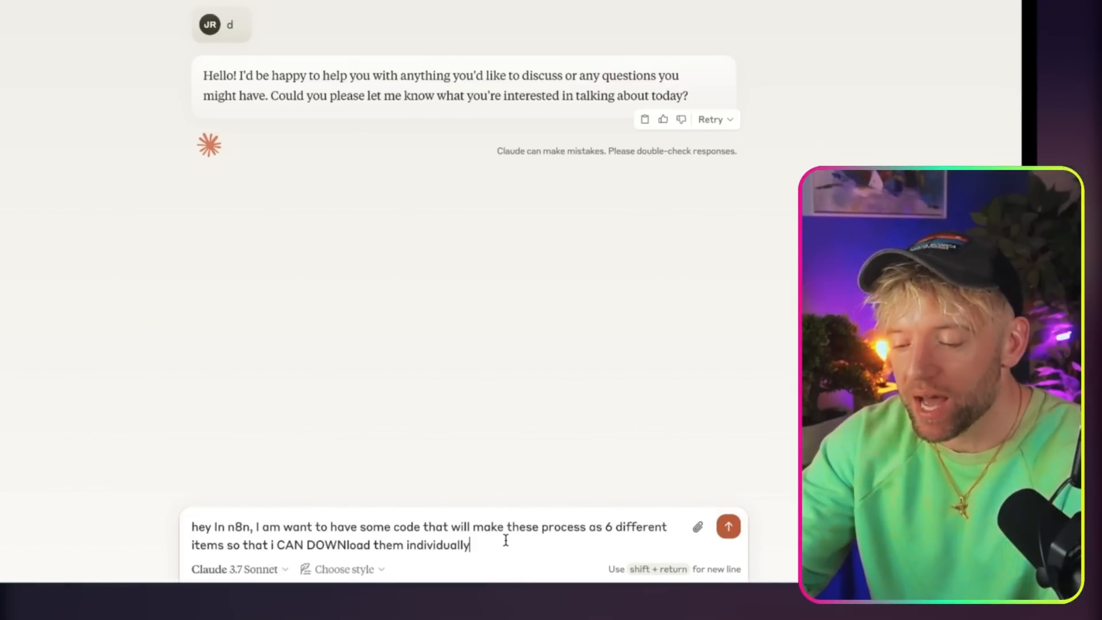
{"action": "scroll", "coordinate": [507, 539], "scroll_direction": "down", "scroll_amount": 1}
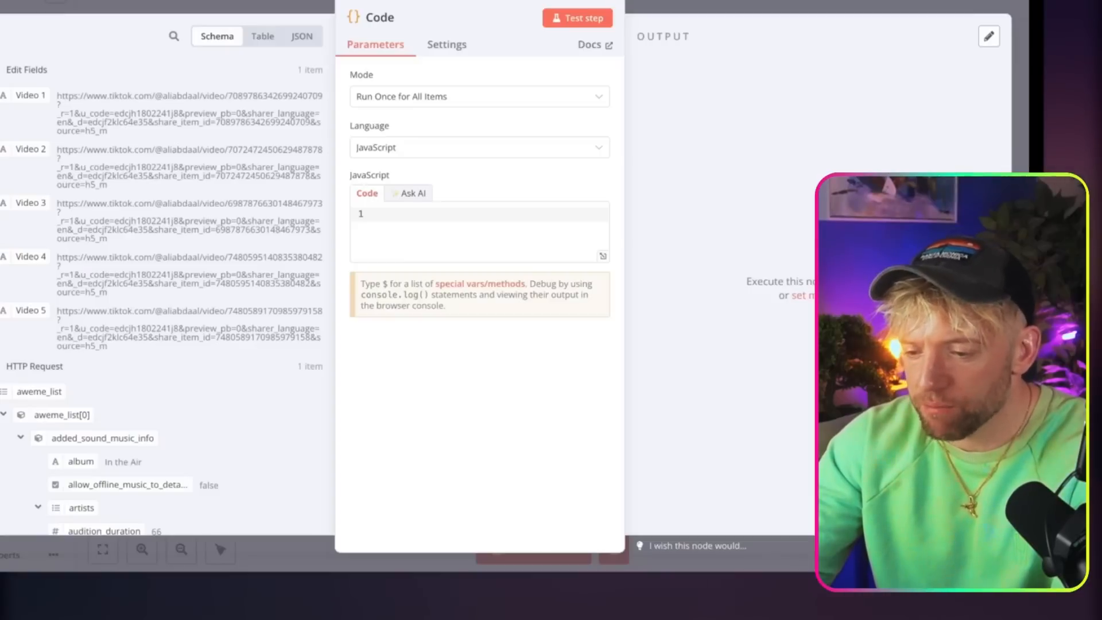
Paste Claude's code for processing videos as separate items into the Code node, test the node, and return to the canvas.
{"action": "left_click", "coordinate": [446, 217]}
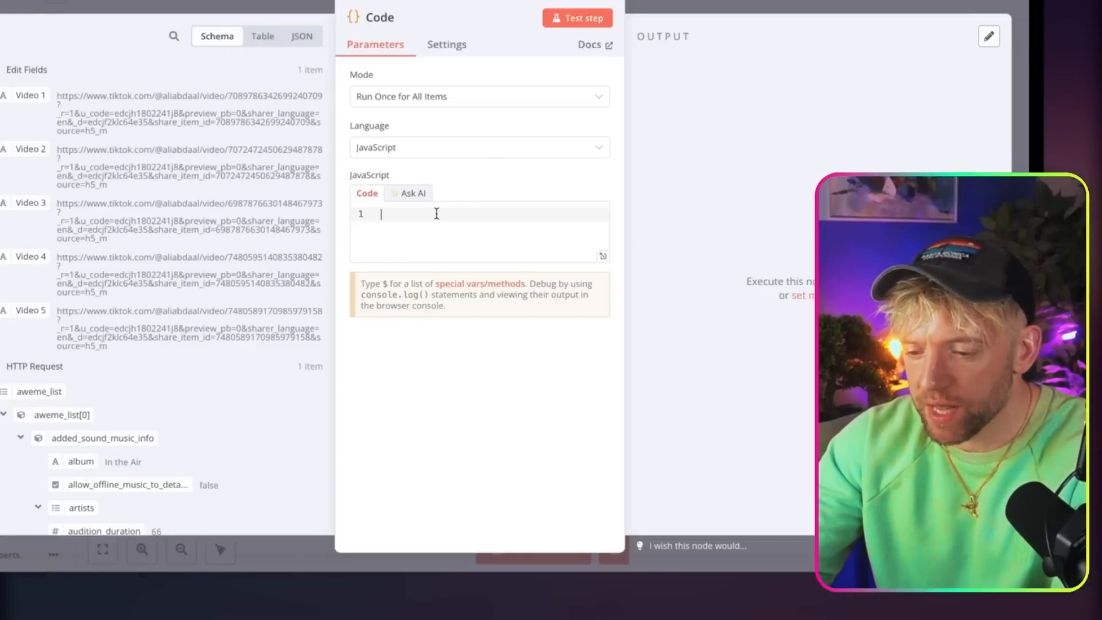
{"action": "key", "text": "ctrl+v"}
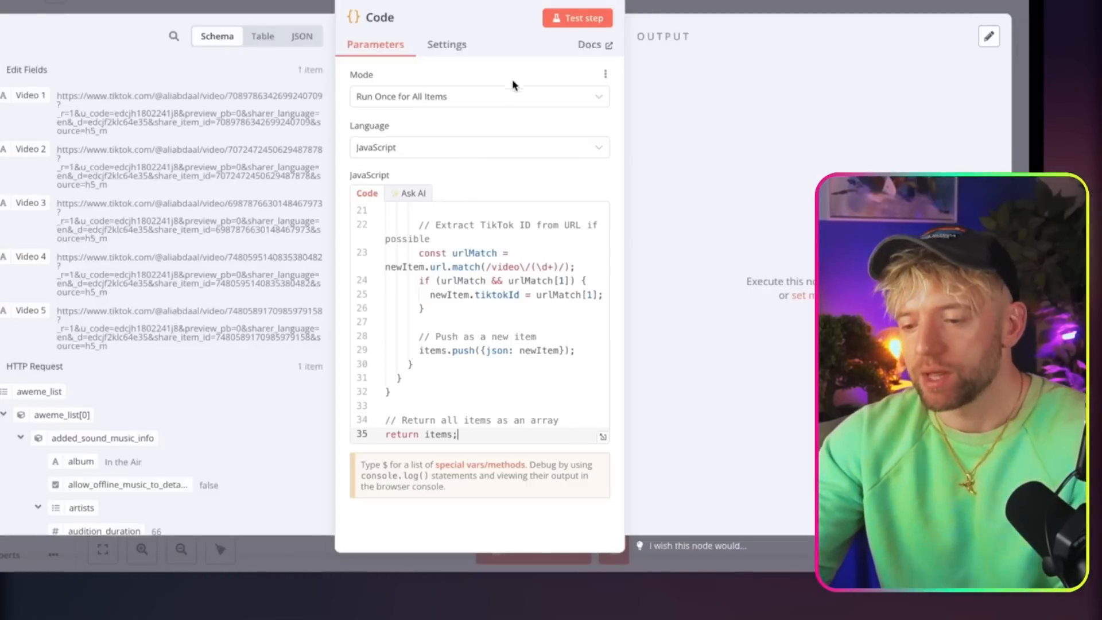
{"action": "left_click", "coordinate": [577, 22]}
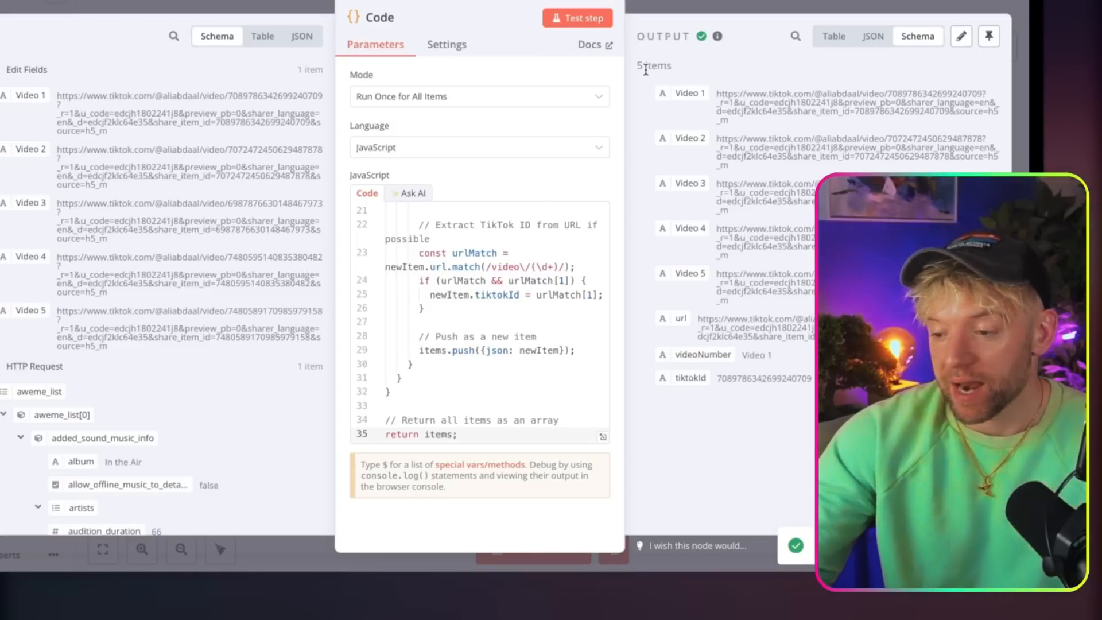
{"action": "left_click", "coordinate": [737, 2]}
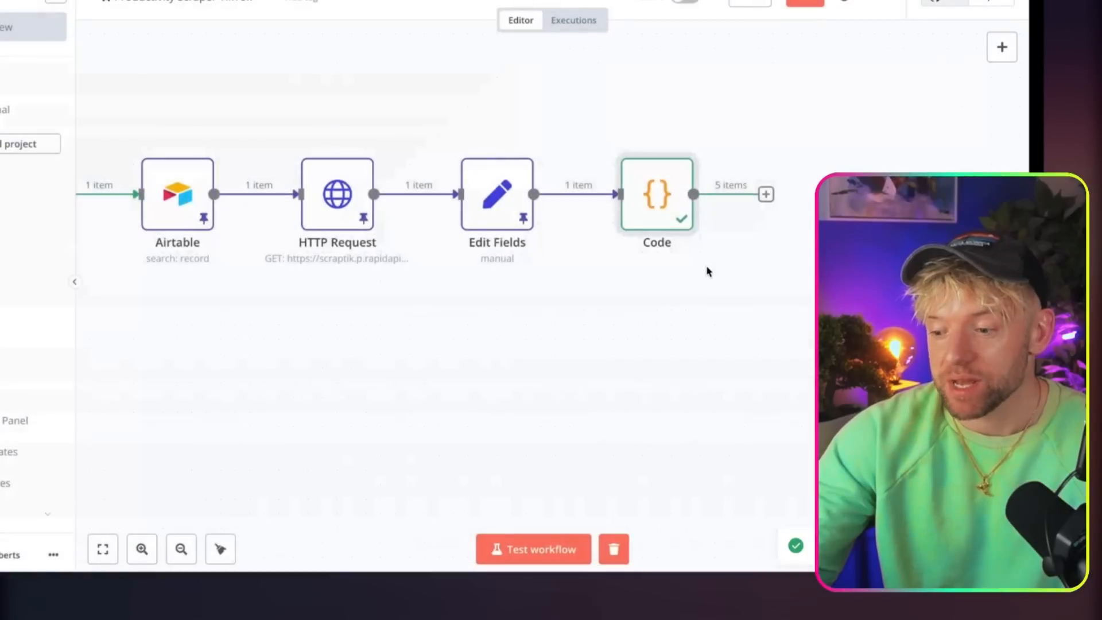
{"action": "scroll", "coordinate": [711, 293], "scroll_direction": "right", "scroll_amount": 3}
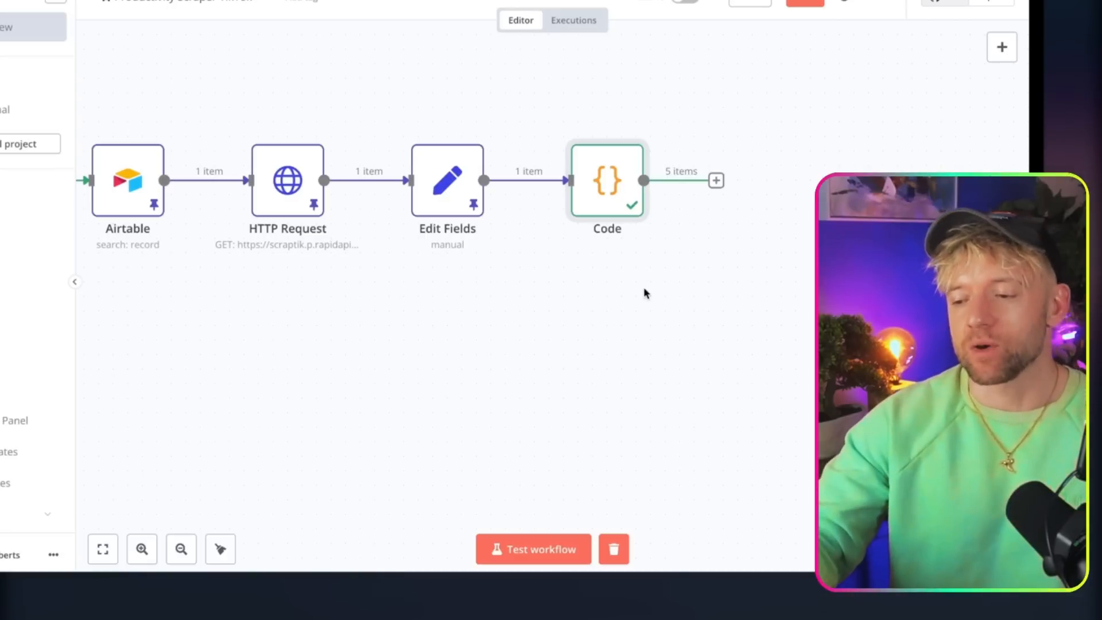
{"action": "scroll", "coordinate": [643, 293], "scroll_direction": "right", "scroll_amount": 3}
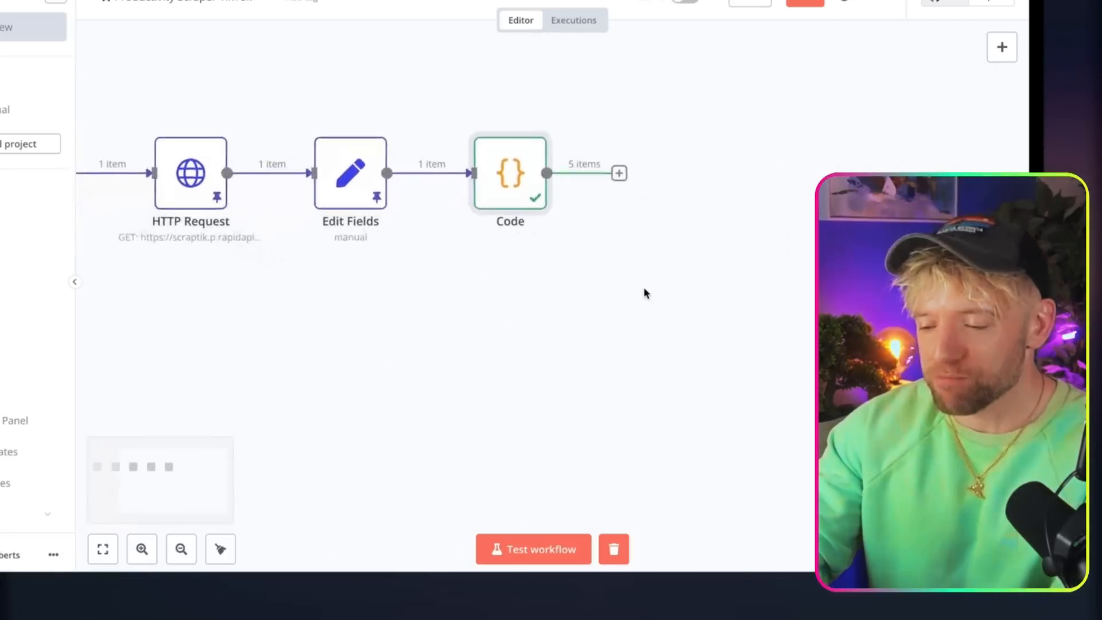
{"action": "scroll", "coordinate": [645, 293], "scroll_direction": "right", "scroll_amount": 2}
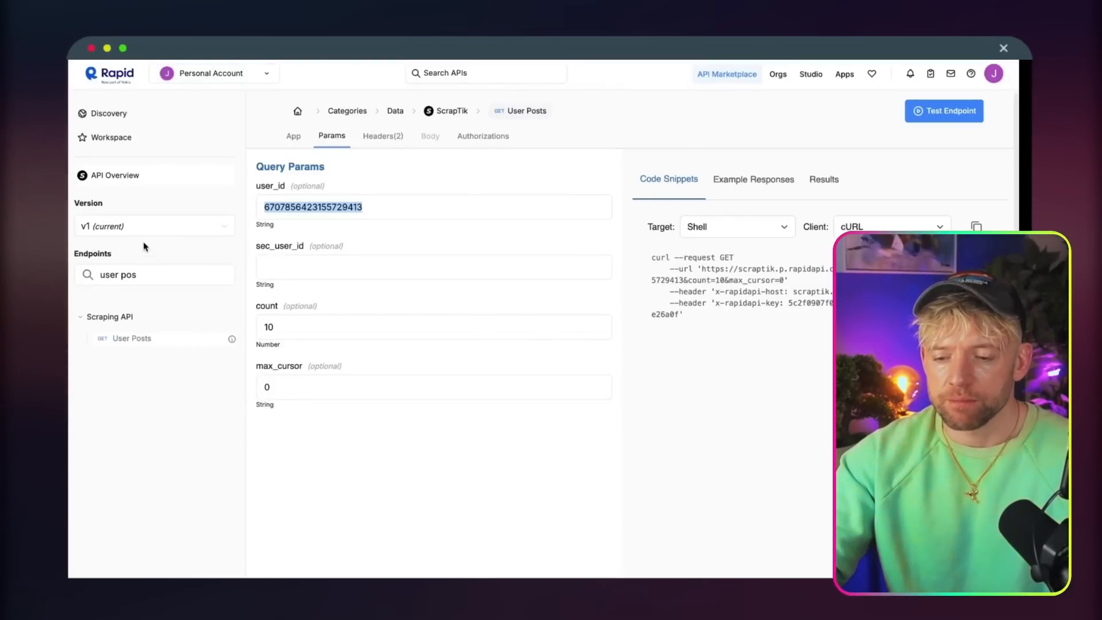
Switch to ScrapTik on RapidAPI, clear the endpoint search, and look through the endpoints, expanding the Scraping API (Web API) group.
{"action": "triple_click", "coordinate": [134, 275]}
{"action": "key", "text": "BackSpace"}
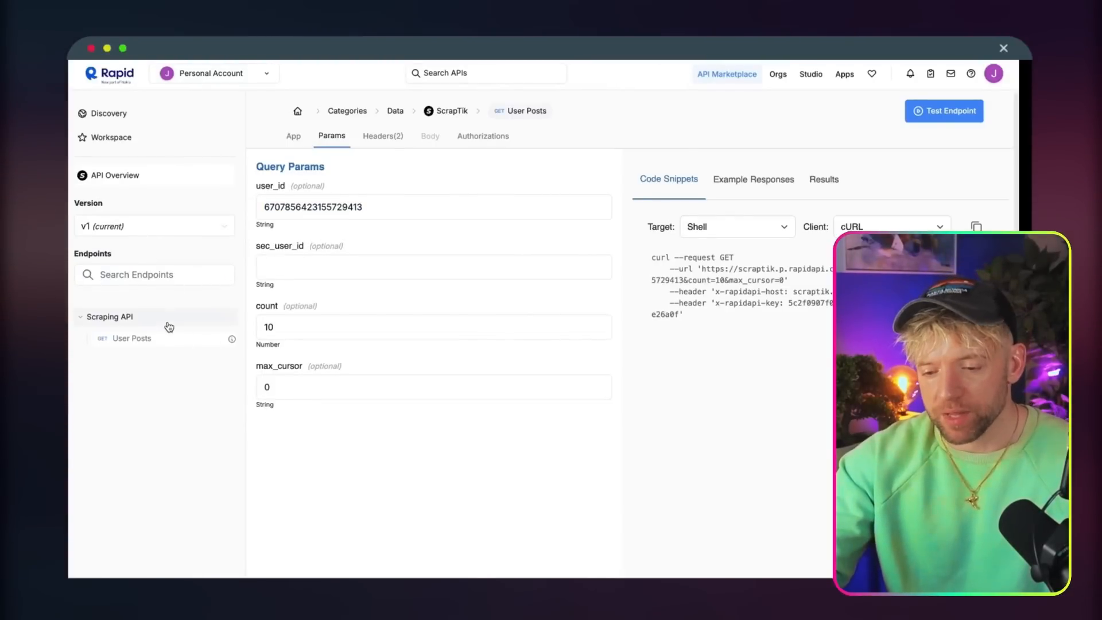
{"action": "scroll", "coordinate": [187, 394], "scroll_direction": "up", "scroll_amount": 1}
{"action": "scroll", "coordinate": [189, 395], "scroll_direction": "down", "scroll_amount": 1}
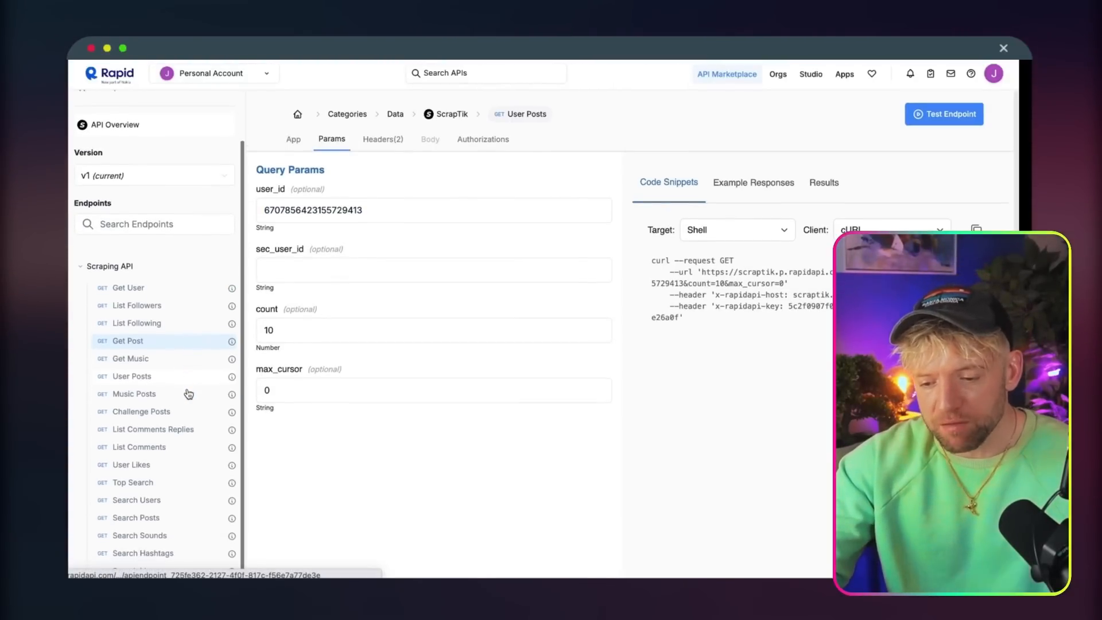
{"action": "scroll", "coordinate": [188, 394], "scroll_direction": "down", "scroll_amount": 4}
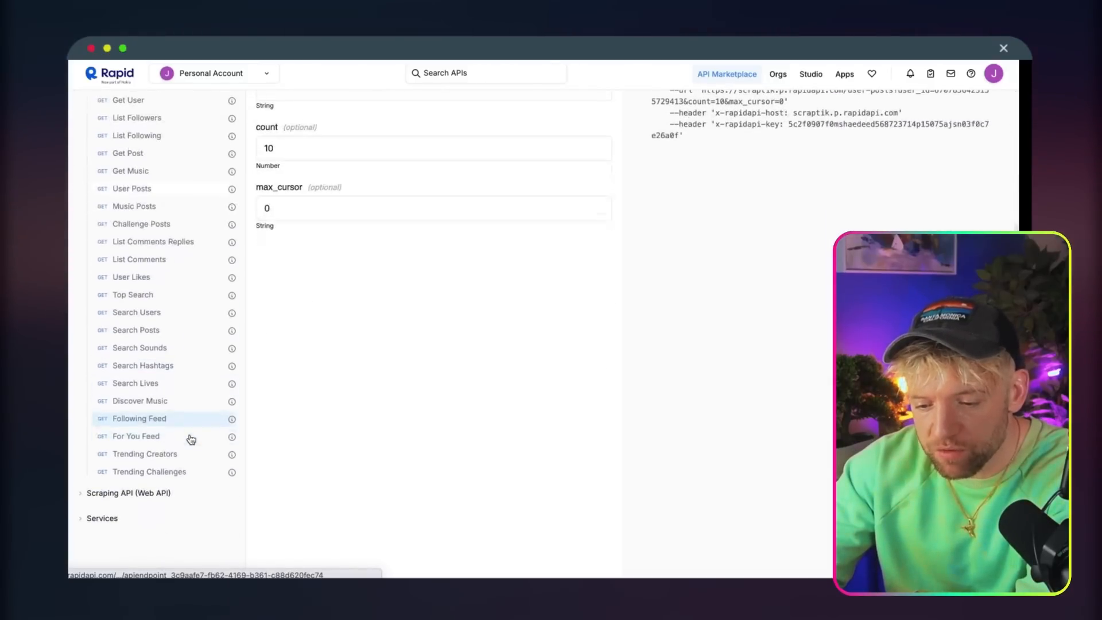
{"action": "left_click", "coordinate": [108, 494]}
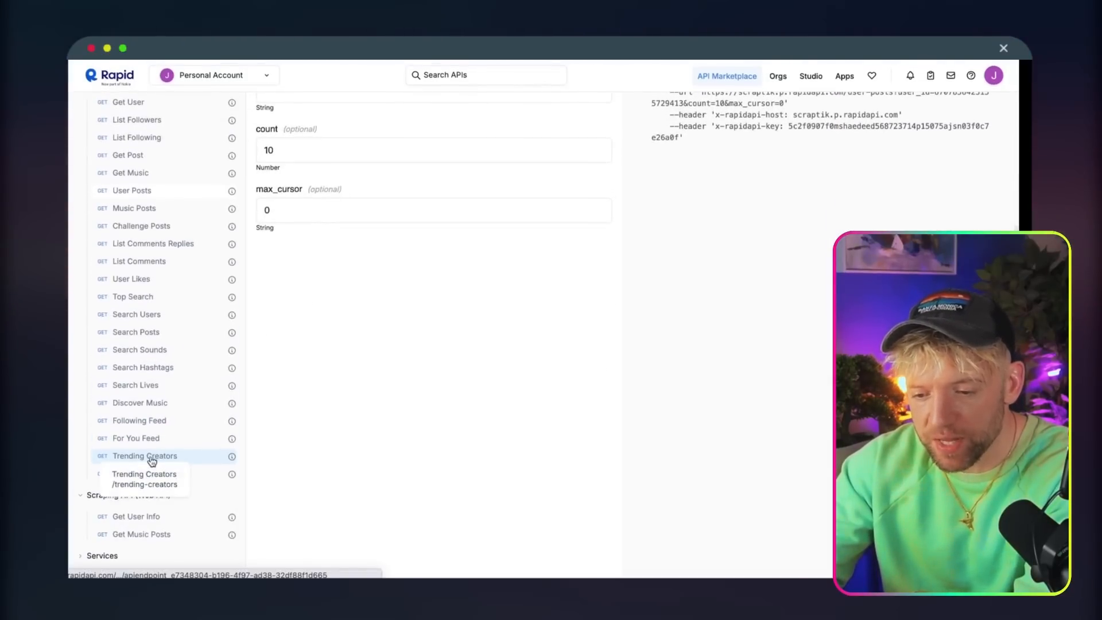
Search the ScrapTik endpoints for water and open the query parameters of the Video Without Watermark endpoint.
{"action": "scroll", "coordinate": [195, 352], "scroll_direction": "up", "scroll_amount": 5}
{"action": "left_click", "coordinate": [162, 277]}
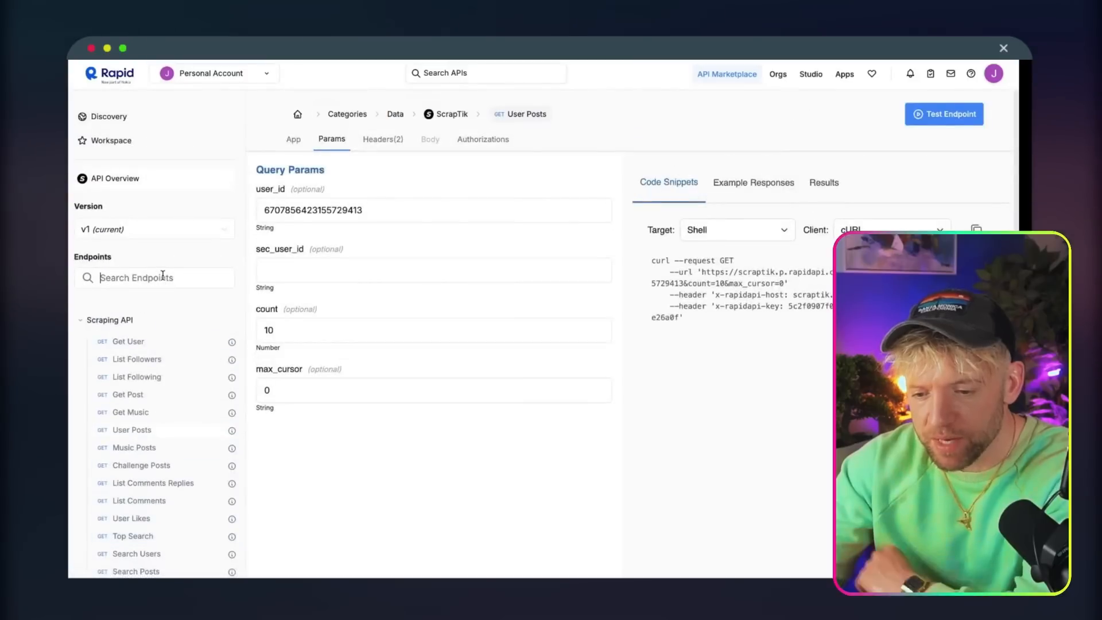
{"action": "type", "text": "water"}
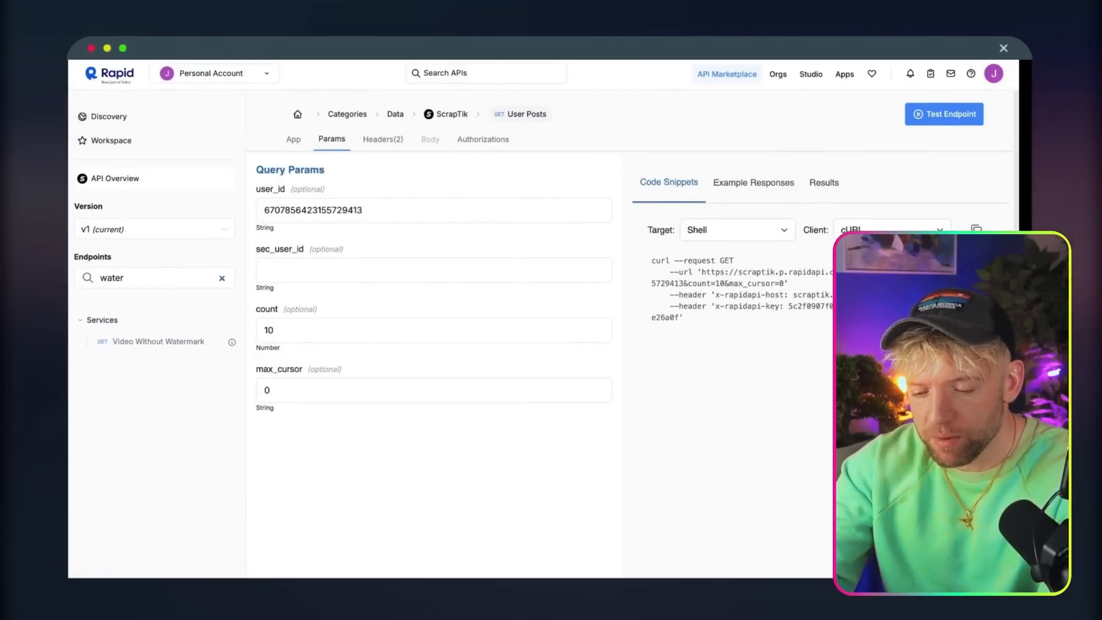
{"action": "left_click", "coordinate": [148, 344]}
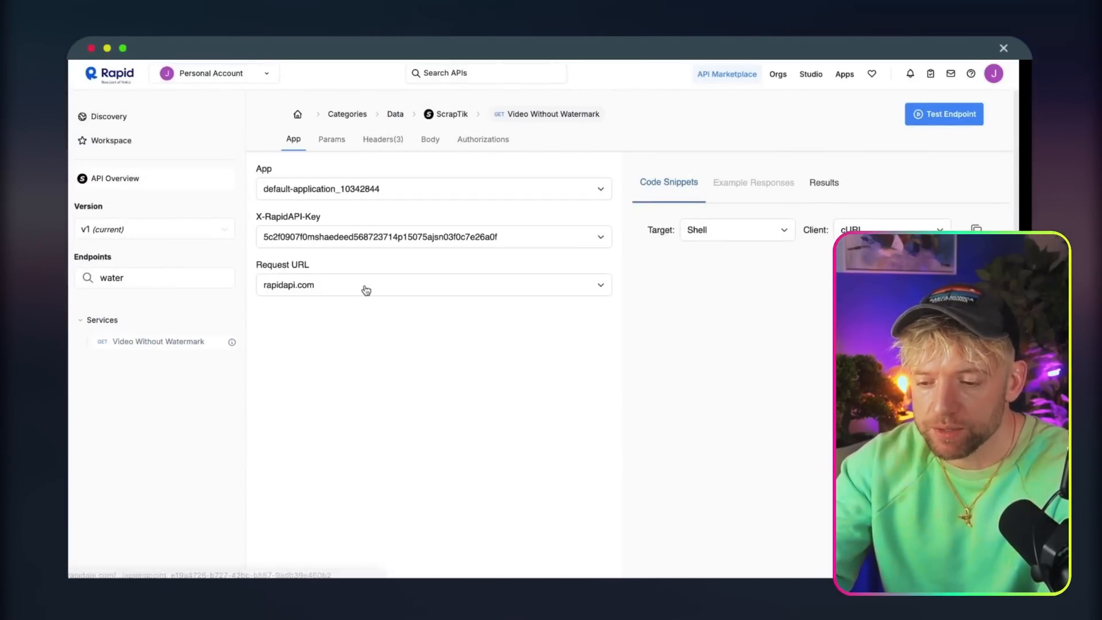
{"action": "left_click", "coordinate": [334, 140]}
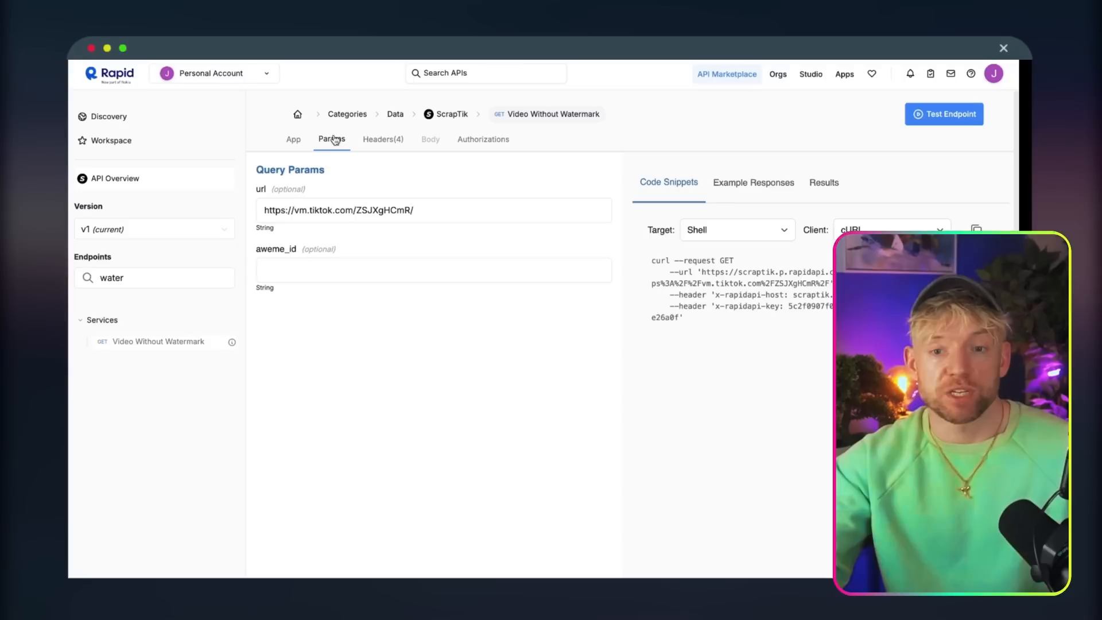
Test the Video Without Watermark endpoint with its sample TikTok URL and examine the response's video links, author details and statistics.
{"action": "triple_click", "coordinate": [363, 202]}
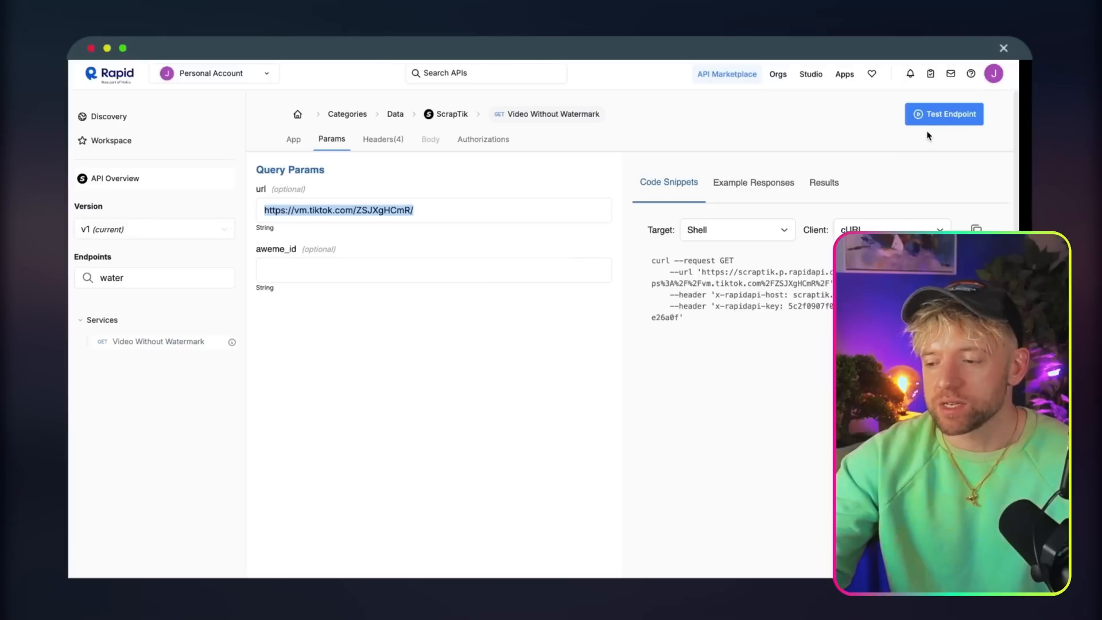
{"action": "left_click", "coordinate": [934, 116]}
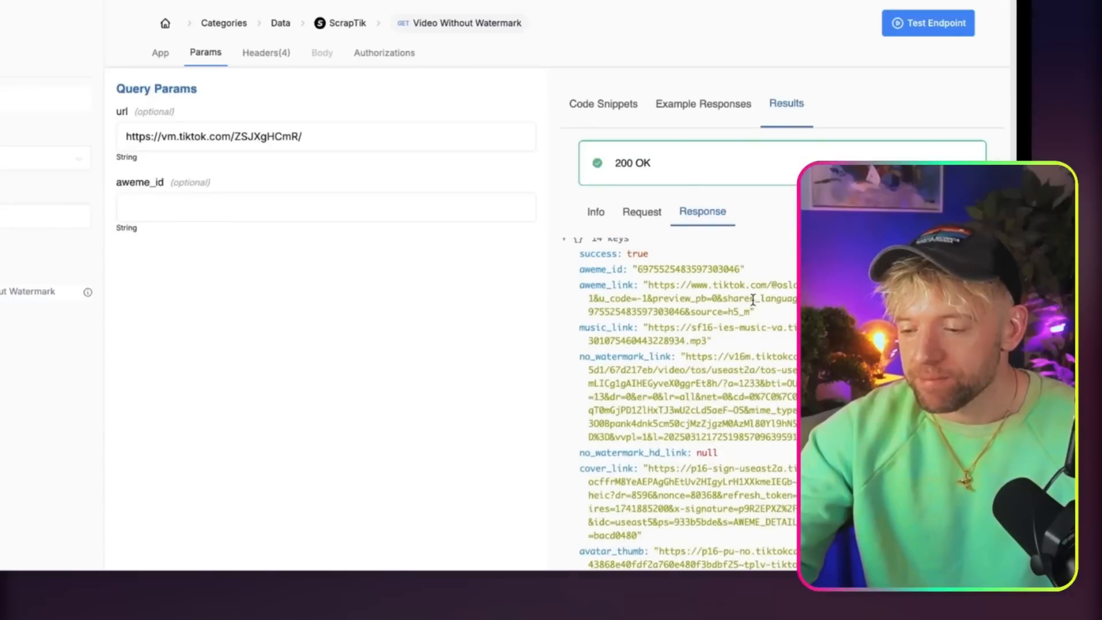
{"action": "triple_click", "coordinate": [795, 349]}
{"action": "left_click", "coordinate": [712, 307]}
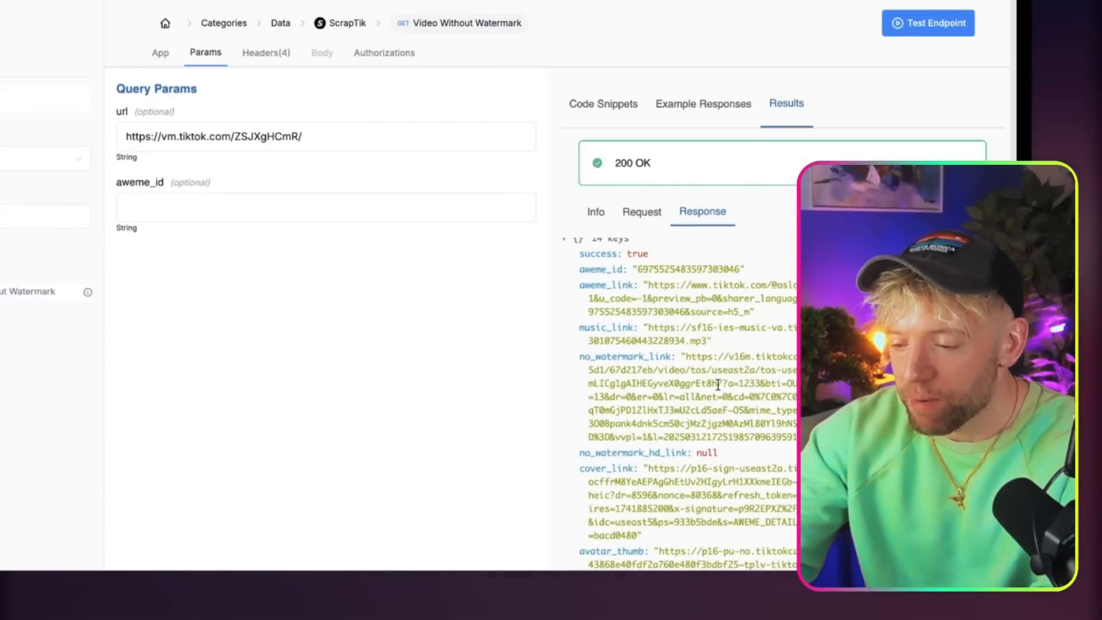
{"action": "scroll", "coordinate": [712, 311], "scroll_direction": "down", "scroll_amount": 1}
{"action": "scroll", "coordinate": [690, 310], "scroll_direction": "down", "scroll_amount": 3}
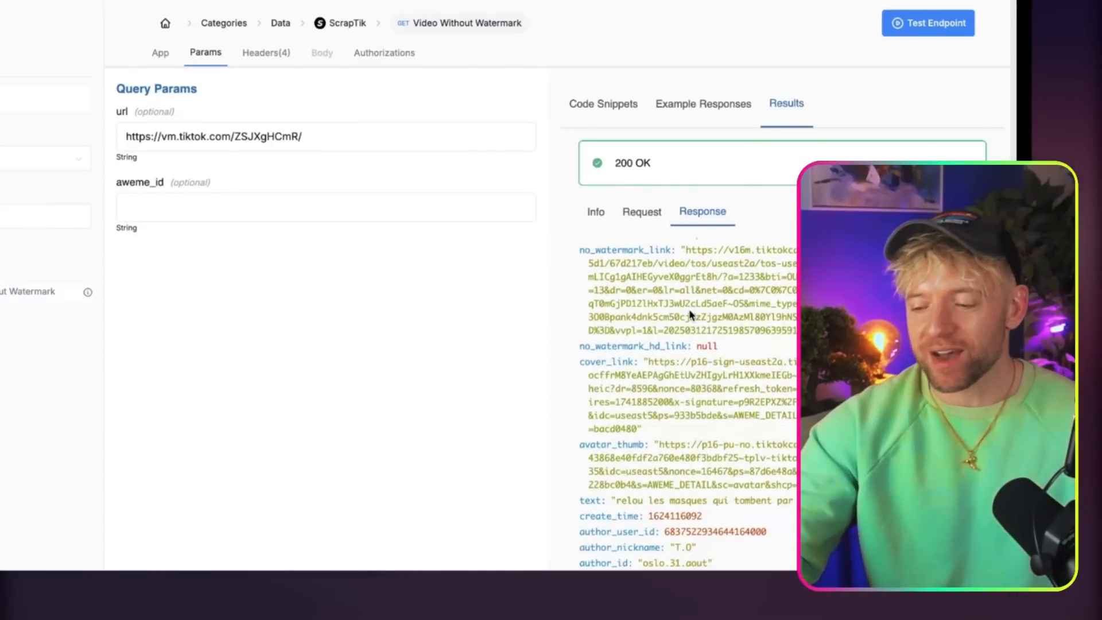
{"action": "scroll", "coordinate": [741, 368], "scroll_direction": "down", "scroll_amount": 3}
{"action": "scroll", "coordinate": [766, 402], "scroll_direction": "up", "scroll_amount": 2}
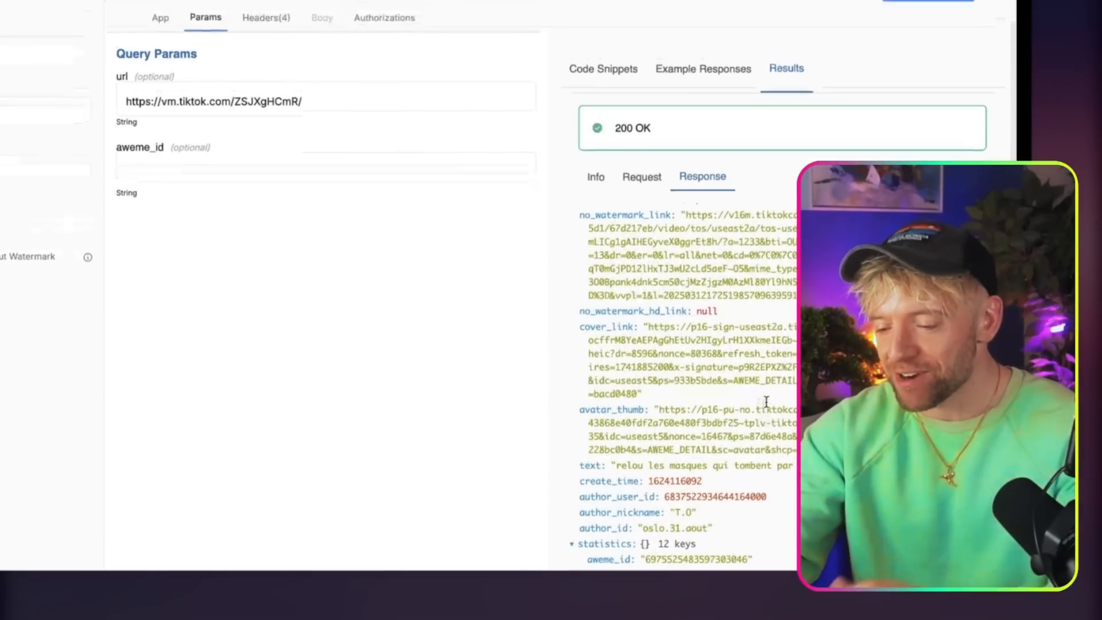
{"action": "scroll", "coordinate": [689, 344], "scroll_direction": "down", "scroll_amount": 6}
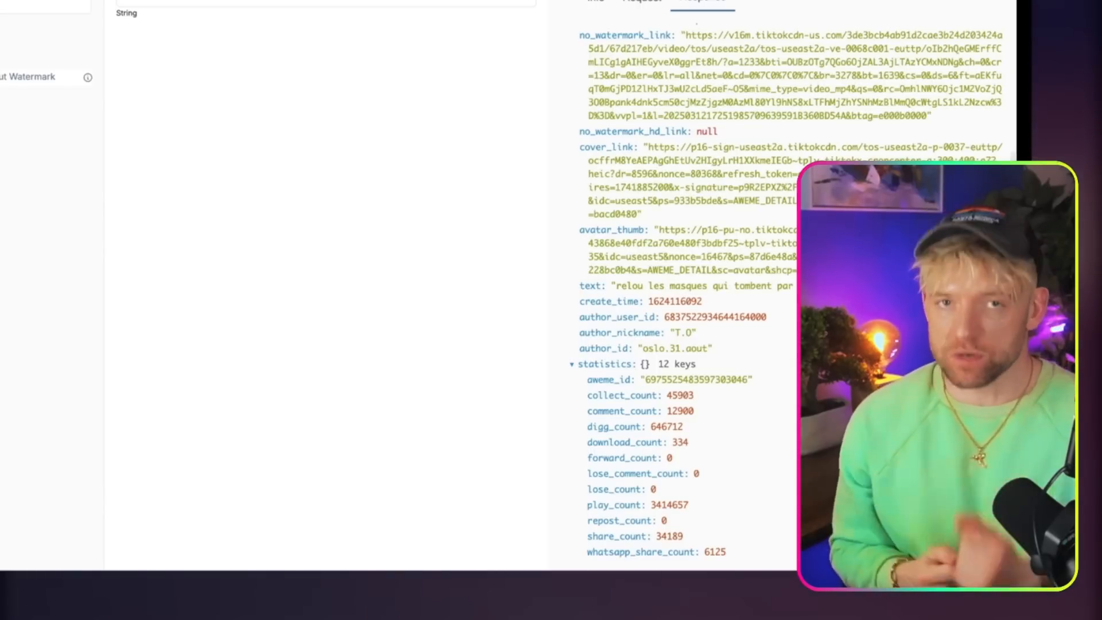
{"action": "scroll", "coordinate": [792, 287], "scroll_direction": "up", "scroll_amount": 1}
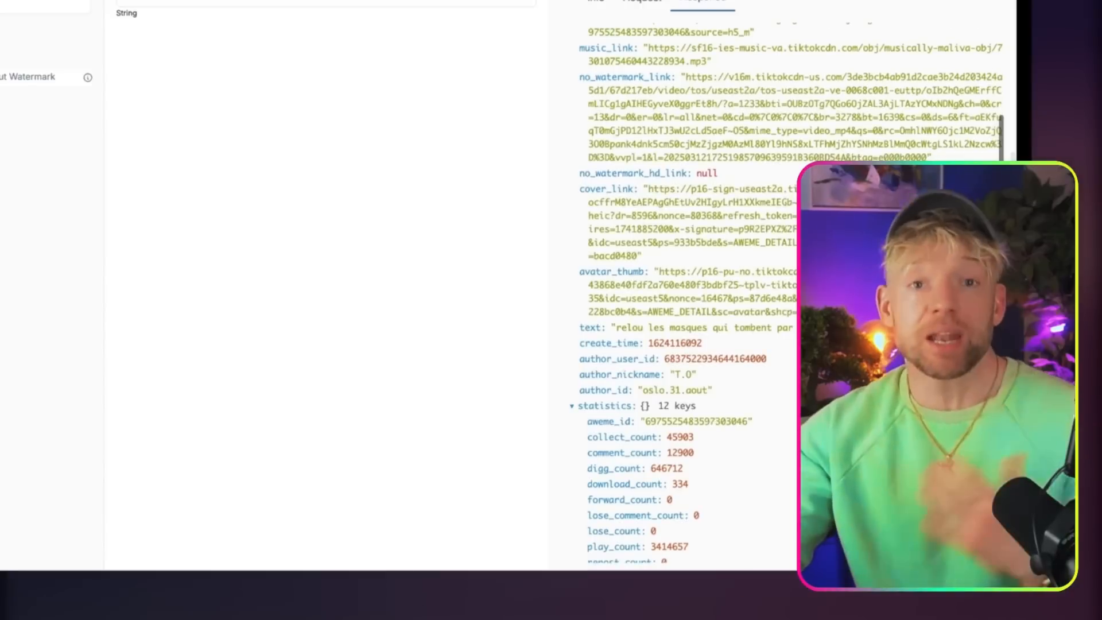
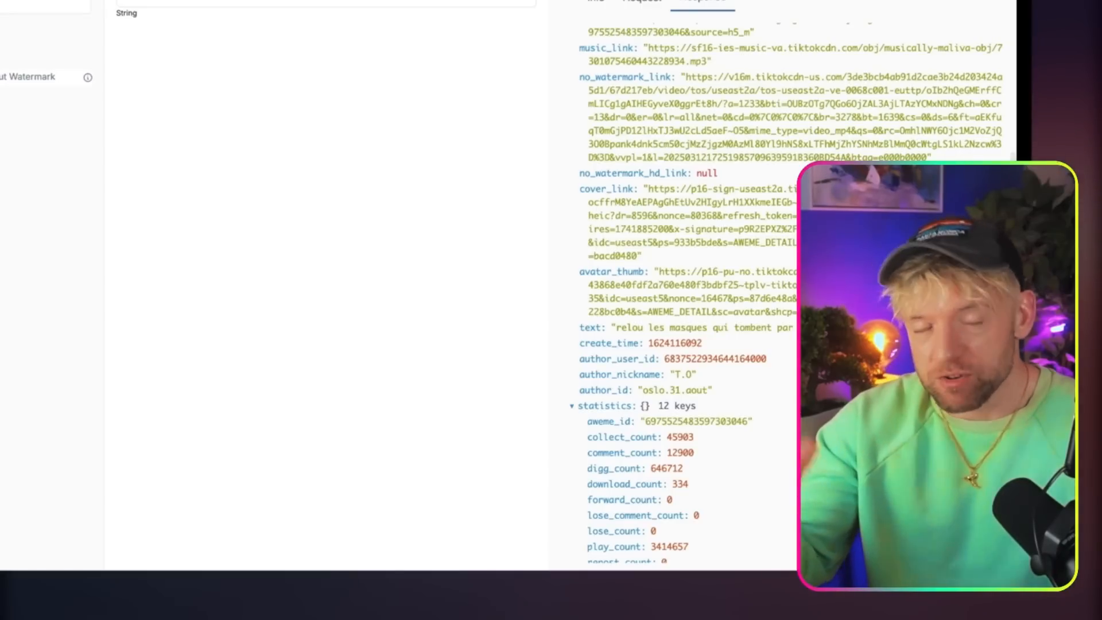
Copy the no_watermark_link URL from the ScrapTik response, open it in the browser, and mute and pause the video.
{"action": "scroll", "coordinate": [791, 287], "scroll_direction": "up", "scroll_amount": 2}
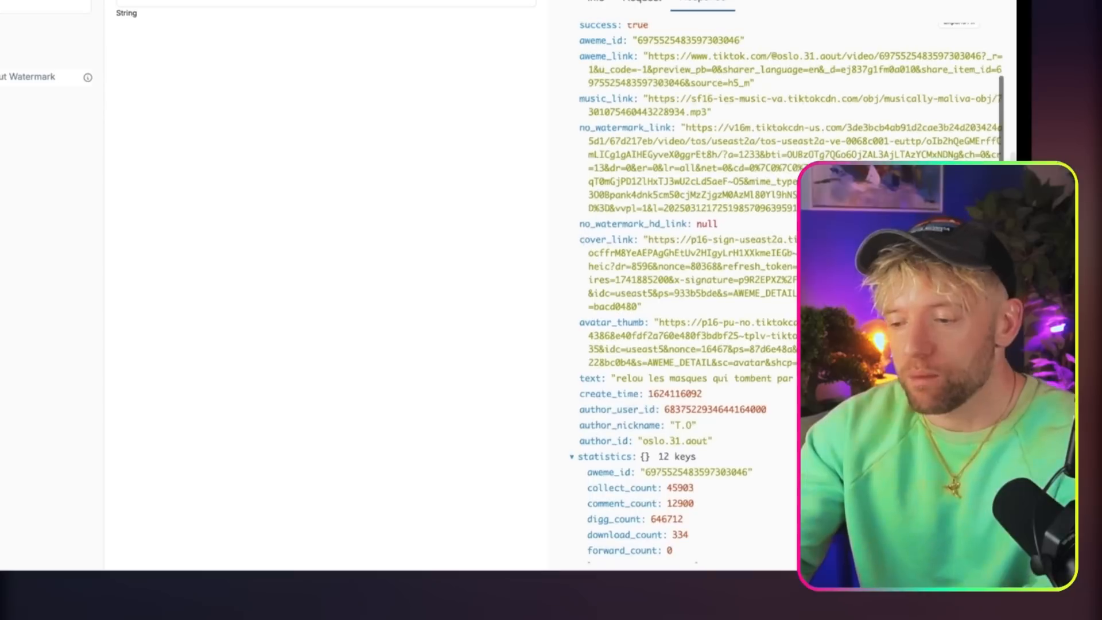
{"action": "triple_click", "coordinate": [805, 161]}
{"action": "left_click", "coordinate": [805, 163]}
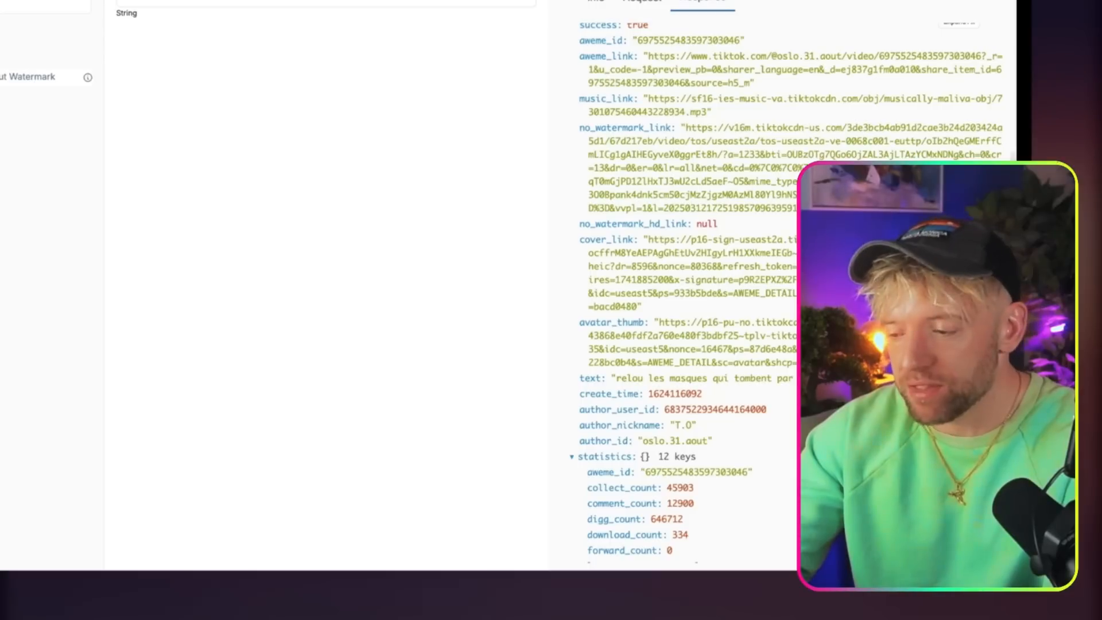
{"action": "left_click_drag", "start_coordinate": [799, 208], "coordinate": [688, 130]}
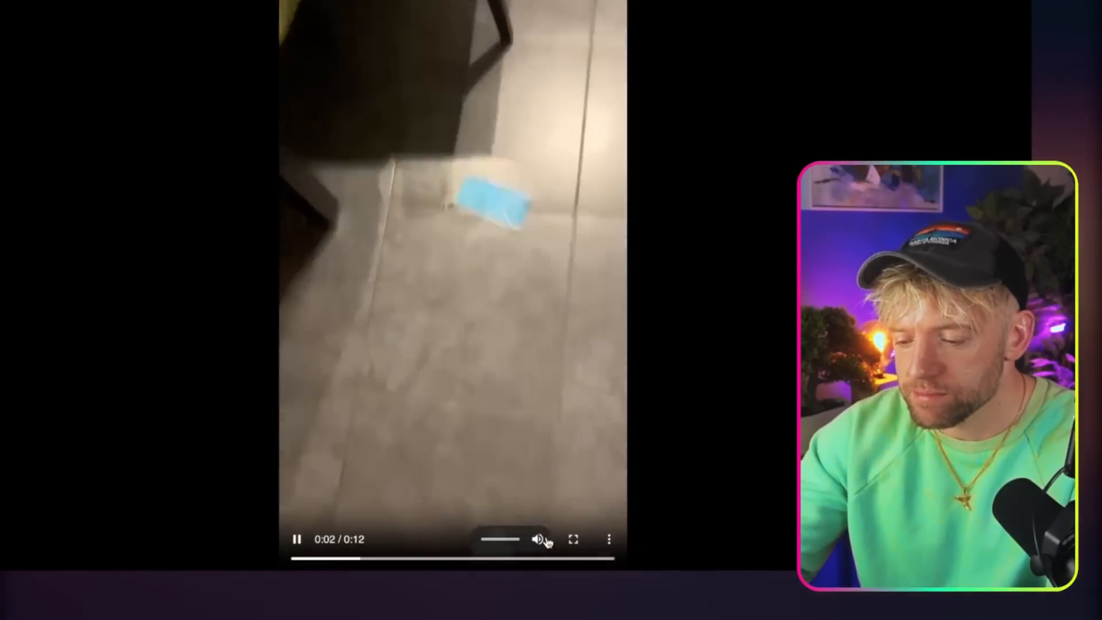
{"action": "left_click", "coordinate": [537, 539]}
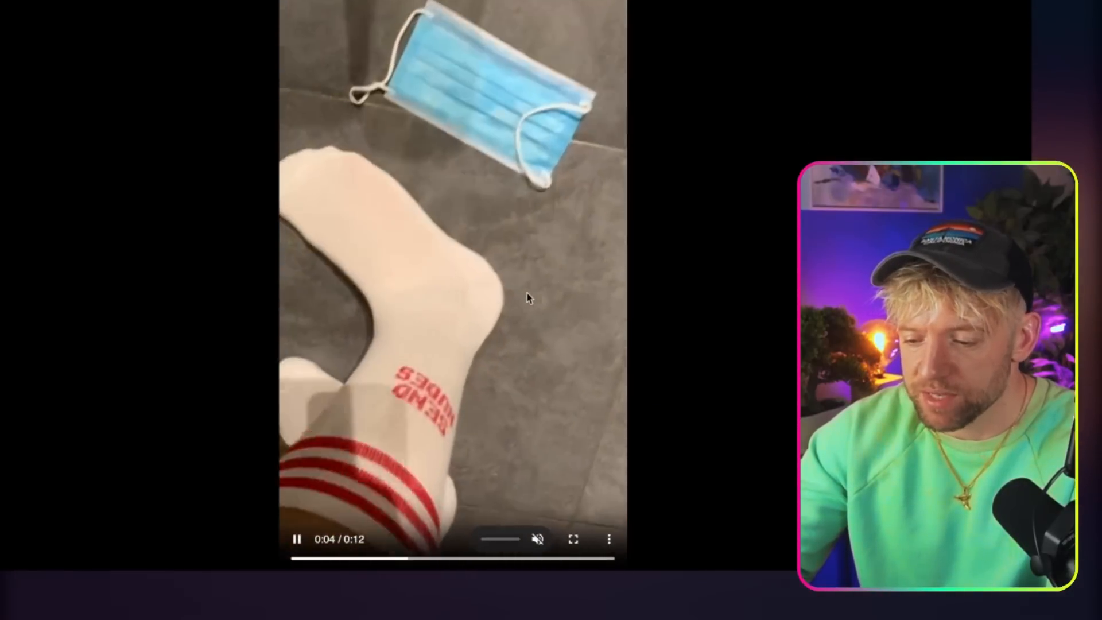
{"action": "left_click", "coordinate": [528, 296]}
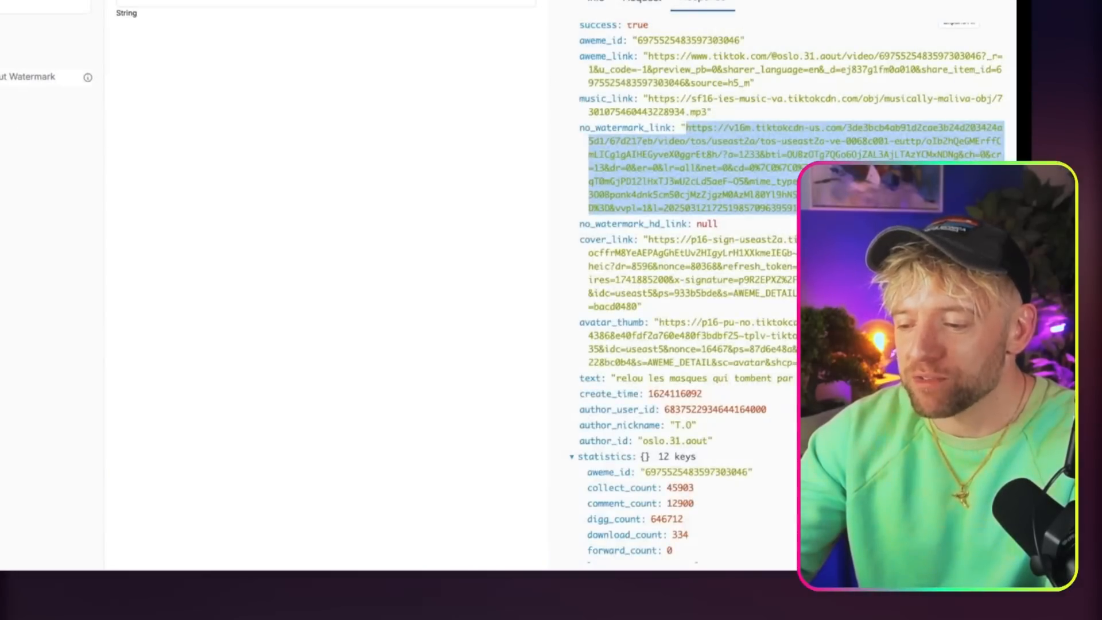
Copy the Shell cURL code snippet for the Video Without Watermark endpoint.
{"action": "scroll", "coordinate": [670, 159], "scroll_direction": "up", "scroll_amount": 2}
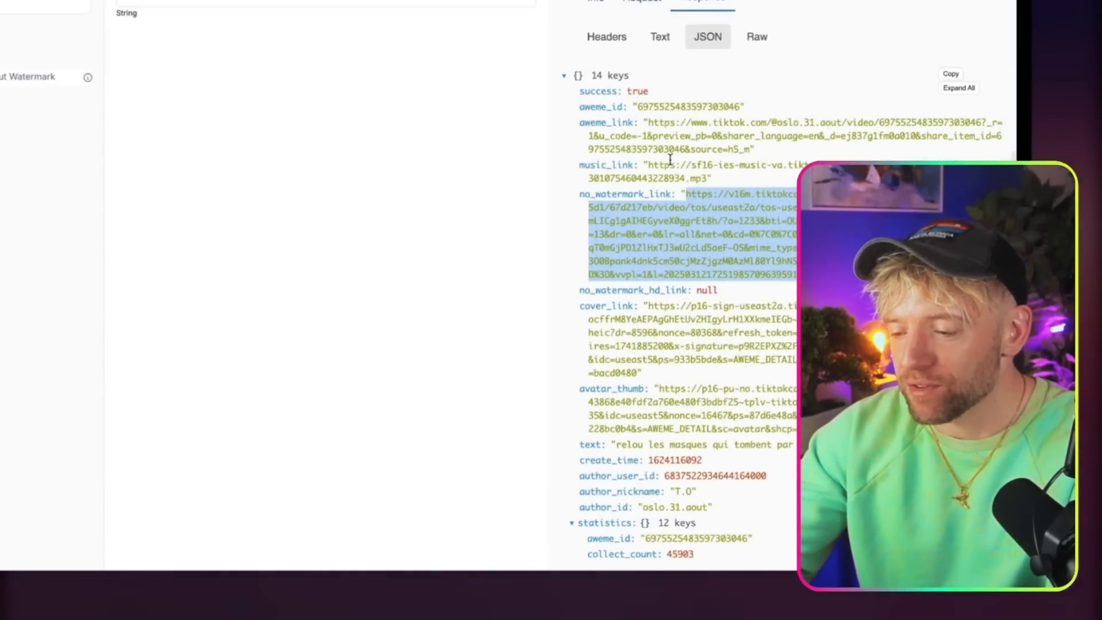
{"action": "scroll", "coordinate": [670, 159], "scroll_direction": "up", "scroll_amount": 5}
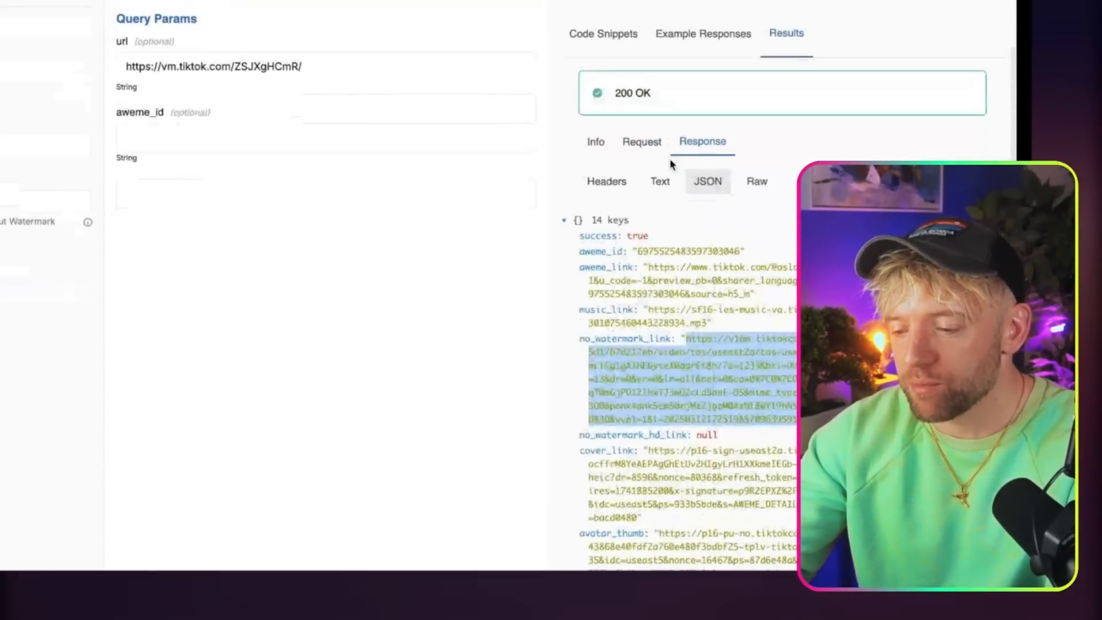
{"action": "scroll", "coordinate": [670, 165], "scroll_direction": "up", "scroll_amount": 1}
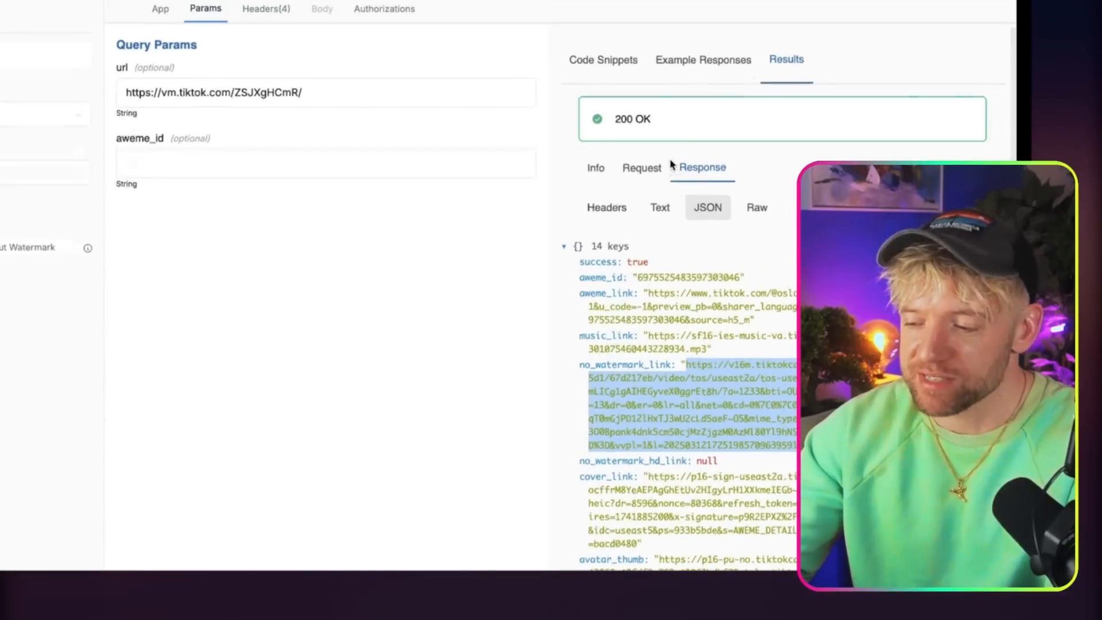
{"action": "left_click", "coordinate": [612, 61]}
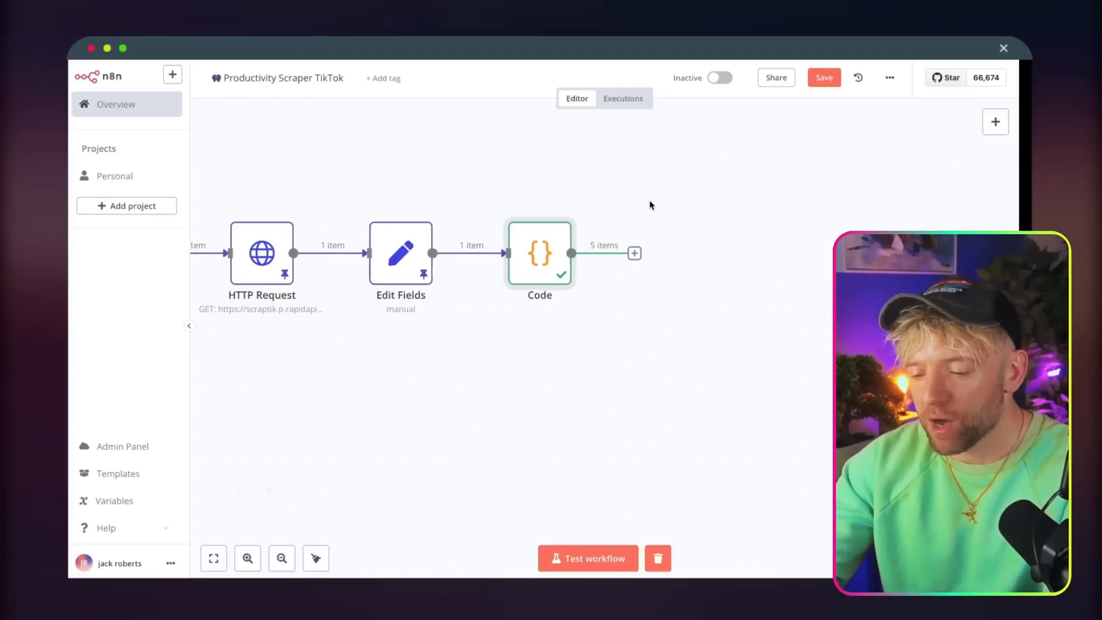
Switch to the n8n workflow and rename the HTTP Request node after Airtable as Grab the Video URLS.
{"action": "scroll", "coordinate": [651, 205], "scroll_direction": "right", "scroll_amount": 5}
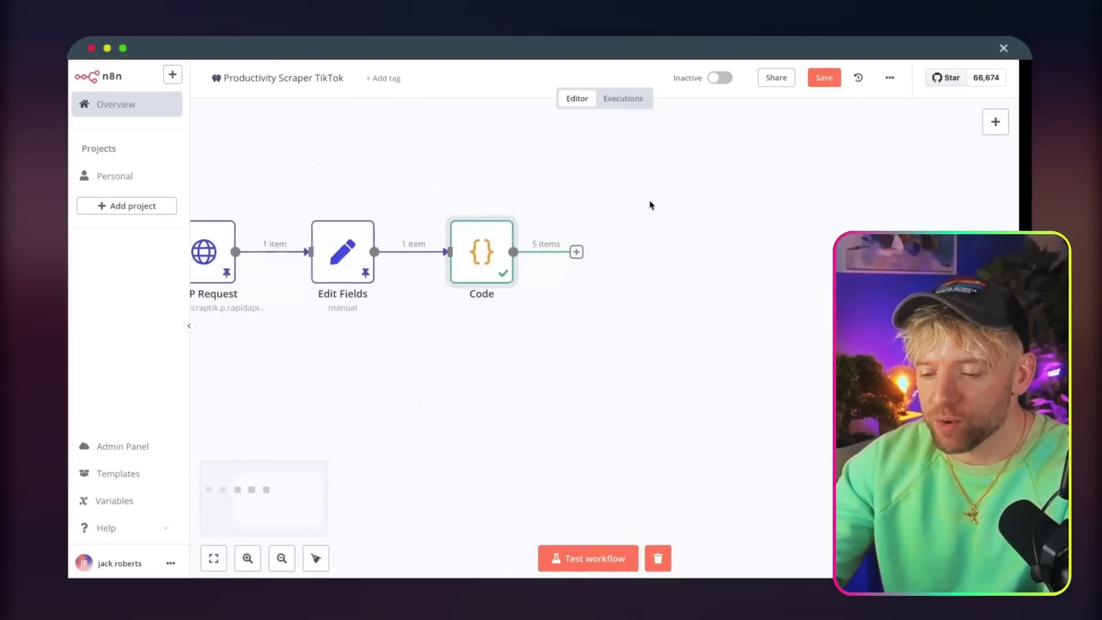
{"action": "scroll", "coordinate": [652, 205], "scroll_direction": "left", "scroll_amount": 5}
{"action": "scroll", "coordinate": [651, 205], "scroll_direction": "left", "scroll_amount": 4}
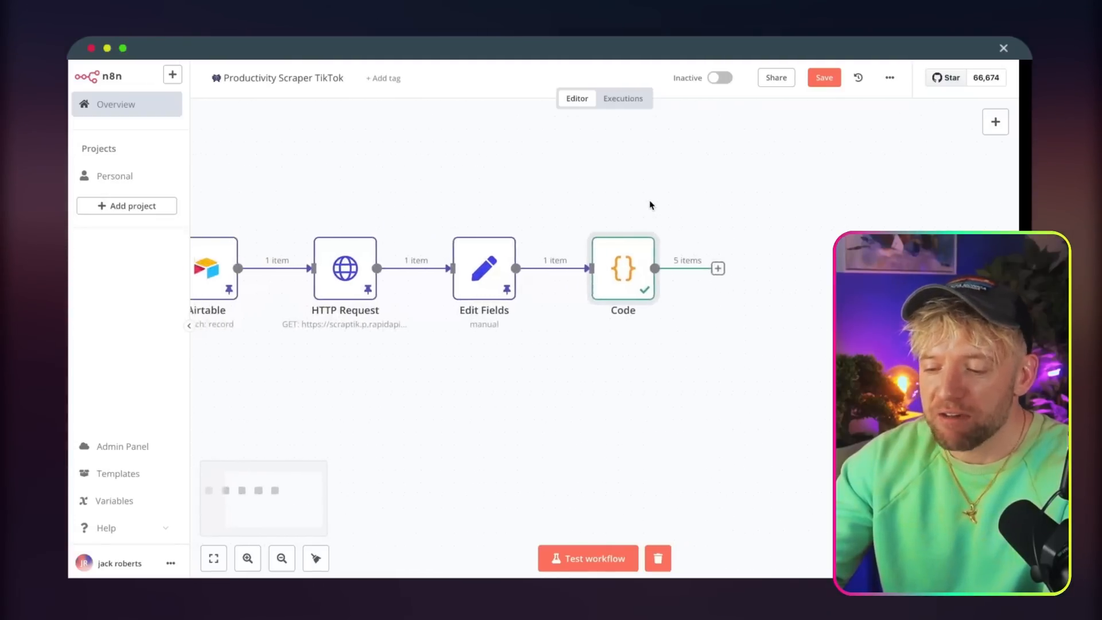
{"action": "right_click", "coordinate": [373, 272]}
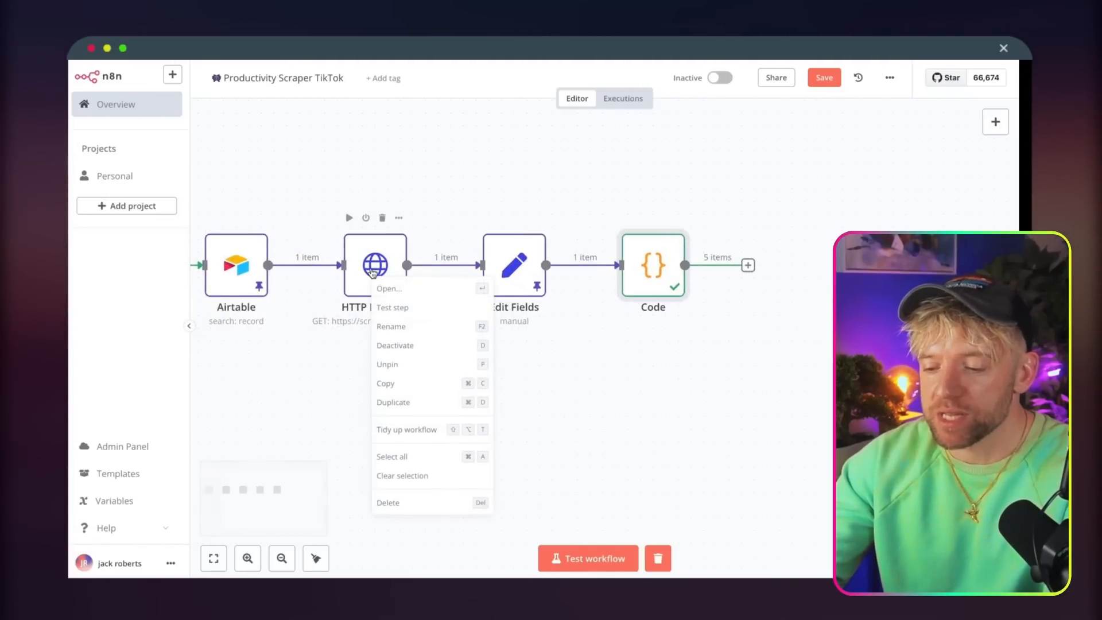
{"action": "left_click", "coordinate": [412, 327]}
{"action": "key", "text": "BackSpace"}
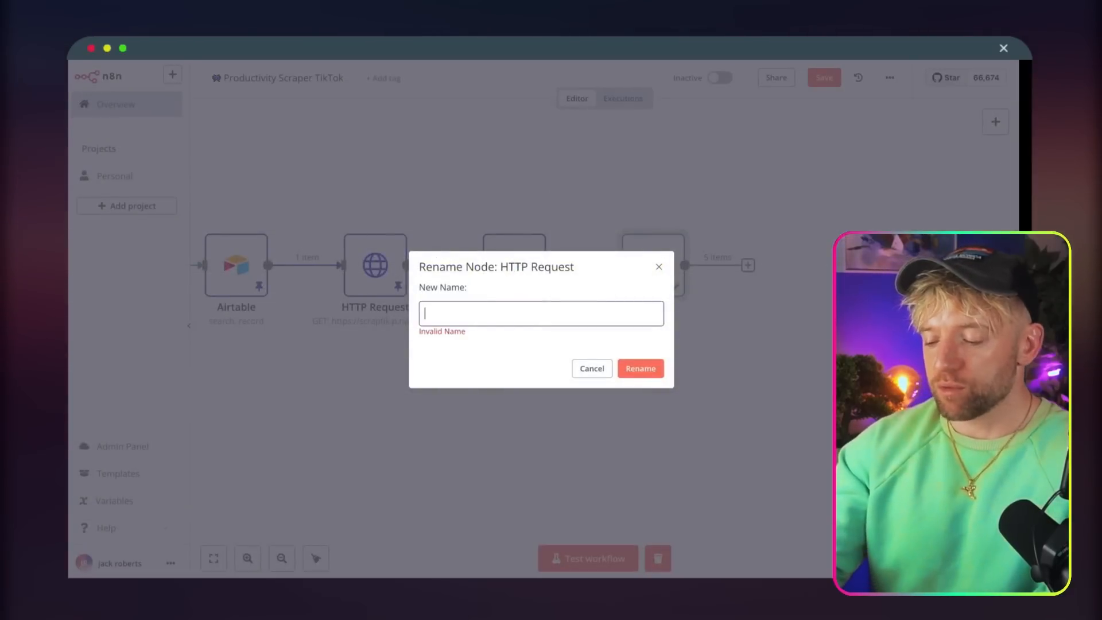
{"action": "type", "text": "Grab the VIDEO"}
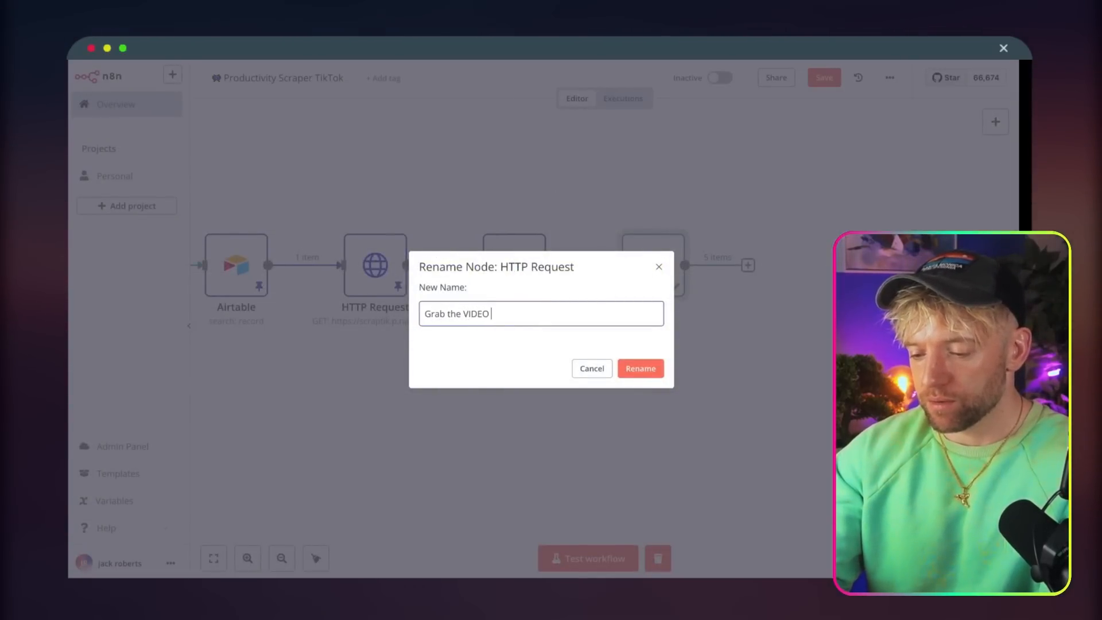
{"action": "type", "text": " URLS"}
{"action": "double_click", "coordinate": [480, 313]}
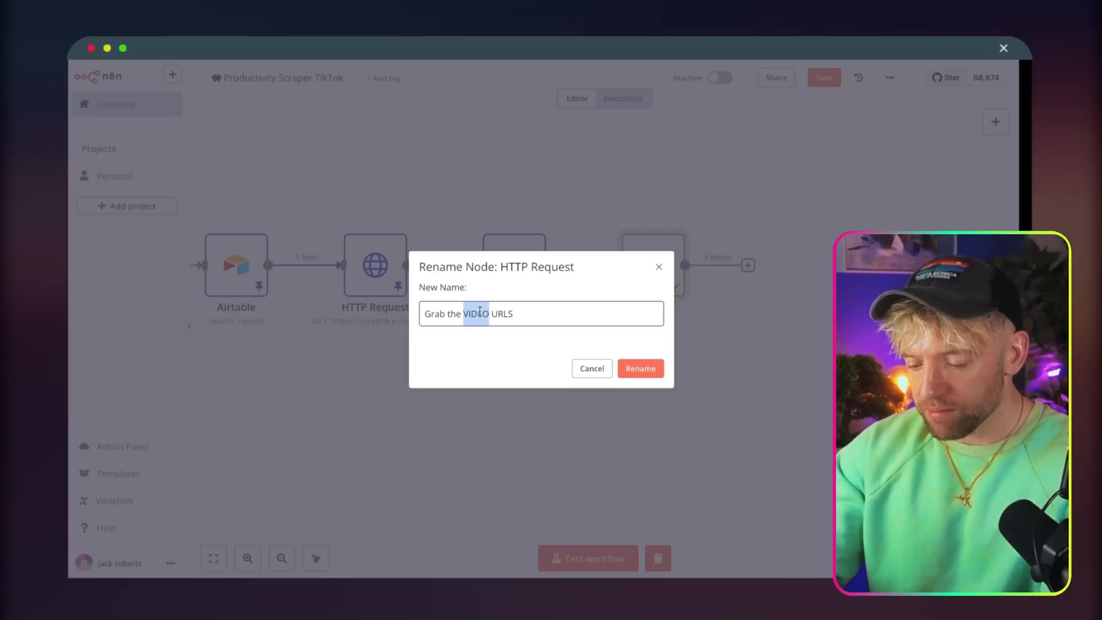
{"action": "type", "text": "Video"}
{"action": "left_click", "coordinate": [634, 365]}
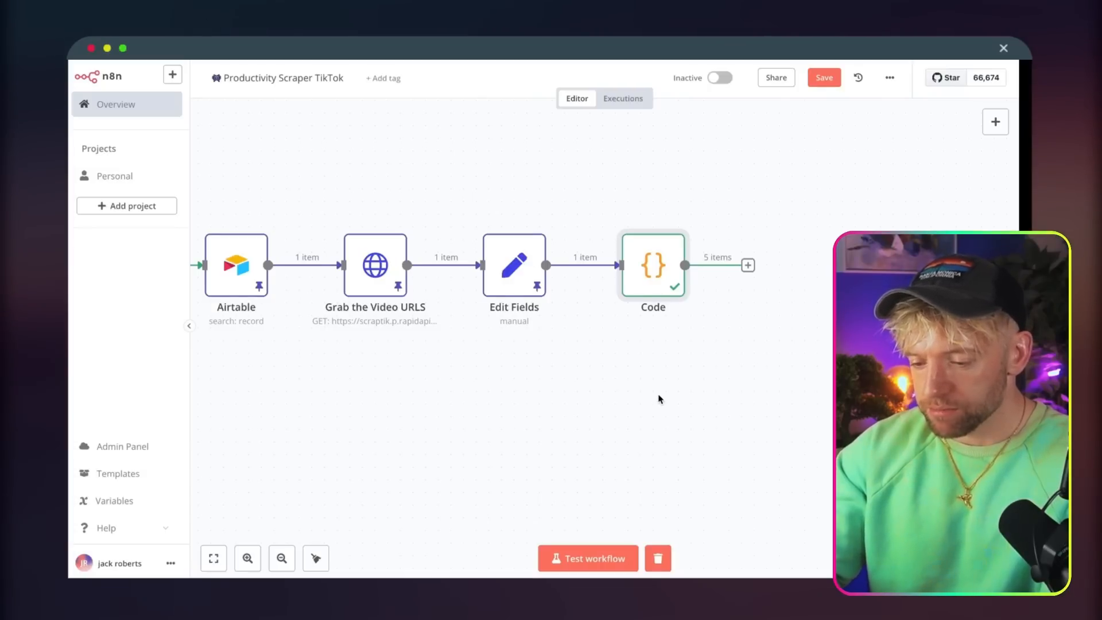
Add an HTTP Request node after the Code node and import the copied ScrapTik cURL command with its API key.
{"action": "scroll", "coordinate": [658, 397], "scroll_direction": "right", "scroll_amount": 5}
{"action": "scroll", "coordinate": [659, 400], "scroll_direction": "right", "scroll_amount": 5}
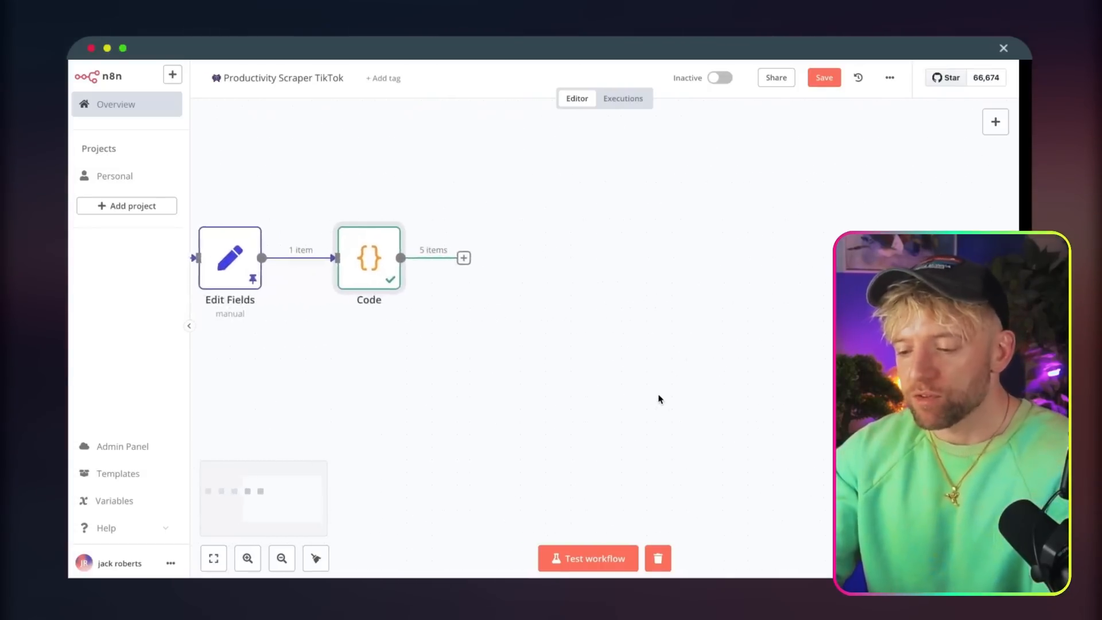
{"action": "left_click", "coordinate": [431, 256]}
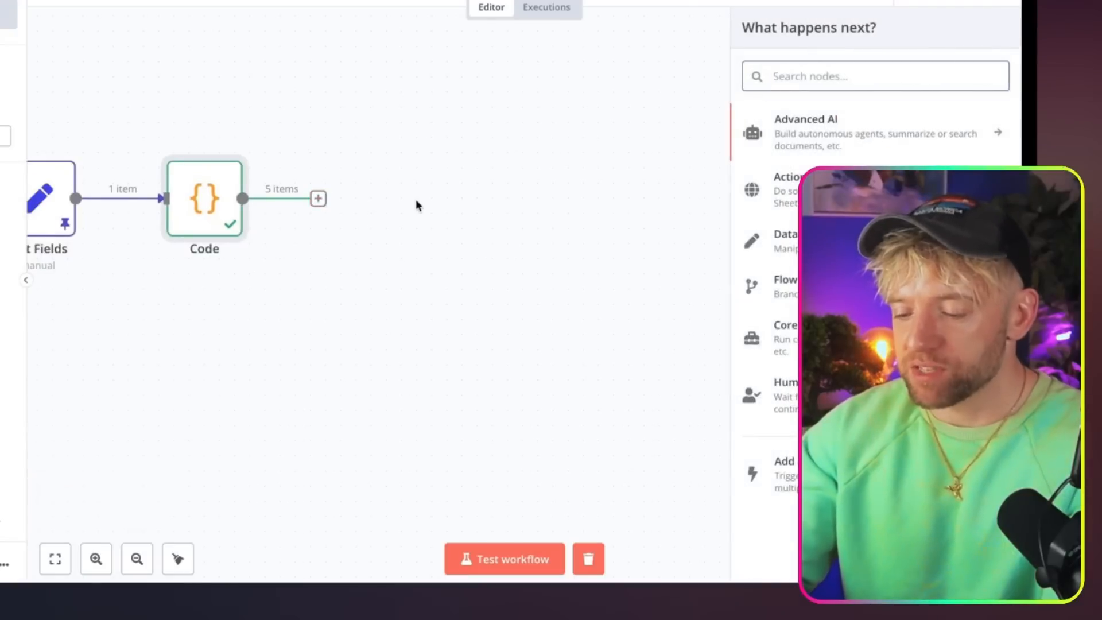
{"action": "type", "text": "http"}
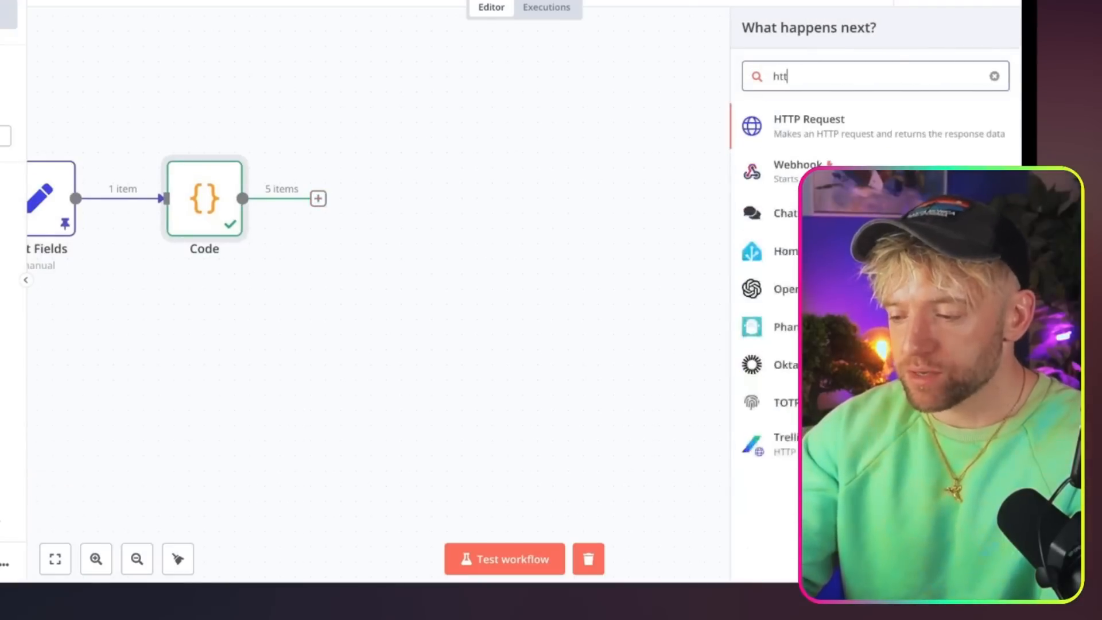
{"action": "left_click", "coordinate": [767, 126]}
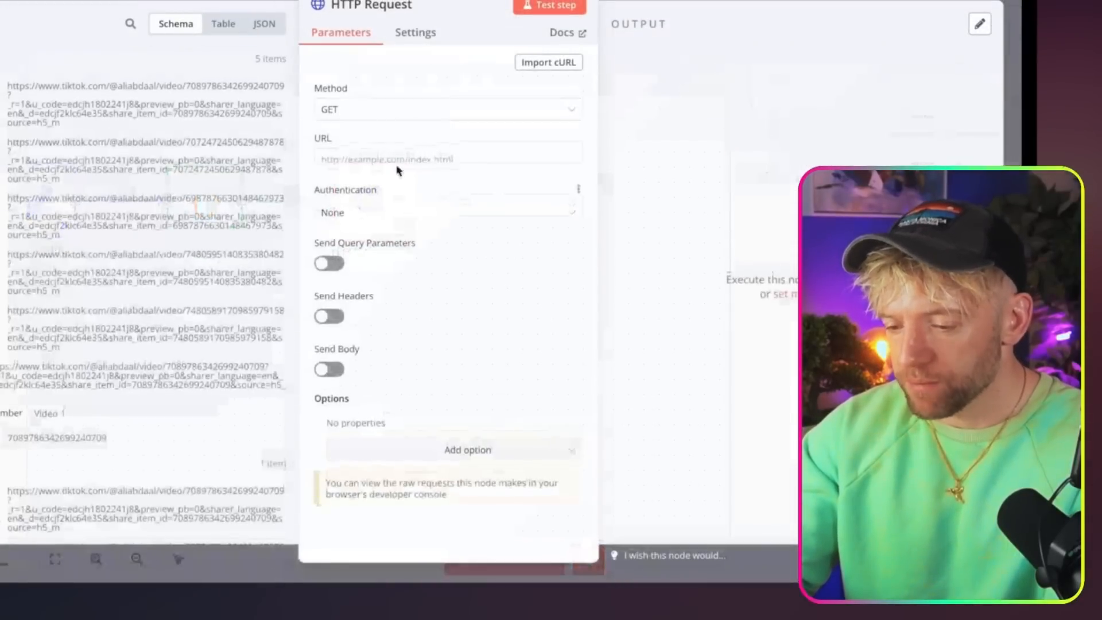
{"action": "left_click", "coordinate": [548, 58]}
{"action": "key", "text": "BackSpace"}
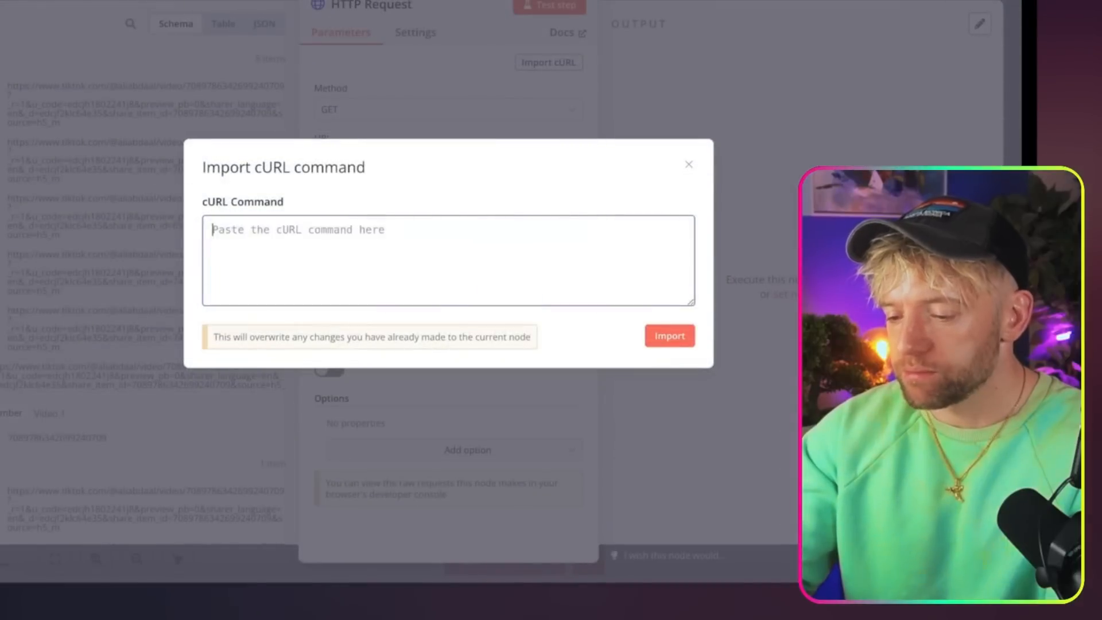
{"action": "left_click", "coordinate": [679, 339]}
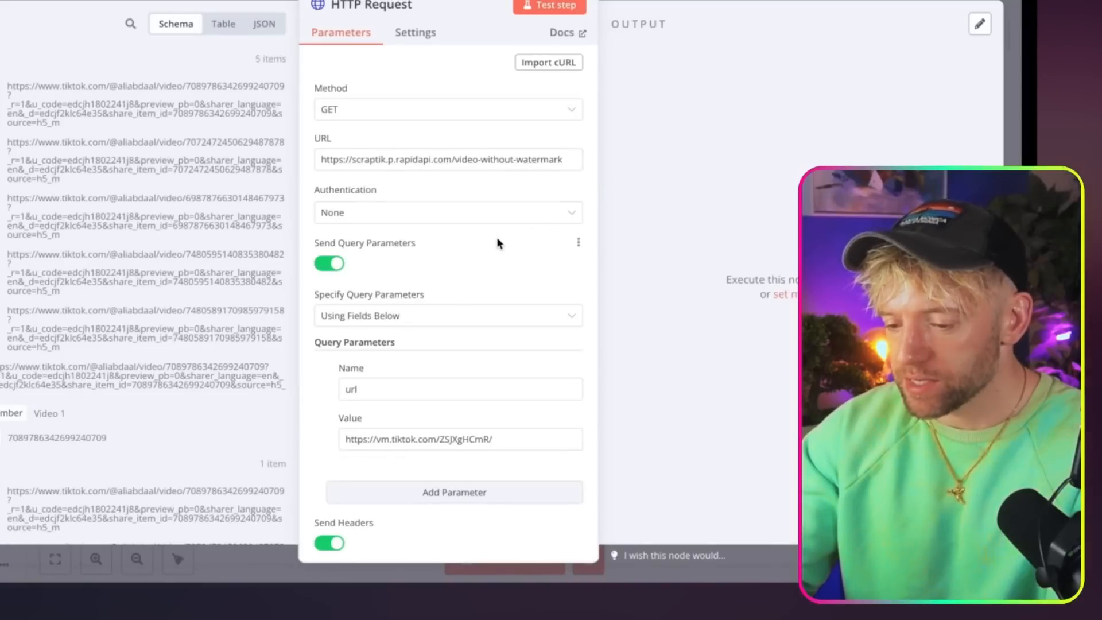
Replace the sample link in the url query parameter with the expression {{$node["Code"].json.url}}.
{"action": "scroll", "coordinate": [497, 241], "scroll_direction": "down", "scroll_amount": 3}
{"action": "triple_click", "coordinate": [461, 325]}
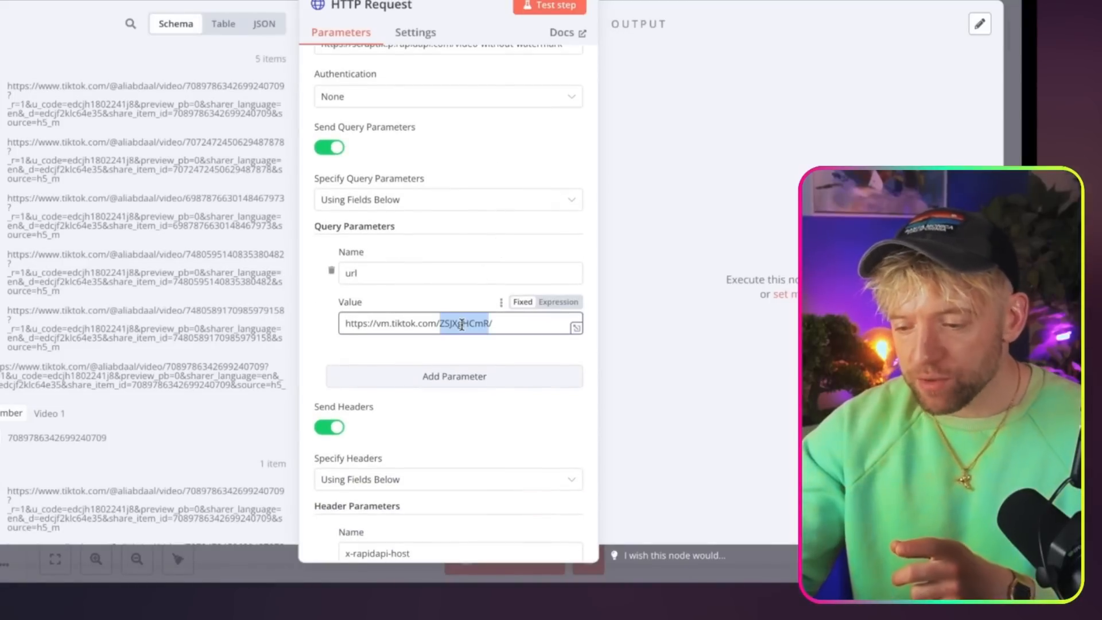
{"action": "key", "text": "BackSpace"}
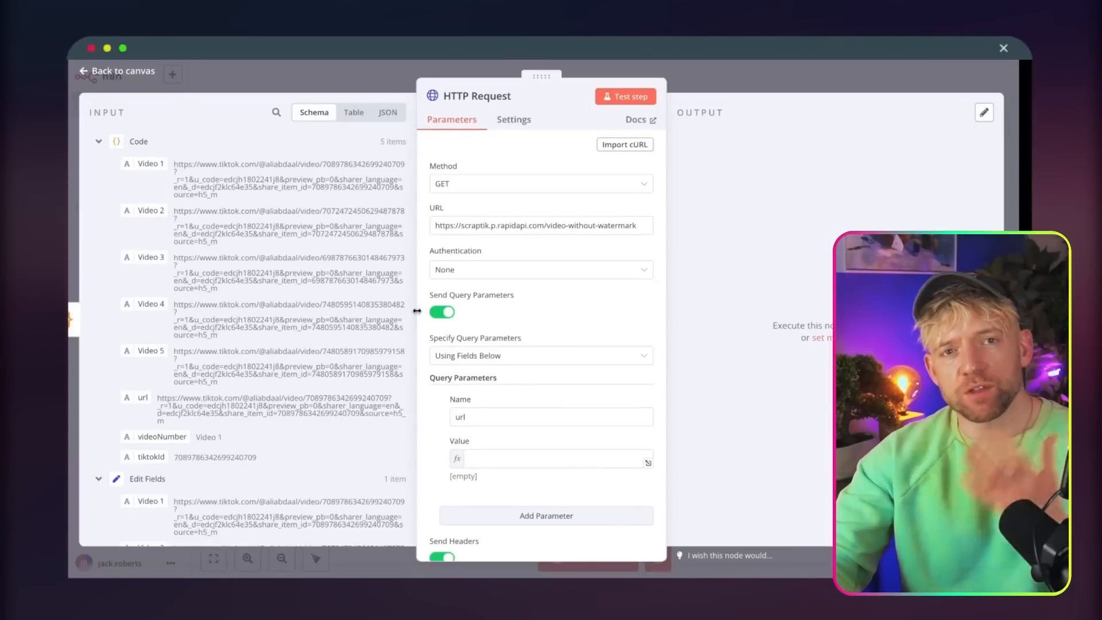
{"action": "left_click_drag", "start_coordinate": [159, 166], "coordinate": [510, 458]}
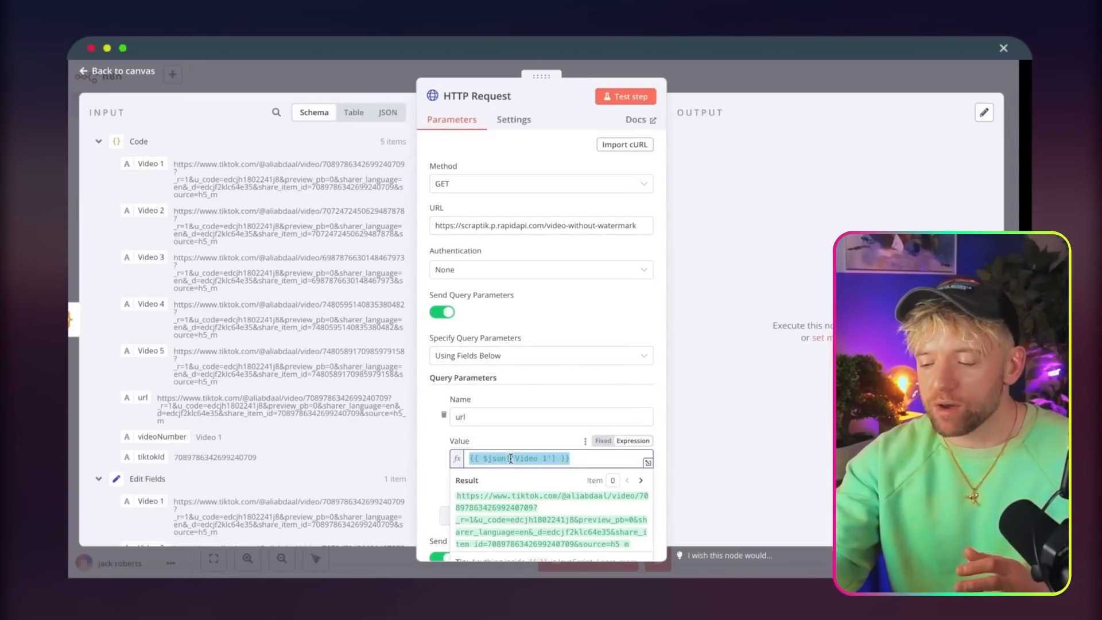
{"action": "key", "text": "BackSpace"}
{"action": "type", "text": "{{$node[\"Code\"].json.url}}"}
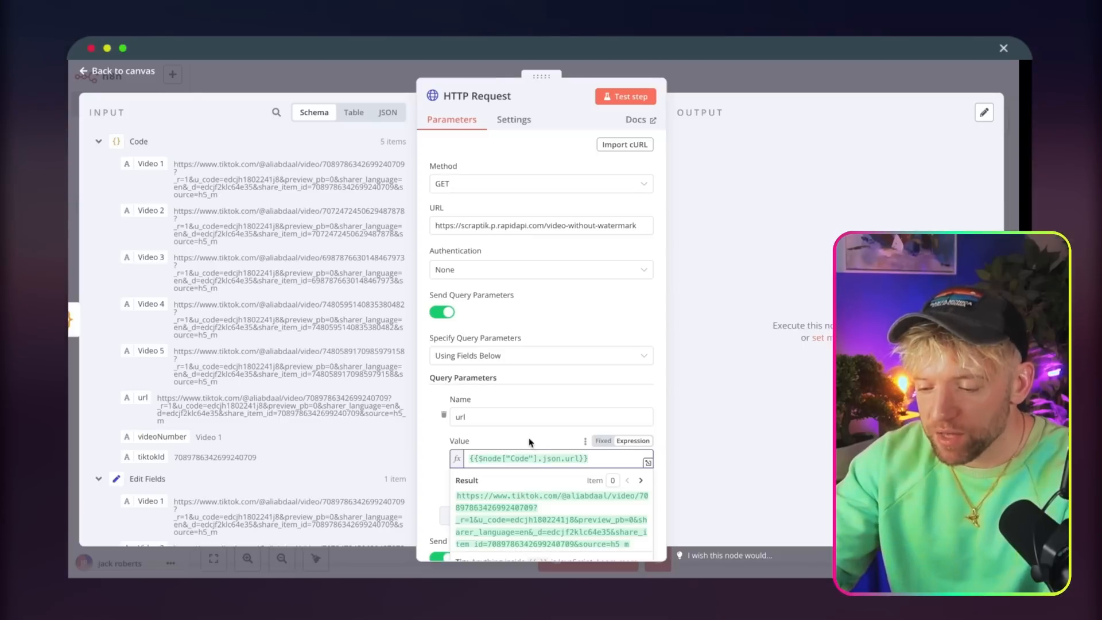
{"action": "left_click", "coordinate": [527, 441]}
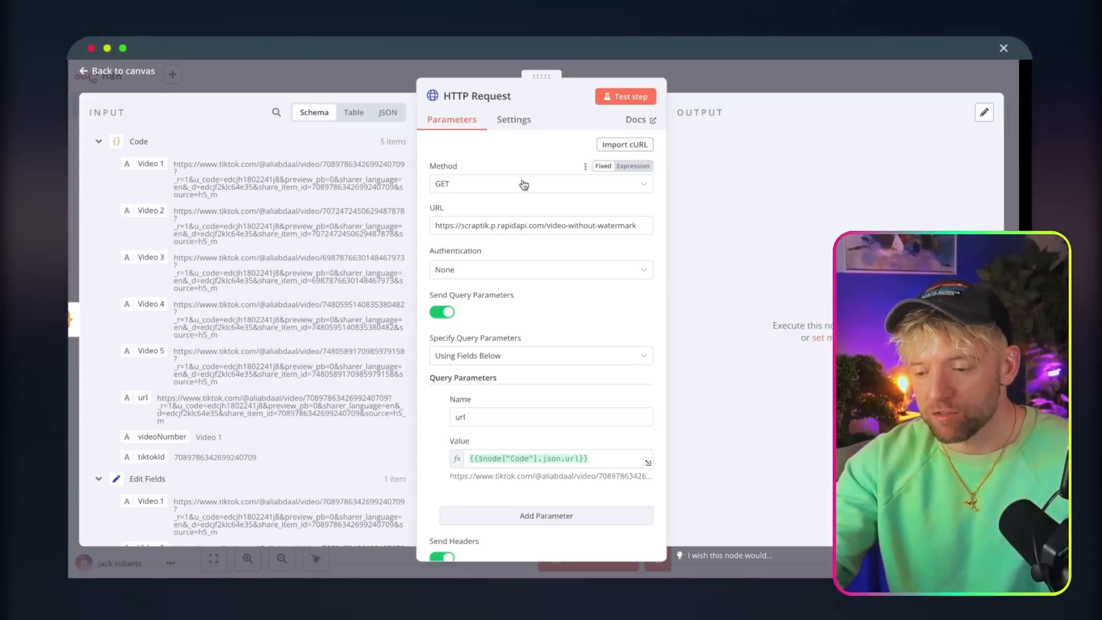
Test the HTTP Request node and look through the output's video links and statistics.
{"action": "left_click", "coordinate": [617, 100]}
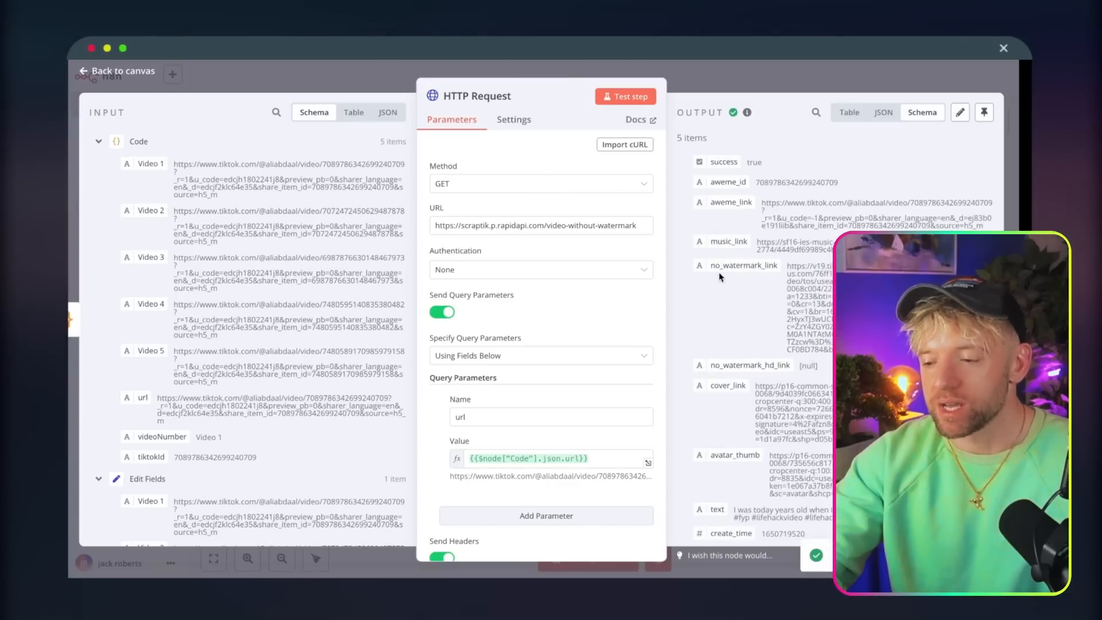
{"action": "scroll", "coordinate": [744, 291], "scroll_direction": "down", "scroll_amount": 1}
{"action": "scroll", "coordinate": [744, 291], "scroll_direction": "down", "scroll_amount": 5}
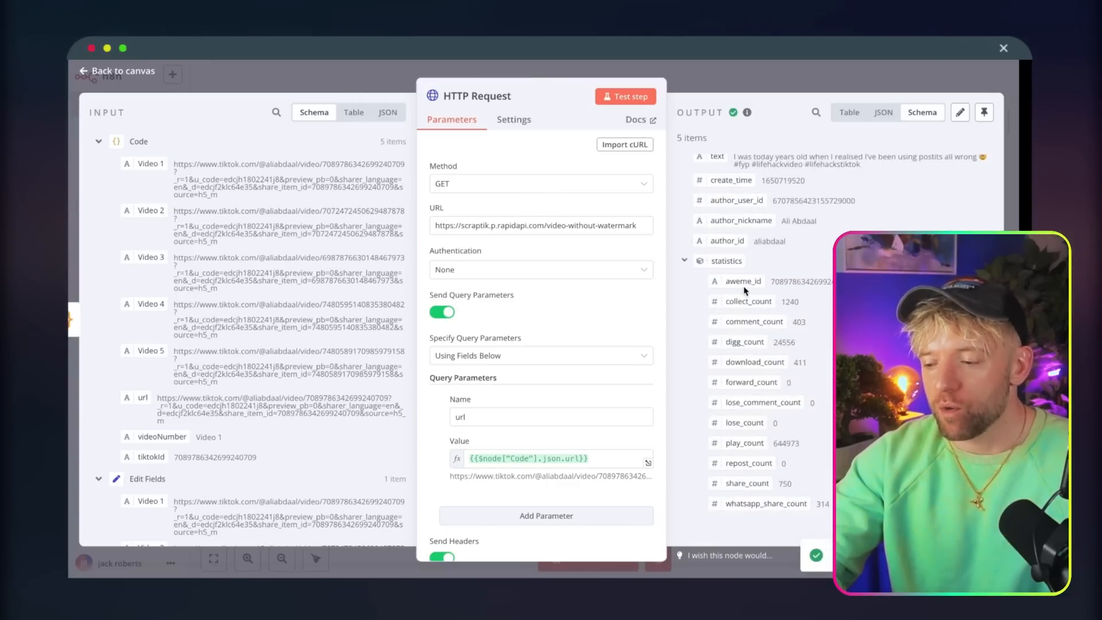
{"action": "scroll", "coordinate": [741, 274], "scroll_direction": "up", "scroll_amount": 5}
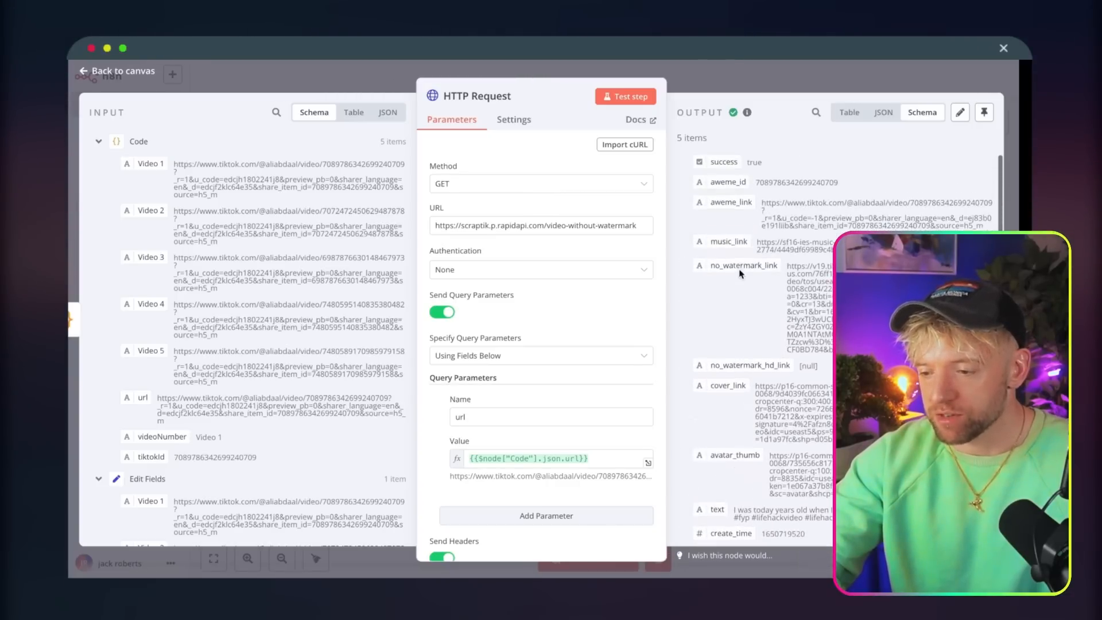
Open the output's no_watermark_link in the browser to check the video, pause it, and return to the n8n canvas.
{"action": "triple_click", "coordinate": [795, 283]}
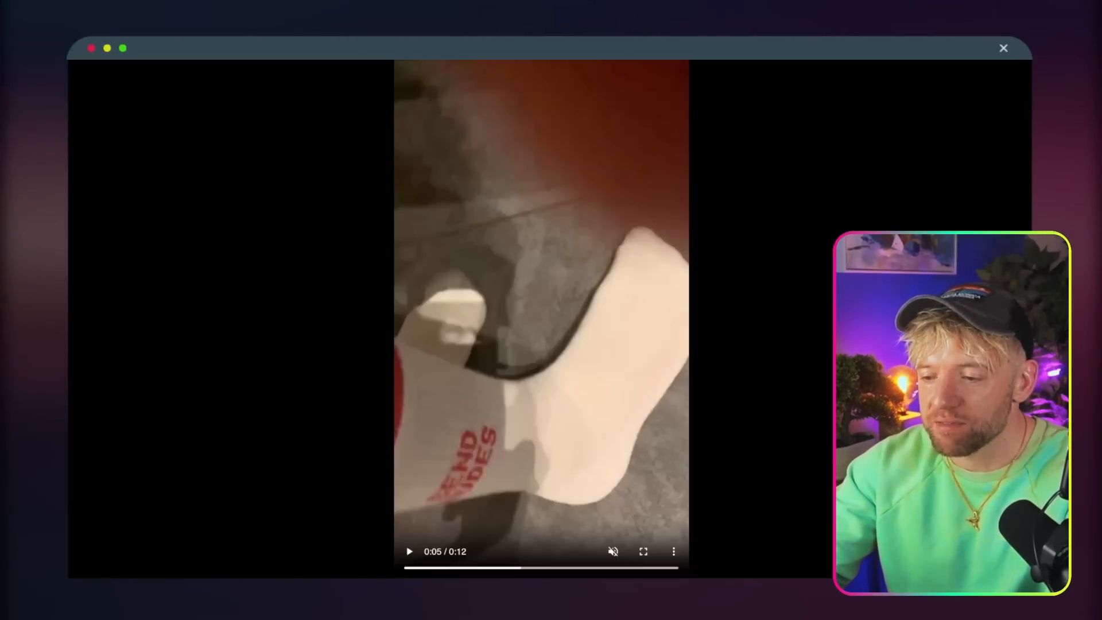
{"action": "key", "text": "super+v"}
{"action": "key", "text": "Return"}
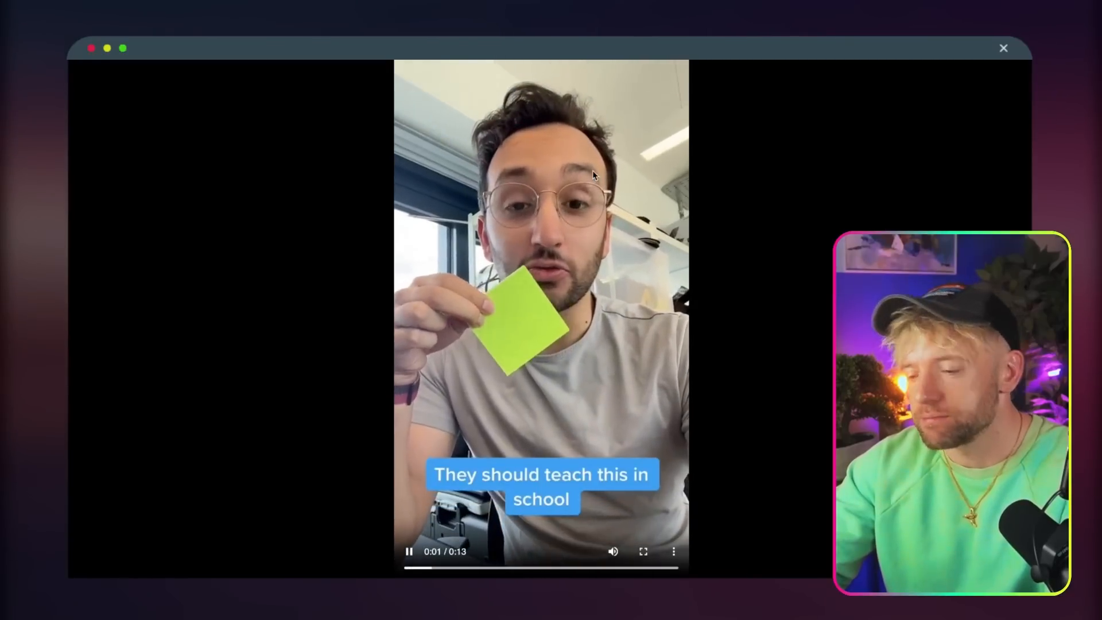
{"action": "left_click", "coordinate": [592, 172]}
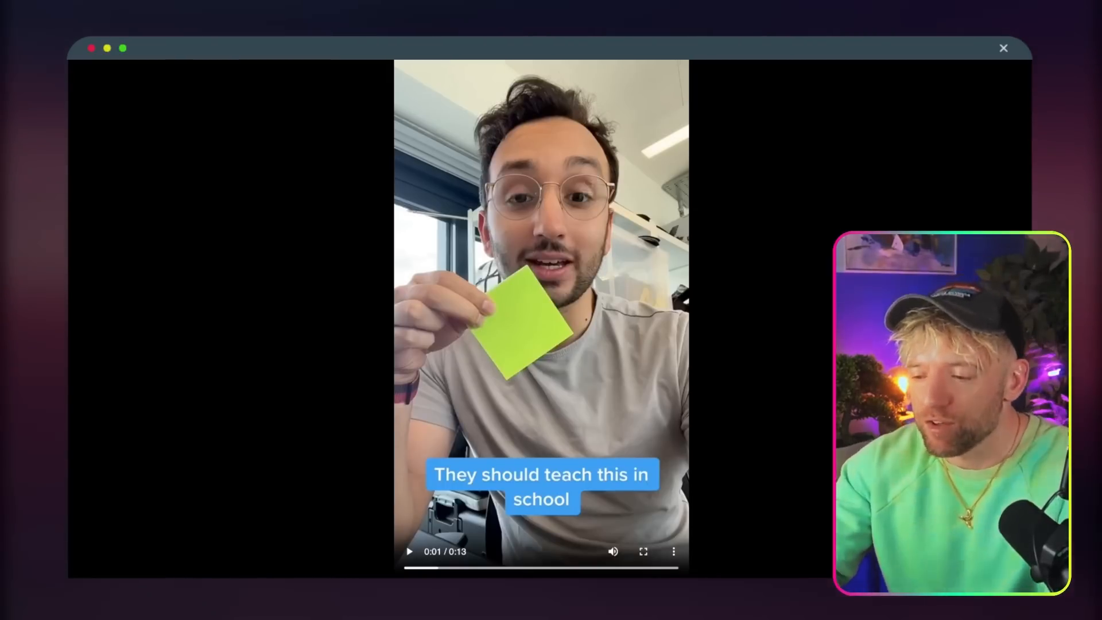
{"action": "left_click", "coordinate": [702, 48]}
{"action": "left_click", "coordinate": [737, 69]}
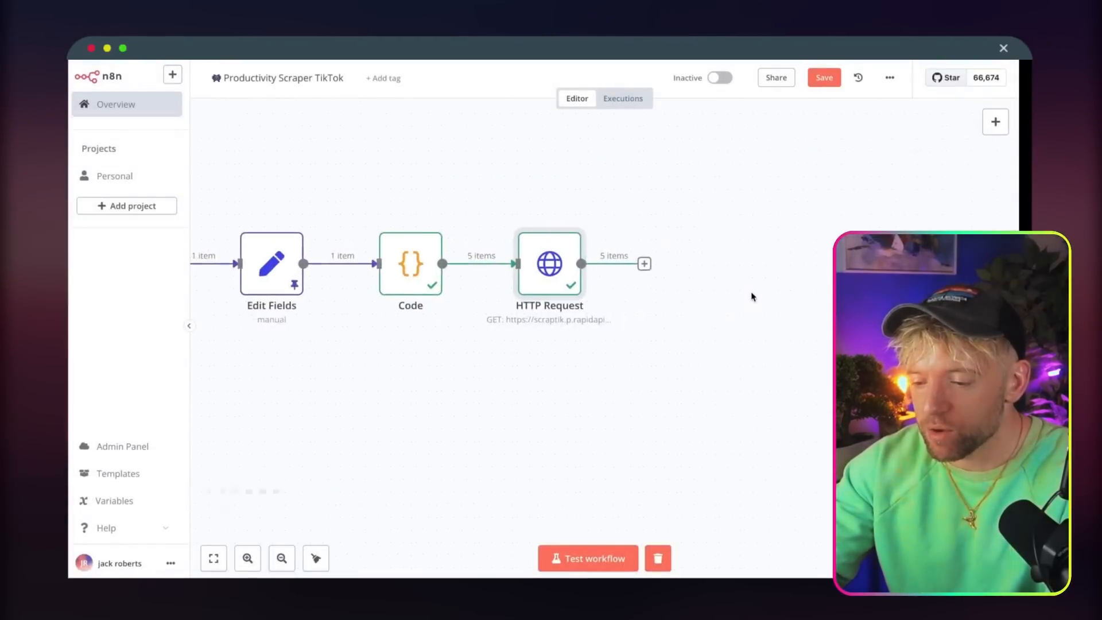
Rename the HTTP Request node after the Code node to "Get downloadable URL".
{"action": "right_click", "coordinate": [592, 258]}
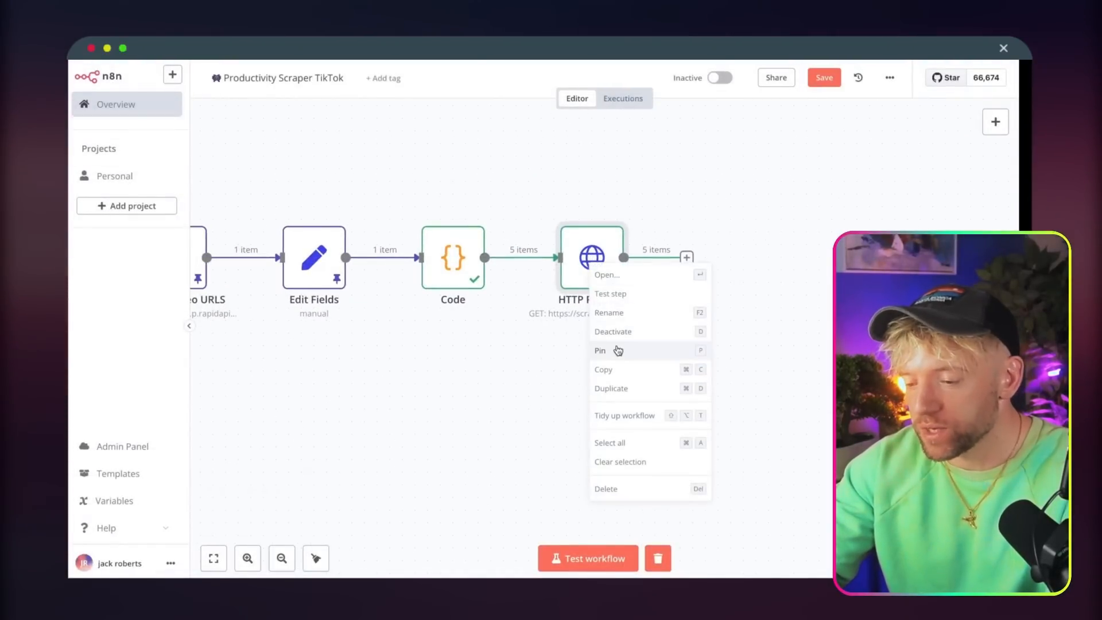
{"action": "left_click", "coordinate": [609, 313]}
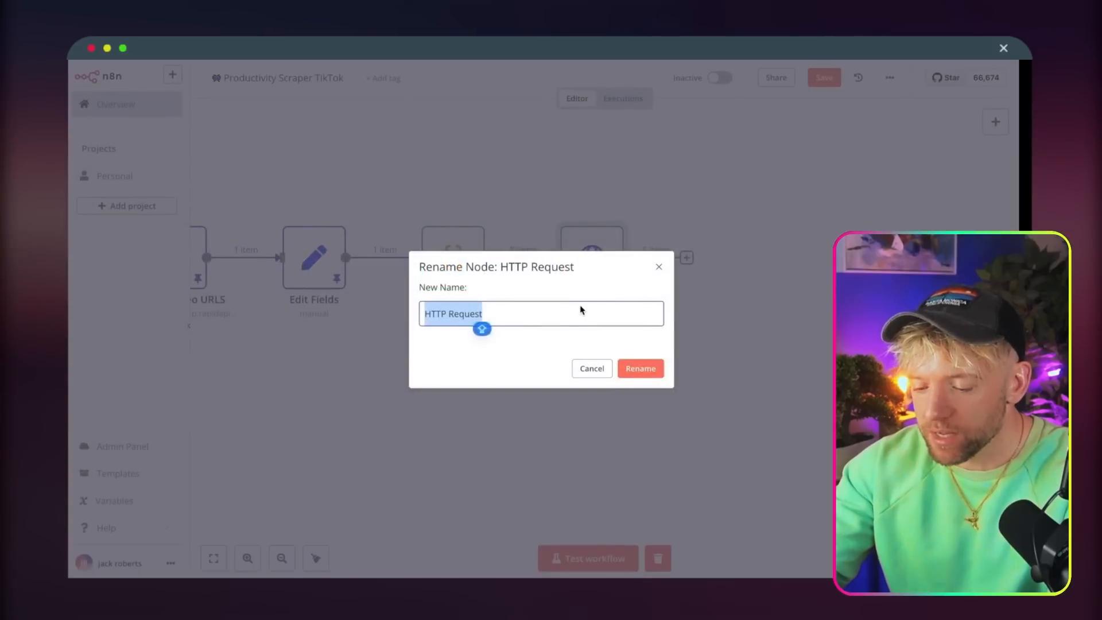
{"action": "type", "text": "Get downloadable URL"}
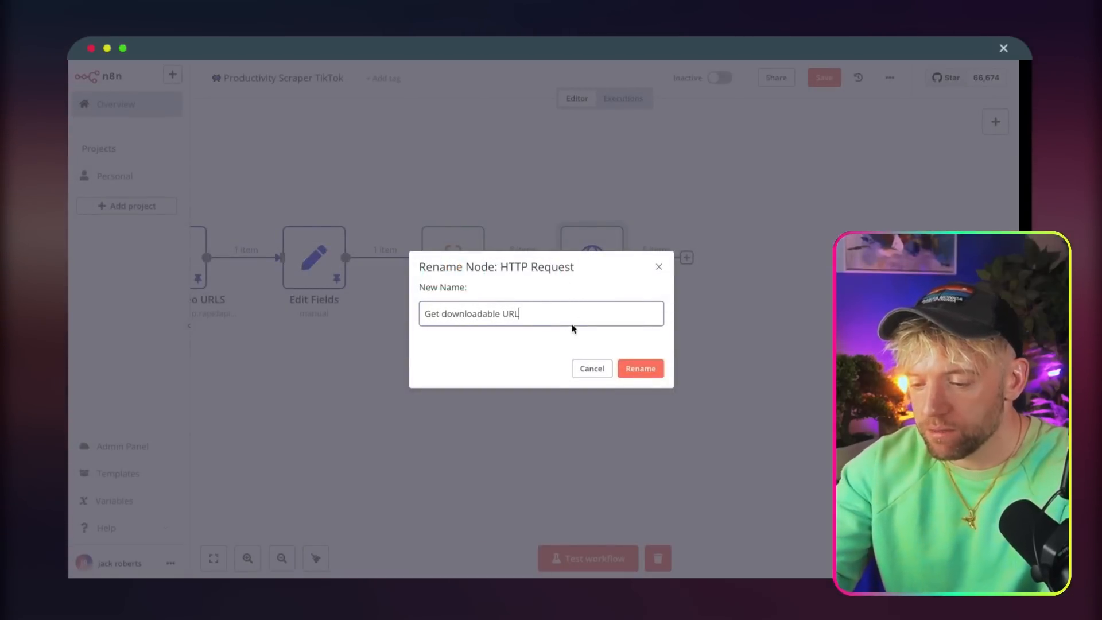
{"action": "left_click", "coordinate": [644, 369]}
Add a new HTTP Request node after the Get downloadable URL node.
{"action": "scroll", "coordinate": [655, 138], "scroll_direction": "right", "scroll_amount": 2}
{"action": "scroll", "coordinate": [654, 138], "scroll_direction": "left", "scroll_amount": 5}
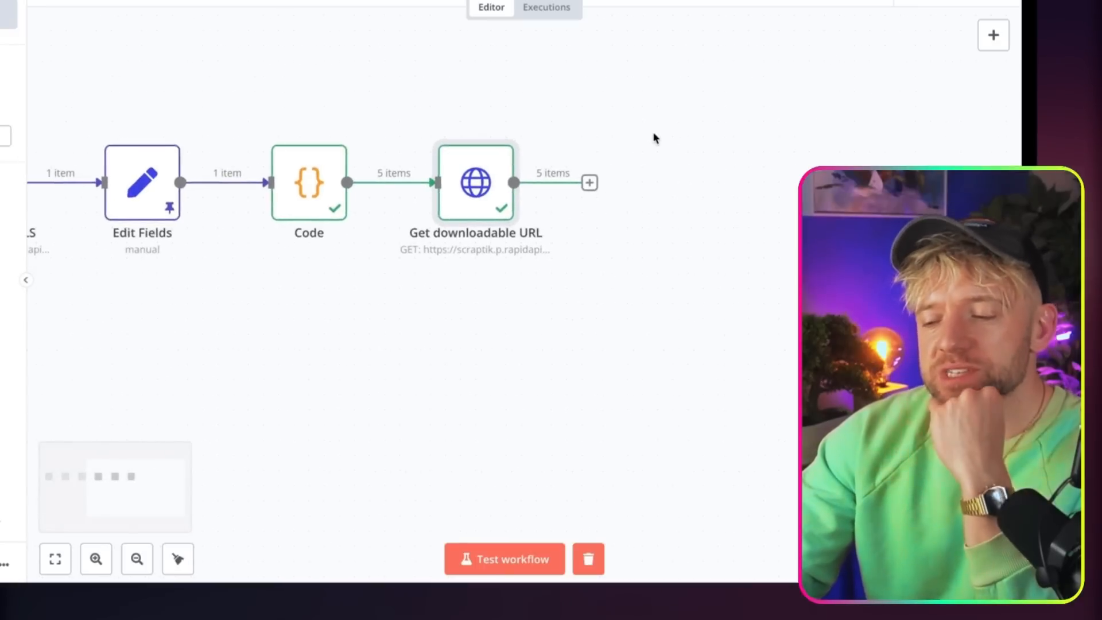
{"action": "scroll", "coordinate": [656, 150], "scroll_direction": "right", "scroll_amount": 2}
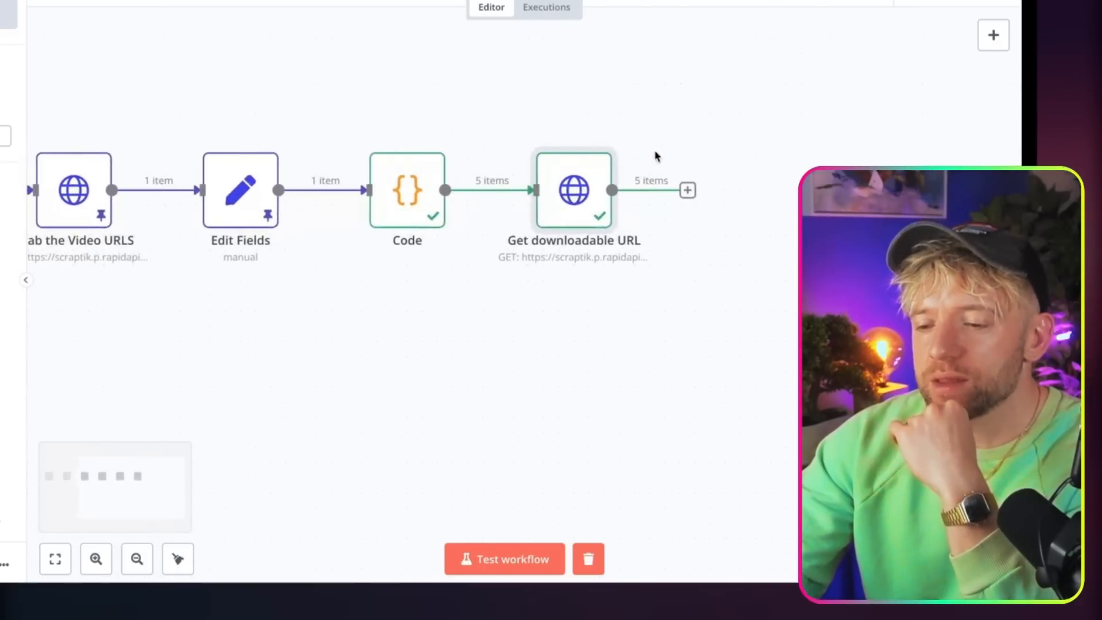
{"action": "scroll", "coordinate": [725, 178], "scroll_direction": "right", "scroll_amount": 7}
{"action": "scroll", "coordinate": [730, 177], "scroll_direction": "right", "scroll_amount": 4}
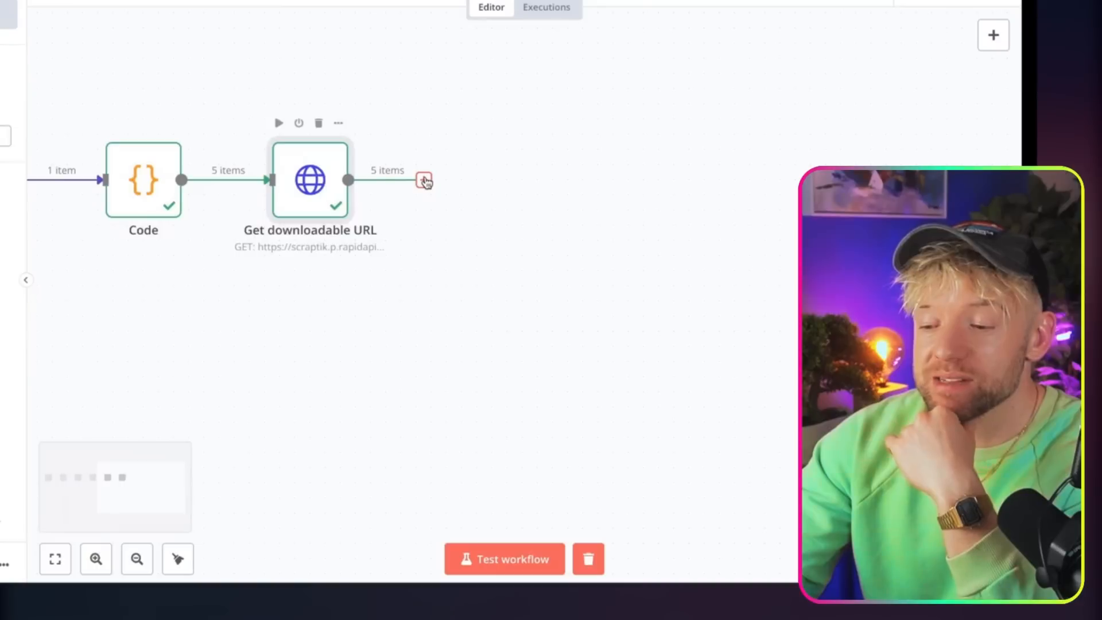
{"action": "left_click", "coordinate": [423, 180]}
{"action": "type", "text": "HTT"}
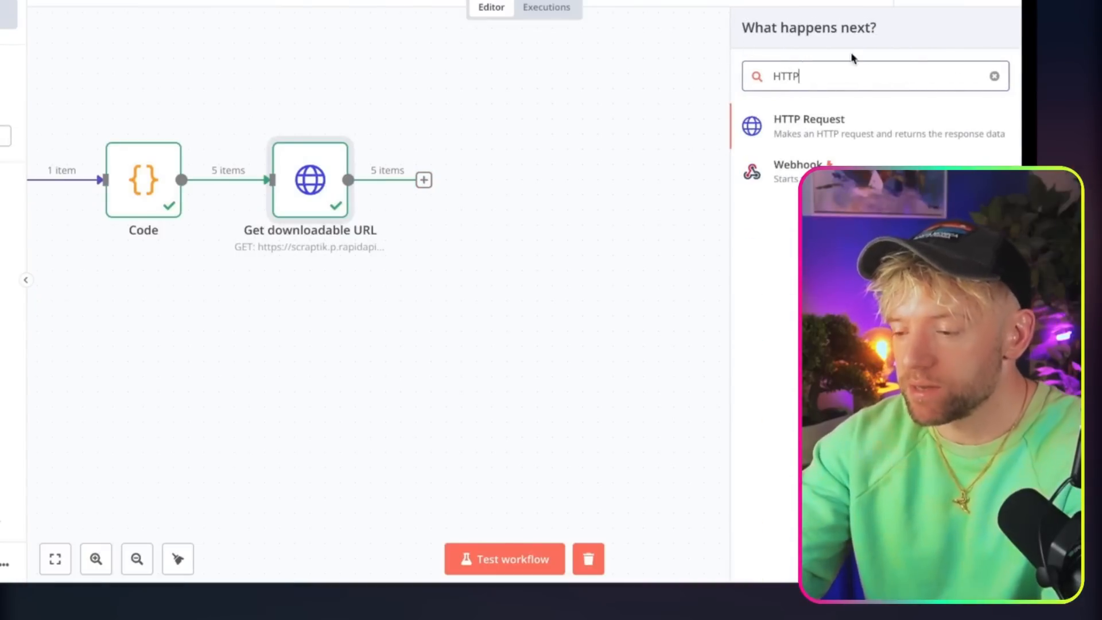
{"action": "type", "text": "P"}
{"action": "left_click", "coordinate": [908, 126]}
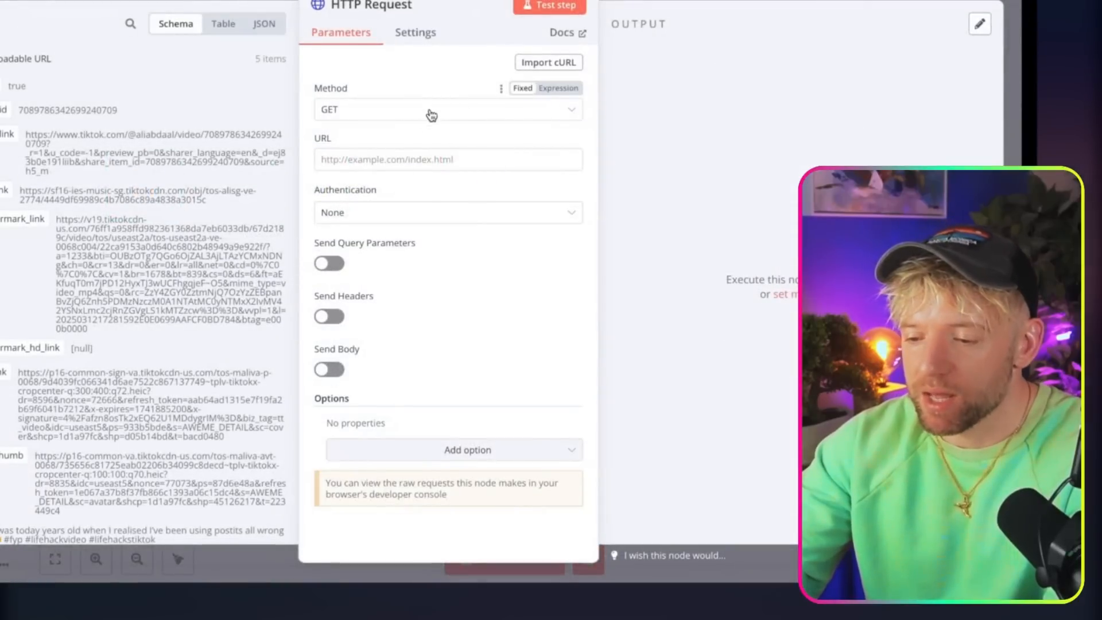
Set the new request's URL to the expression {{ $json.no_watermark_link }} from the input data.
{"action": "left_click", "coordinate": [411, 152]}
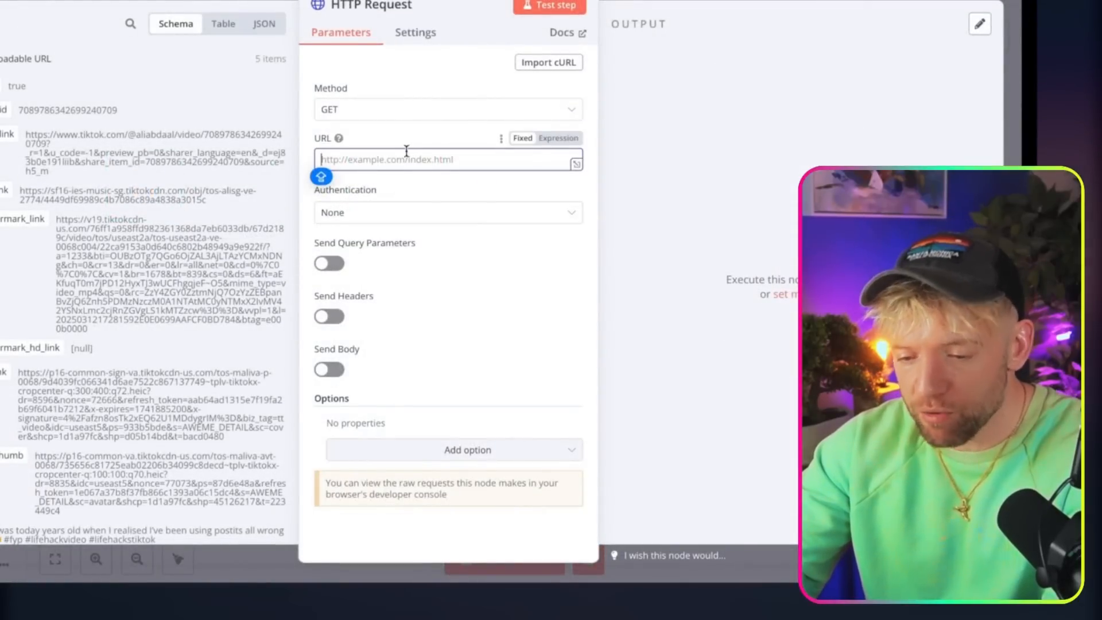
{"action": "left_click_drag", "start_coordinate": [14, 224], "coordinate": [352, 156]}
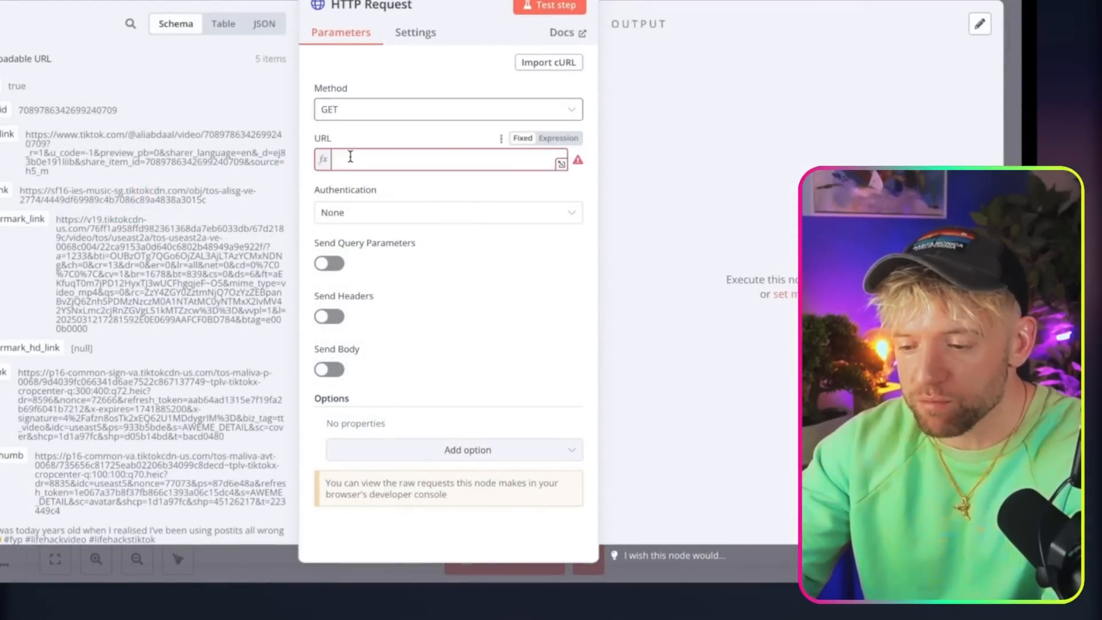
{"action": "left_click", "coordinate": [481, 331]}
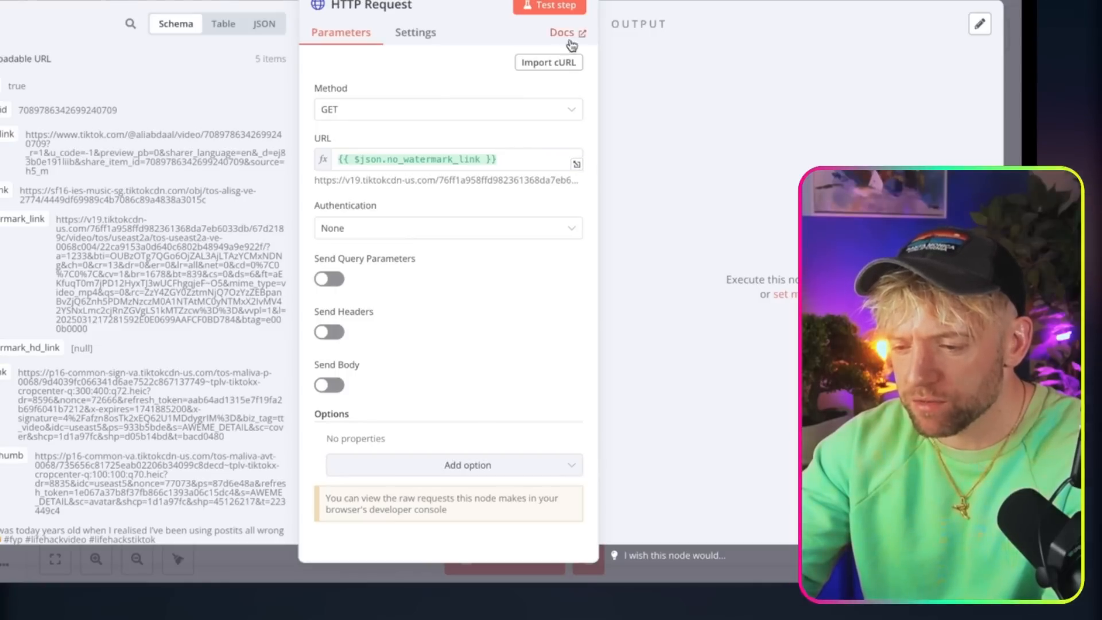
Test the HTTP Request node, play and pause the first binary video in the output, and return to the canvas.
{"action": "left_click", "coordinate": [570, 8]}
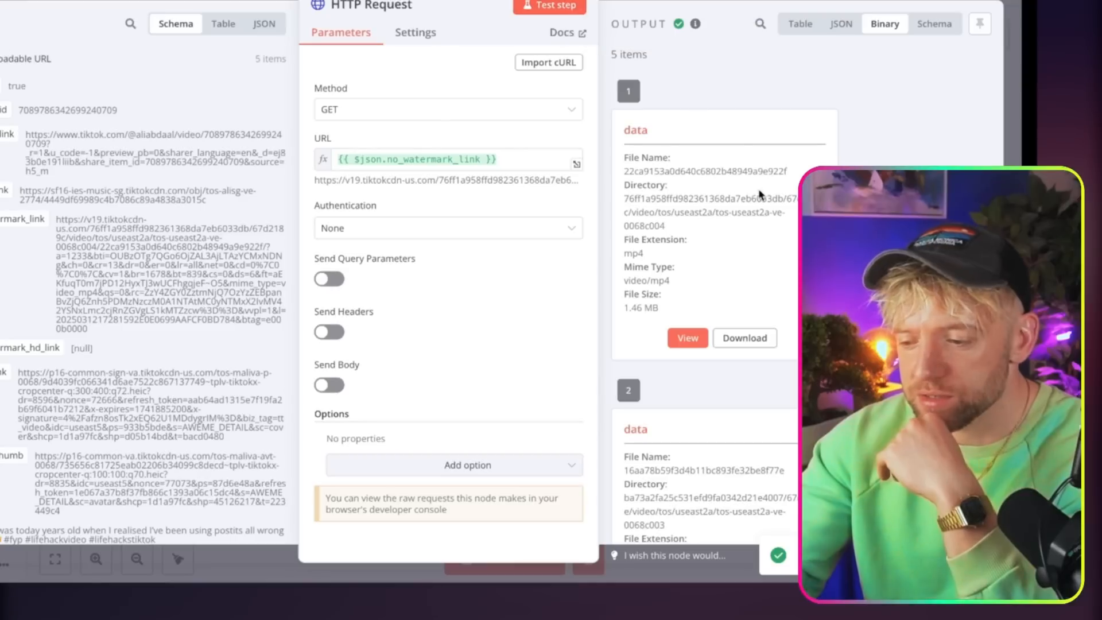
{"action": "scroll", "coordinate": [733, 298], "scroll_direction": "down", "scroll_amount": 5}
{"action": "left_click", "coordinate": [689, 245]}
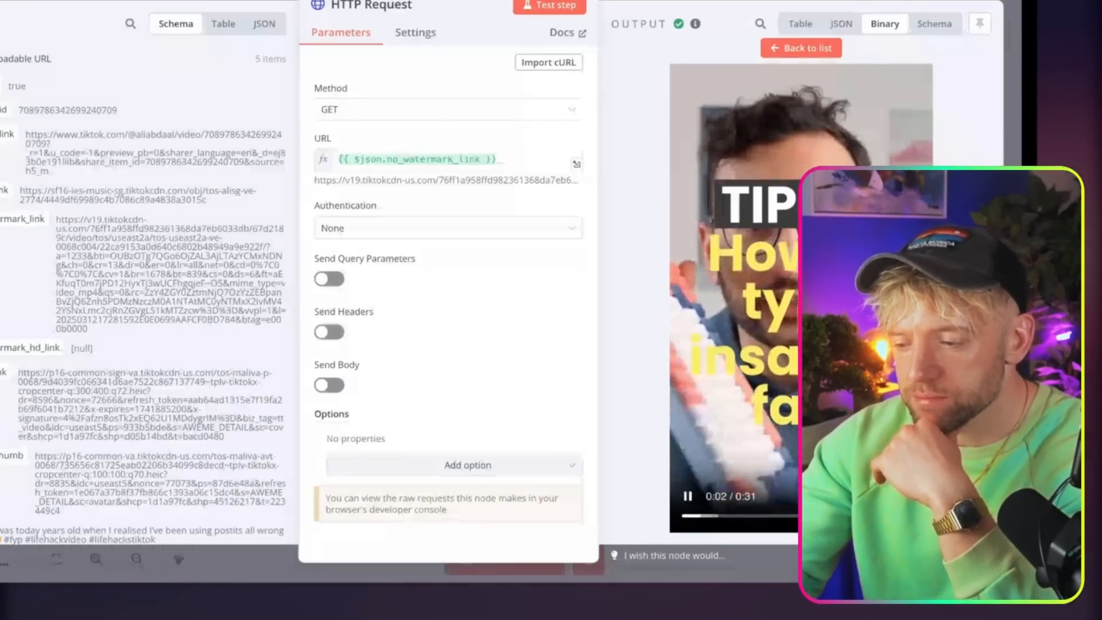
{"action": "key", "text": "space"}
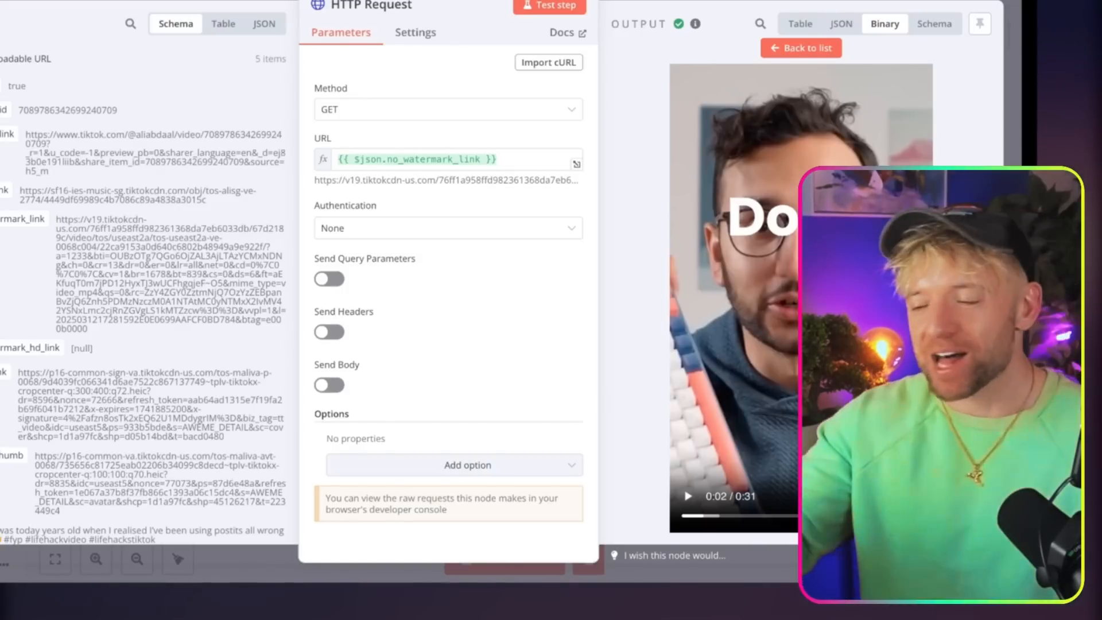
{"action": "key", "text": "Escape"}
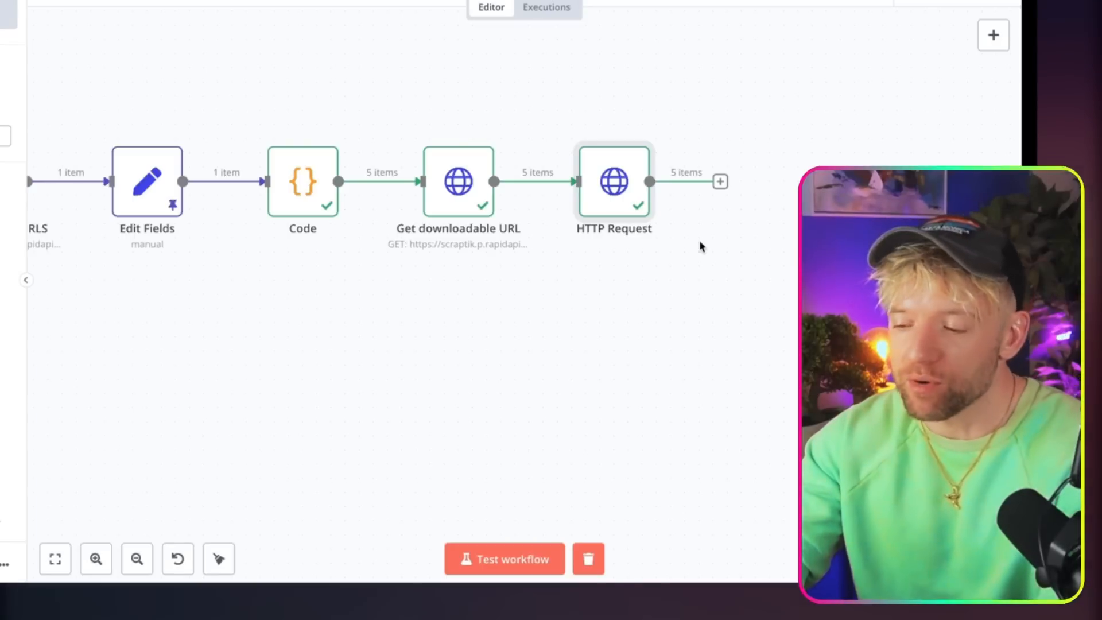
Add an OpenAI node with the Transcribe a Recording action after the HTTP Request node.
{"action": "scroll", "coordinate": [746, 253], "scroll_direction": "right", "scroll_amount": 5}
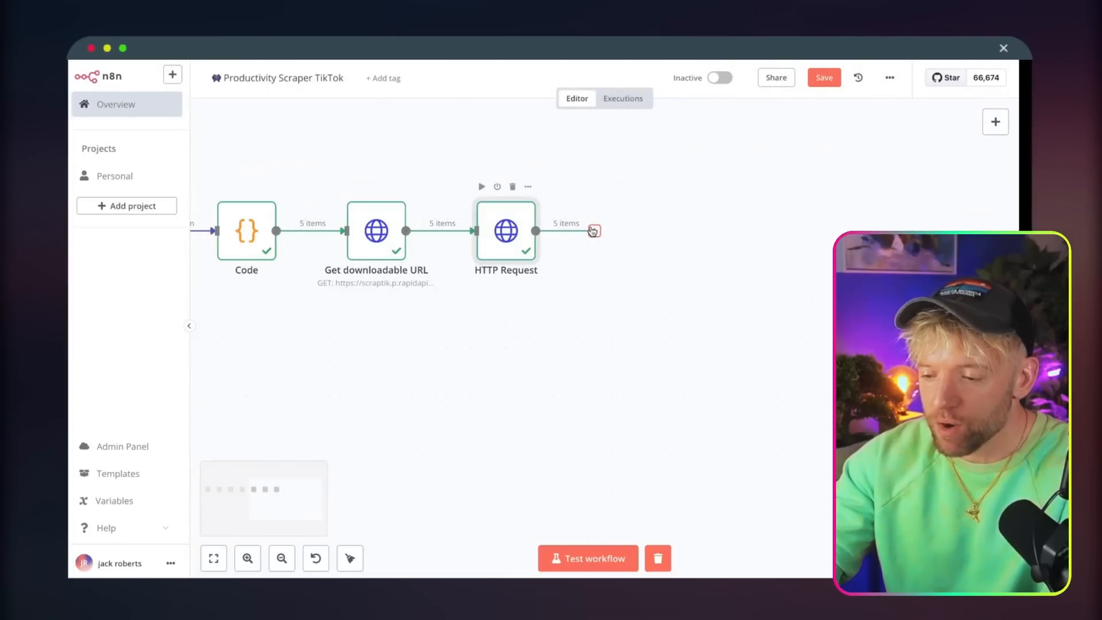
{"action": "left_click", "coordinate": [594, 231]}
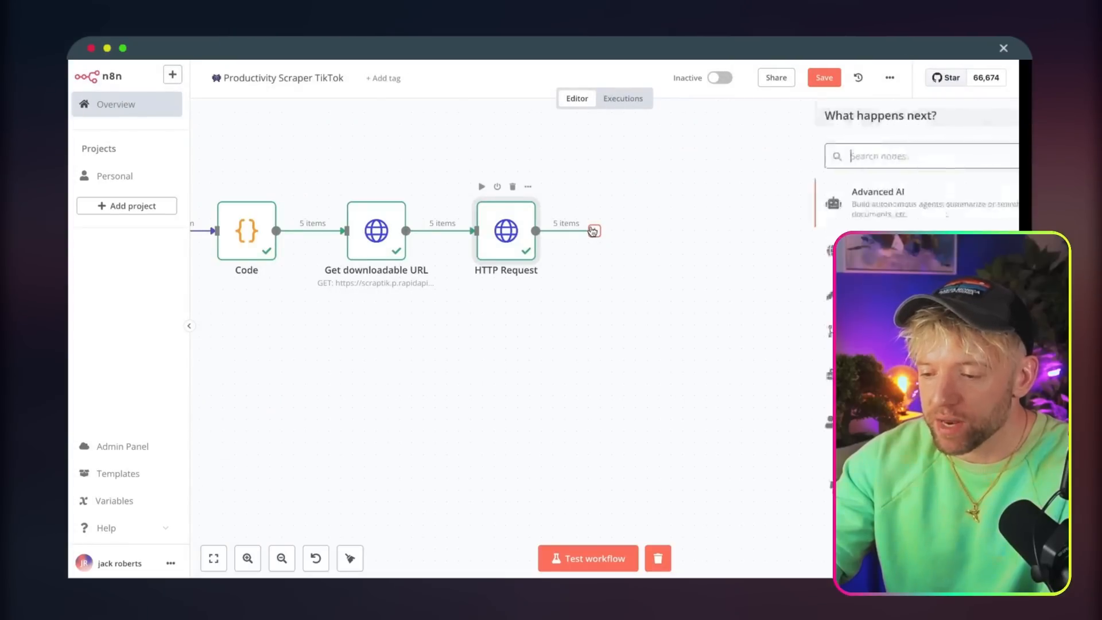
{"action": "left_click", "coordinate": [832, 212]}
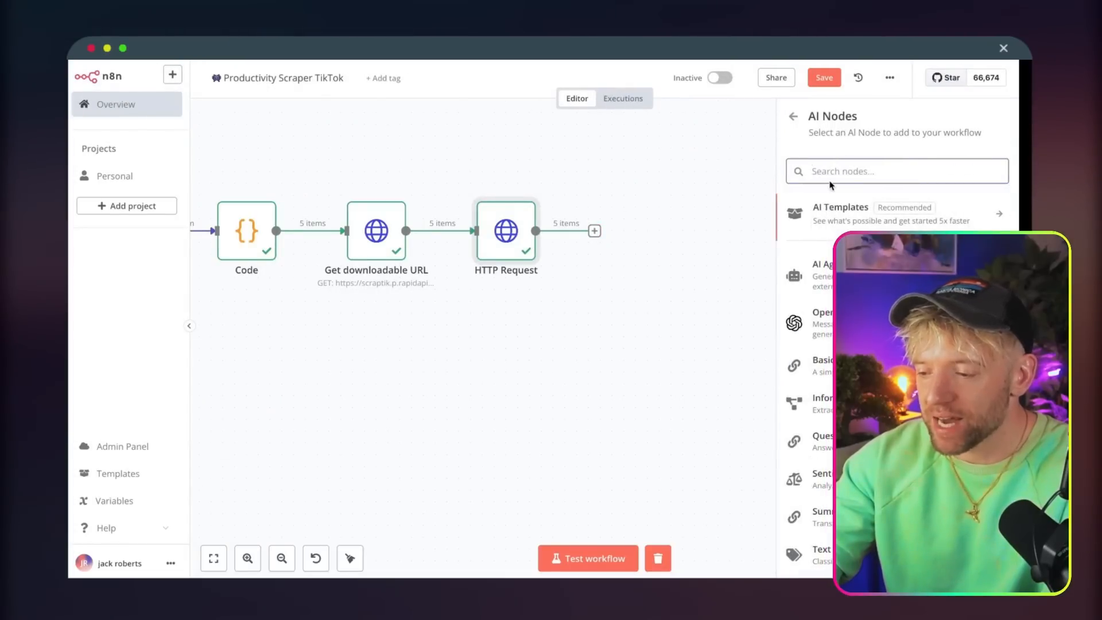
{"action": "type", "text": "openai"}
{"action": "left_click", "coordinate": [848, 214]}
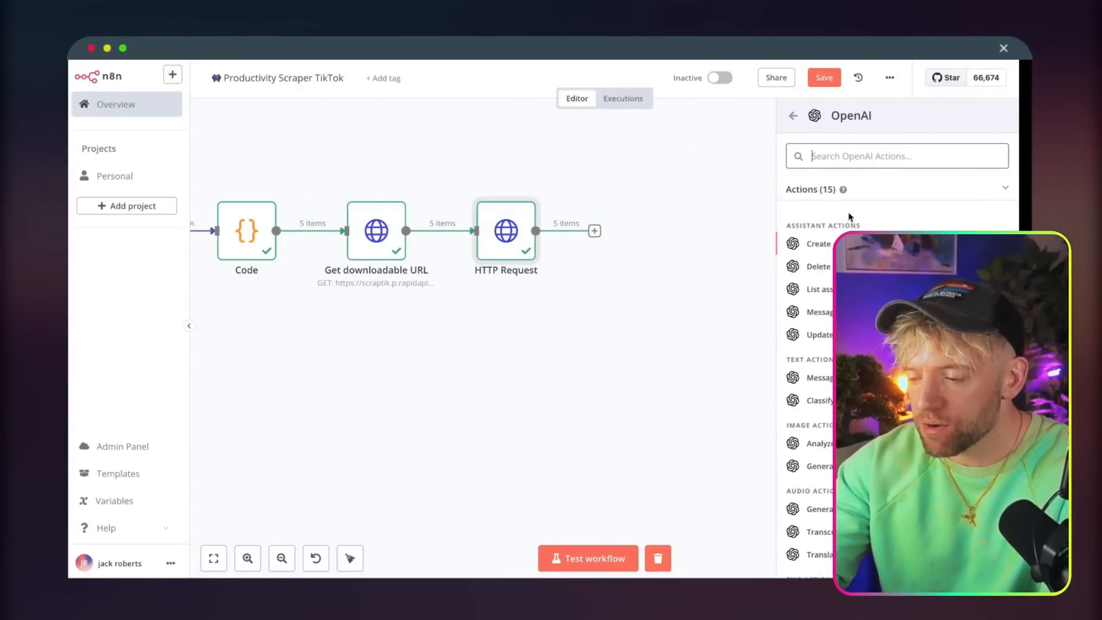
{"action": "mouse_move", "coordinate": [843, 189]}
{"action": "type", "text": "trans"}
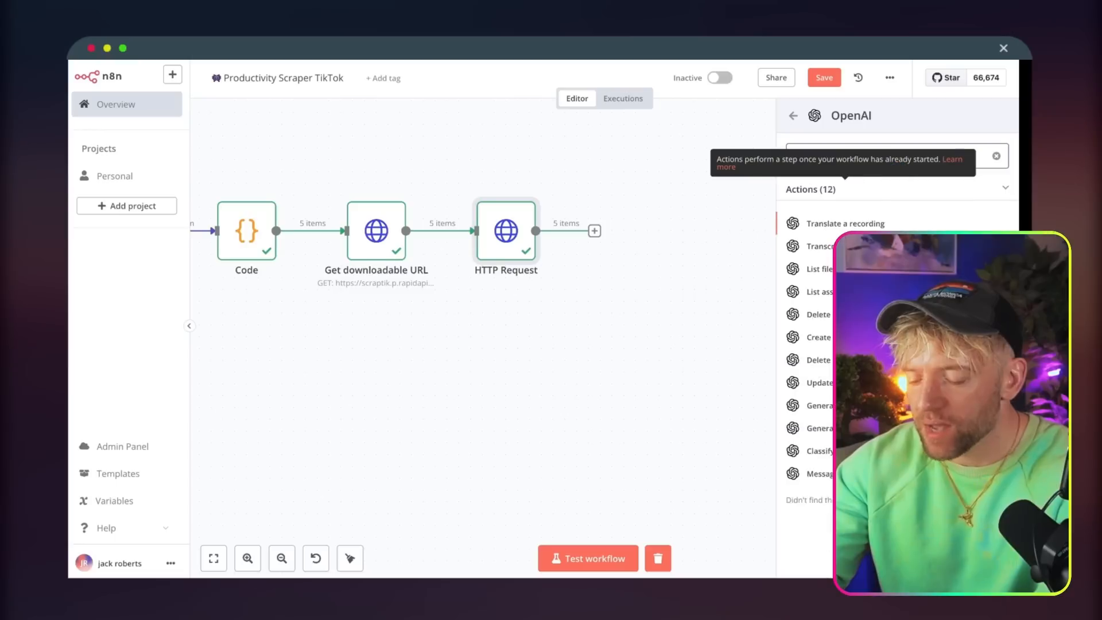
{"action": "left_click", "coordinate": [821, 246]}
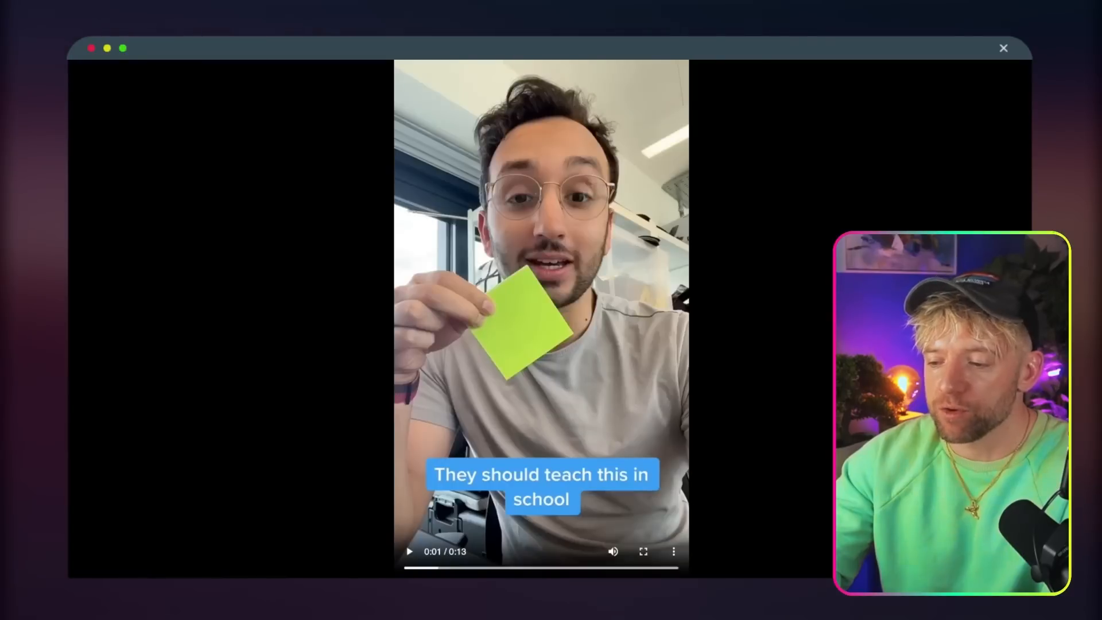
Open the OpenAI platform in the browser and go to the page where API keys are managed.
{"action": "type", "text": "PLA"}
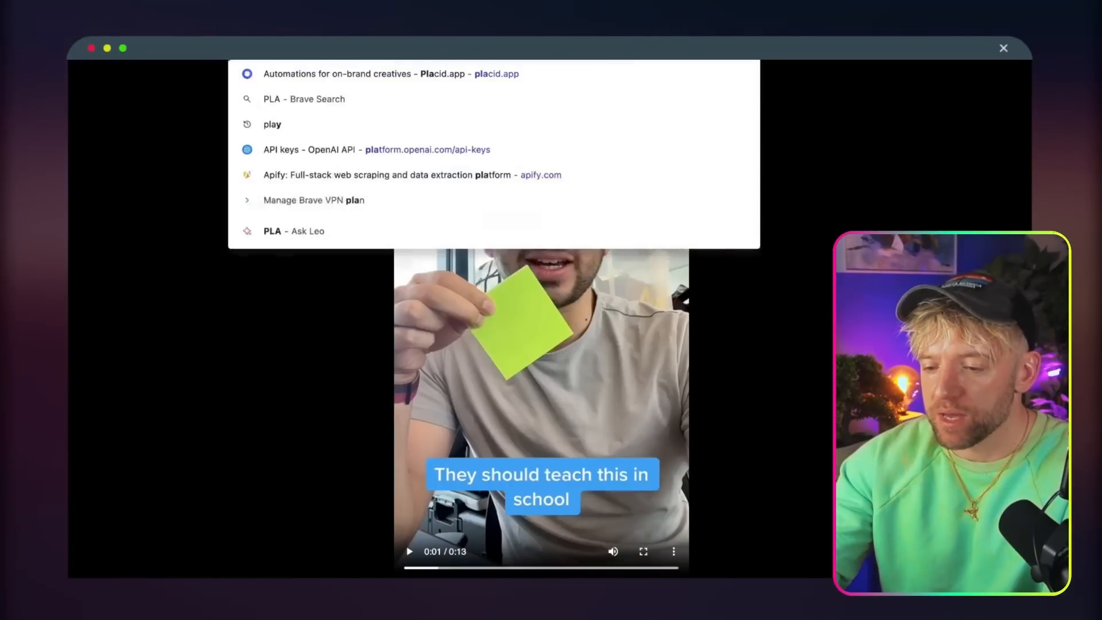
{"action": "key", "text": "Return"}
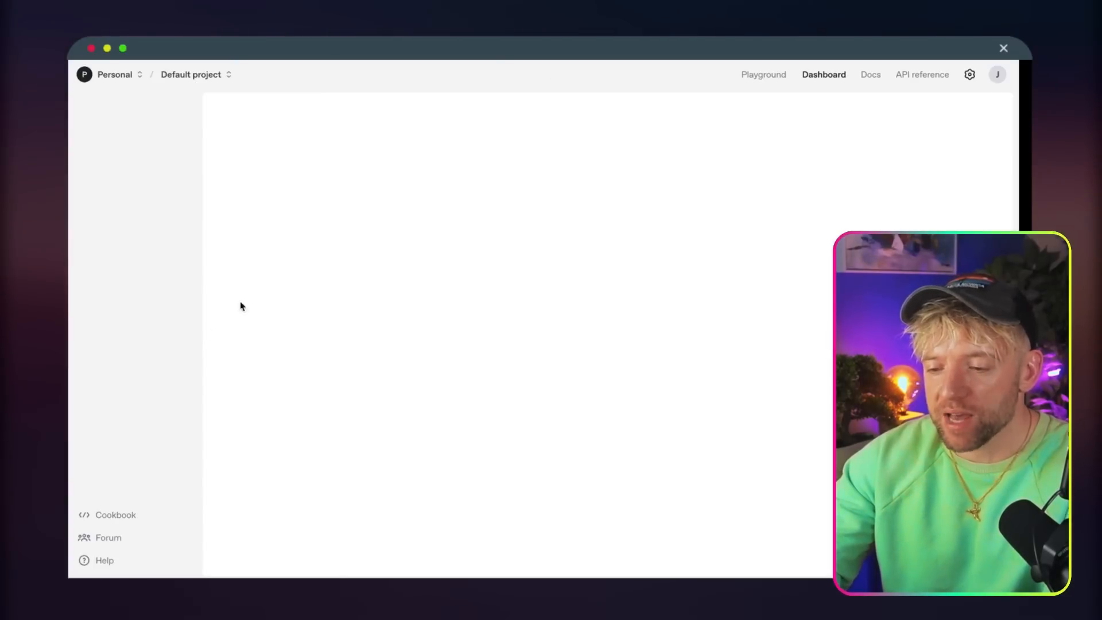
{"action": "left_click", "coordinate": [126, 323]}
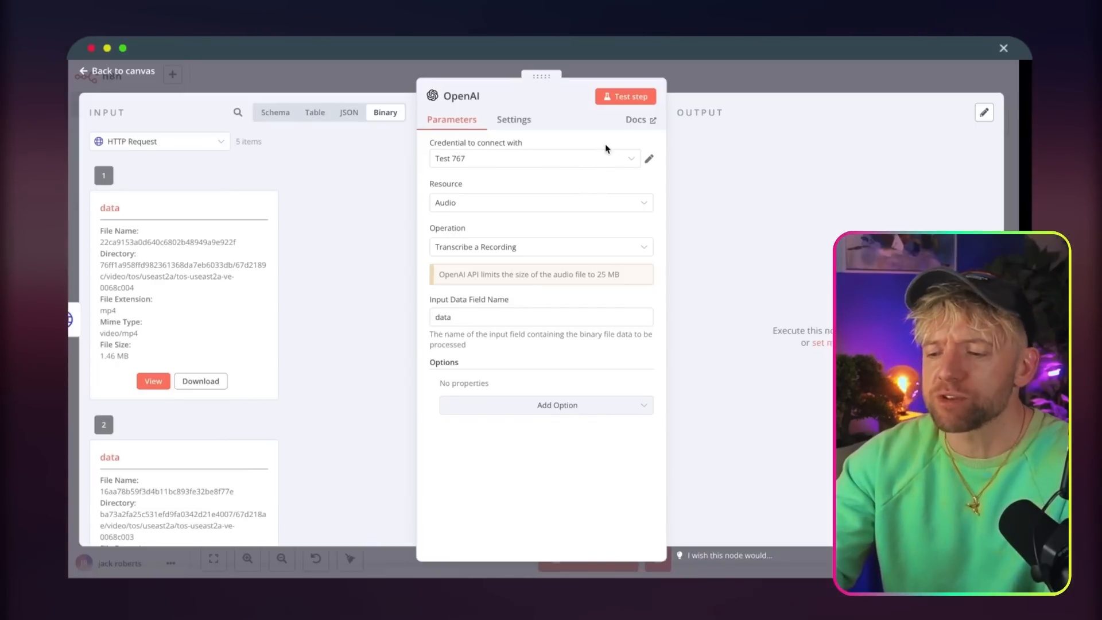
Test the OpenAI transcription node and switch its credential to OpenAi account 10.
{"action": "left_click", "coordinate": [625, 104]}
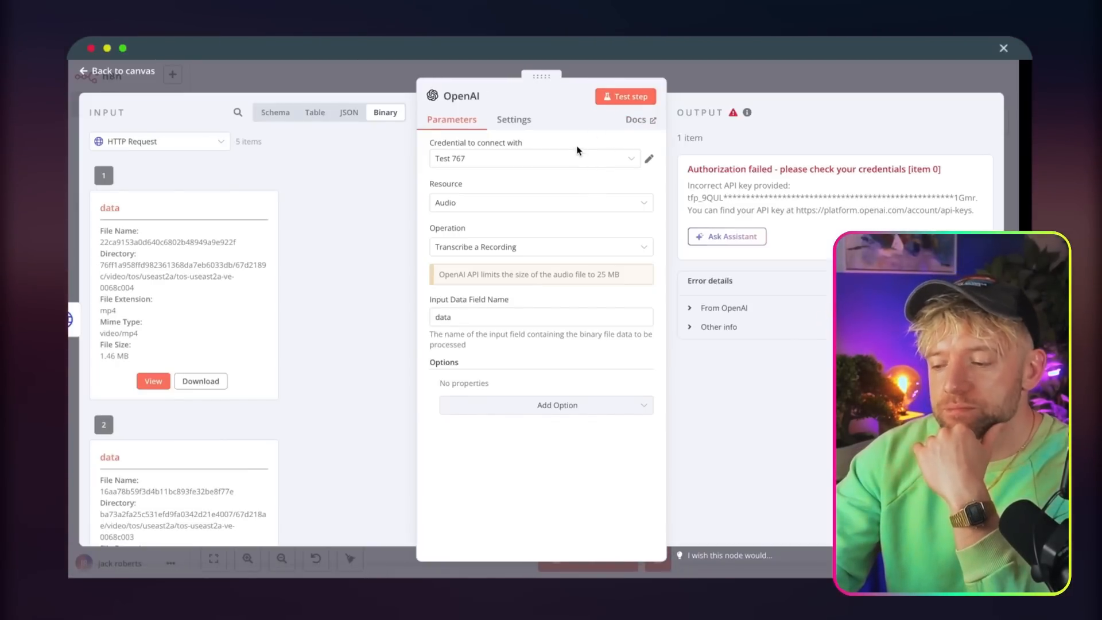
{"action": "left_click", "coordinate": [615, 158]}
{"action": "scroll", "coordinate": [558, 297], "scroll_direction": "up", "scroll_amount": 1}
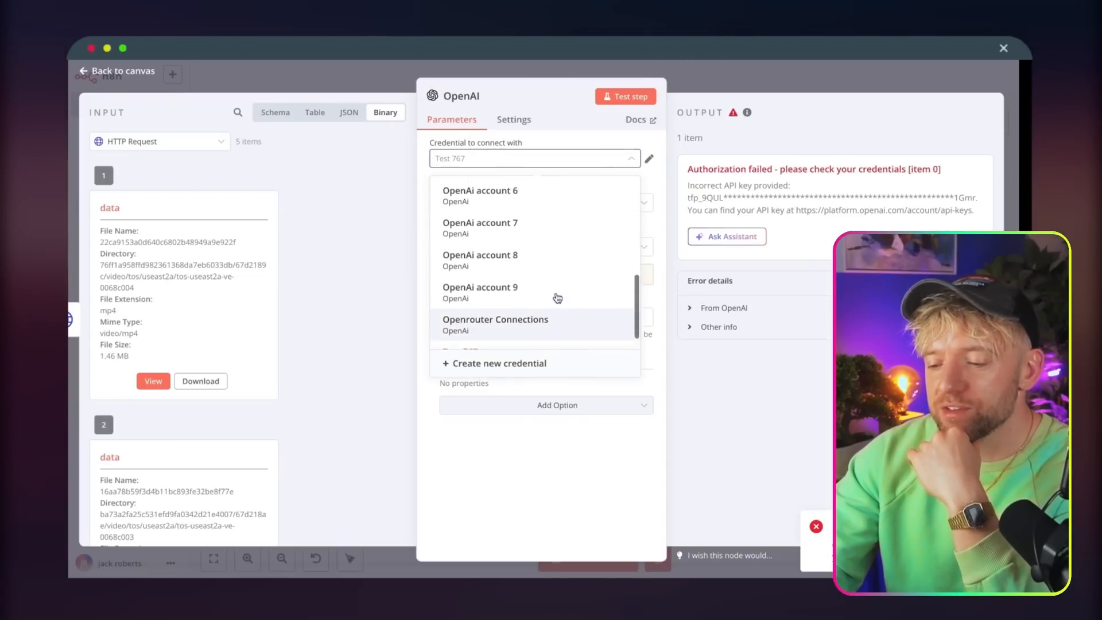
{"action": "scroll", "coordinate": [558, 298], "scroll_direction": "up", "scroll_amount": 6}
{"action": "left_click", "coordinate": [556, 298]}
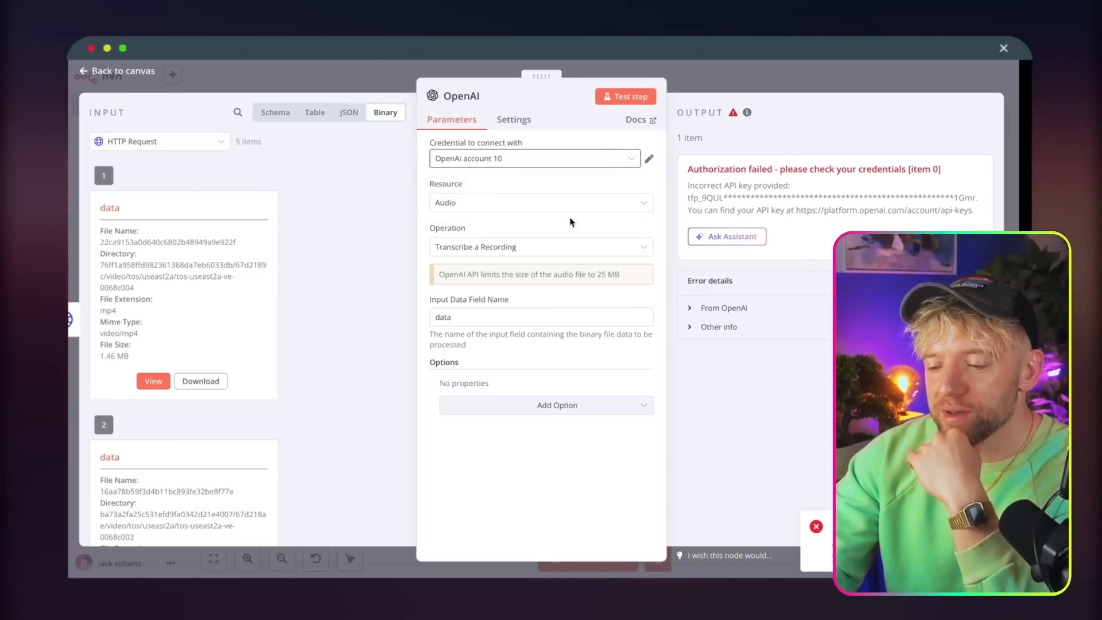
Test the transcription with the selected credential, highlight the output's message text, and return to the canvas.
{"action": "left_click", "coordinate": [627, 97]}
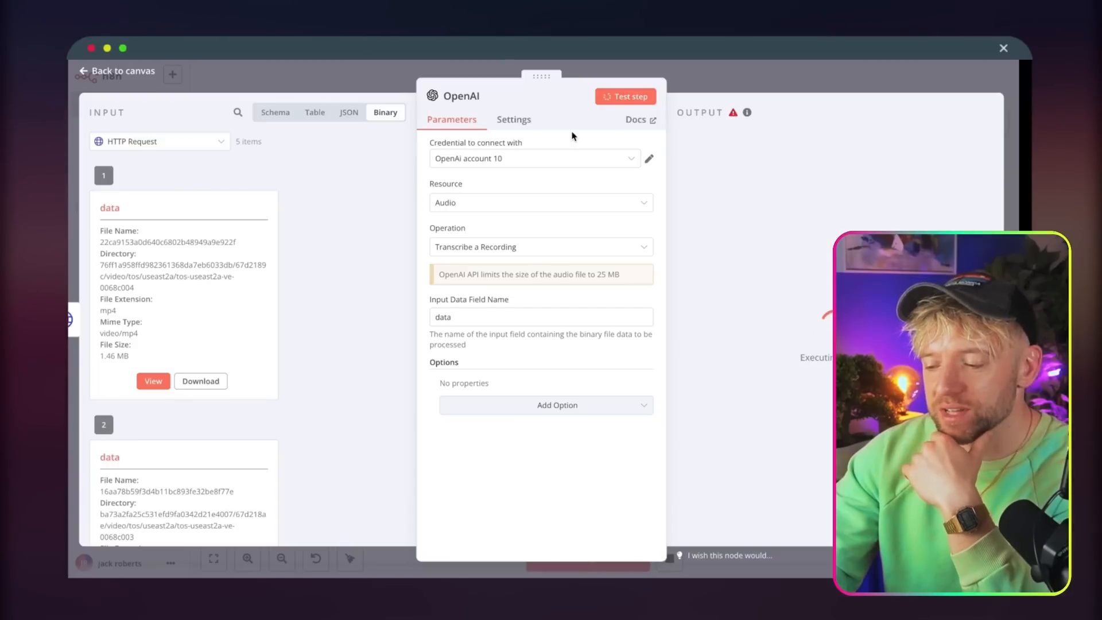
{"action": "triple_click", "coordinate": [754, 180]}
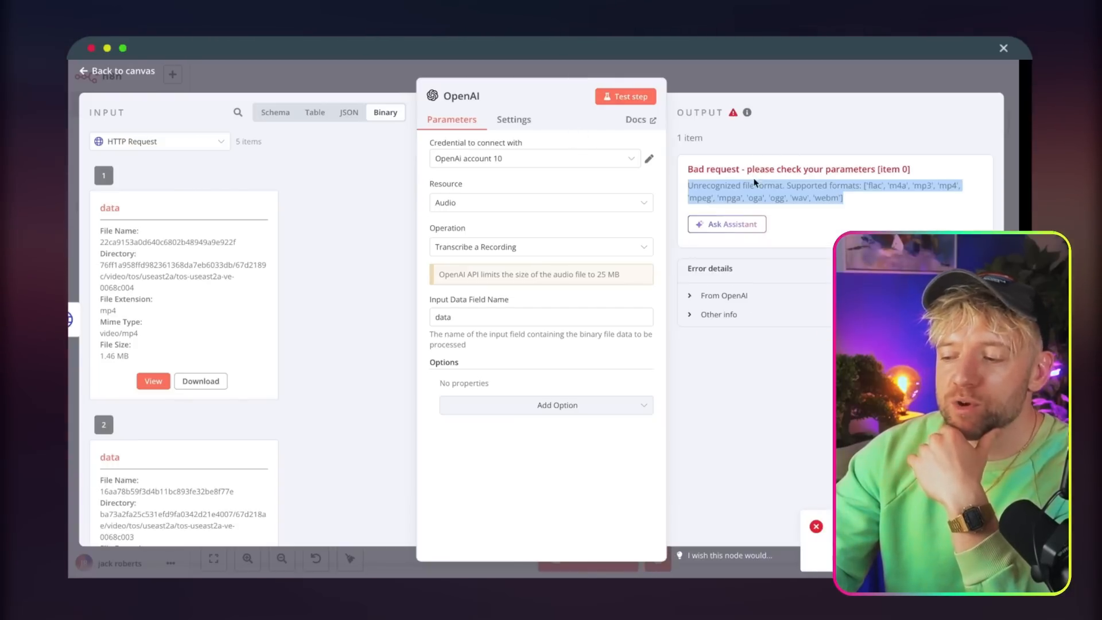
{"action": "left_click", "coordinate": [781, 78]}
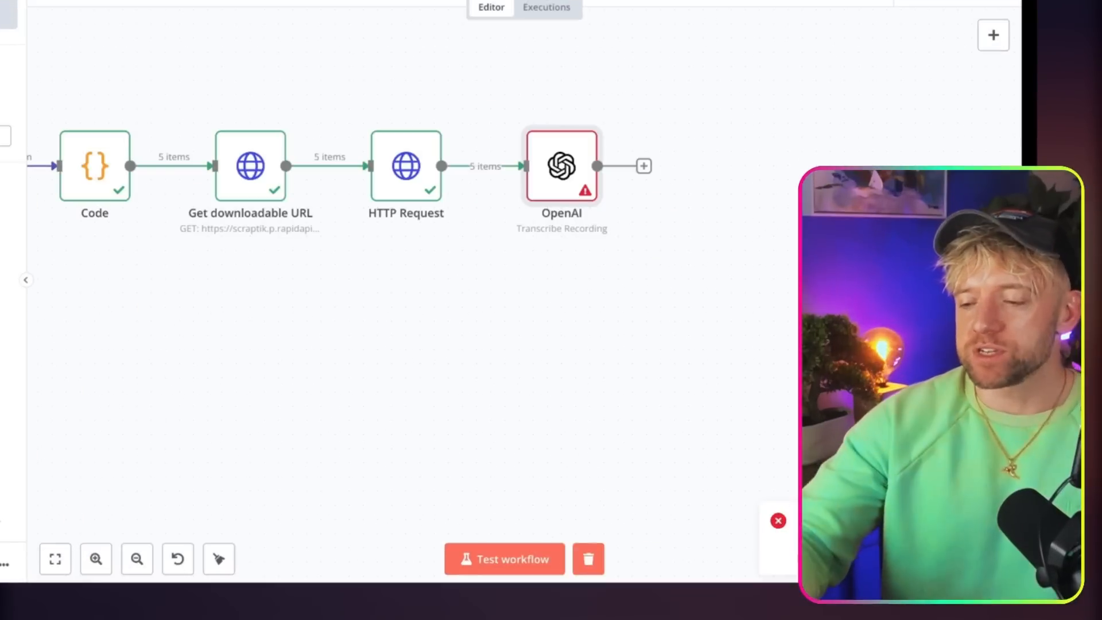
Move the OpenAI node farther from the HTTP Request node and check its binary input's file details.
{"action": "left_click_drag", "start_coordinate": [635, 231], "coordinate": [693, 231]}
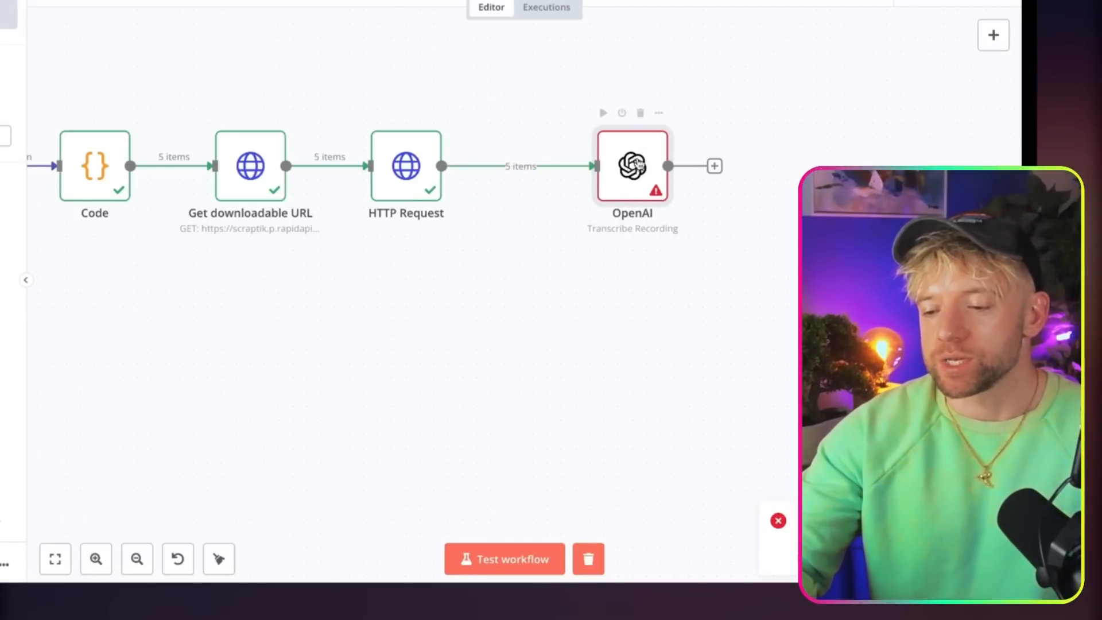
{"action": "double_click", "coordinate": [640, 168]}
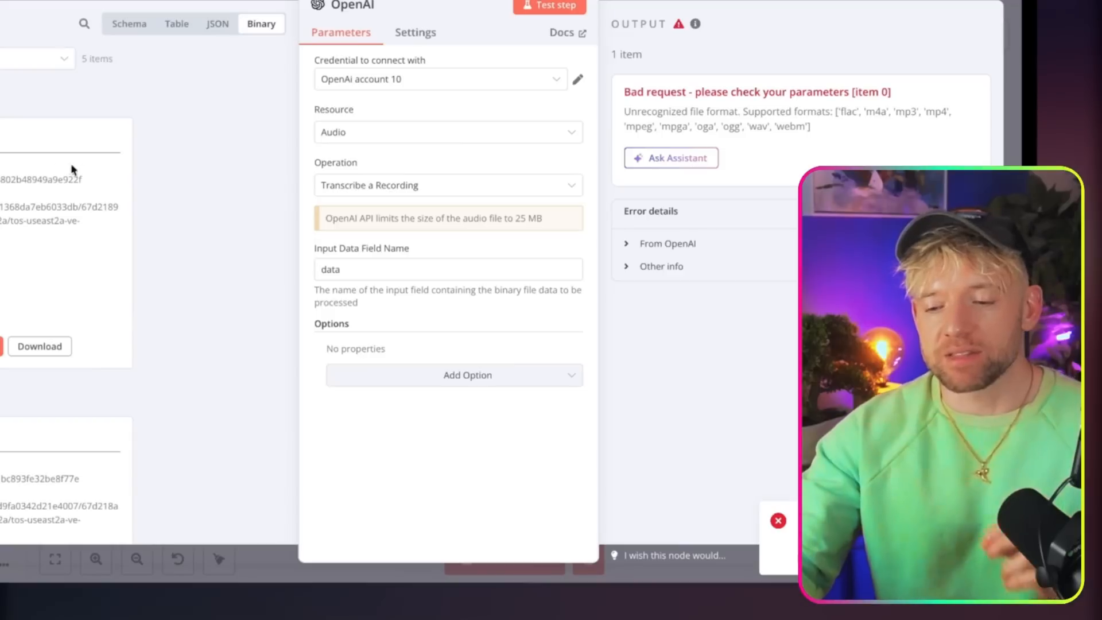
{"action": "left_click_drag", "start_coordinate": [73, 168], "coordinate": [48, 280]}
{"action": "left_click", "coordinate": [45, 251]}
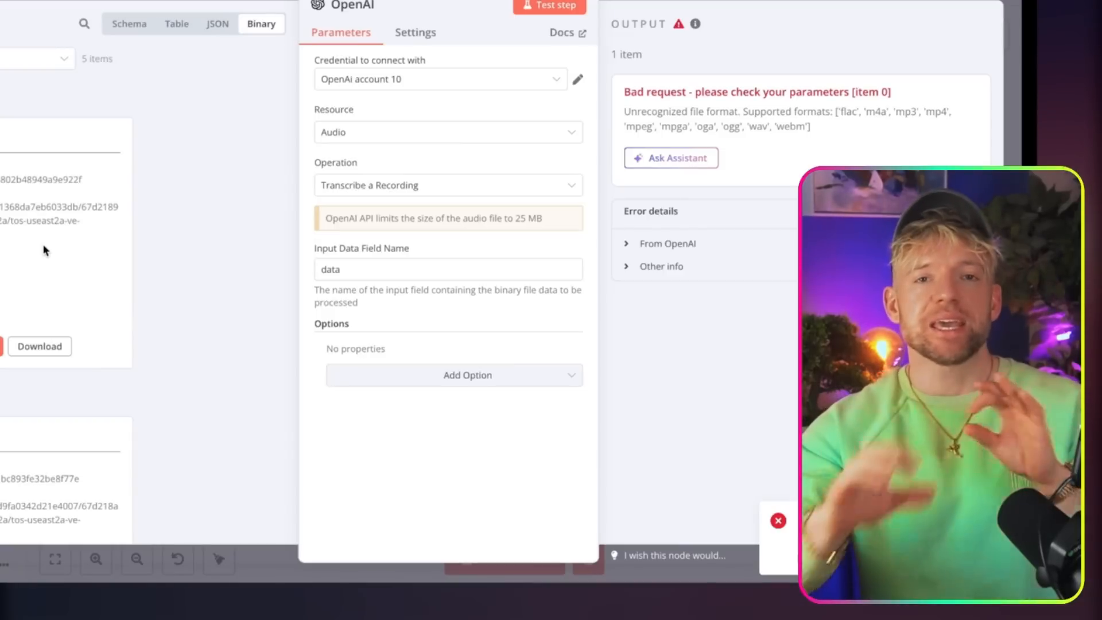
{"action": "key", "text": "Escape"}
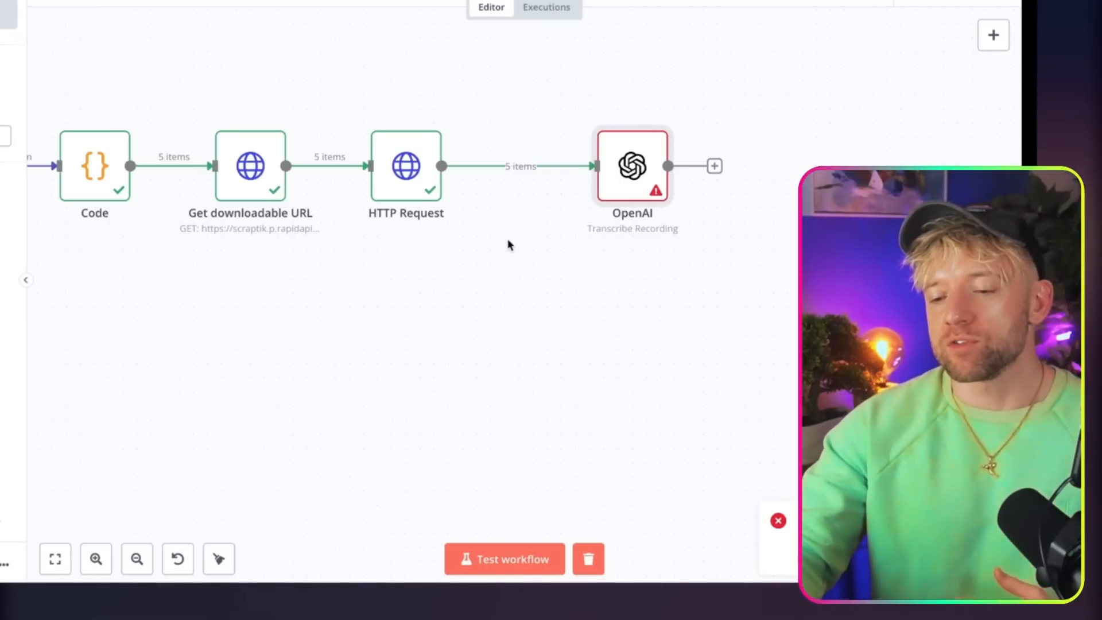
{"action": "scroll", "coordinate": [509, 242], "scroll_direction": "left", "scroll_amount": 2}
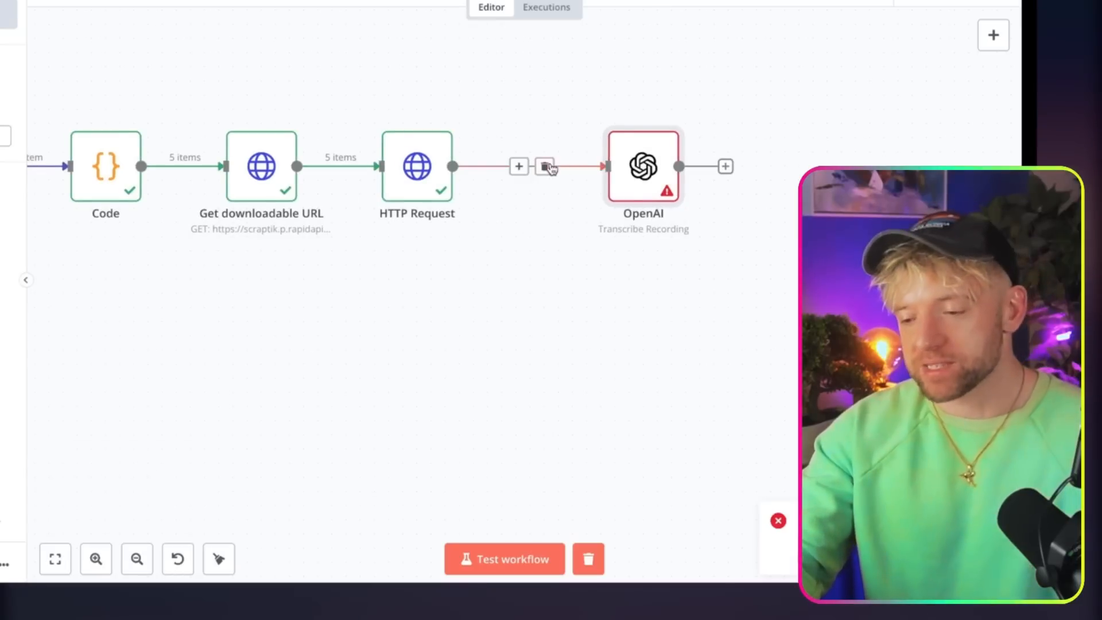
Disconnect the OpenAI node from HTTP Request, move it farther away, and add a Code node after HTTP Request.
{"action": "left_click", "coordinate": [549, 167]}
{"action": "left_click_drag", "start_coordinate": [641, 167], "coordinate": [726, 166]}
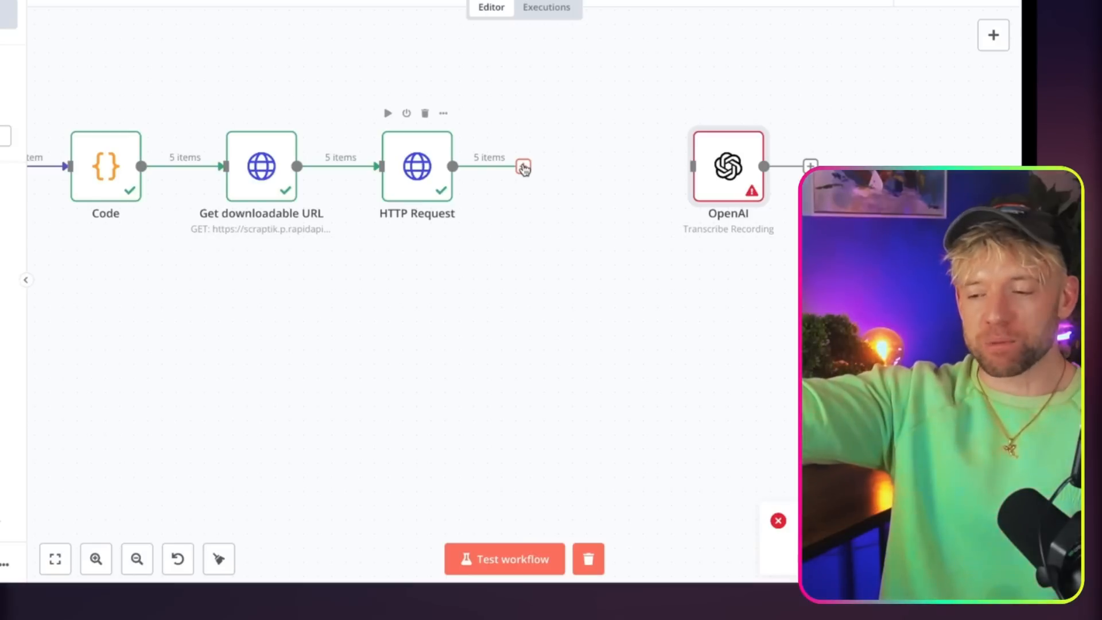
{"action": "left_click", "coordinate": [523, 167]}
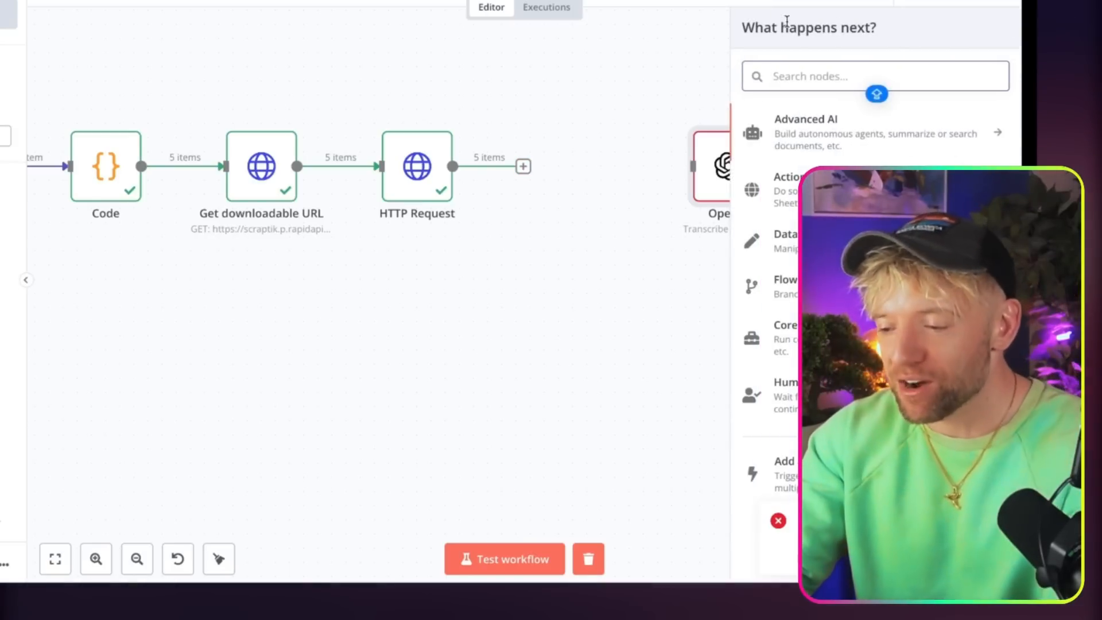
{"action": "type", "text": "CODE"}
{"action": "left_click", "coordinate": [860, 119]}
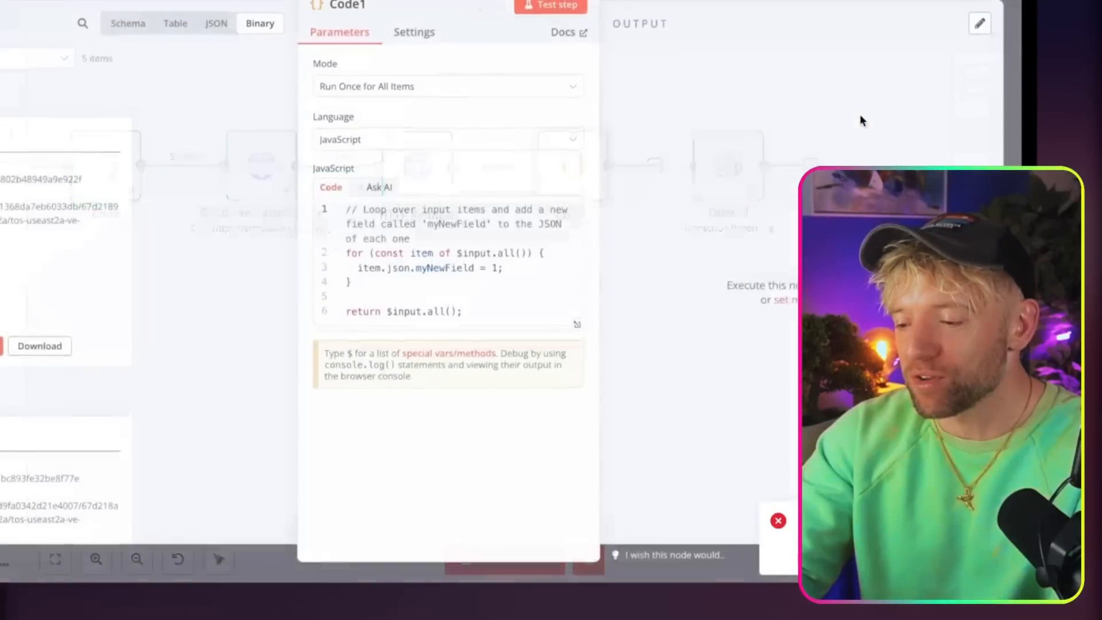
{"action": "key", "text": "Escape"}
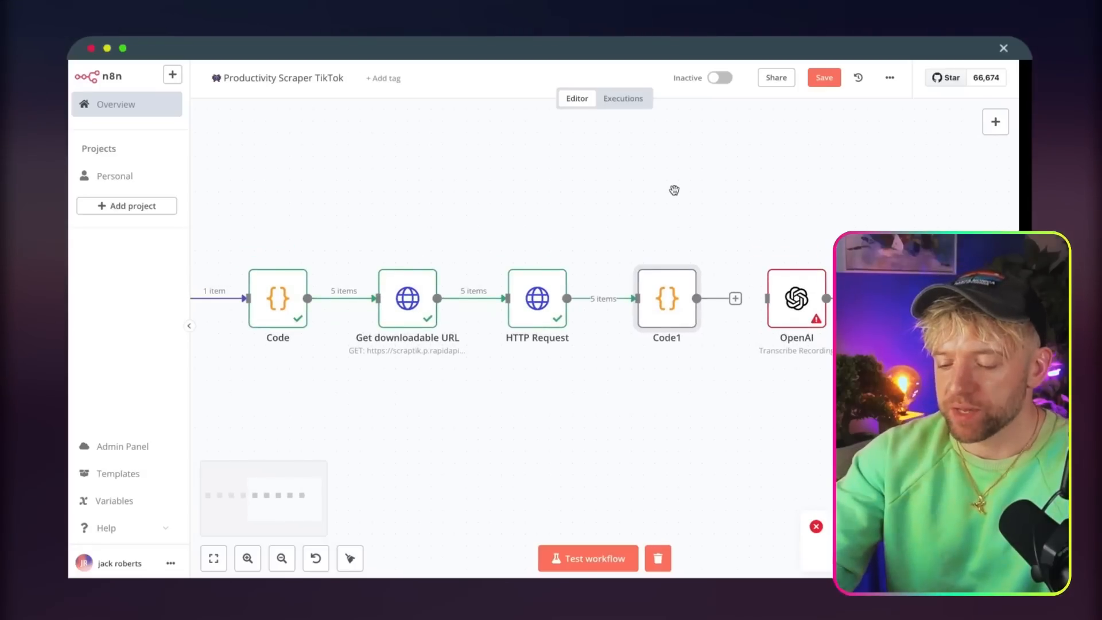
Take a screenshot of the workflow canvas and attach it to a new Claude chat.
{"action": "key", "text": "super+shift+5"}
{"action": "left_click", "coordinate": [268, 130]}
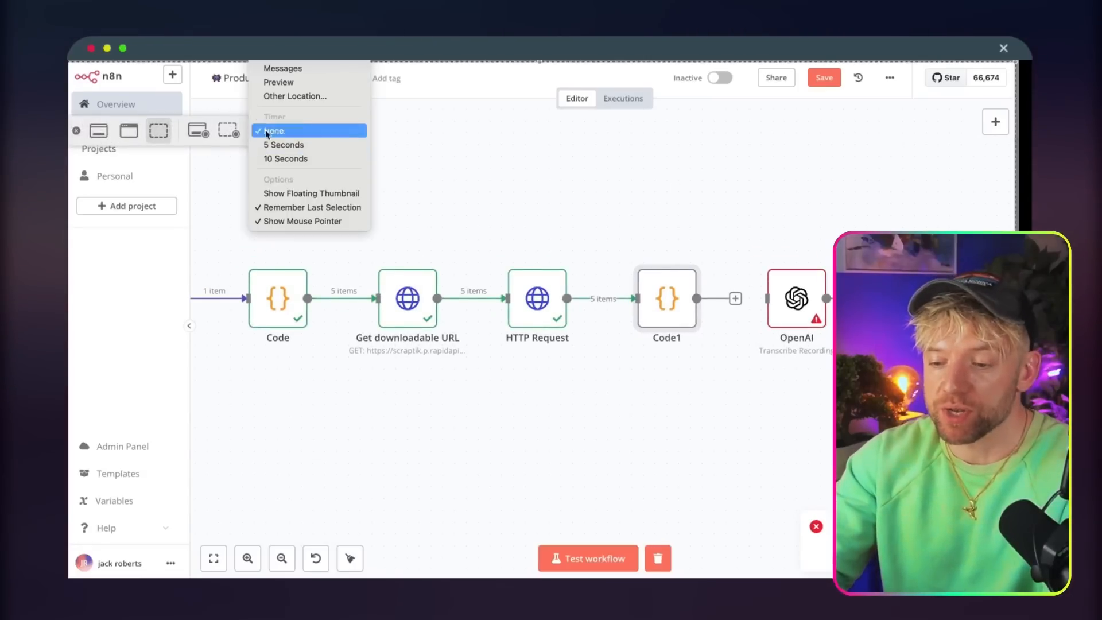
{"action": "left_click", "coordinate": [267, 132]}
{"action": "key", "text": "Escape"}
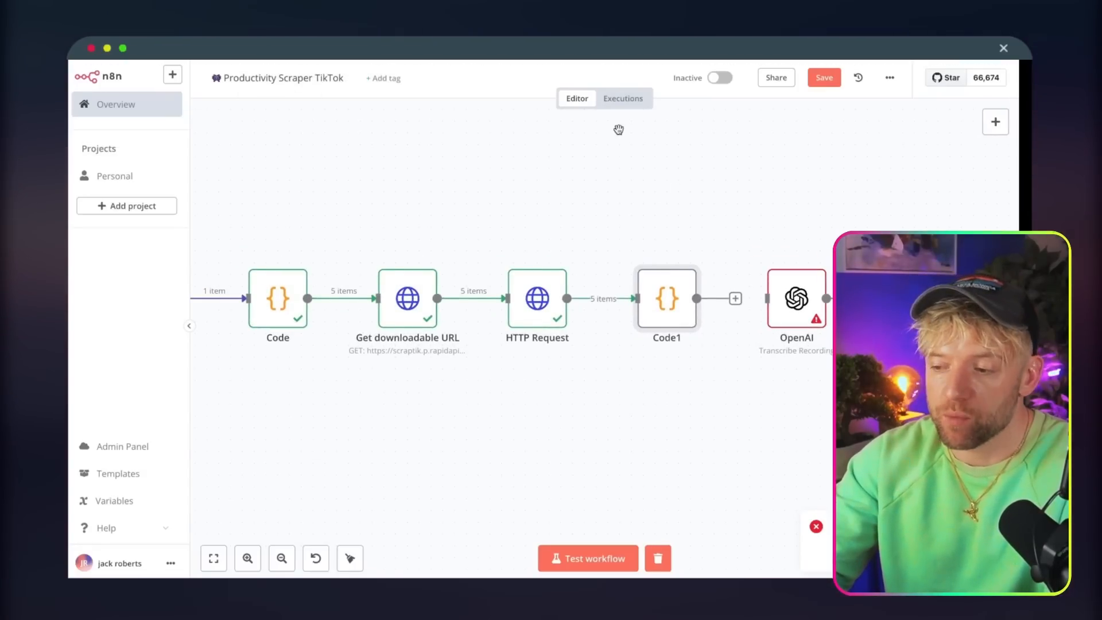
{"action": "key", "text": "ctrl+Tab"}
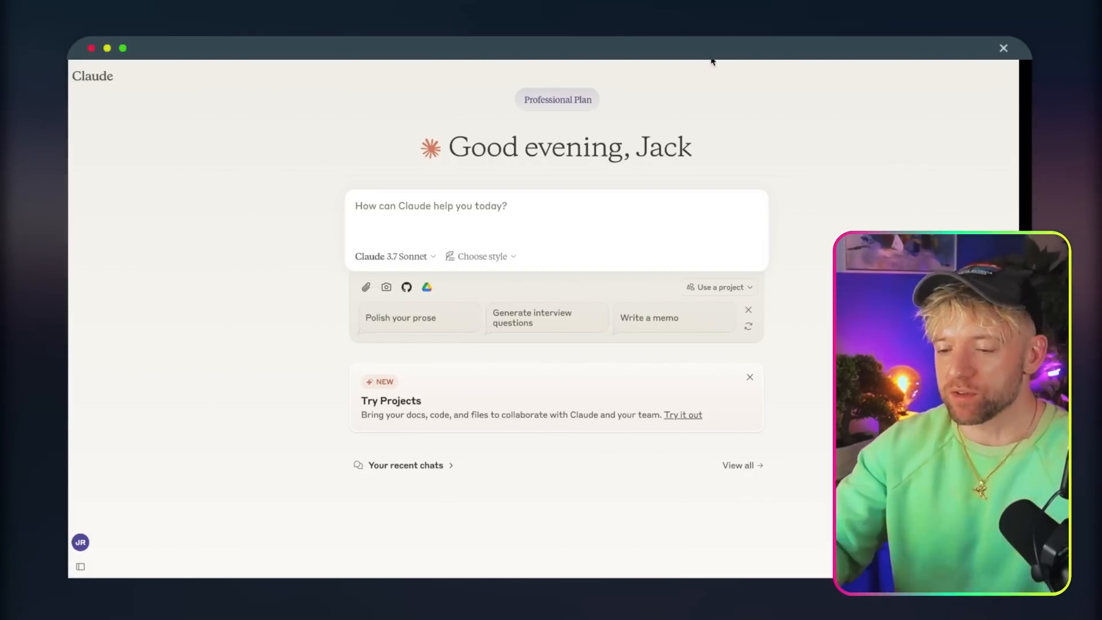
{"action": "left_click", "coordinate": [557, 210]}
{"action": "key", "text": "super+v"}
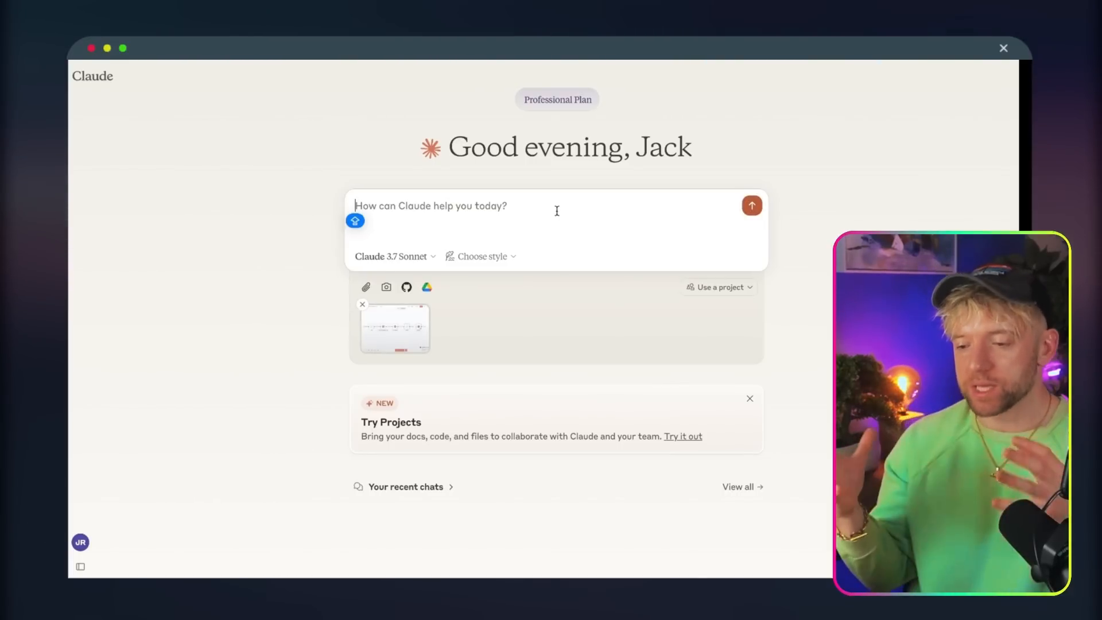
Begin the Claude prompt with "hey, I need to rename these mp4's to end in .mp4 so that i might transcribe them.".
{"action": "type", "text": "h"}
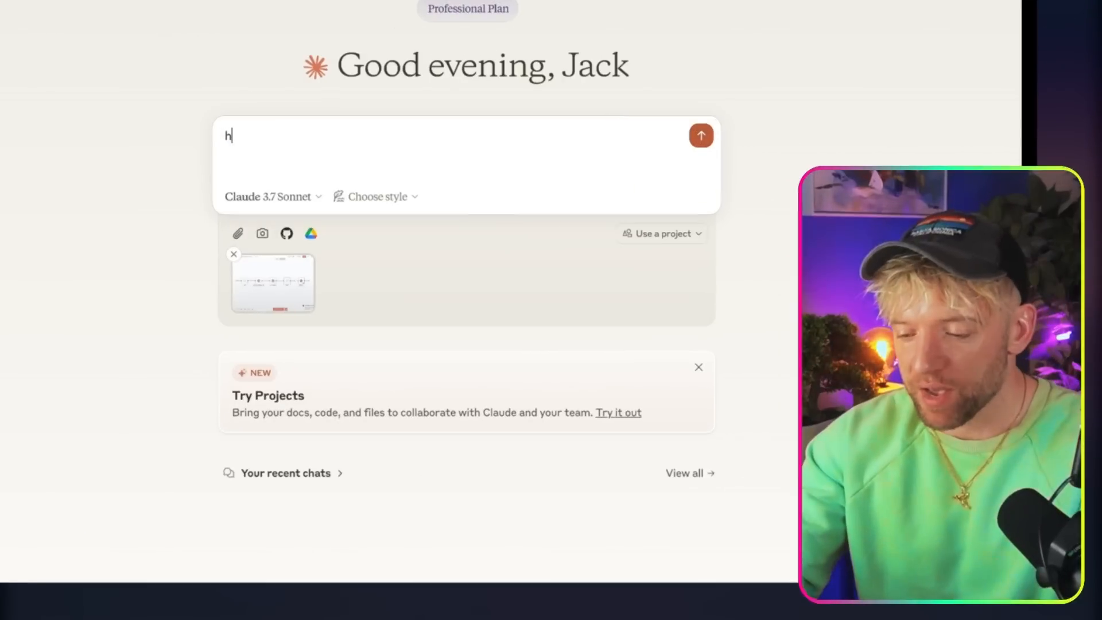
{"action": "type", "text": "ey, this "}
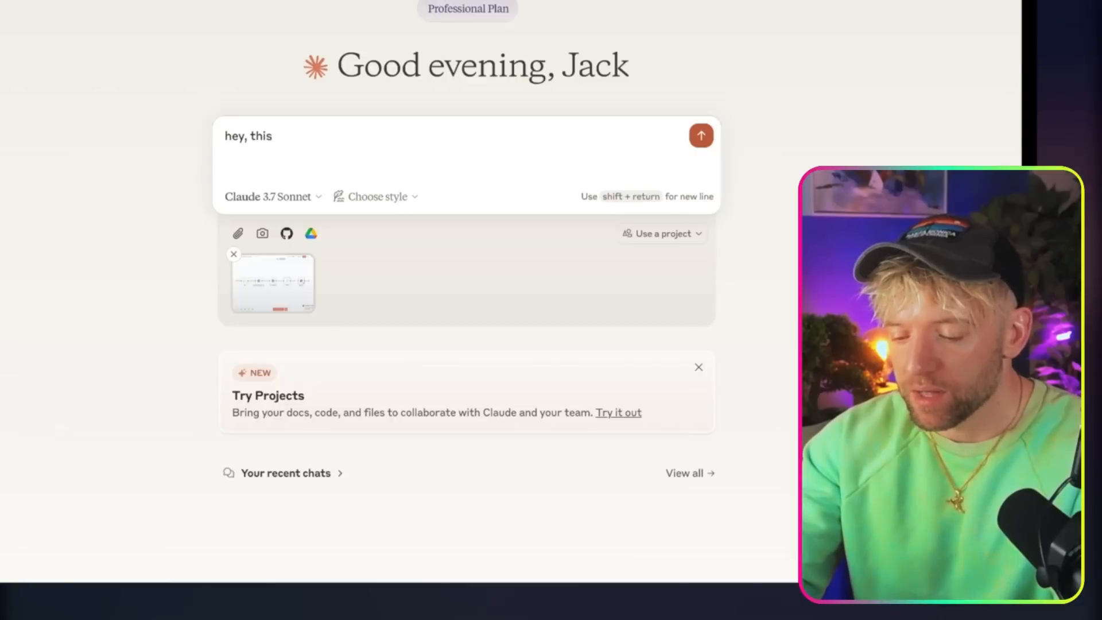
{"action": "key", "text": "BackSpace"}
{"action": "key", "text": "BackSpace"}
{"action": "key", "text": "BackSpace"}
{"action": "key", "text": "BackSpace"}
{"action": "key", "text": "BackSpace"}
{"action": "type", "text": "I"}
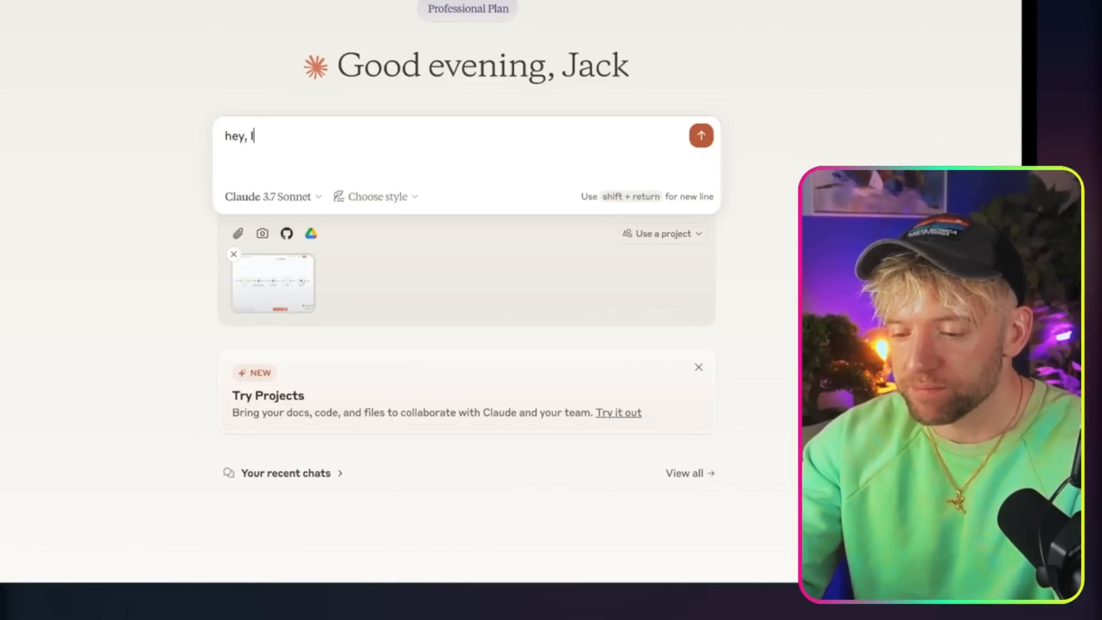
{"action": "type", "text": " need to renamr t"}
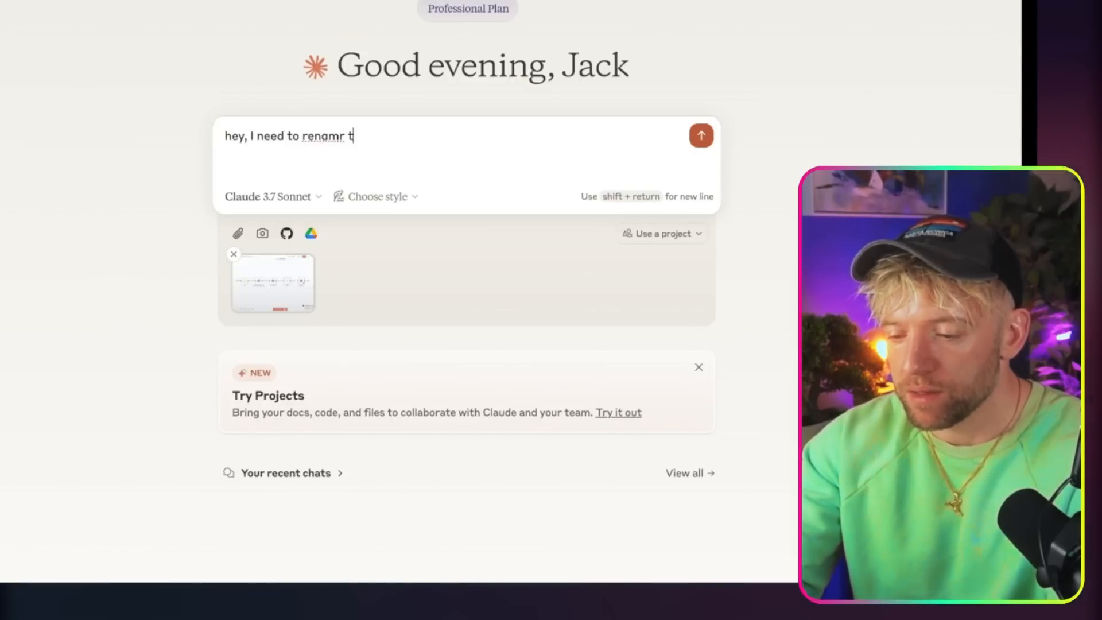
{"action": "key", "text": "BackSpace"}
{"action": "key", "text": "BackSpace"}
{"action": "key", "text": "BackSpace"}
{"action": "type", "text": "e these mp"}
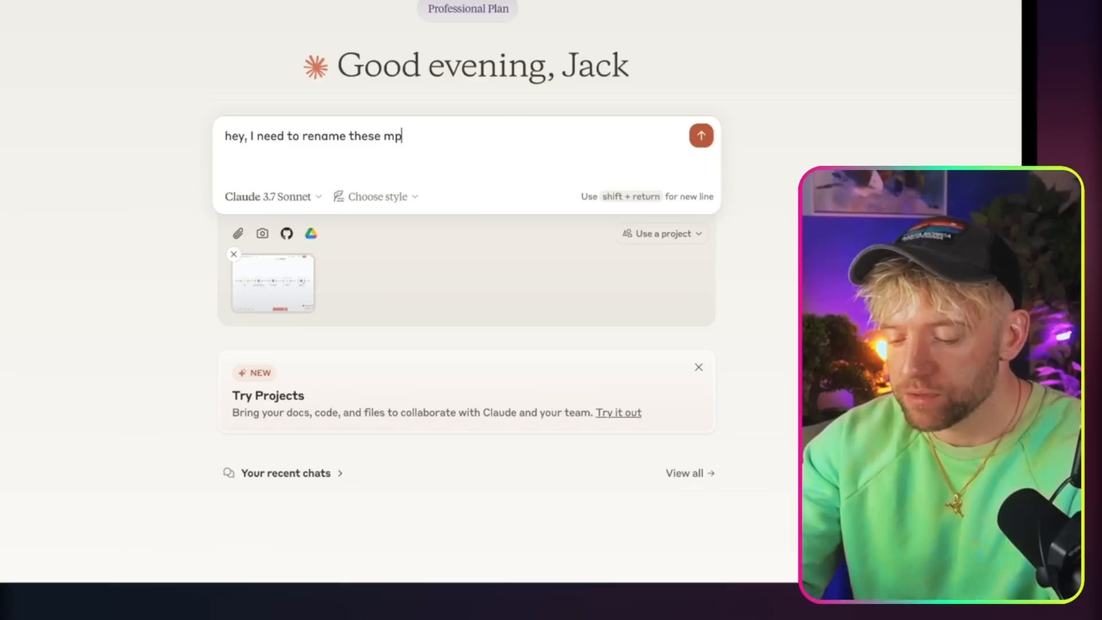
{"action": "type", "text": "4's to end"}
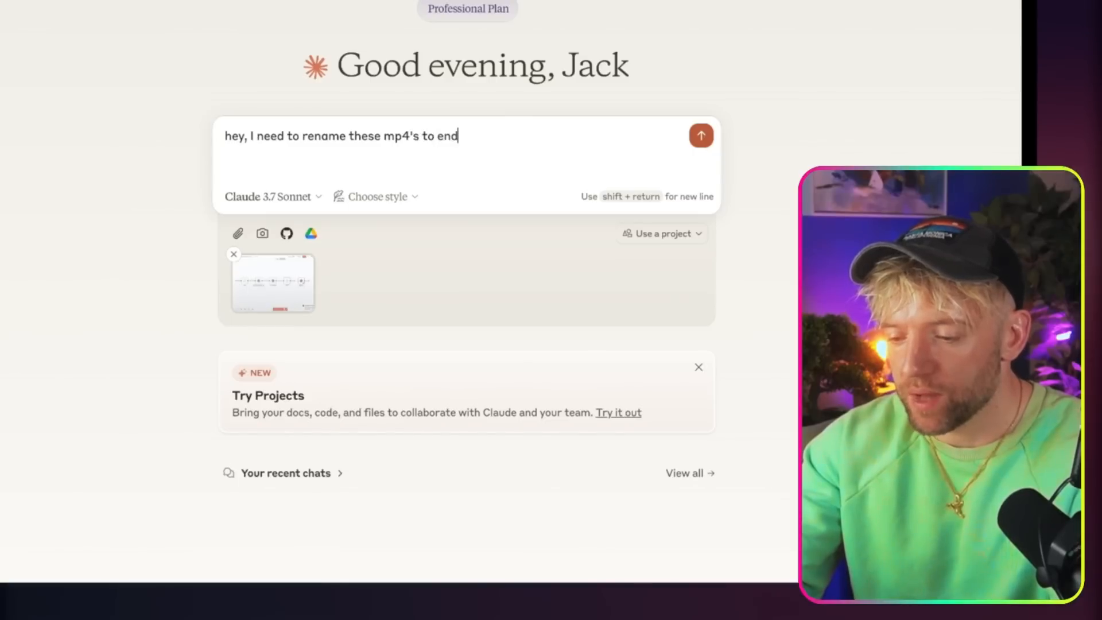
{"action": "type", "text": " in .mp"}
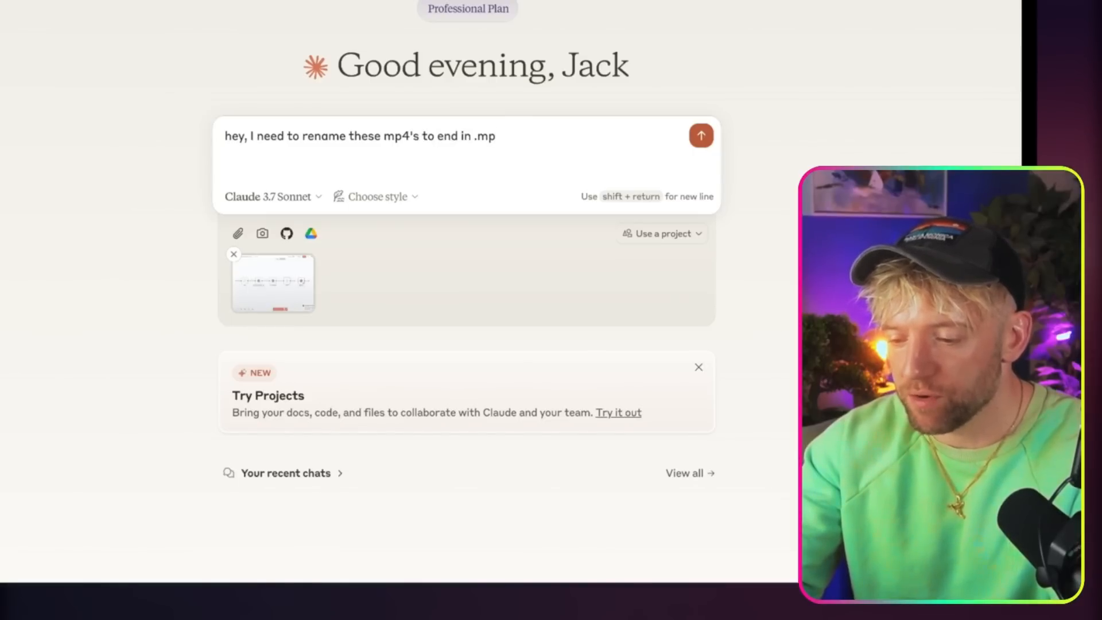
{"action": "type", "text": "4 so that i mig"}
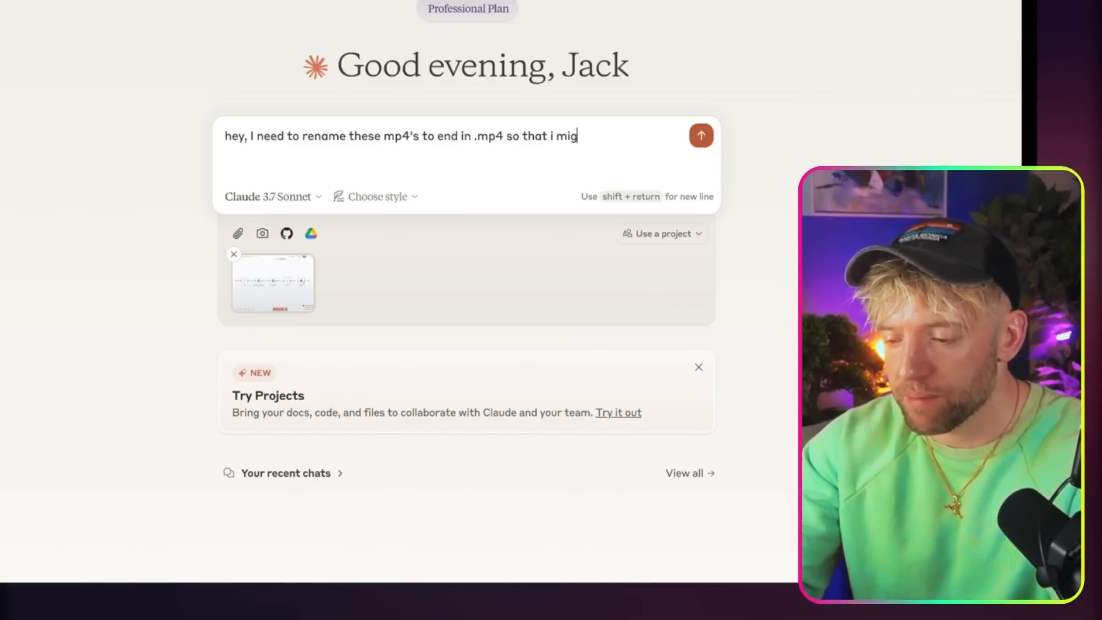
{"action": "type", "text": "ht trsnsc"}
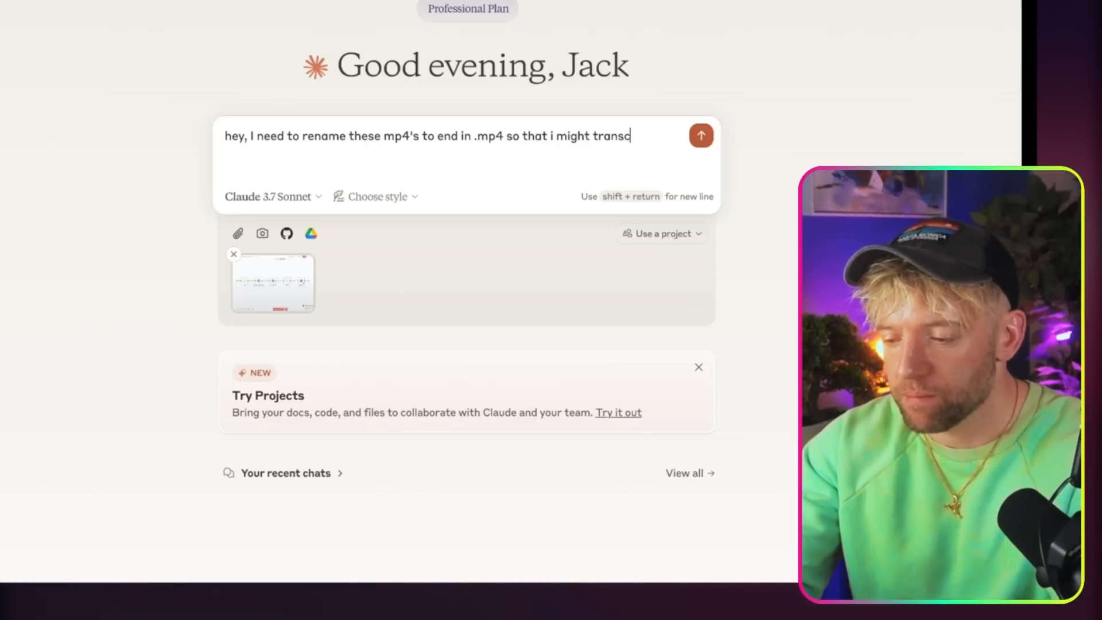
{"action": "type", "text": "ribe them."}
{"action": "key", "text": "shift+Return"}
{"action": "key", "text": "shift+Return"}
Add the prompt paragraphs "This is in n8n." and "I WANT THEm to be processed individually.".
{"action": "type", "text": "T"}
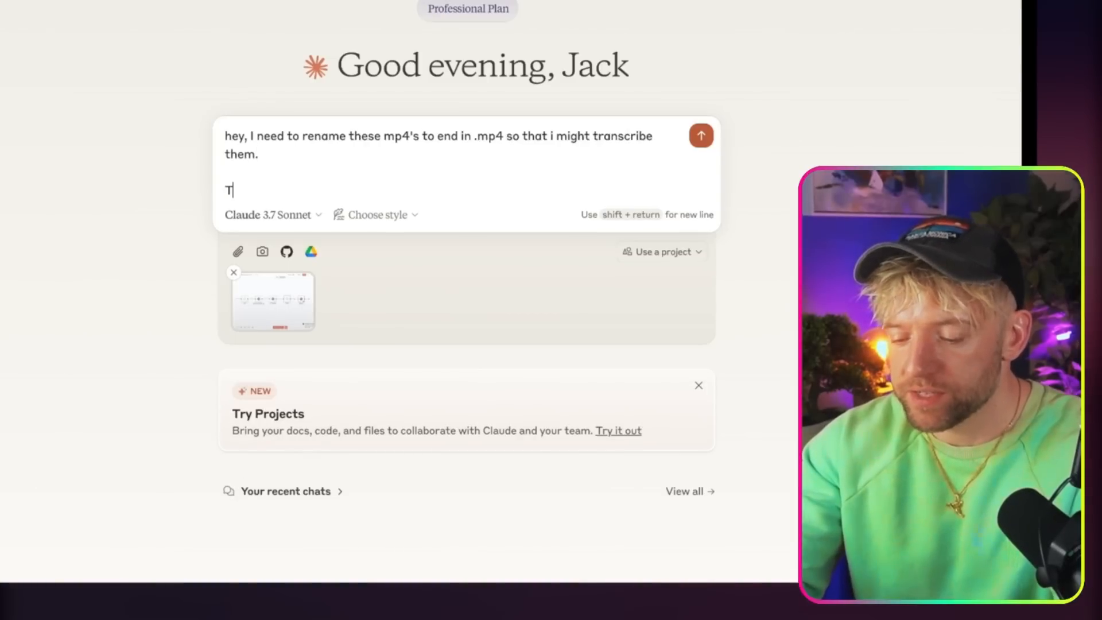
{"action": "type", "text": "his is in n8n."}
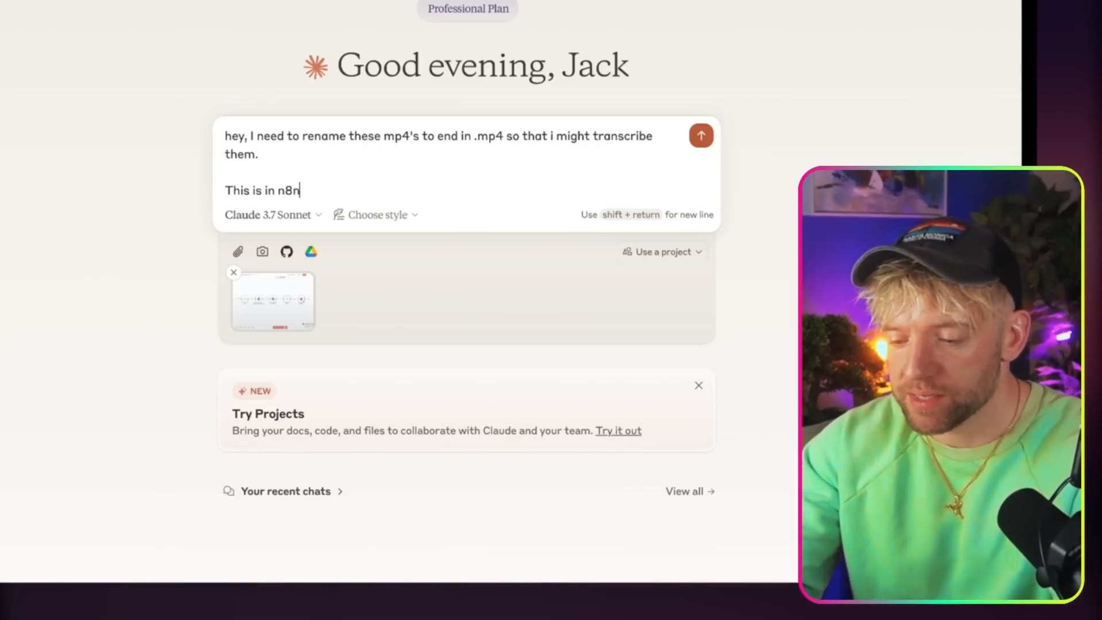
{"action": "key", "text": "shift+Return"}
{"action": "key", "text": "shift+Return"}
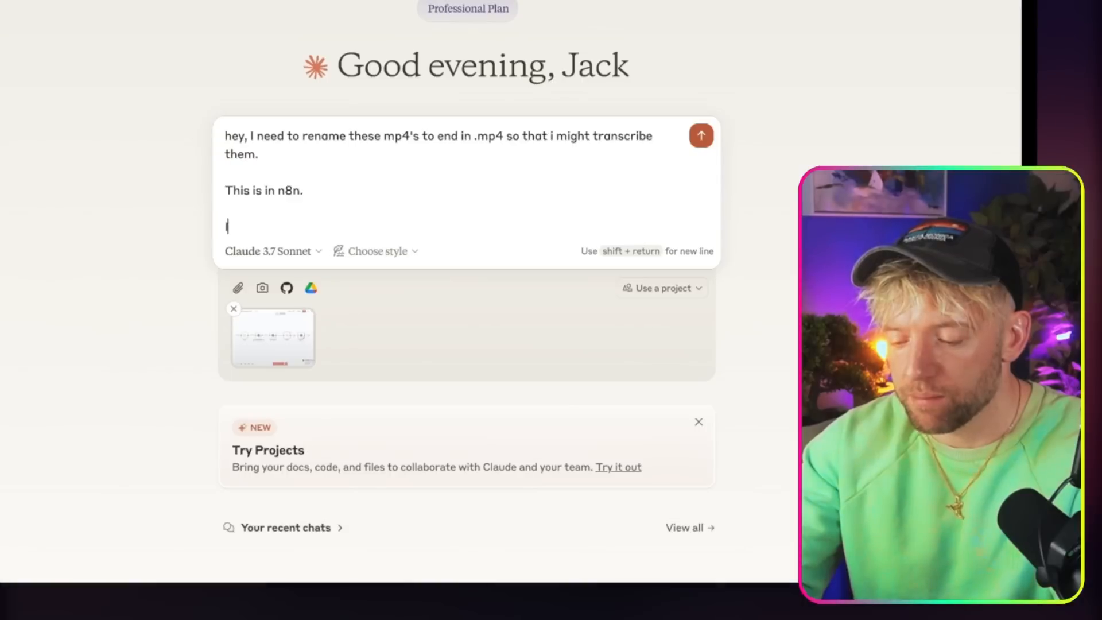
{"action": "type", "text": "I WANT THEm to"}
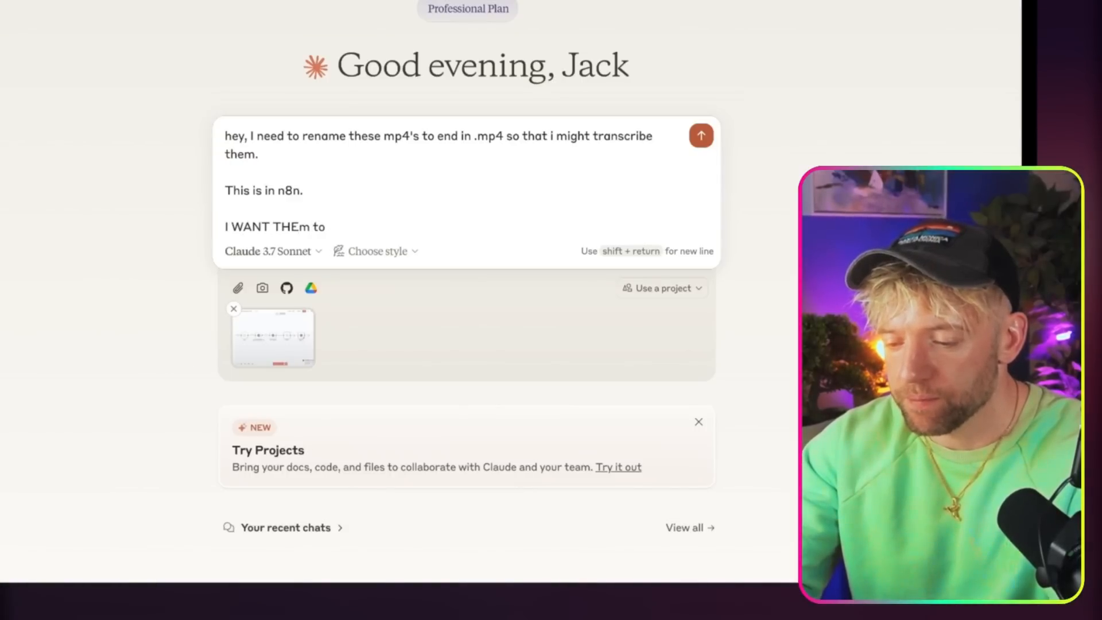
{"action": "type", "text": " e porce"}
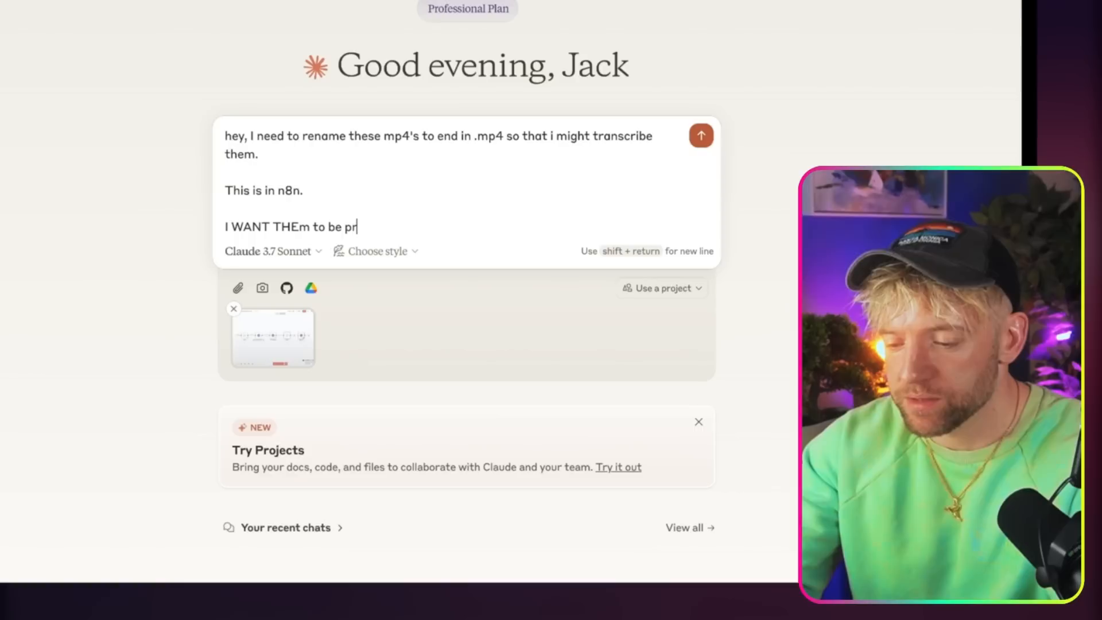
{"action": "type", "text": "ocessed indiv"}
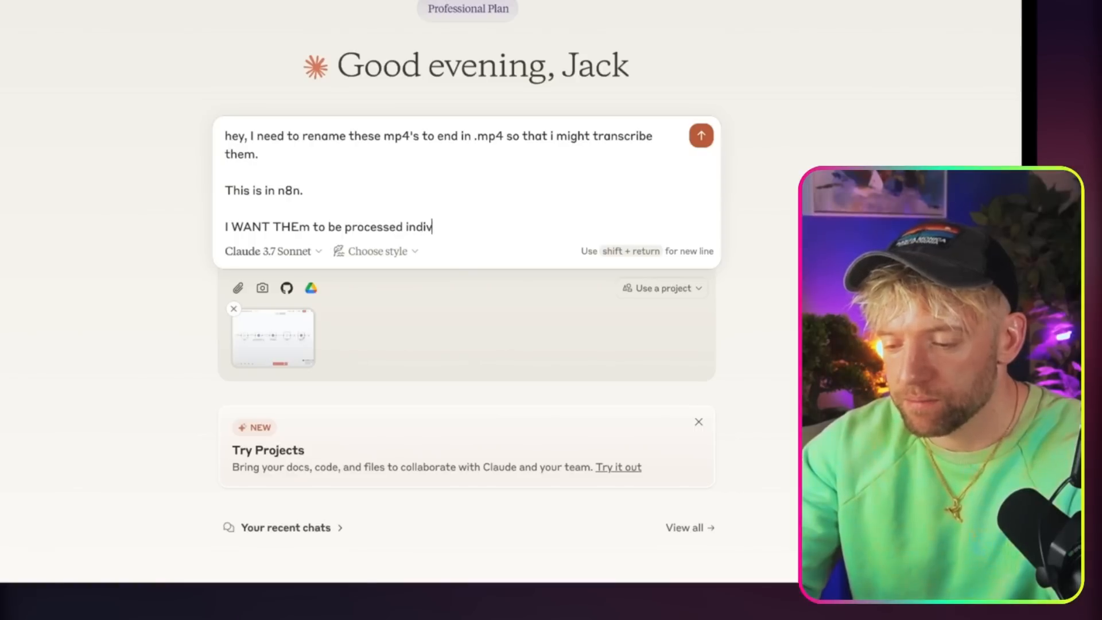
{"action": "type", "text": "idually."}
{"action": "key", "text": "shift+Return"}
{"action": "key", "text": "shift+Return"}
Finish the prompt with "Call them Video1.mp4, video2.mp4 etc..." and send it to Claude.
{"action": "type", "text": "C"}
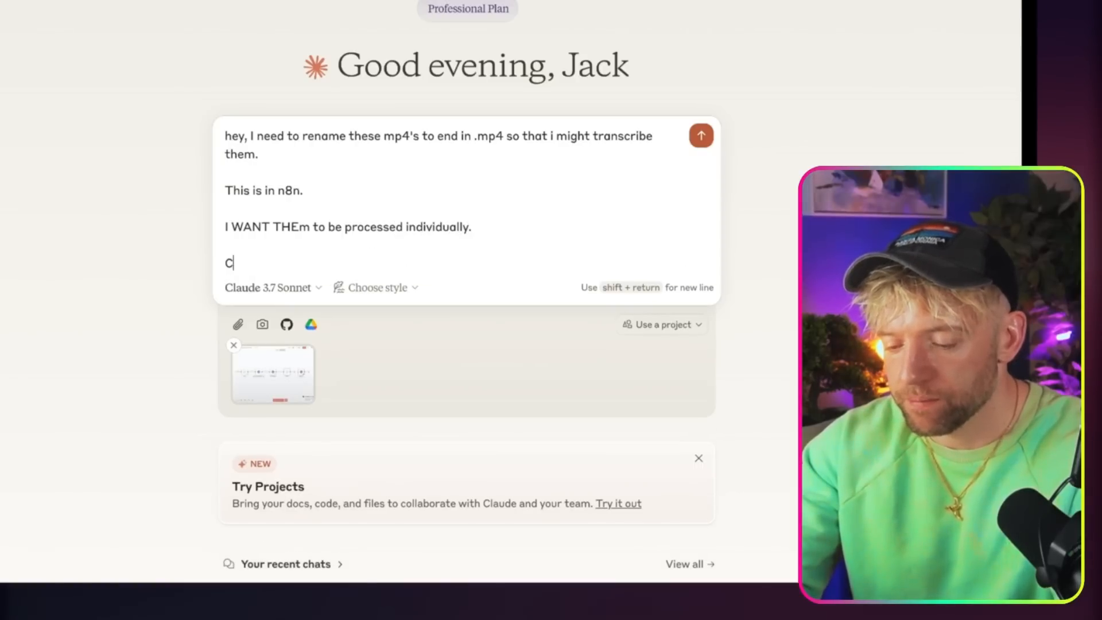
{"action": "type", "text": "all them V"}
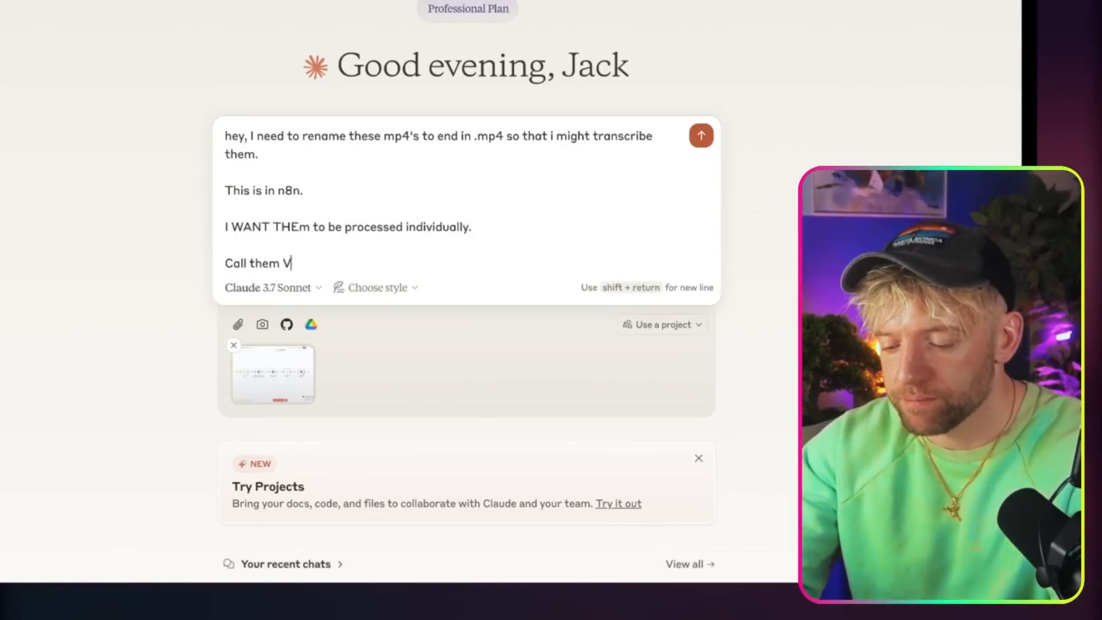
{"action": "type", "text": "ideo1."}
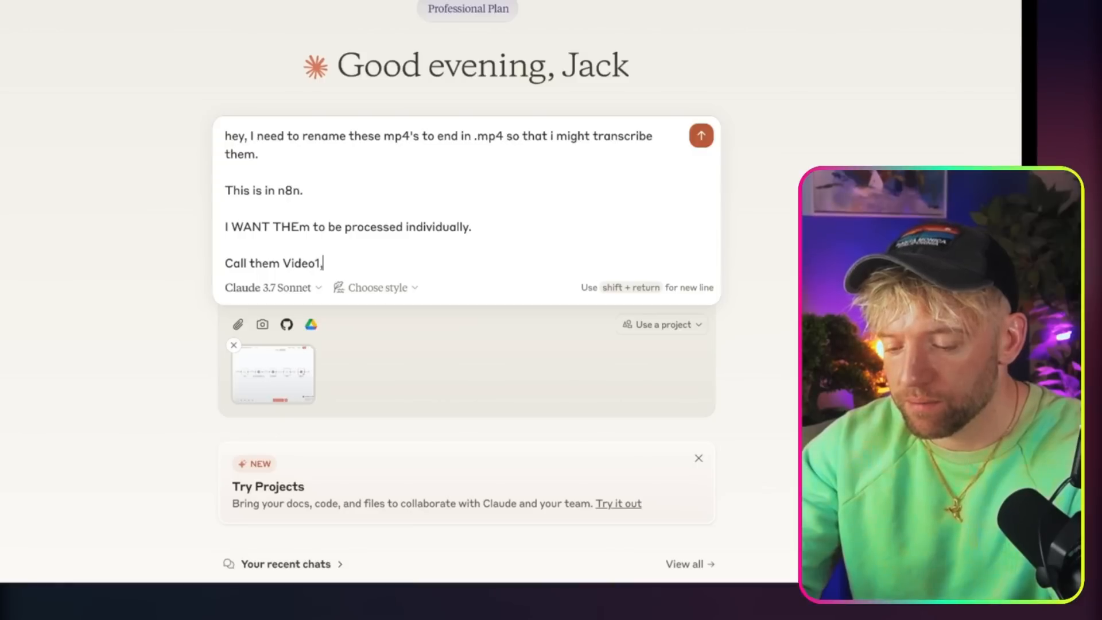
{"action": "type", "text": "mp4,"}
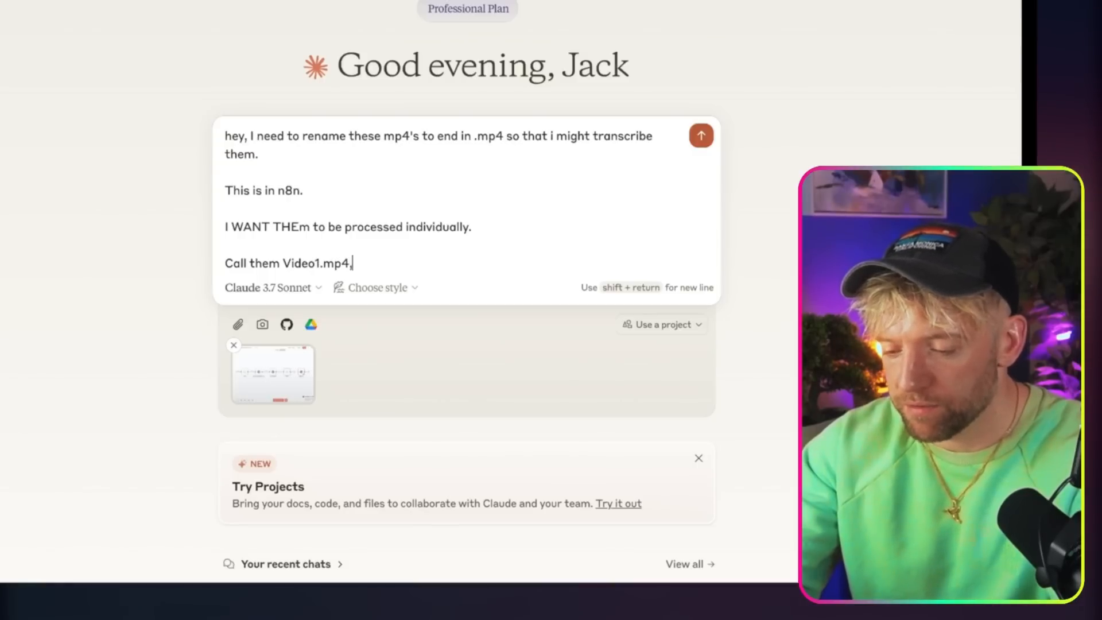
{"action": "type", "text": " video2.m"}
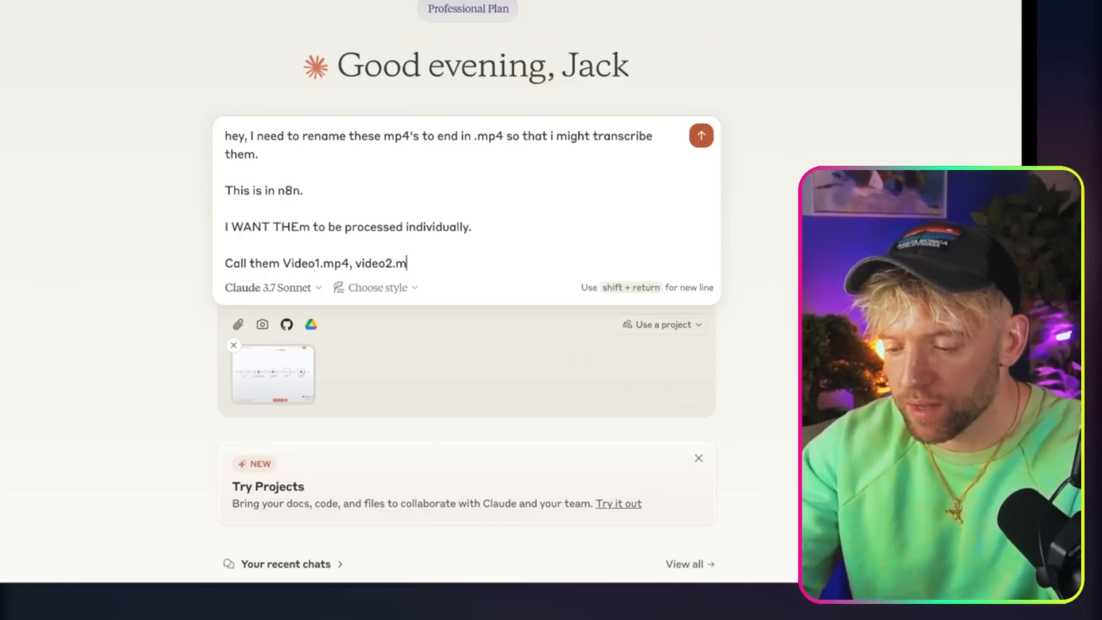
{"action": "type", "text": "p4 etc..."}
{"action": "key", "text": "Return"}
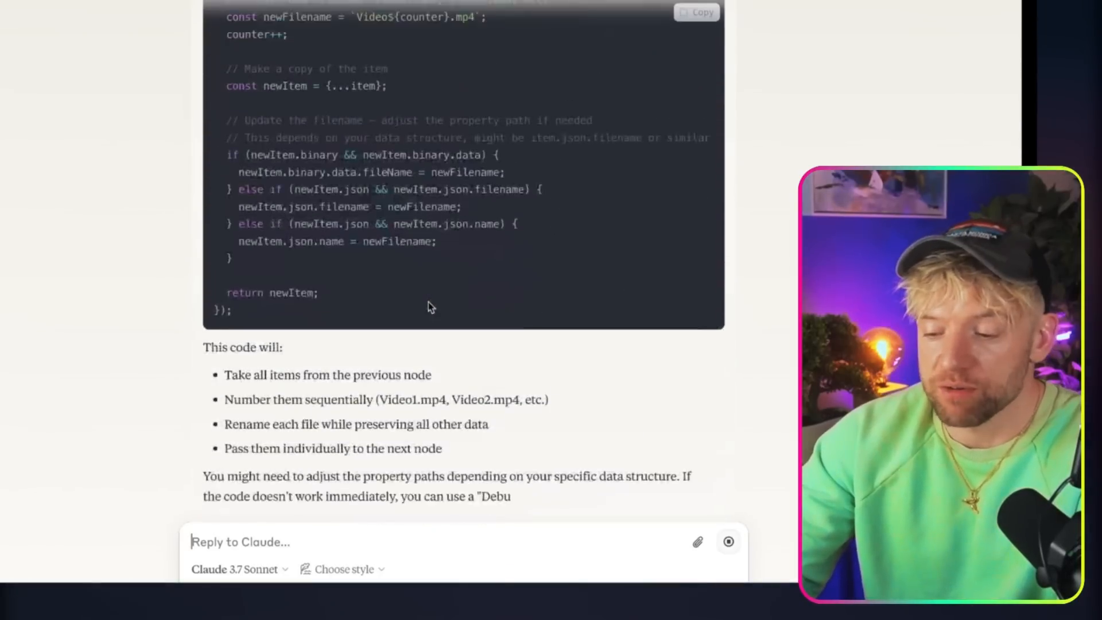
Copy Claude's file-renaming JavaScript and replace the default code of n8n's Code1 node with it.
{"action": "scroll", "coordinate": [430, 298], "scroll_direction": "up", "scroll_amount": 3}
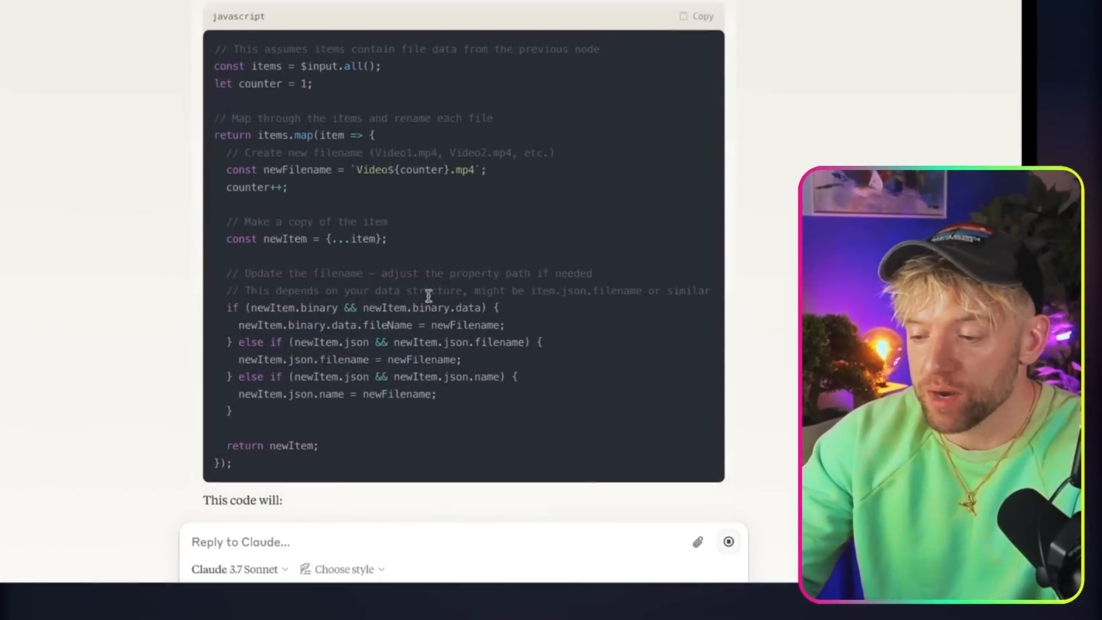
{"action": "left_click", "coordinate": [696, 17]}
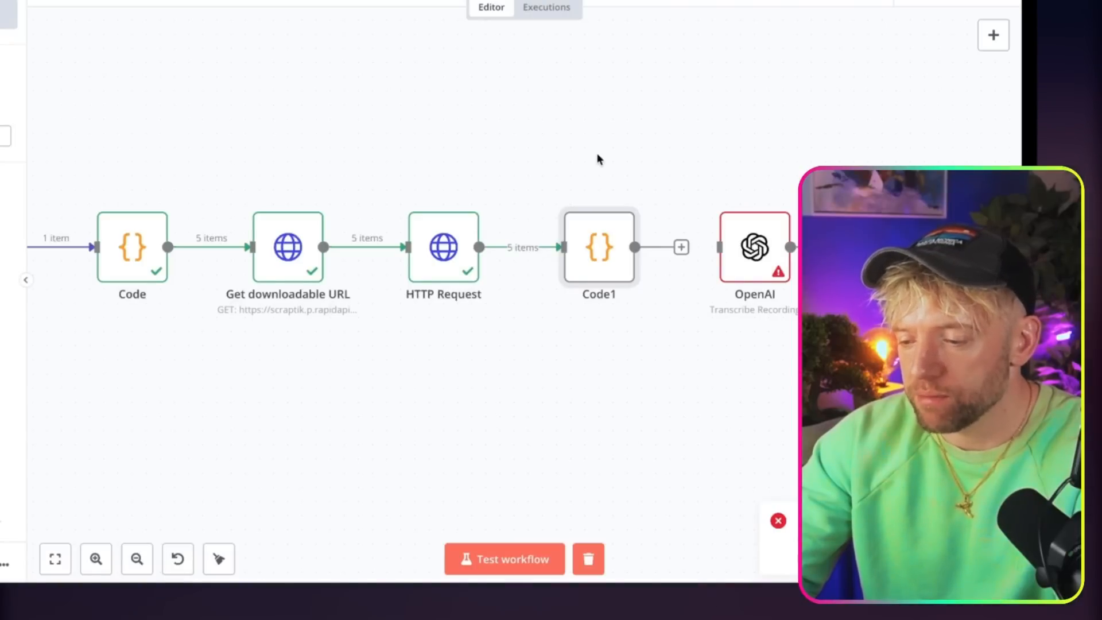
{"action": "scroll", "coordinate": [597, 159], "scroll_direction": "right", "scroll_amount": 3}
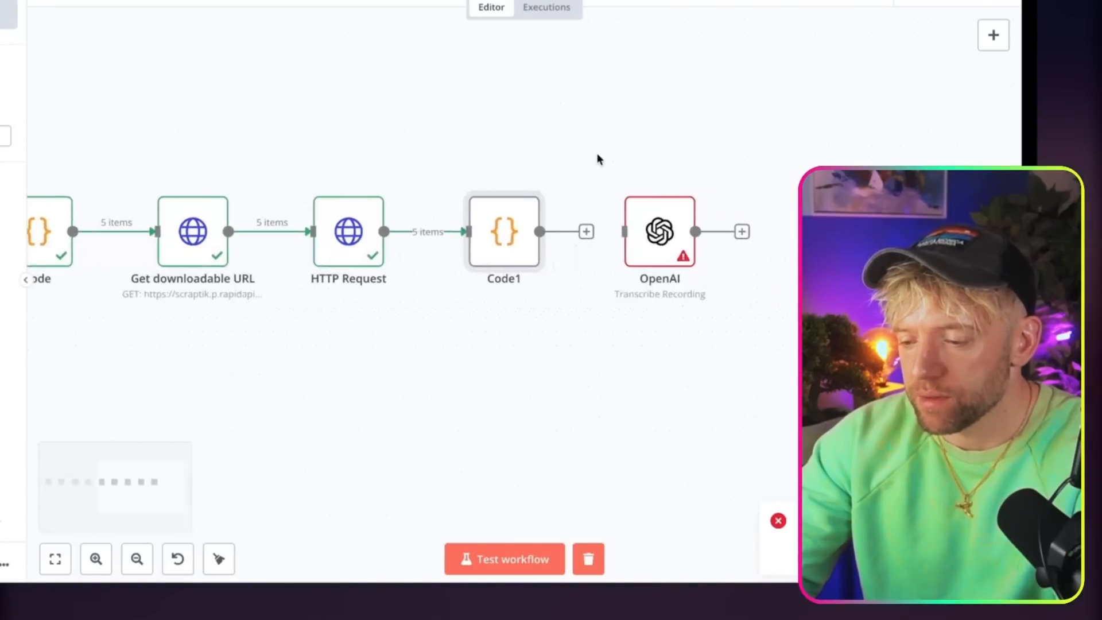
{"action": "double_click", "coordinate": [504, 247]}
{"action": "key", "text": "ctrl+a"}
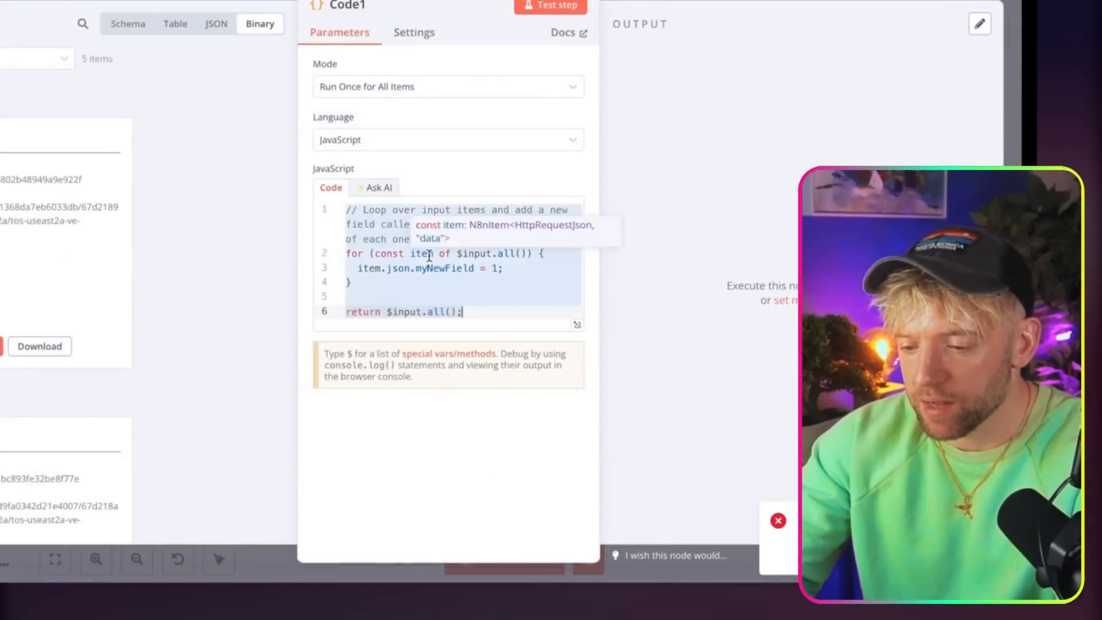
{"action": "key", "text": "BackSpace"}
{"action": "key", "text": "ctrl+v"}
Test the Code1 node and check the file names of its binary output items.
{"action": "left_click", "coordinate": [550, 6]}
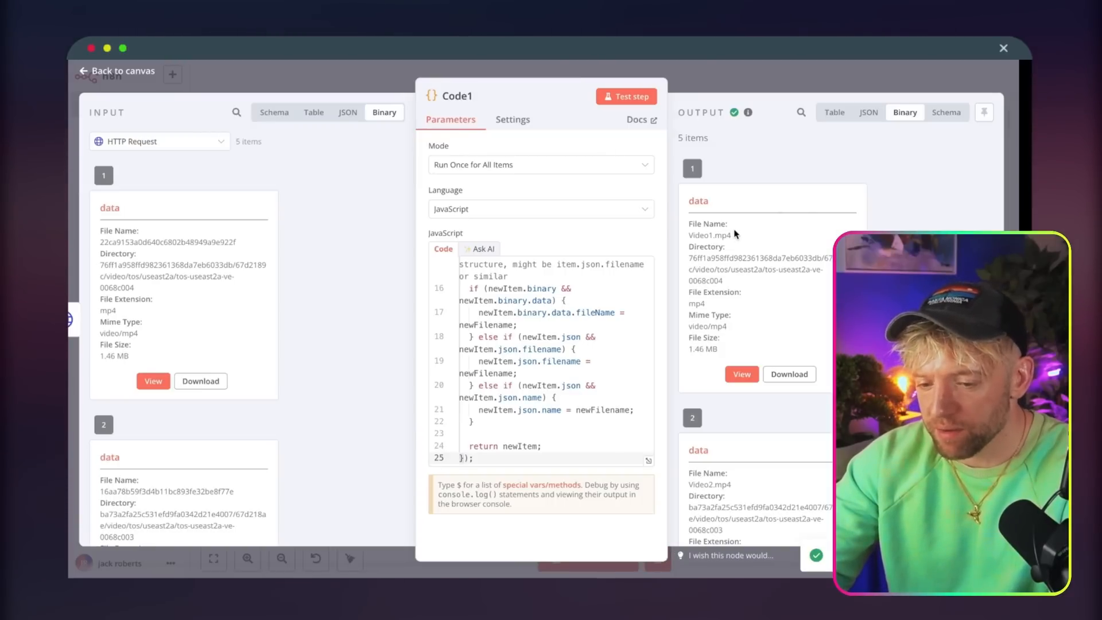
{"action": "scroll", "coordinate": [723, 253], "scroll_direction": "down", "scroll_amount": 3}
{"action": "scroll", "coordinate": [721, 267], "scroll_direction": "down", "scroll_amount": 1}
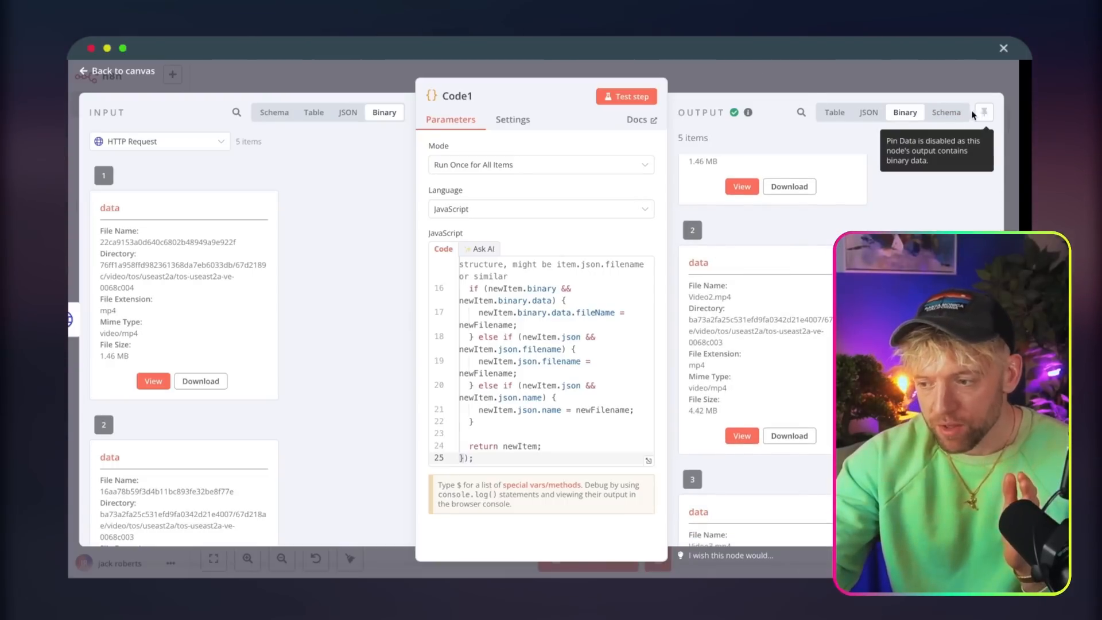
Return to the canvas and connect the Code1 node's output to the OpenAI Transcribe Recording node.
{"action": "left_click", "coordinate": [919, 64]}
{"action": "left_click_drag", "start_coordinate": [725, 287], "coordinate": [785, 272]}
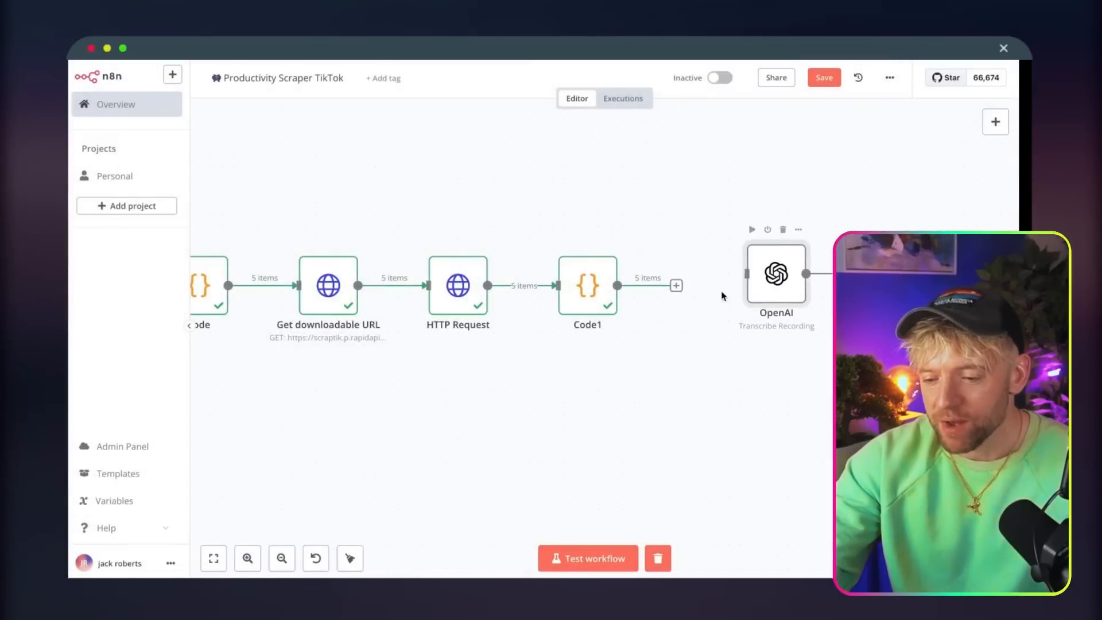
{"action": "left_click_drag", "start_coordinate": [686, 289], "coordinate": [730, 276]}
Pin the output data of the Code node and the Get downloadable URL node.
{"action": "scroll", "coordinate": [514, 301], "scroll_direction": "left", "scroll_amount": 3}
{"action": "scroll", "coordinate": [514, 304], "scroll_direction": "left", "scroll_amount": 10}
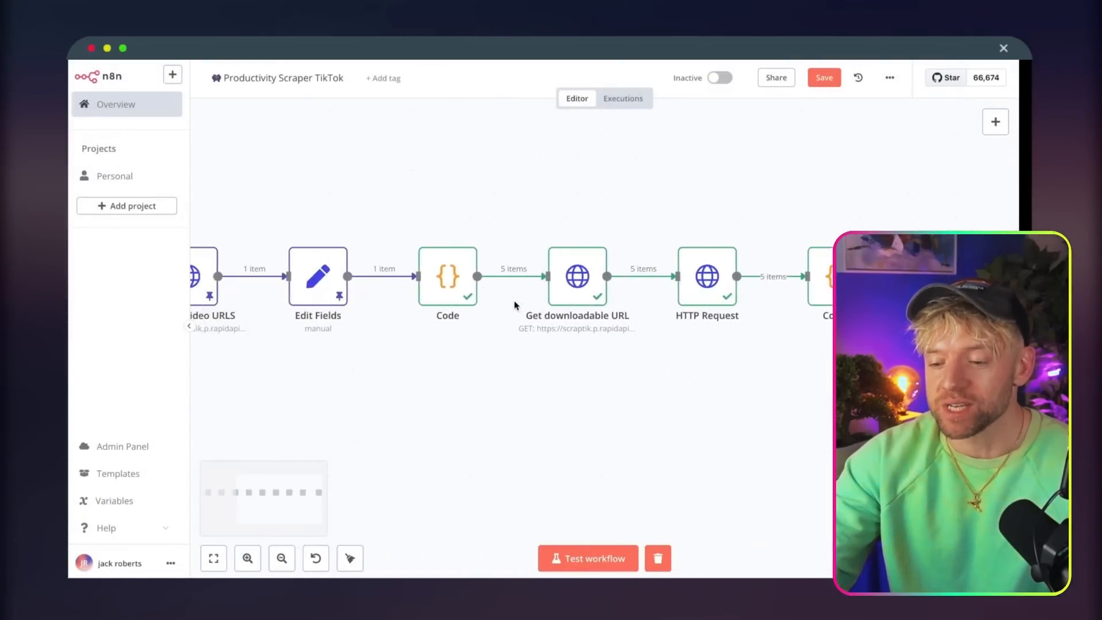
{"action": "double_click", "coordinate": [558, 285]}
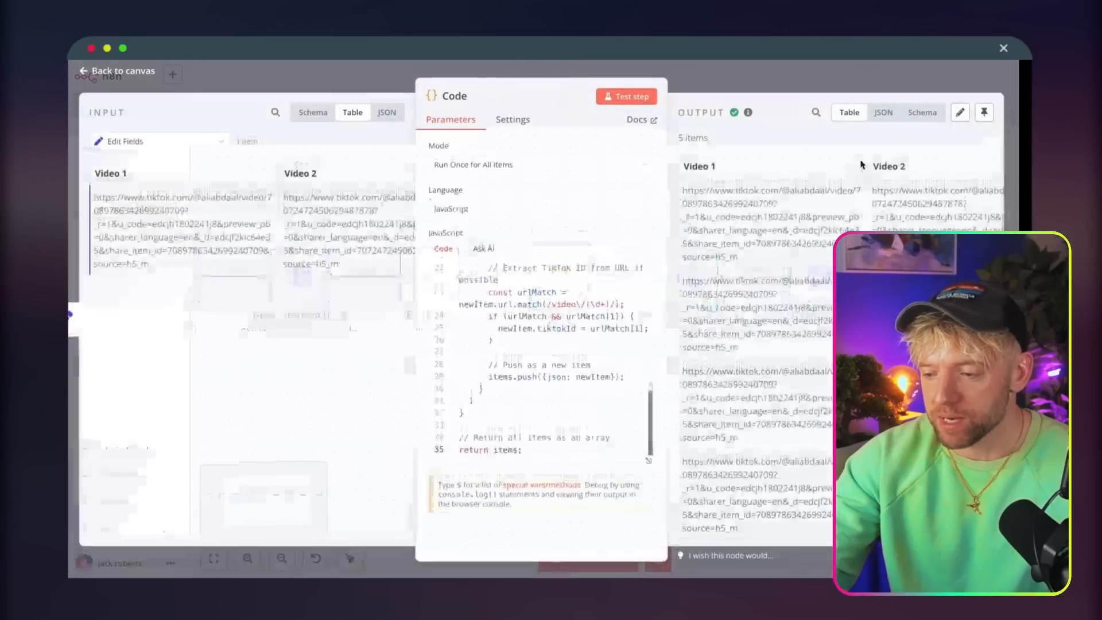
{"action": "left_click", "coordinate": [983, 127]}
{"action": "left_click", "coordinate": [965, 87]}
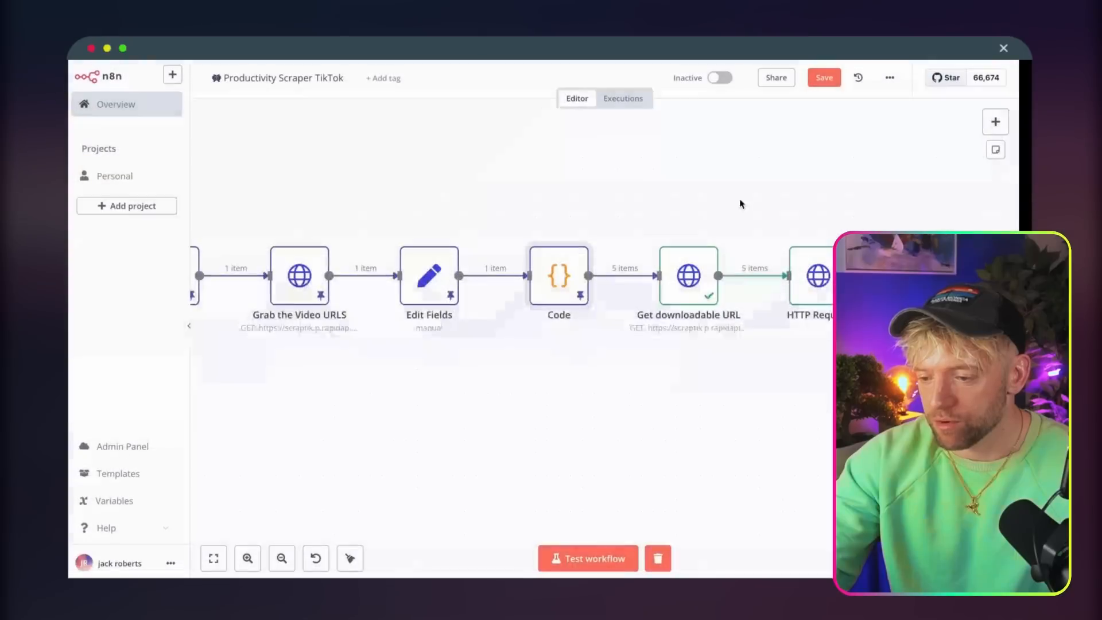
{"action": "double_click", "coordinate": [698, 268]}
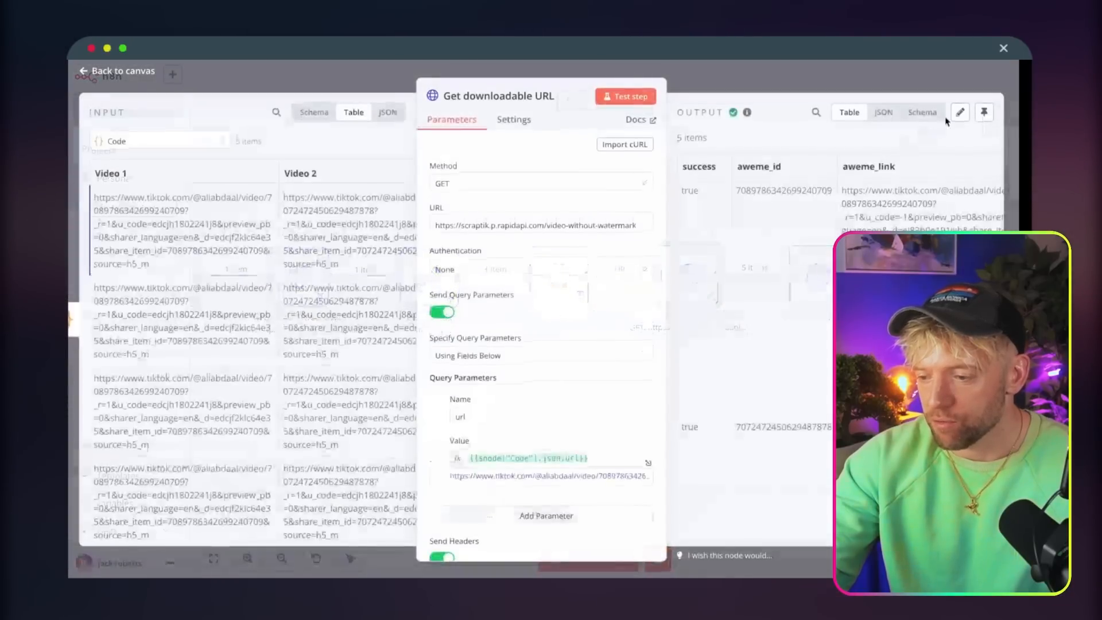
{"action": "left_click", "coordinate": [982, 112]}
{"action": "left_click", "coordinate": [965, 87]}
Check whether the HTTP Request node's binary output can be pinned.
{"action": "scroll", "coordinate": [819, 277], "scroll_direction": "right", "scroll_amount": 5}
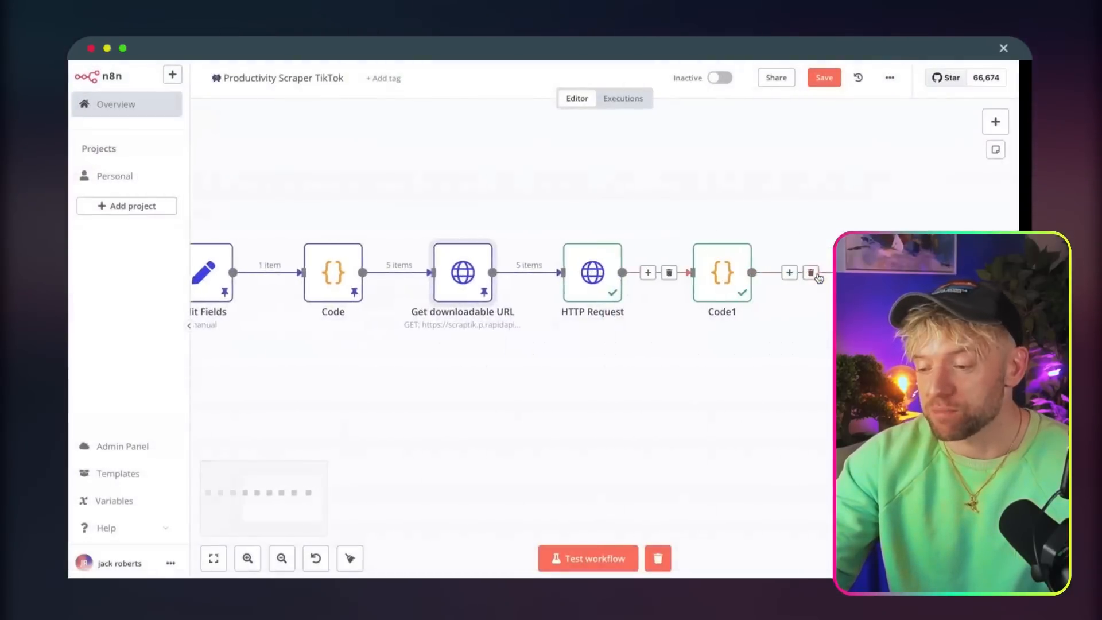
{"action": "double_click", "coordinate": [527, 281]}
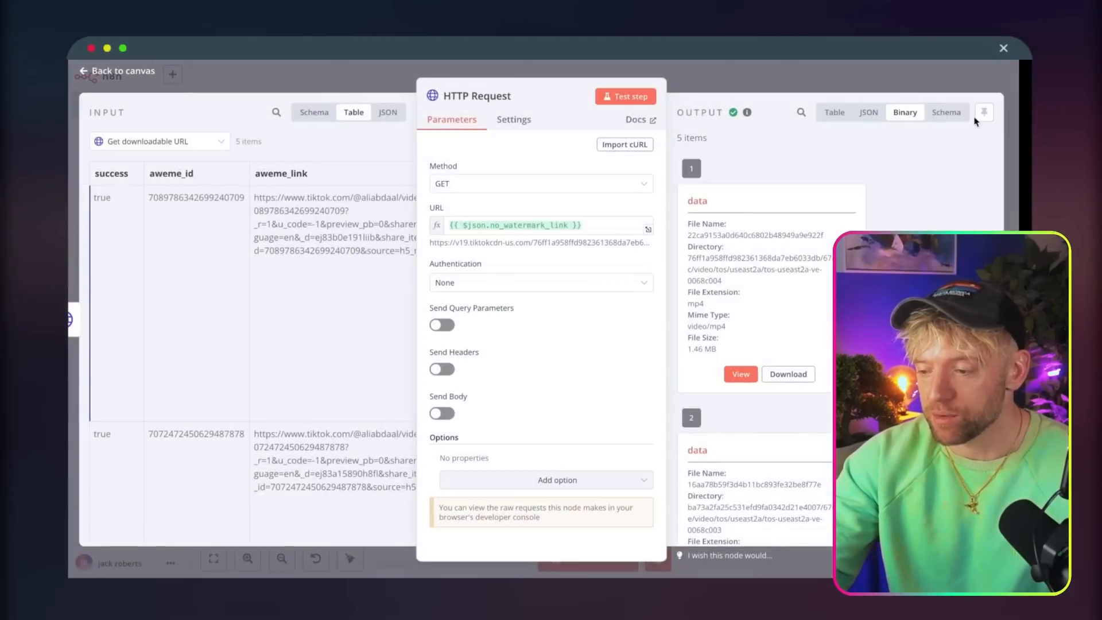
{"action": "left_click", "coordinate": [950, 79]}
Run the OpenAI Transcribe Recording node and review the video transcripts in its output.
{"action": "scroll", "coordinate": [657, 296], "scroll_direction": "right", "scroll_amount": 1}
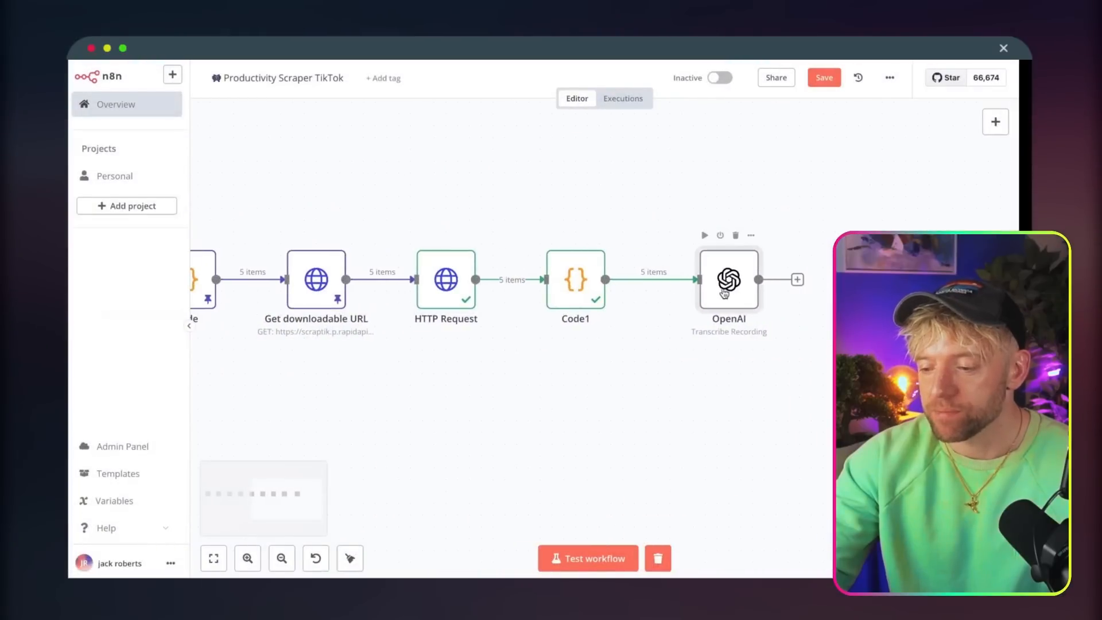
{"action": "left_click_drag", "start_coordinate": [721, 287], "coordinate": [709, 287]}
{"action": "left_click", "coordinate": [693, 237]}
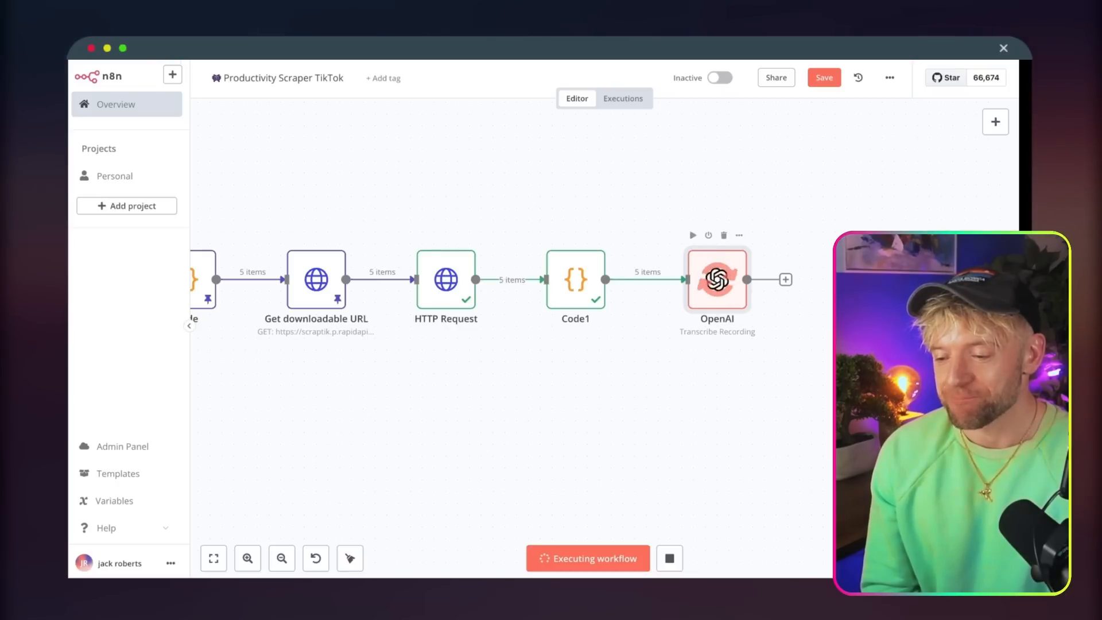
{"action": "double_click", "coordinate": [723, 291]}
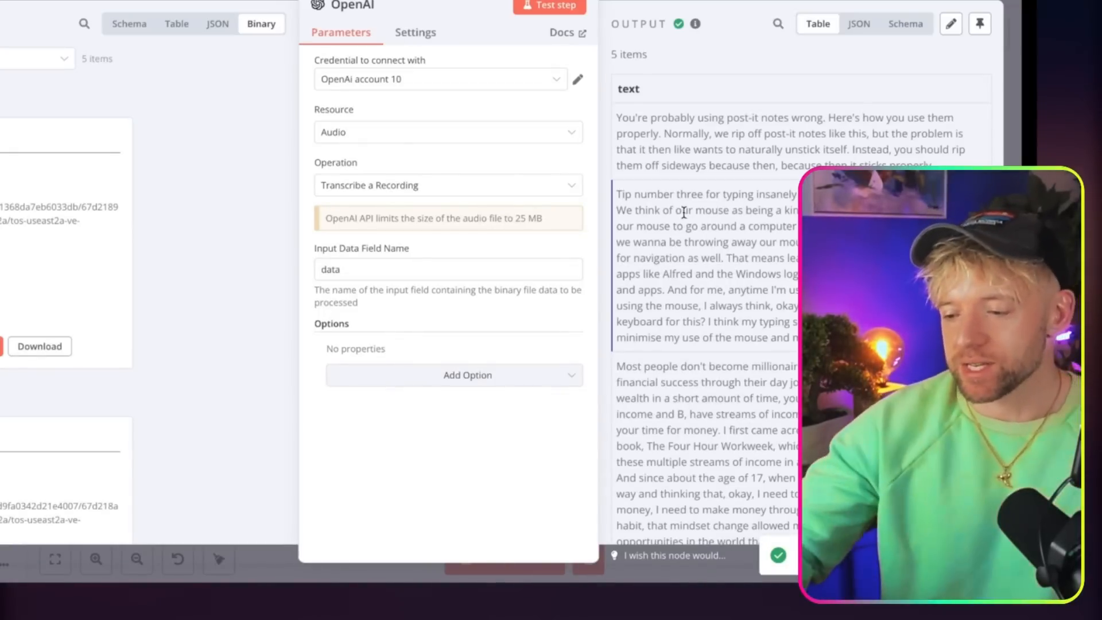
{"action": "scroll", "coordinate": [684, 213], "scroll_direction": "down", "scroll_amount": 12}
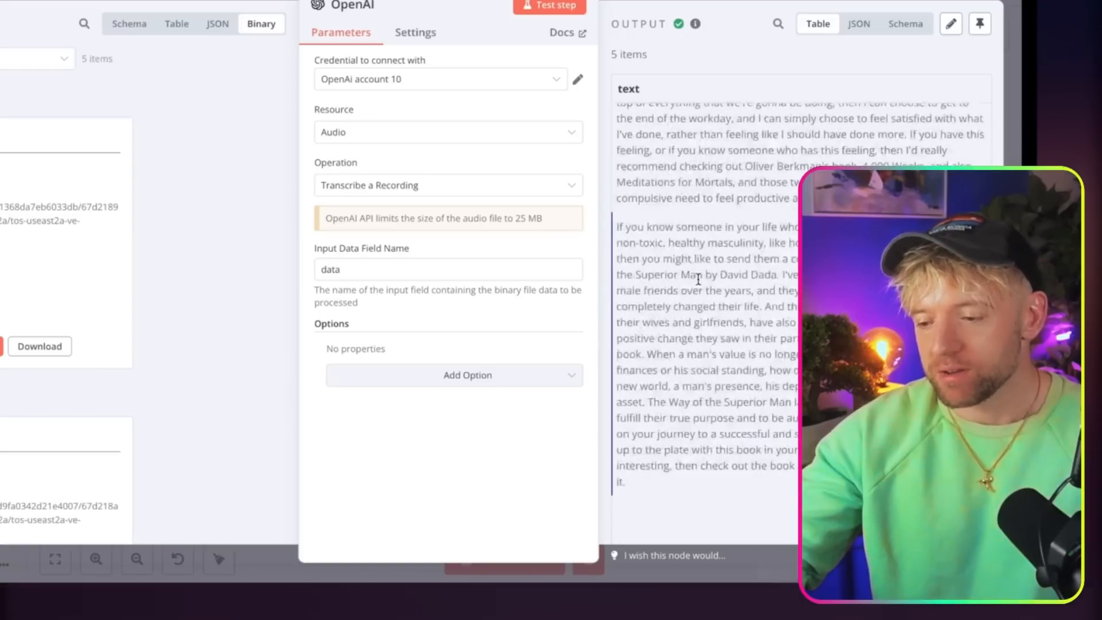
{"action": "scroll", "coordinate": [698, 280], "scroll_direction": "up", "scroll_amount": 15}
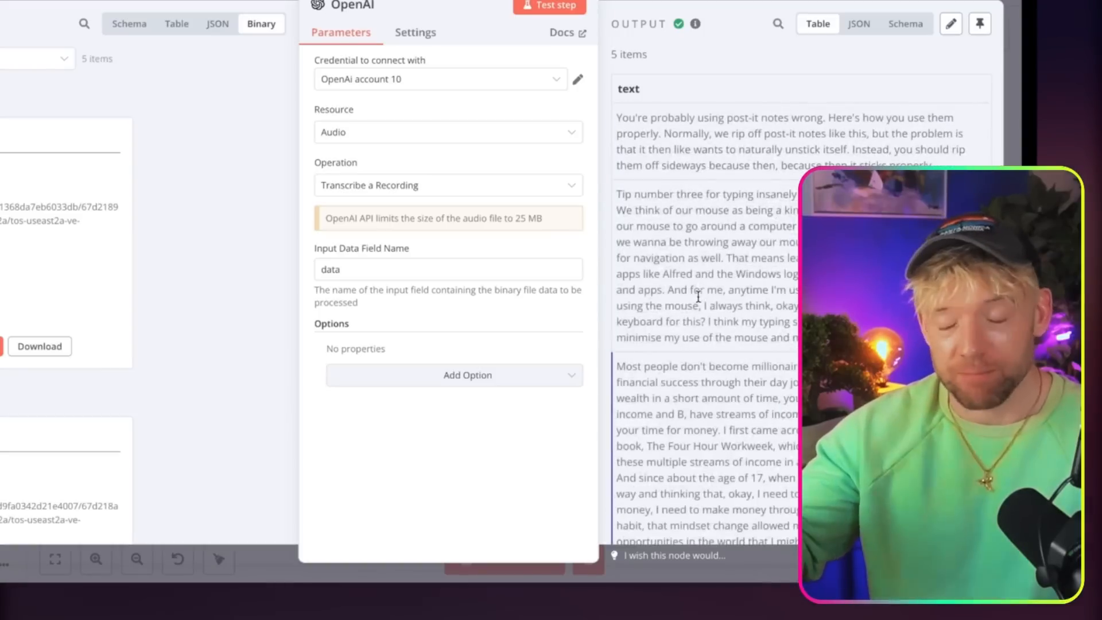
{"action": "key", "text": "Escape"}
{"action": "scroll", "coordinate": [729, 288], "scroll_direction": "left", "scroll_amount": 1}
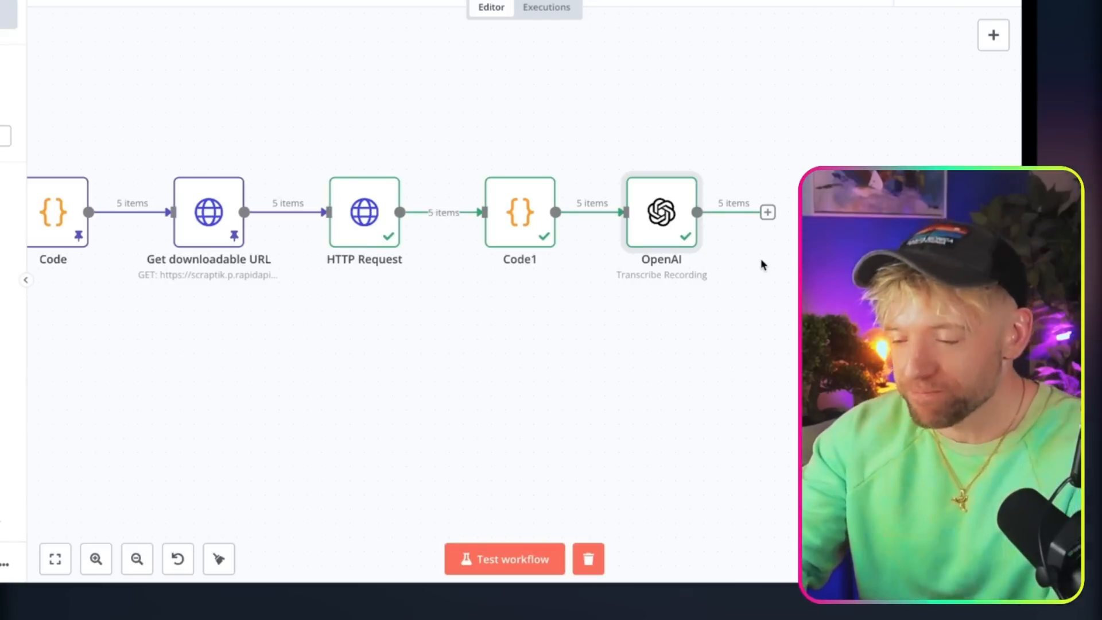
{"action": "scroll", "coordinate": [749, 161], "scroll_direction": "right", "scroll_amount": 1}
{"action": "scroll", "coordinate": [792, 227], "scroll_direction": "right", "scroll_amount": 2}
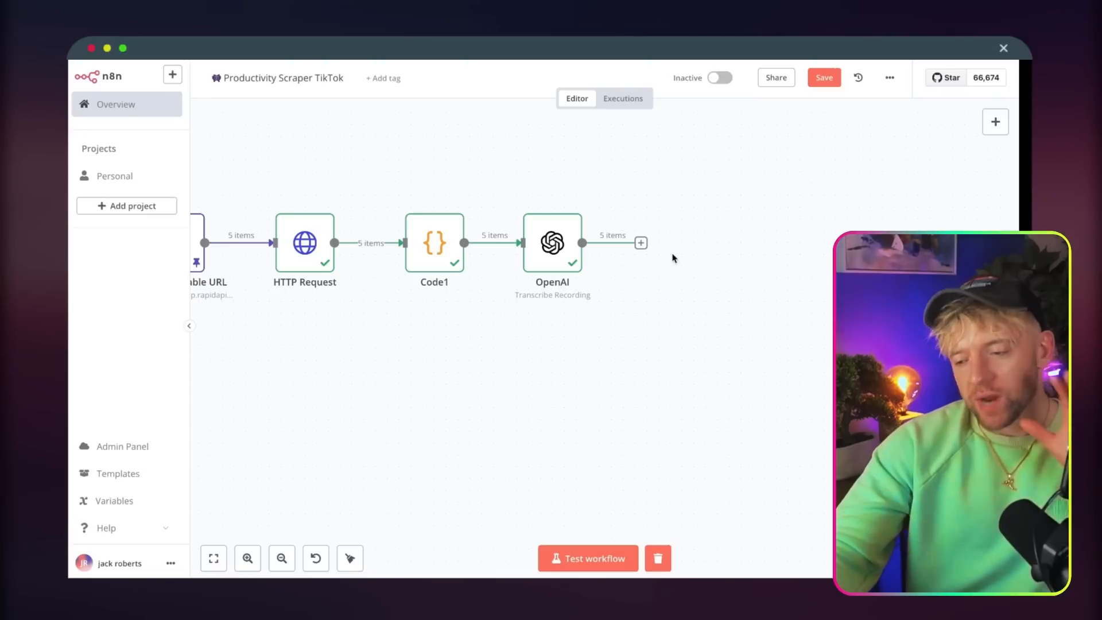
{"action": "left_click", "coordinate": [642, 243]}
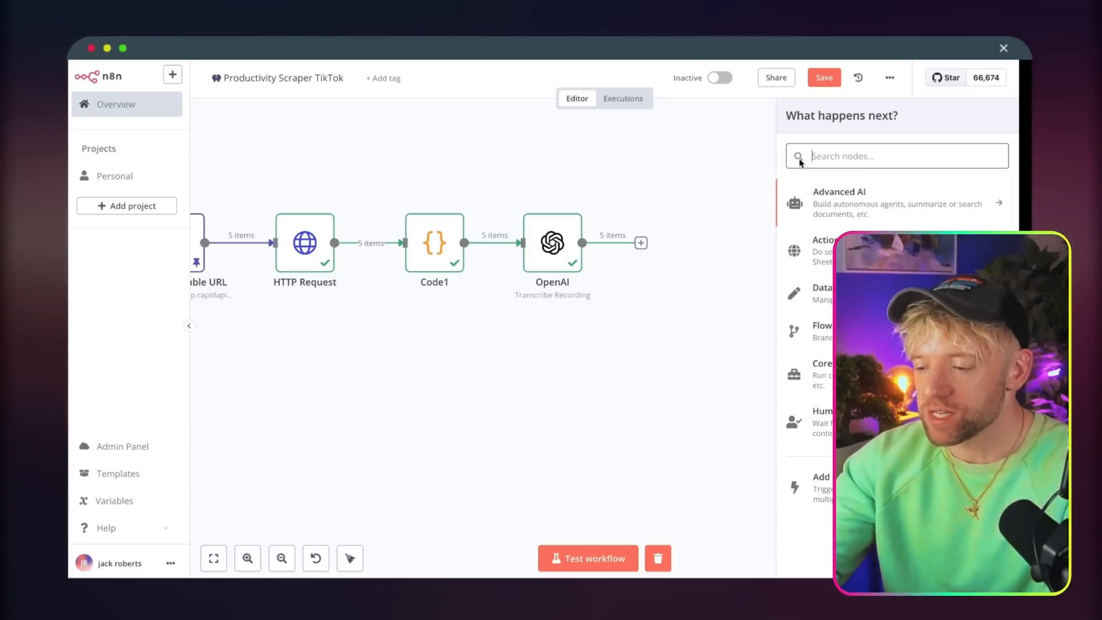
{"action": "type", "text": "google doc"}
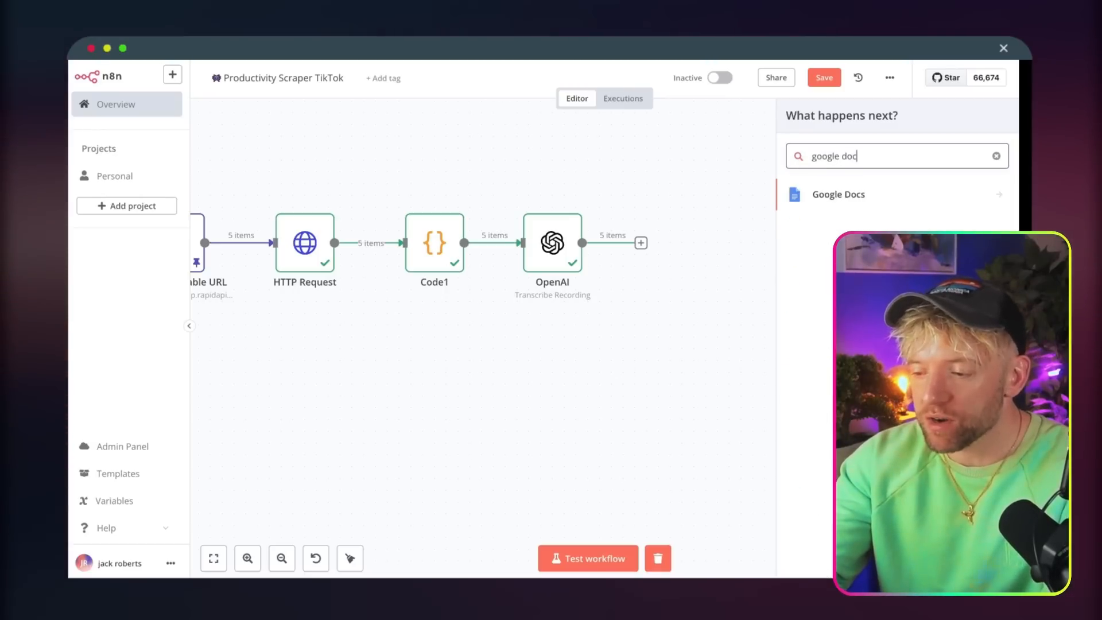
{"action": "left_click", "coordinate": [911, 195]}
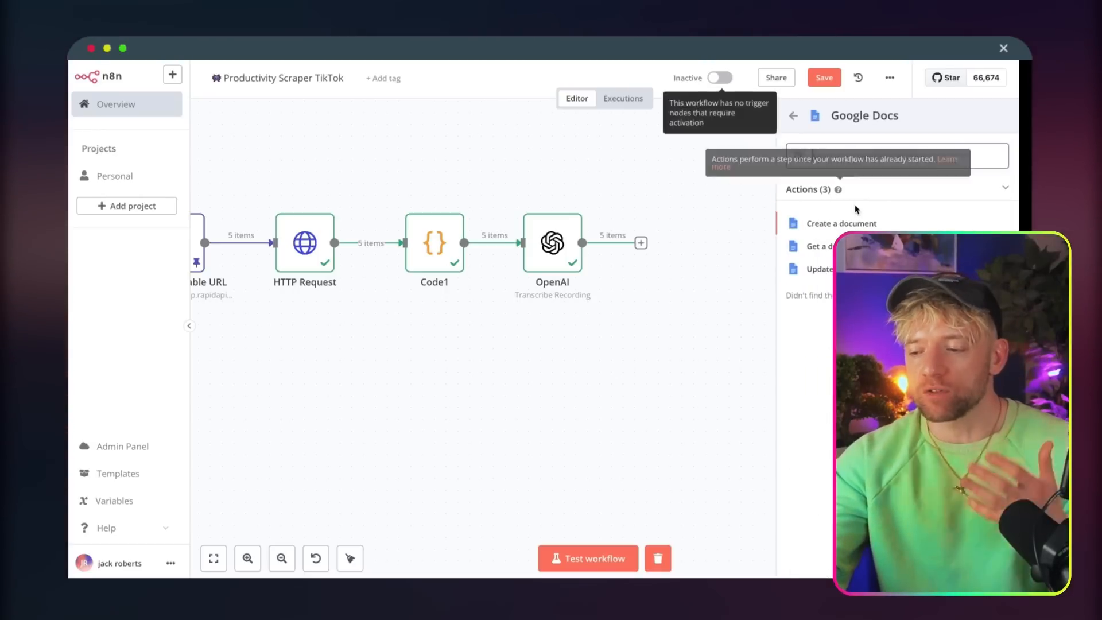
{"action": "left_click", "coordinate": [854, 224]}
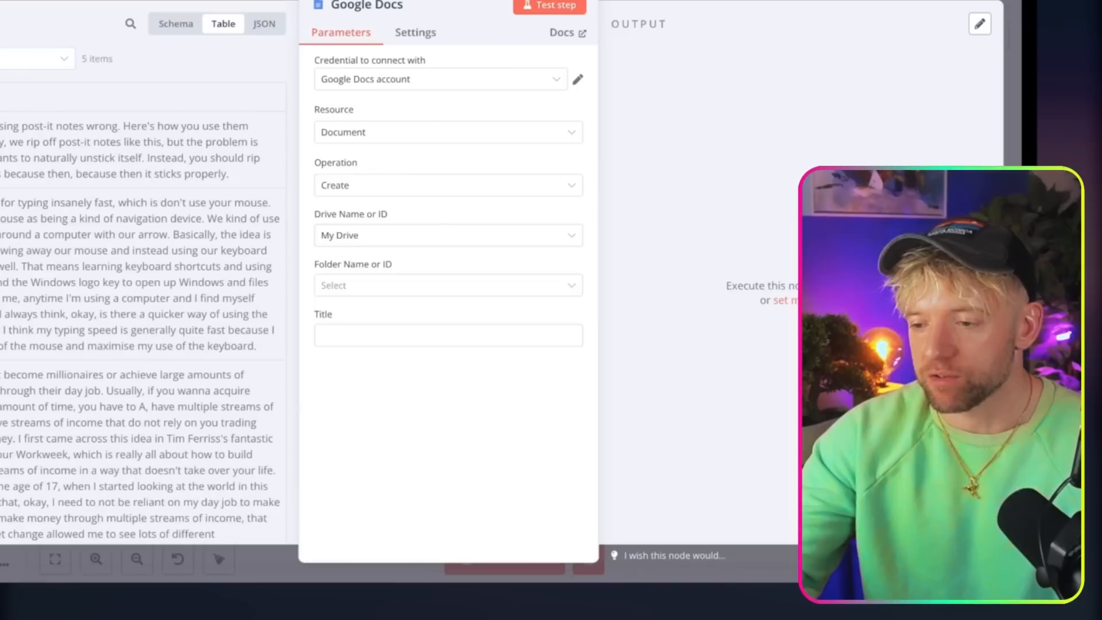
{"action": "left_click", "coordinate": [431, 195]}
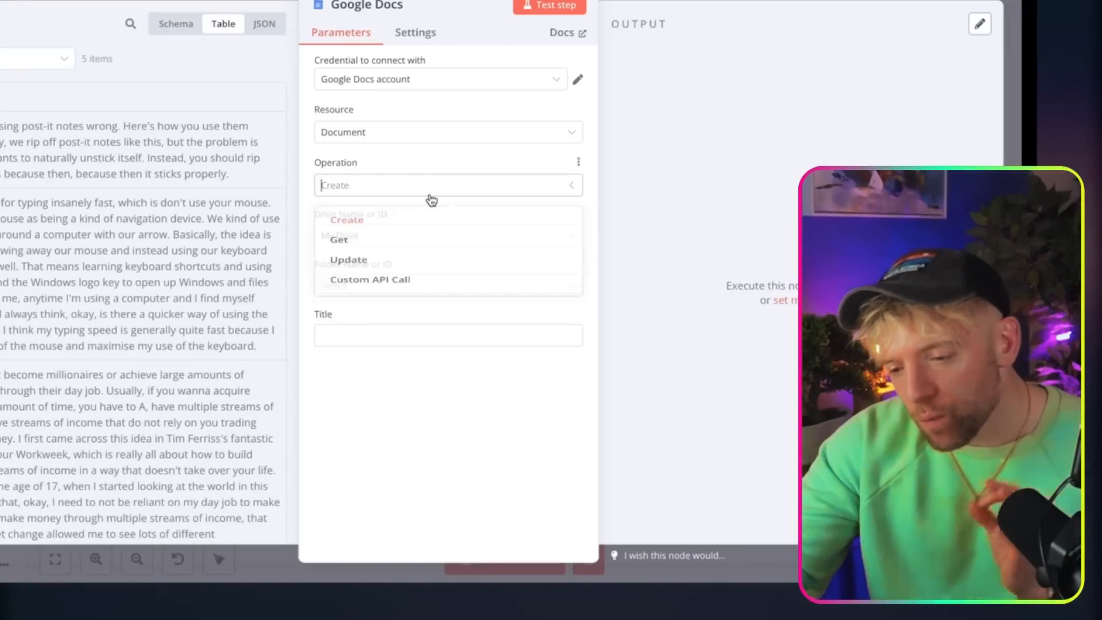
{"action": "left_click", "coordinate": [401, 357]}
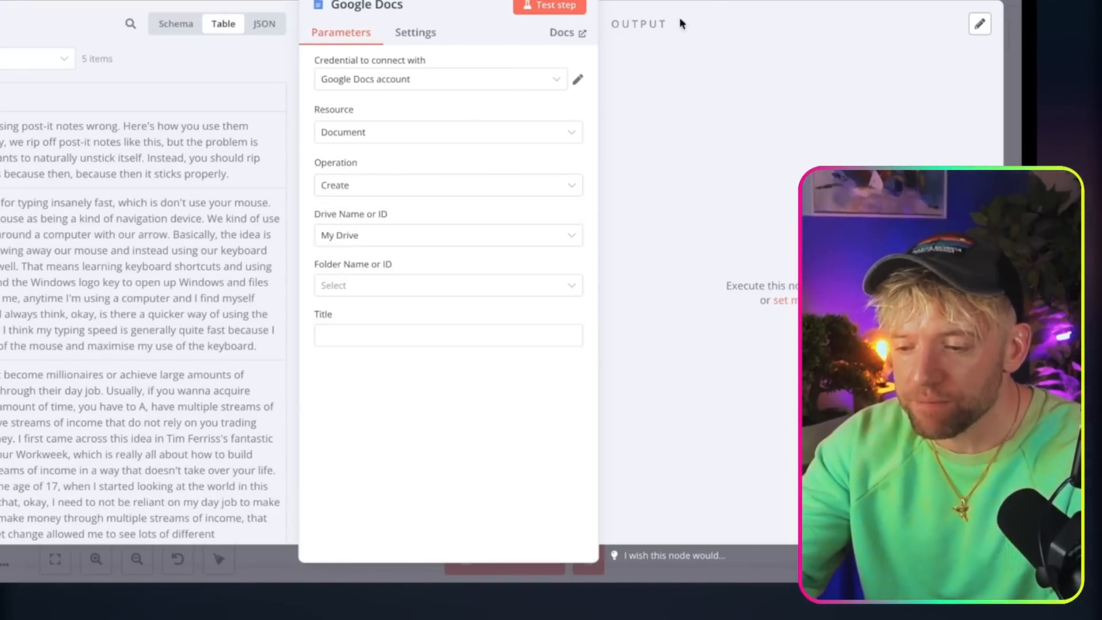
{"action": "left_click", "coordinate": [716, 2]}
{"action": "scroll", "coordinate": [705, 234], "scroll_direction": "right", "scroll_amount": 3}
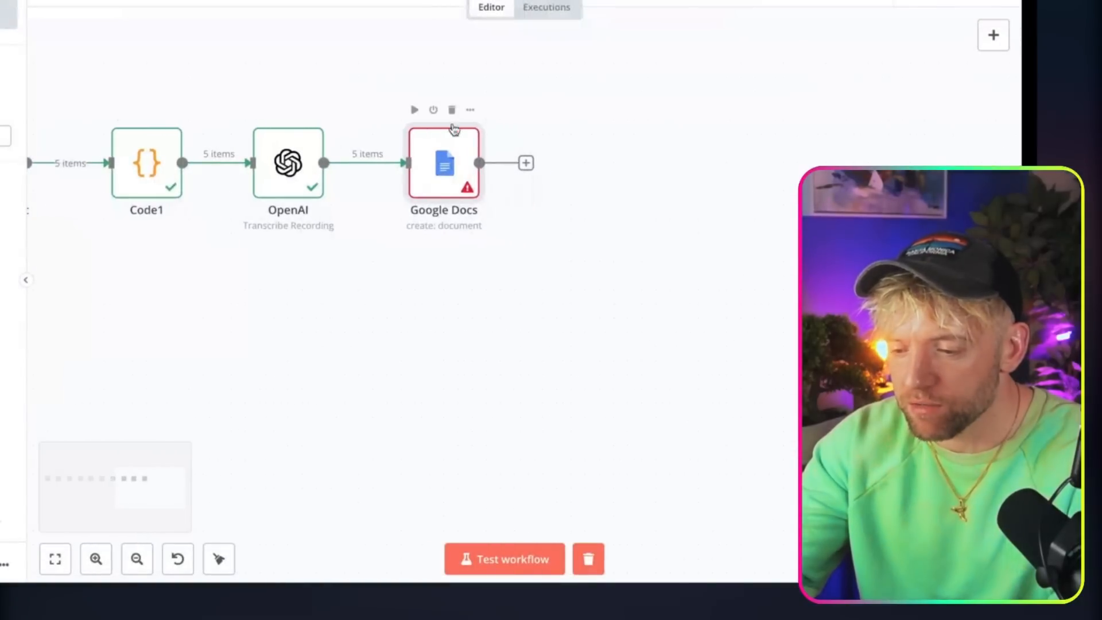
{"action": "left_click", "coordinate": [452, 110]}
Add a Google Docs node with the Update a document action after the OpenAI node.
{"action": "left_click", "coordinate": [395, 164]}
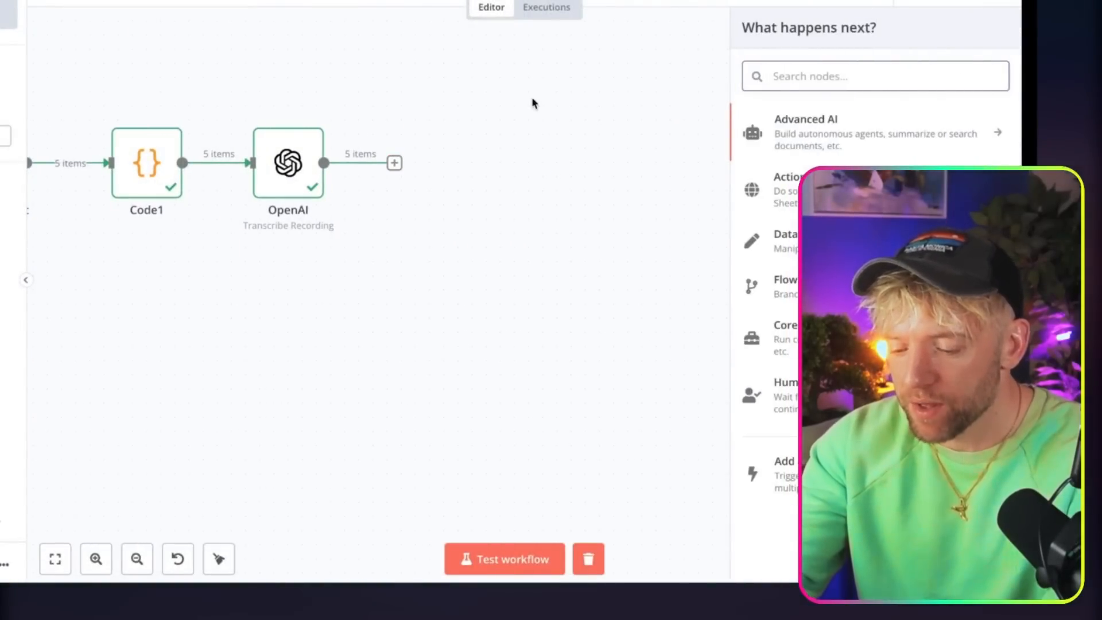
{"action": "type", "text": "google doc"}
{"action": "left_click", "coordinate": [847, 120]}
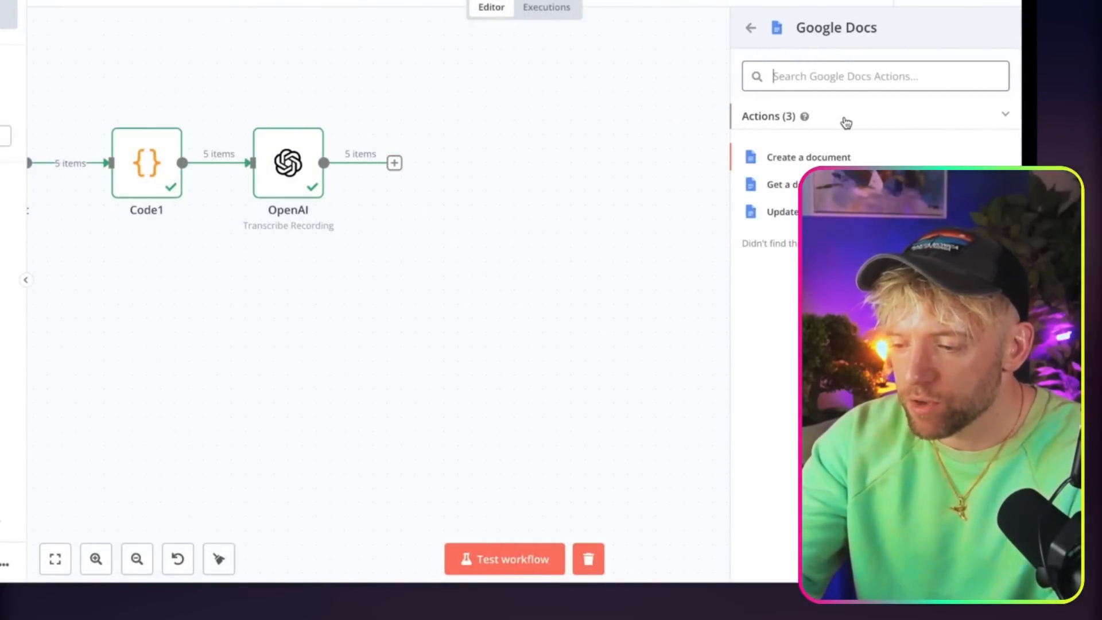
{"action": "left_click", "coordinate": [821, 212]}
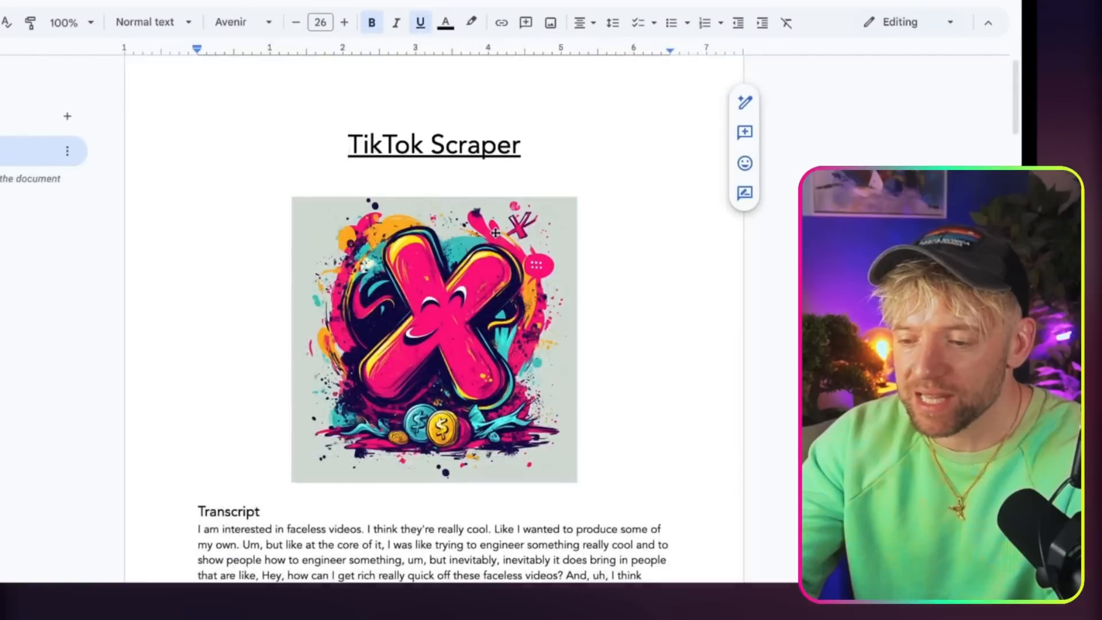
Switch to the TikTok Scraper document in Google Docs and look through its Transcript, Description, Statistics and Creator sections.
{"action": "scroll", "coordinate": [496, 233], "scroll_direction": "up", "scroll_amount": 1}
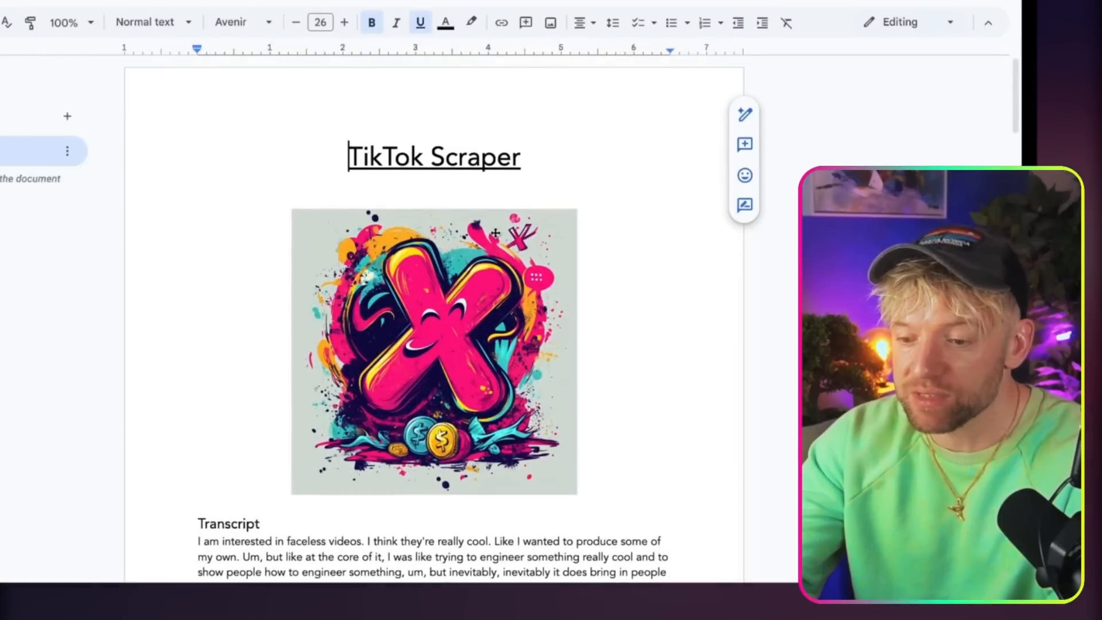
{"action": "scroll", "coordinate": [495, 233], "scroll_direction": "down", "scroll_amount": 4}
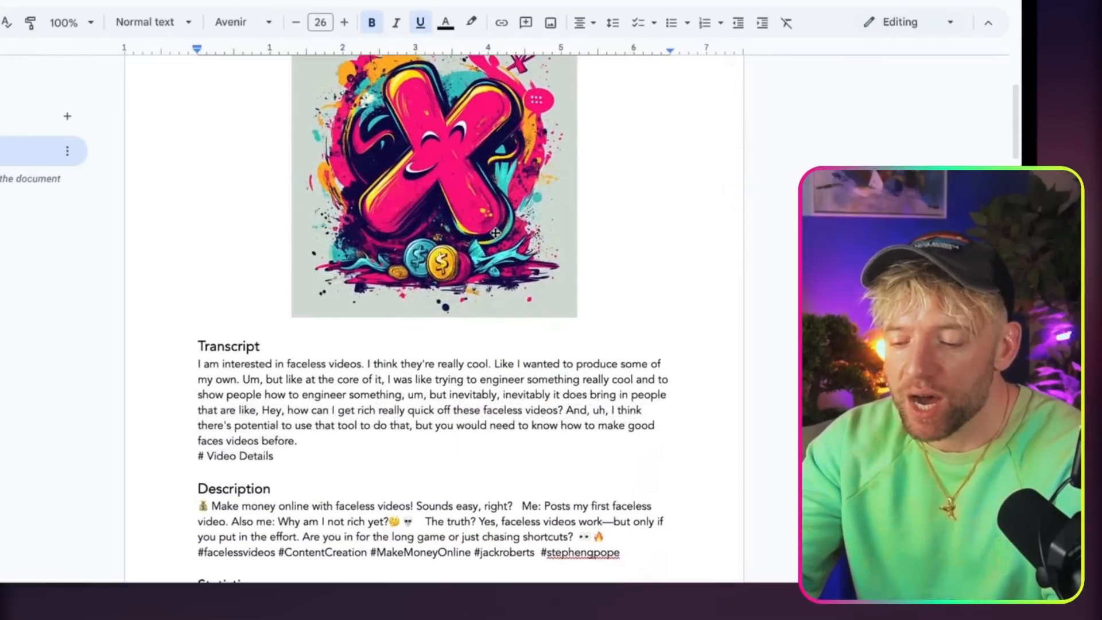
{"action": "scroll", "coordinate": [496, 233], "scroll_direction": "down", "scroll_amount": 5}
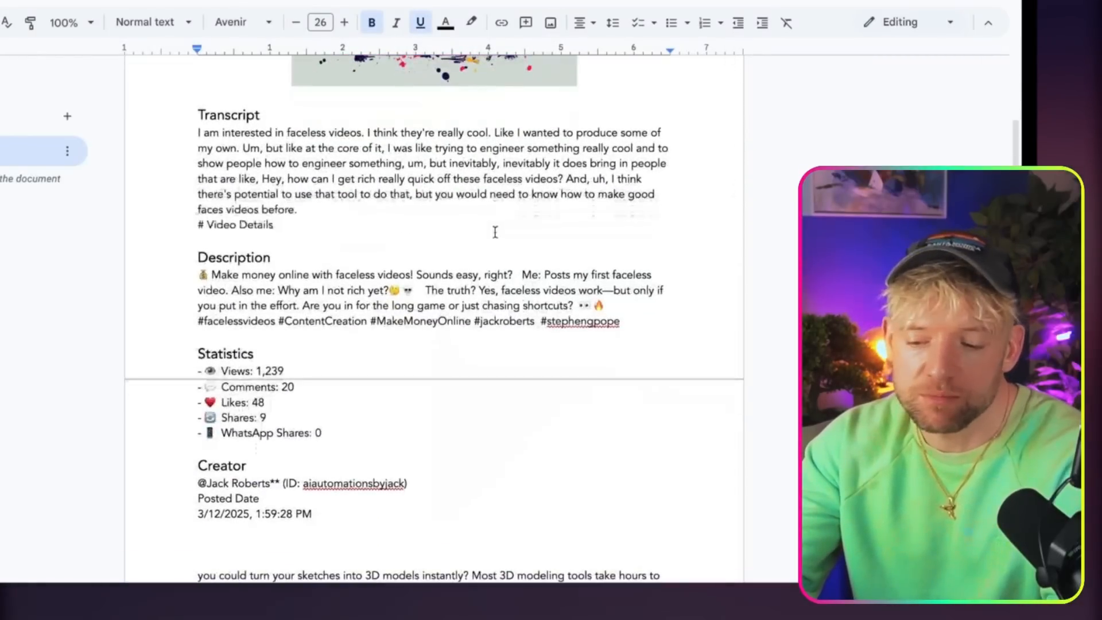
{"action": "scroll", "coordinate": [496, 232], "scroll_direction": "up", "scroll_amount": 9}
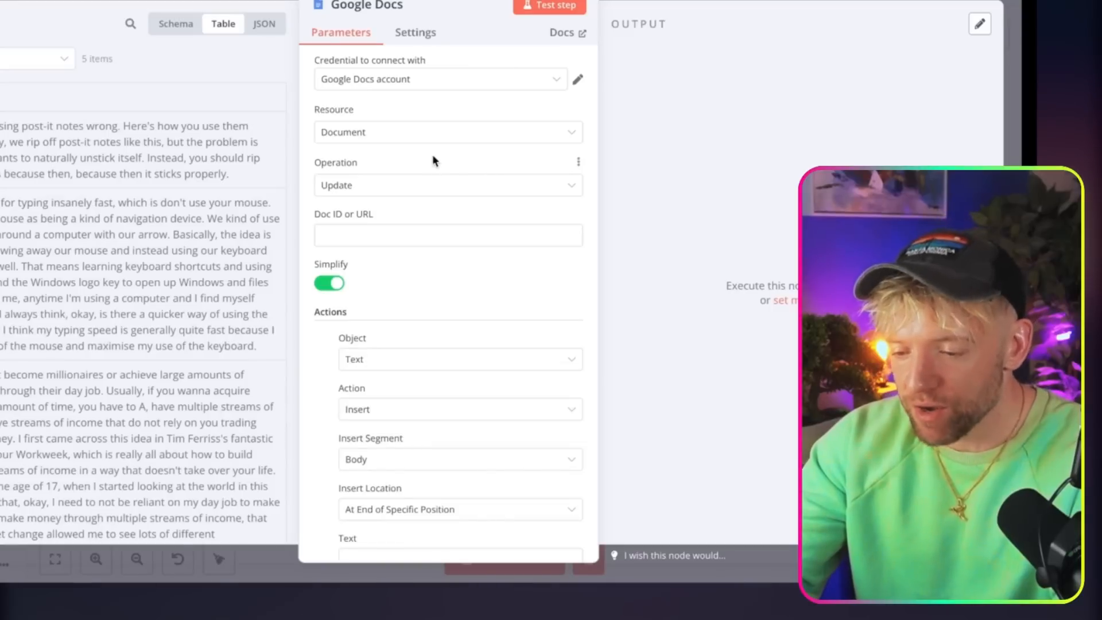
Paste the document's URL into the Google Docs node's Doc ID or URL and trim it to the bare document ID.
{"action": "left_click", "coordinate": [392, 230]}
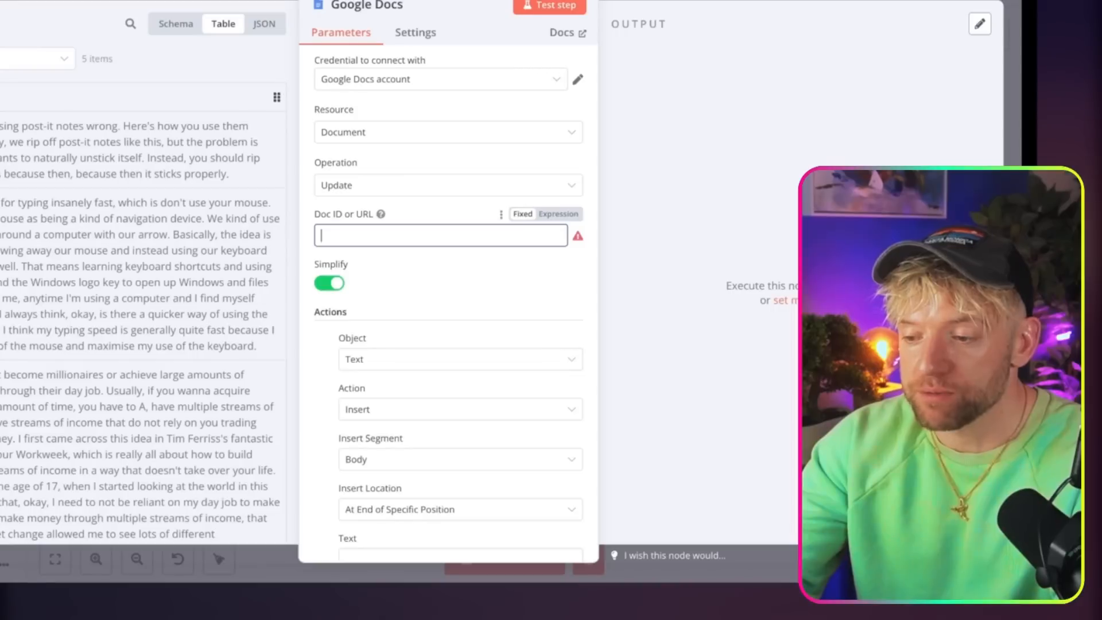
{"action": "key", "text": "ctrl+v"}
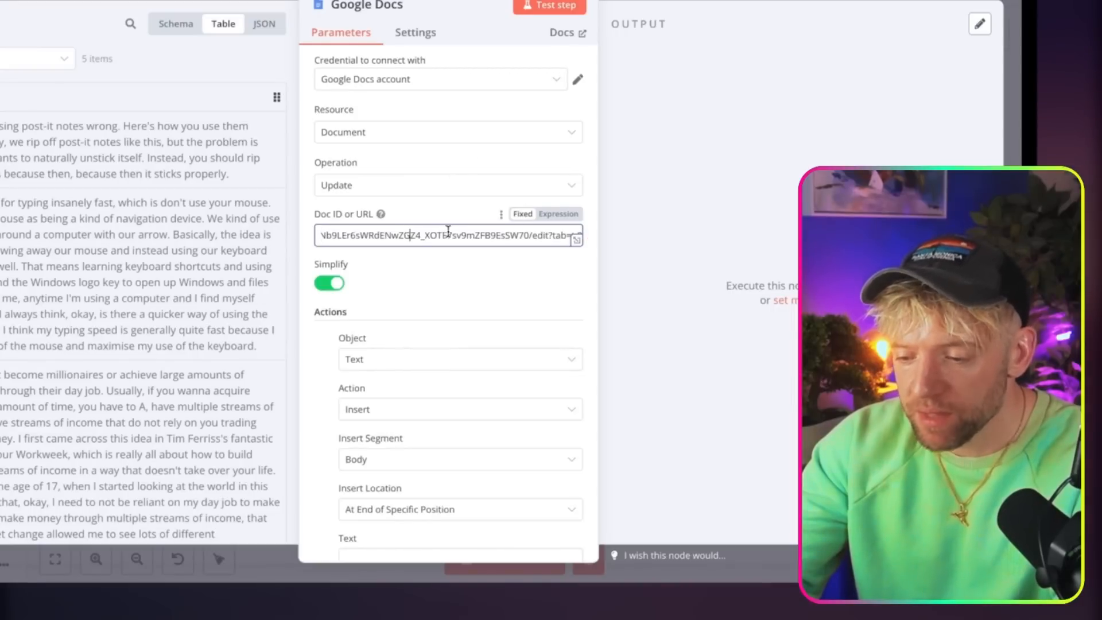
{"action": "key", "text": "ctrl+a"}
{"action": "left_click", "coordinate": [385, 234]}
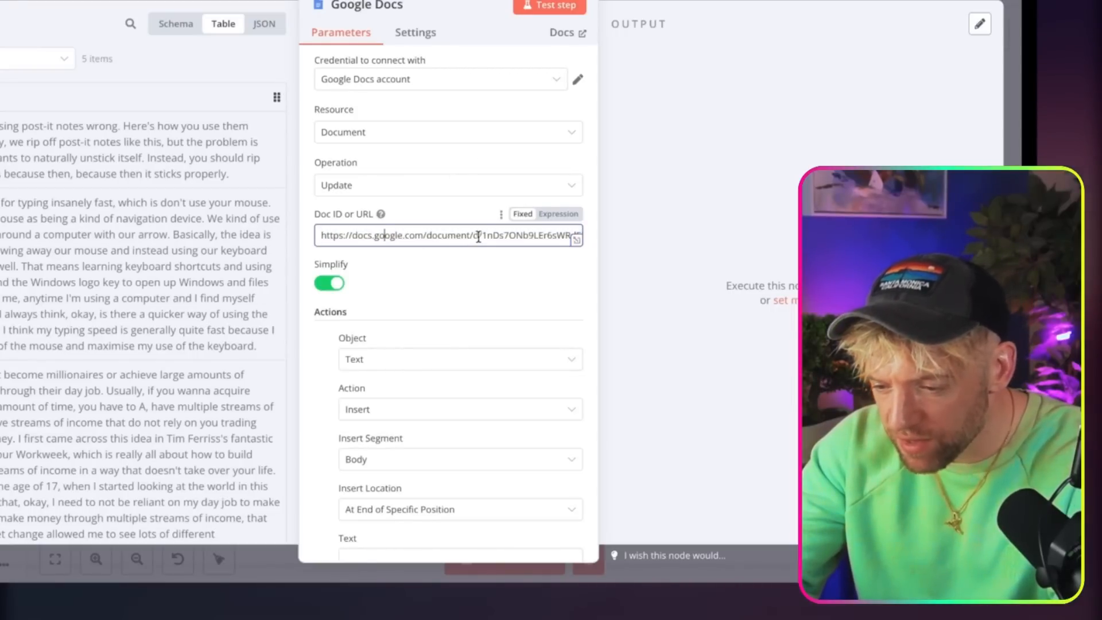
{"action": "left_click_drag", "start_coordinate": [483, 235], "coordinate": [257, 235]}
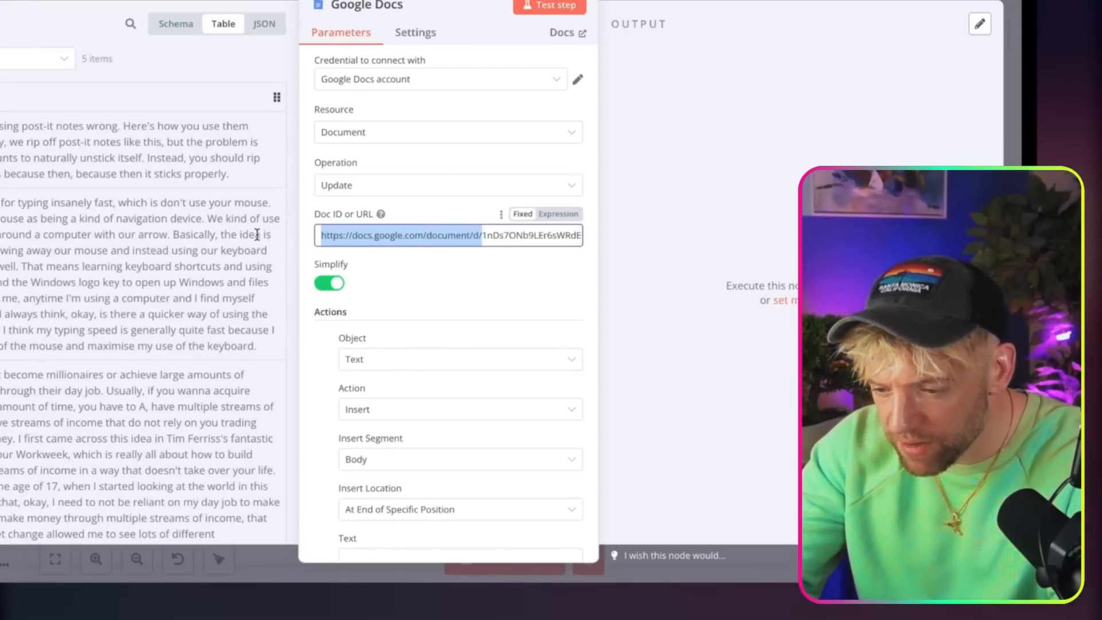
{"action": "key", "text": "BackSpace"}
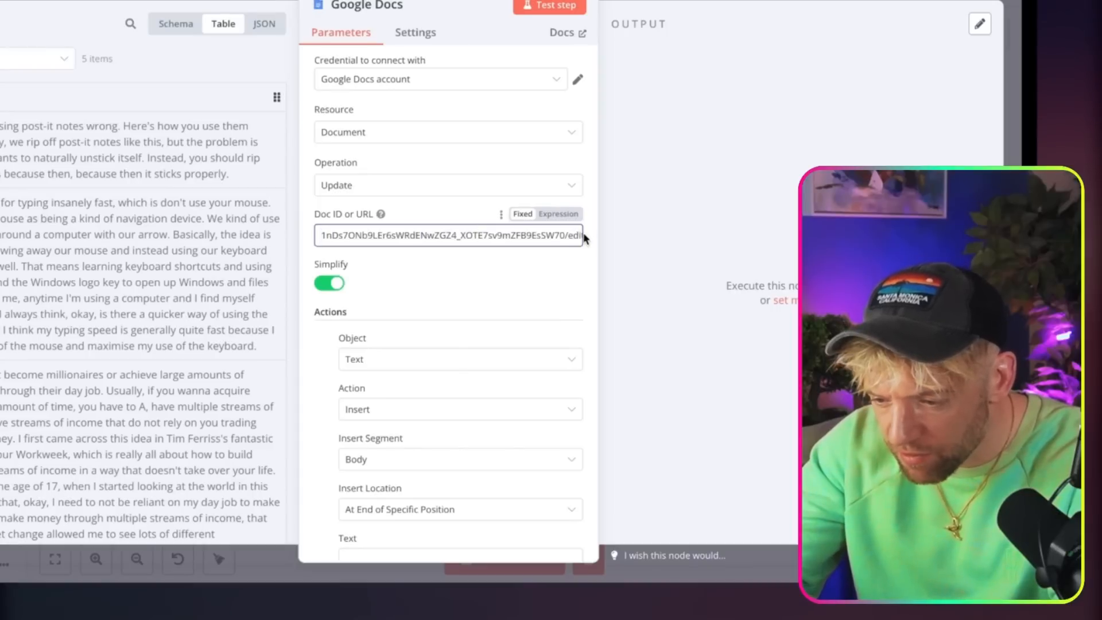
{"action": "left_click_drag", "start_coordinate": [543, 235], "coordinate": [694, 240]}
{"action": "left_click", "coordinate": [557, 233]}
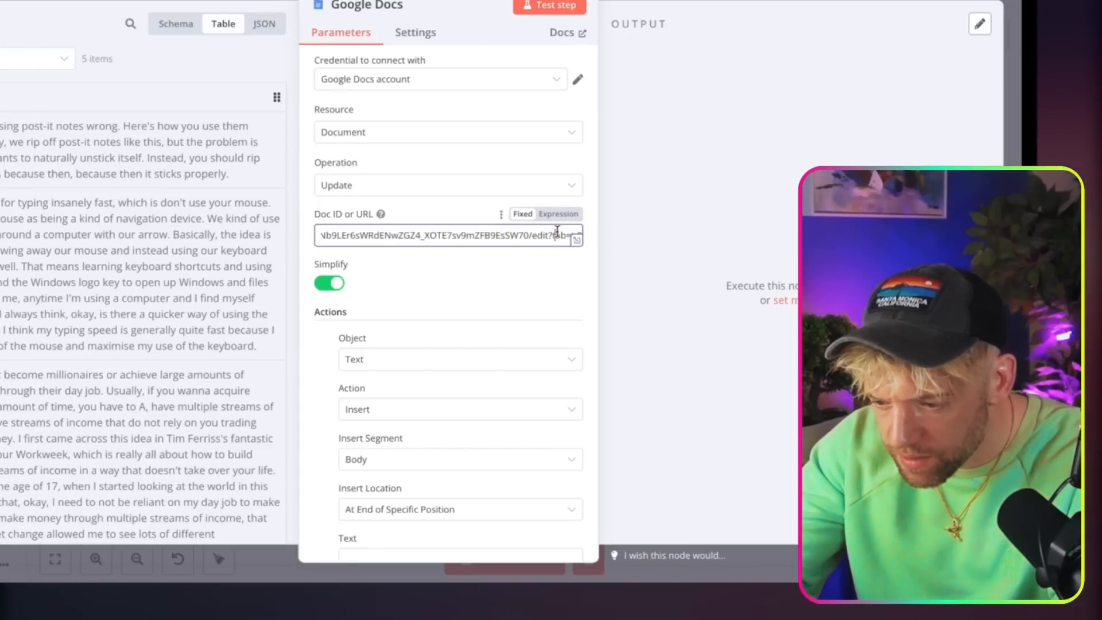
{"action": "left_click_drag", "start_coordinate": [536, 235], "coordinate": [635, 238]}
{"action": "key", "text": "BackSpace"}
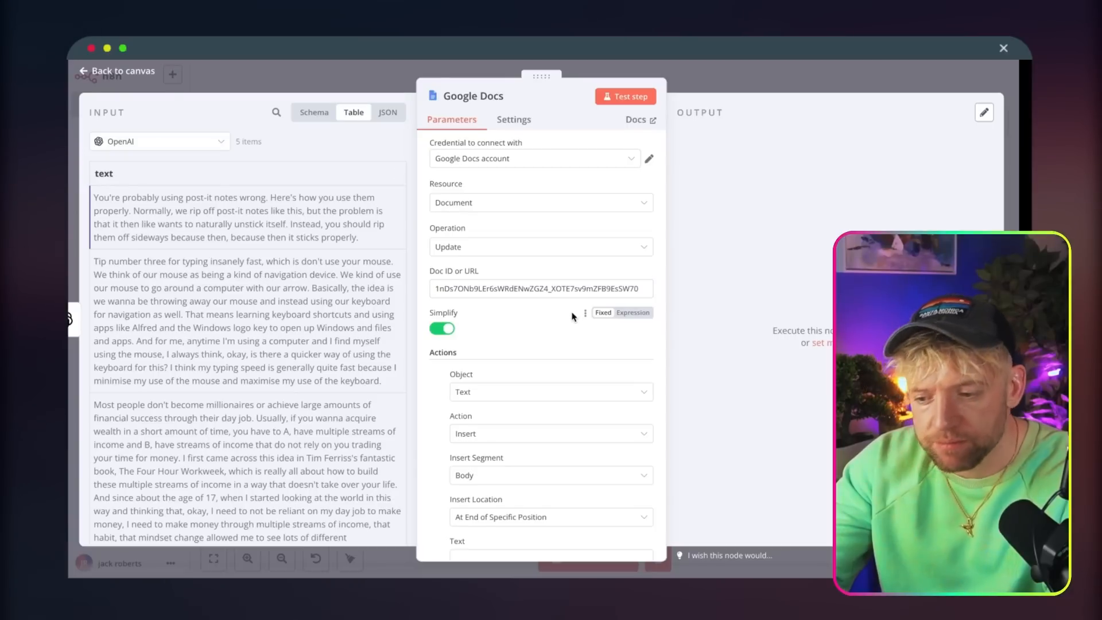
Paste the prepared transcript and video details template into the Google Docs node's insert Text and expand it for editing.
{"action": "scroll", "coordinate": [572, 316], "scroll_direction": "down", "scroll_amount": 2}
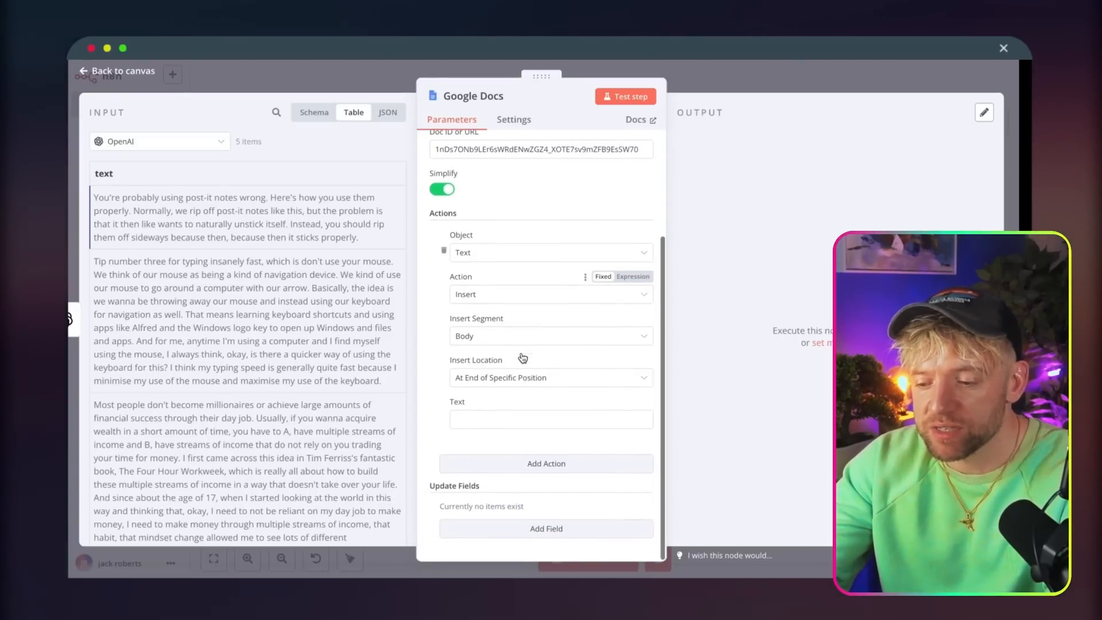
{"action": "scroll", "coordinate": [524, 356], "scroll_direction": "down", "scroll_amount": 1}
{"action": "left_click", "coordinate": [517, 415]}
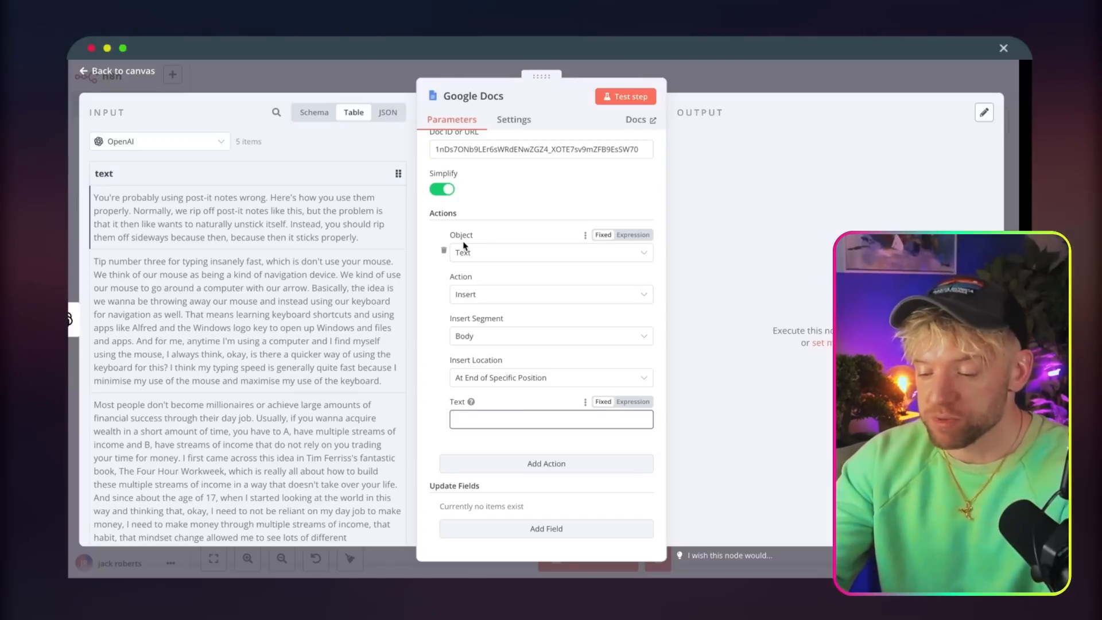
{"action": "key", "text": "ctrl+v"}
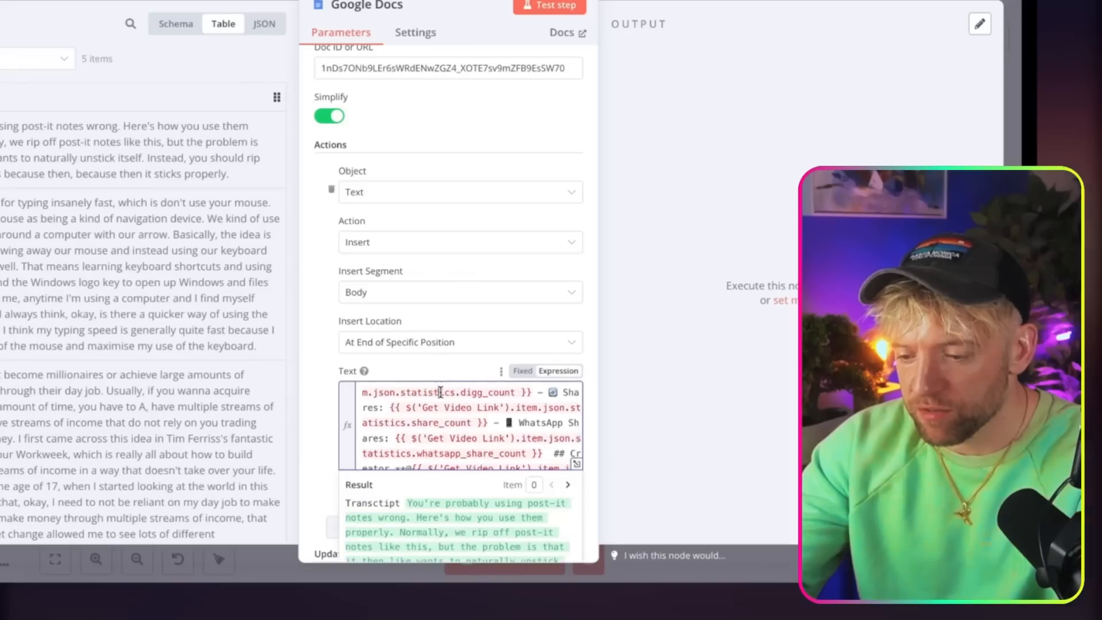
{"action": "scroll", "coordinate": [441, 392], "scroll_direction": "up", "scroll_amount": 5}
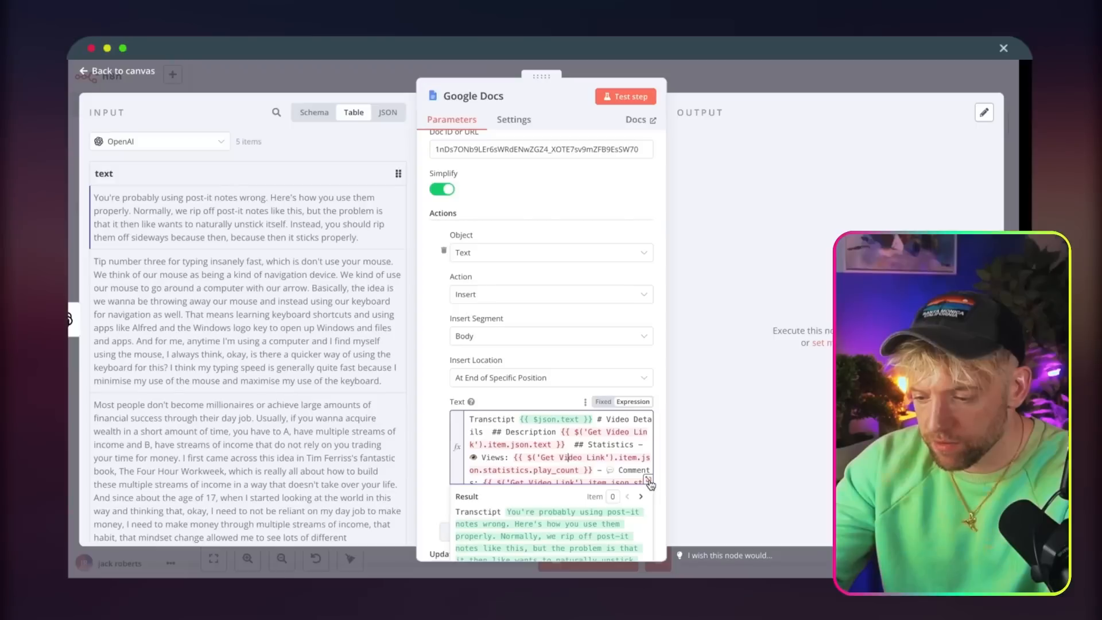
{"action": "left_click", "coordinate": [577, 463]}
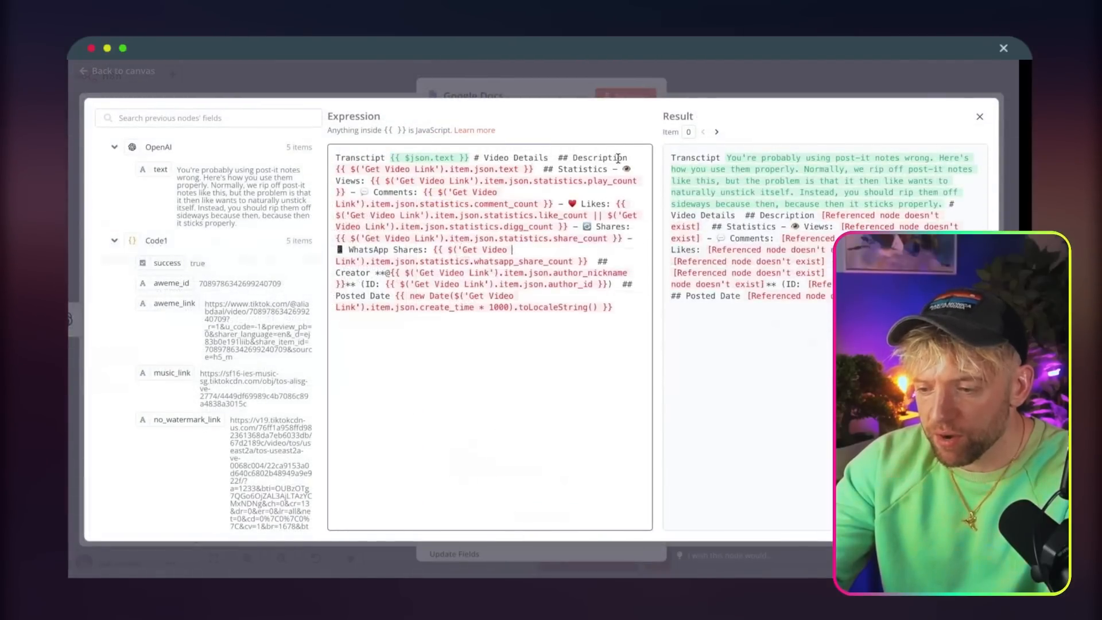
Try to break the template into separate lines before its Video Details and Description headings, and close the expanded expression.
{"action": "left_click", "coordinate": [476, 158]}
{"action": "key", "text": "Return"}
{"action": "key", "text": "Return"}
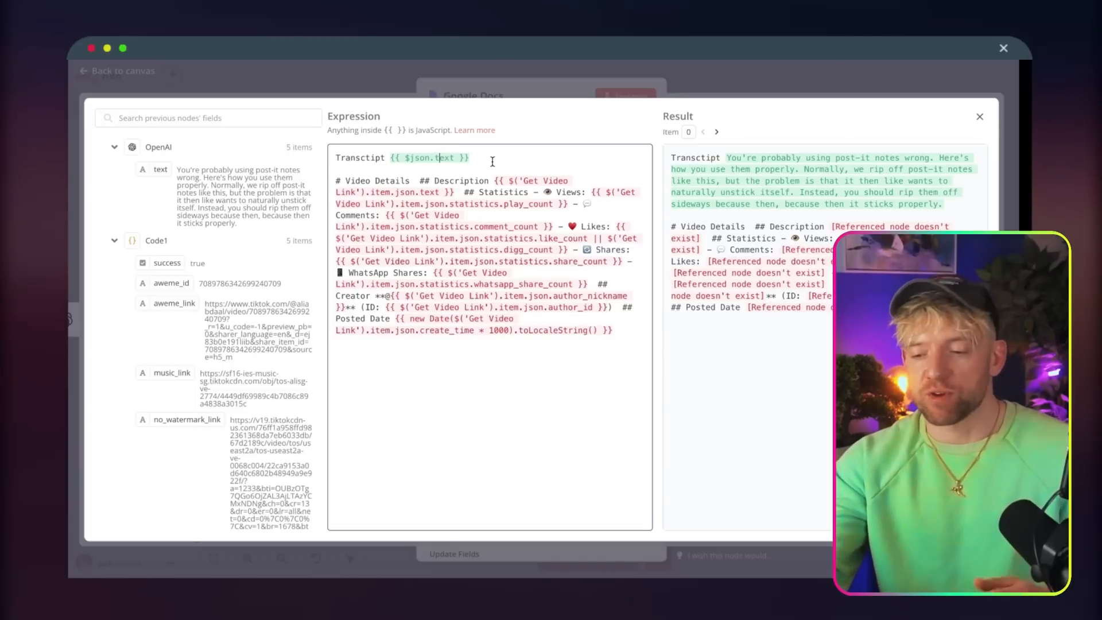
{"action": "left_click", "coordinate": [422, 180]}
{"action": "key", "text": "Return"}
{"action": "key", "text": "Return"}
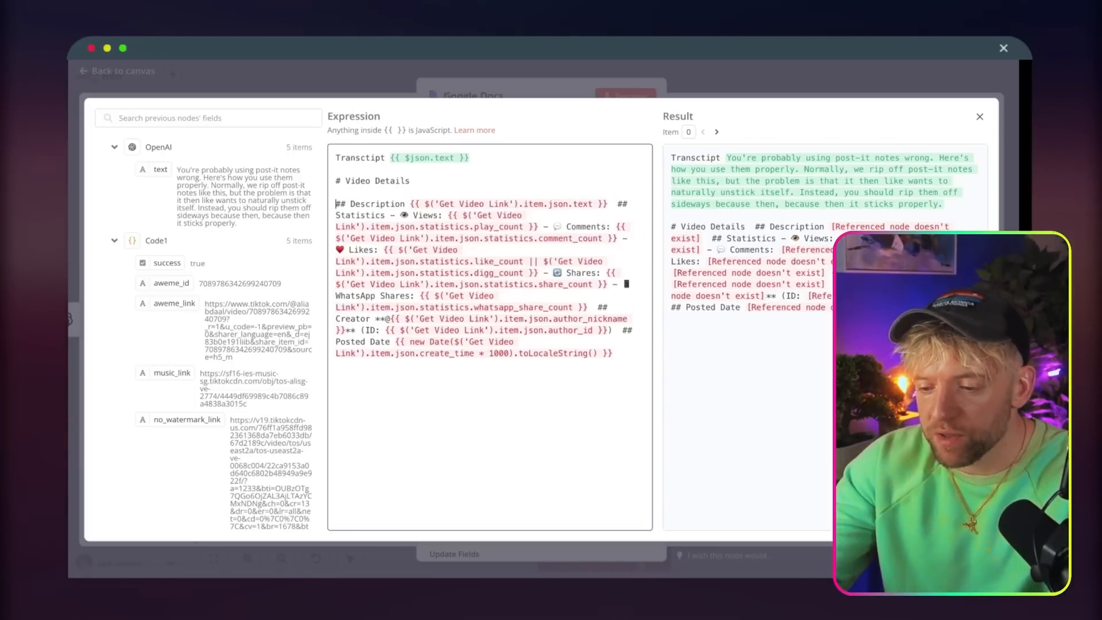
{"action": "key", "text": "BackSpace"}
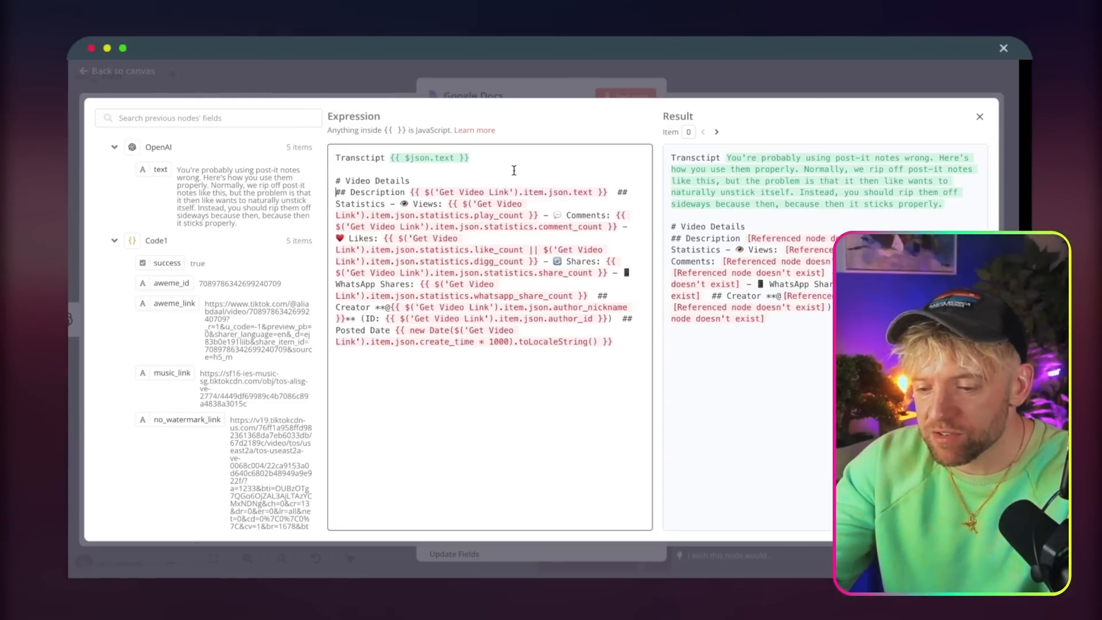
{"action": "key", "text": "BackSpace"}
{"action": "key", "text": "BackSpace"}
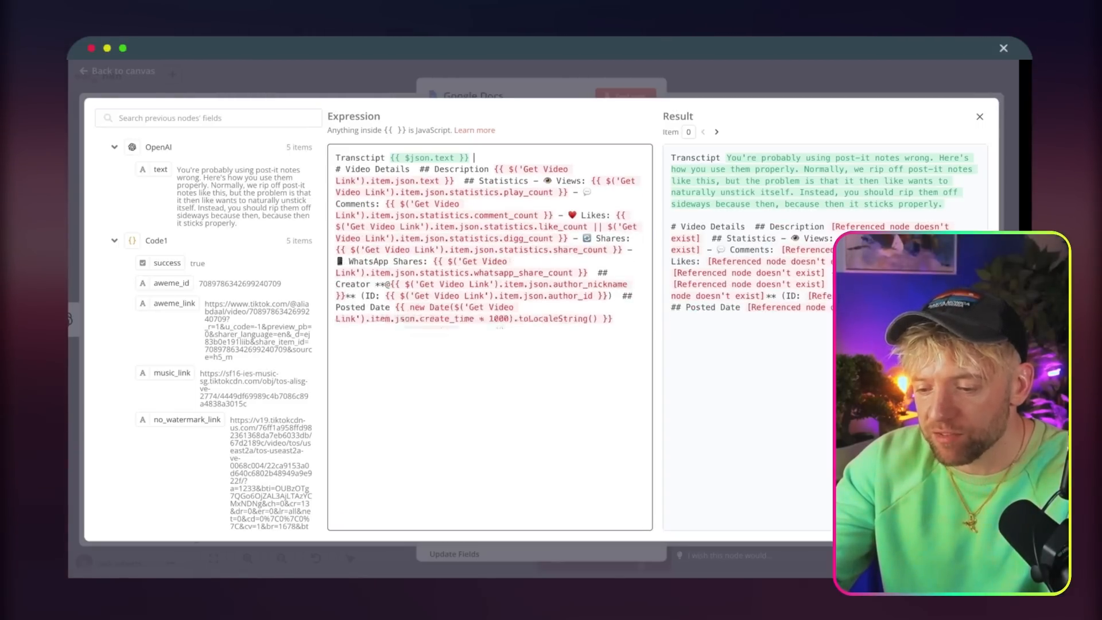
{"action": "left_click", "coordinate": [729, 76]}
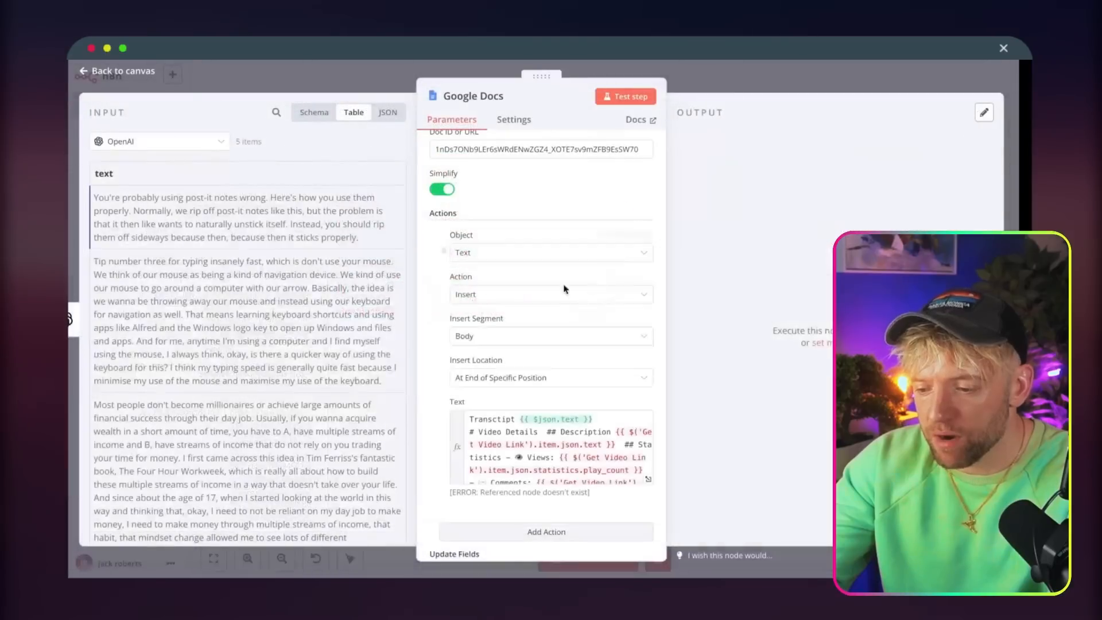
Check the TikTok Scraper document in Google Docs and test the Google Docs node with the full template.
{"action": "scroll", "coordinate": [549, 350], "scroll_direction": "down", "scroll_amount": 1}
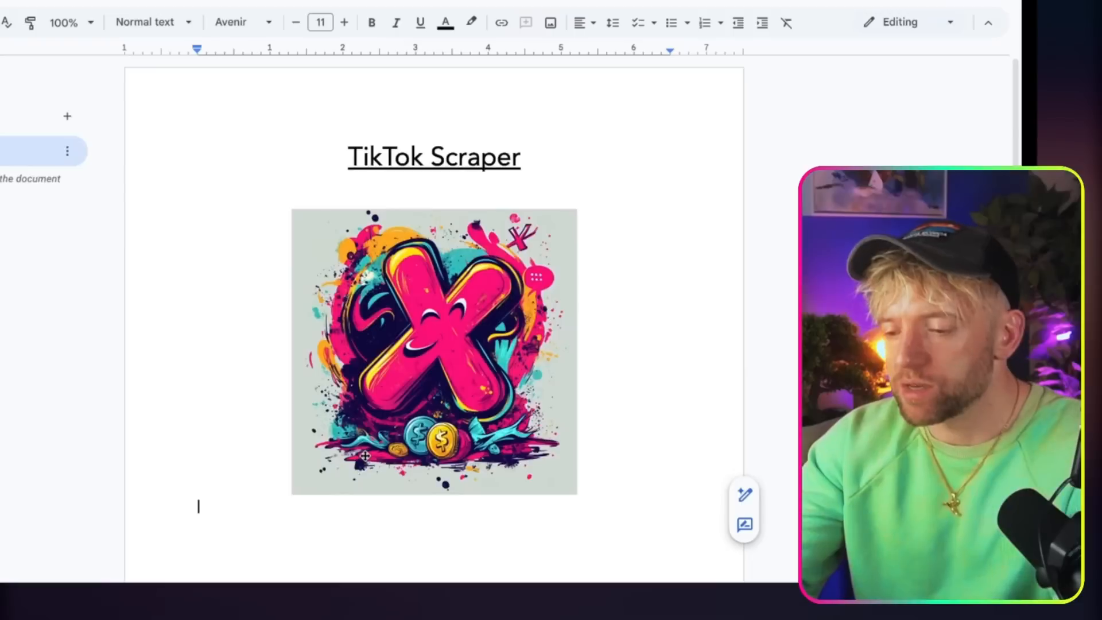
{"action": "scroll", "coordinate": [365, 458], "scroll_direction": "down", "scroll_amount": 5}
{"action": "scroll", "coordinate": [365, 345], "scroll_direction": "up", "scroll_amount": 3}
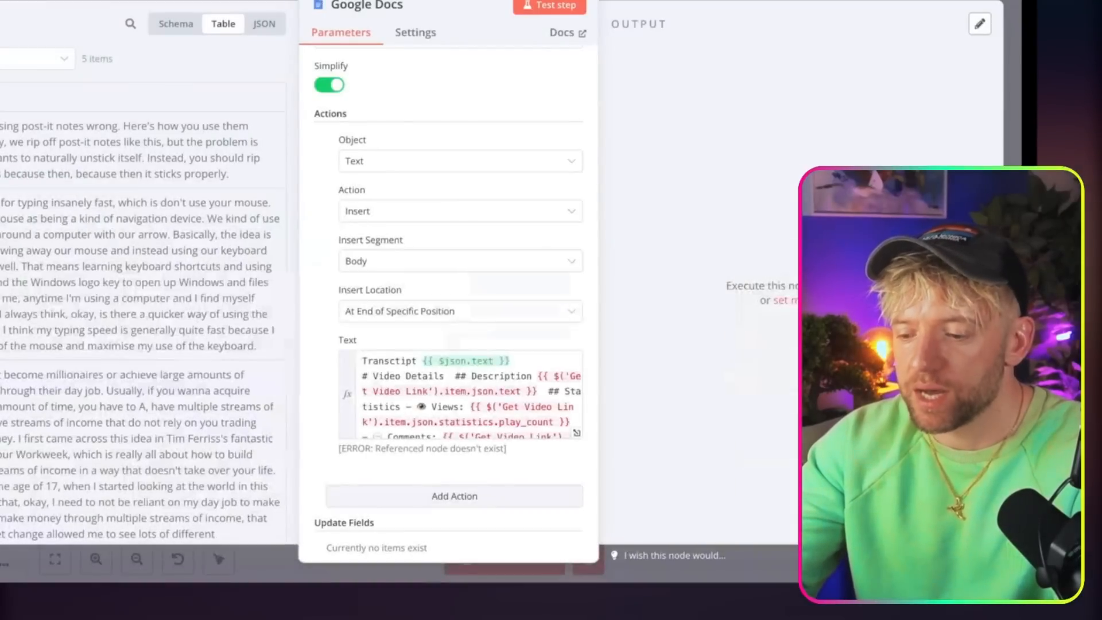
{"action": "left_click", "coordinate": [546, 6]}
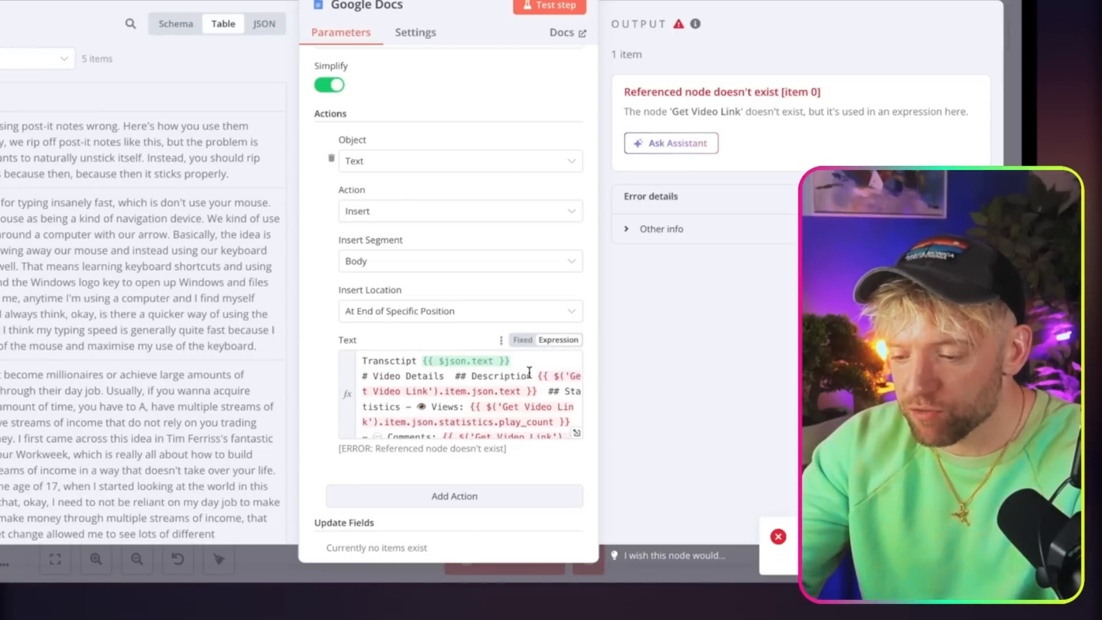
Cut the Text down to the {{ $json.text }} transcript line by deleting everything from Video Details onward, and run the node.
{"action": "left_click", "coordinate": [542, 362]}
{"action": "key", "text": "ctrl+shift+End"}
{"action": "key", "text": "BackSpace"}
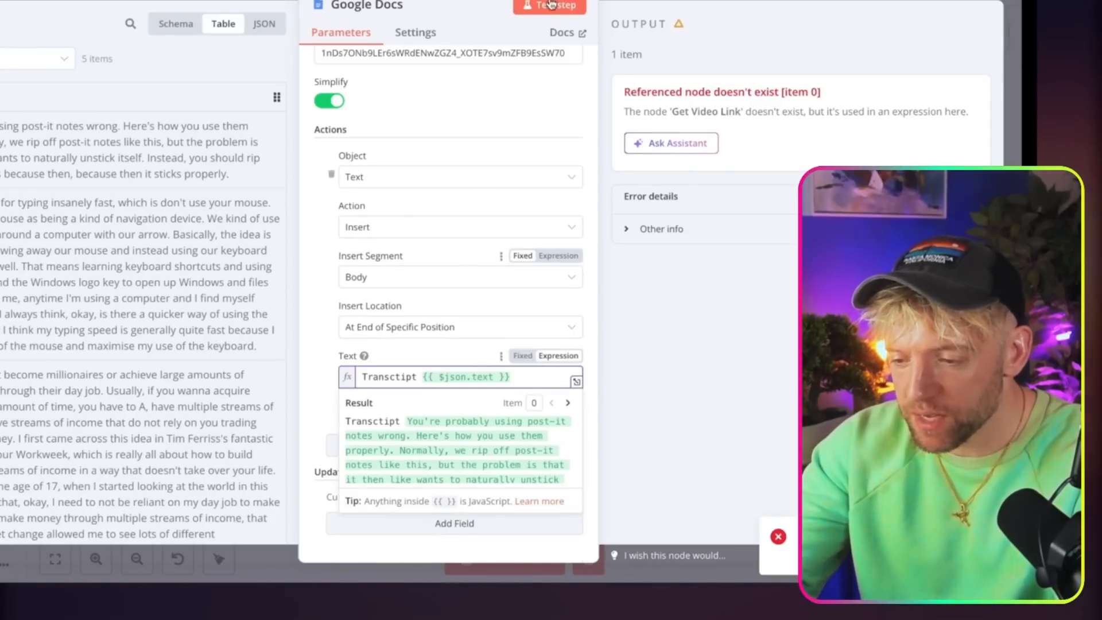
{"action": "left_click", "coordinate": [551, 4]}
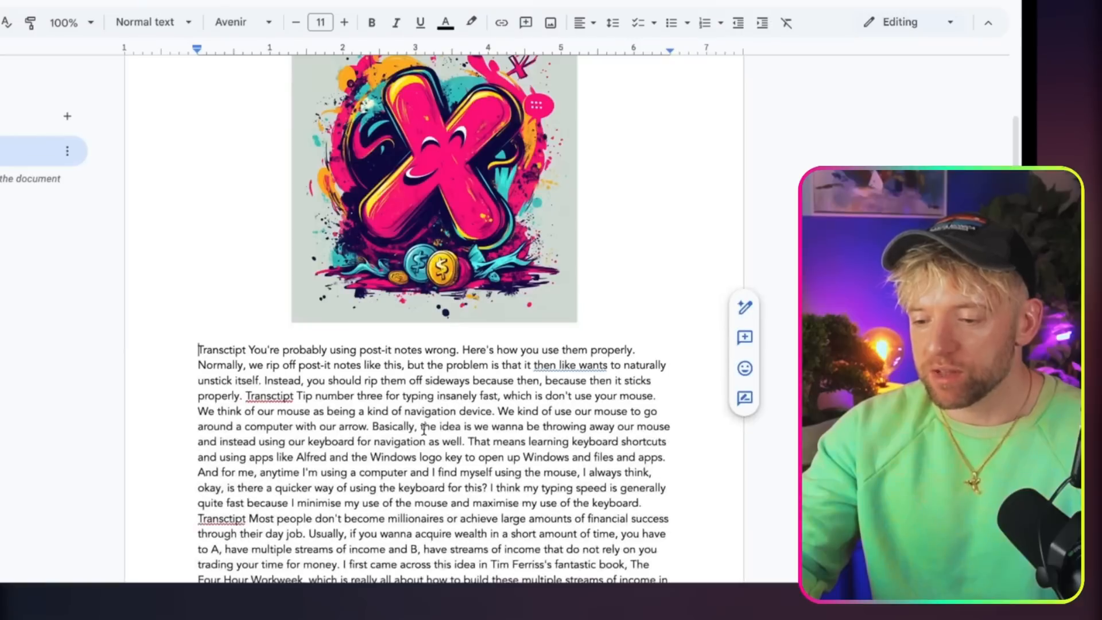
Switch to the TikTok Scraper document and review the transcripts inserted below its cover image.
{"action": "scroll", "coordinate": [424, 431], "scroll_direction": "down", "scroll_amount": 15}
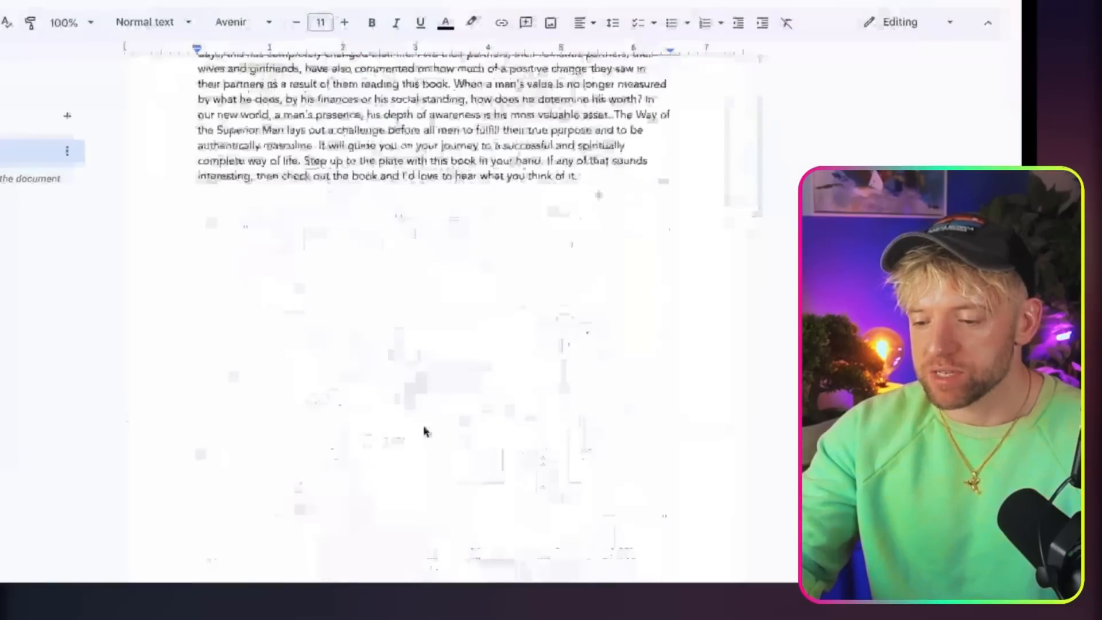
{"action": "scroll", "coordinate": [425, 432], "scroll_direction": "up", "scroll_amount": 15}
{"action": "scroll", "coordinate": [424, 429], "scroll_direction": "up", "scroll_amount": 2}
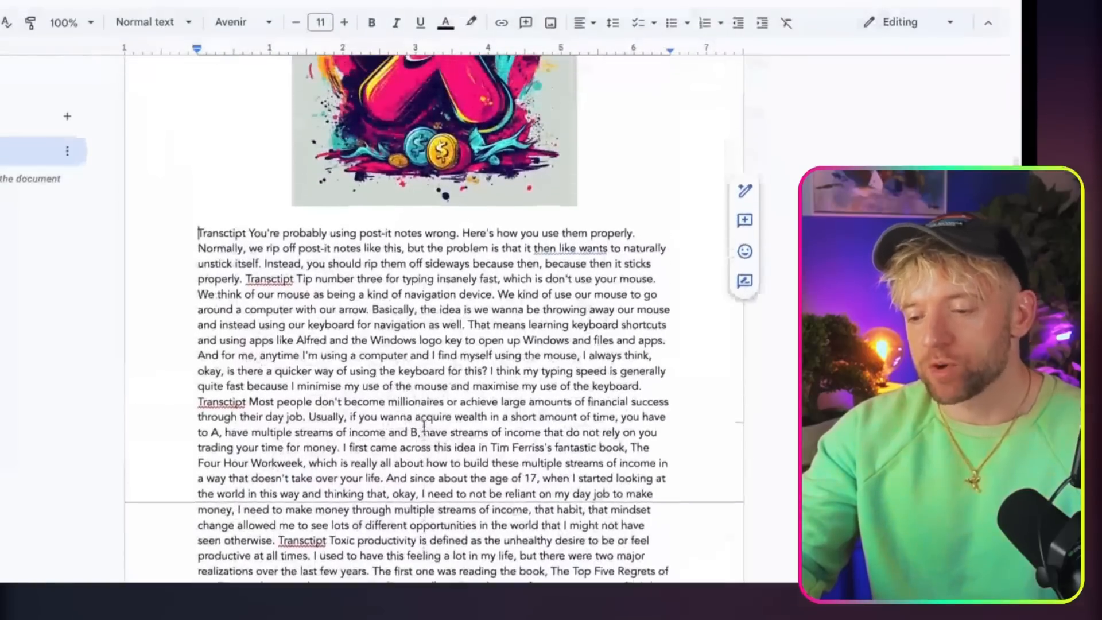
{"action": "scroll", "coordinate": [424, 428], "scroll_direction": "up", "scroll_amount": 3}
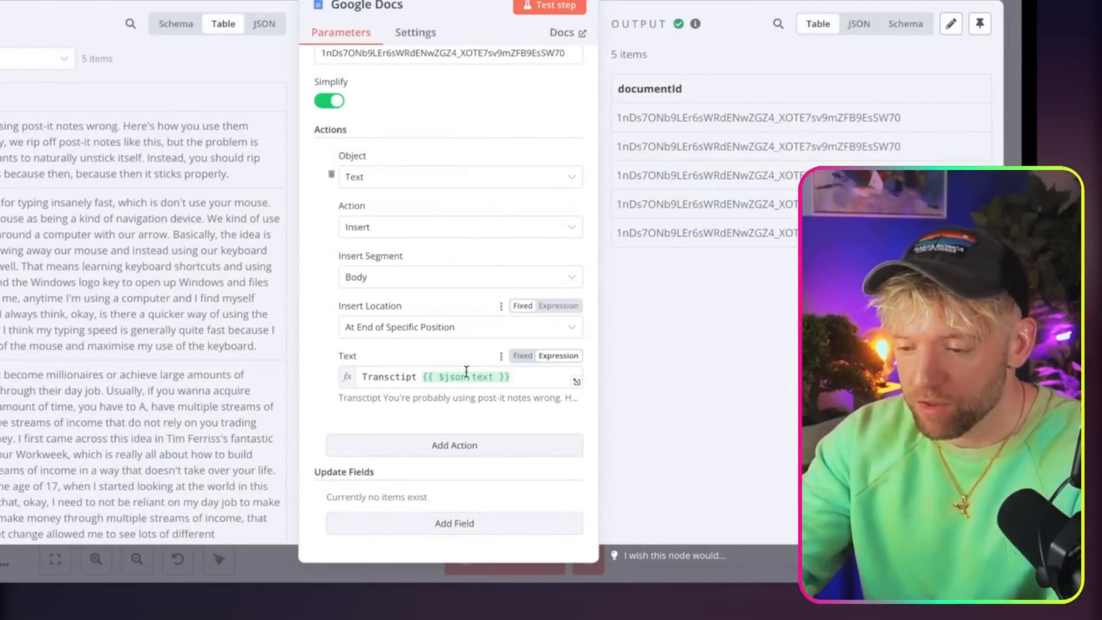
Add the Get downloadable URL node's text field below the transcript expression in the Google Docs node's Text, followed by blank lines.
{"action": "scroll", "coordinate": [485, 193], "scroll_direction": "up", "scroll_amount": 4}
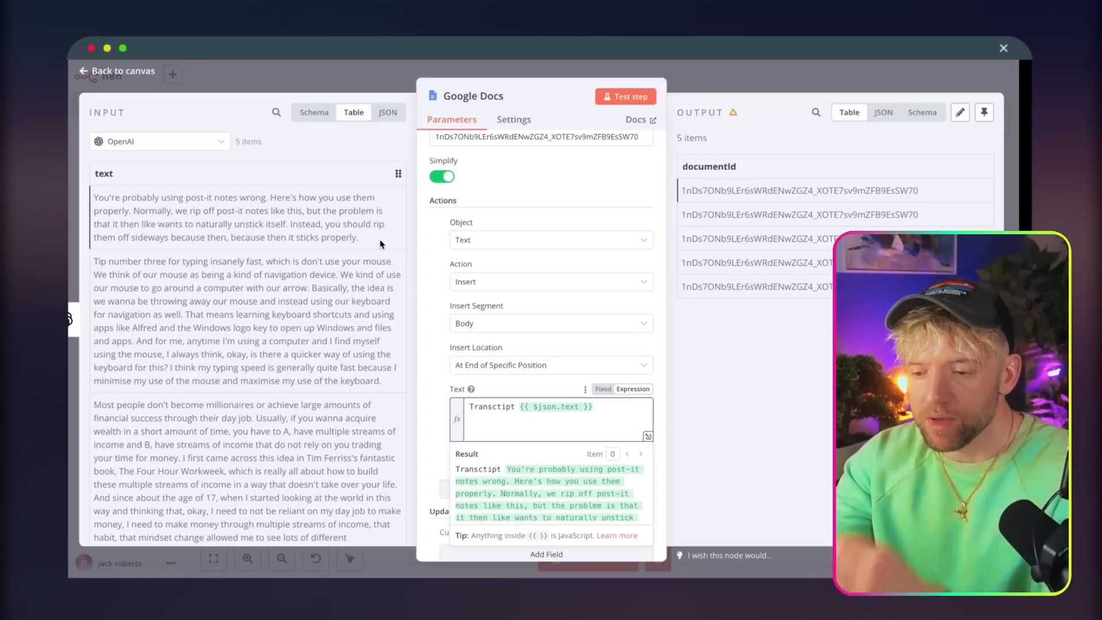
{"action": "left_click", "coordinate": [216, 144]}
{"action": "left_click", "coordinate": [195, 216]}
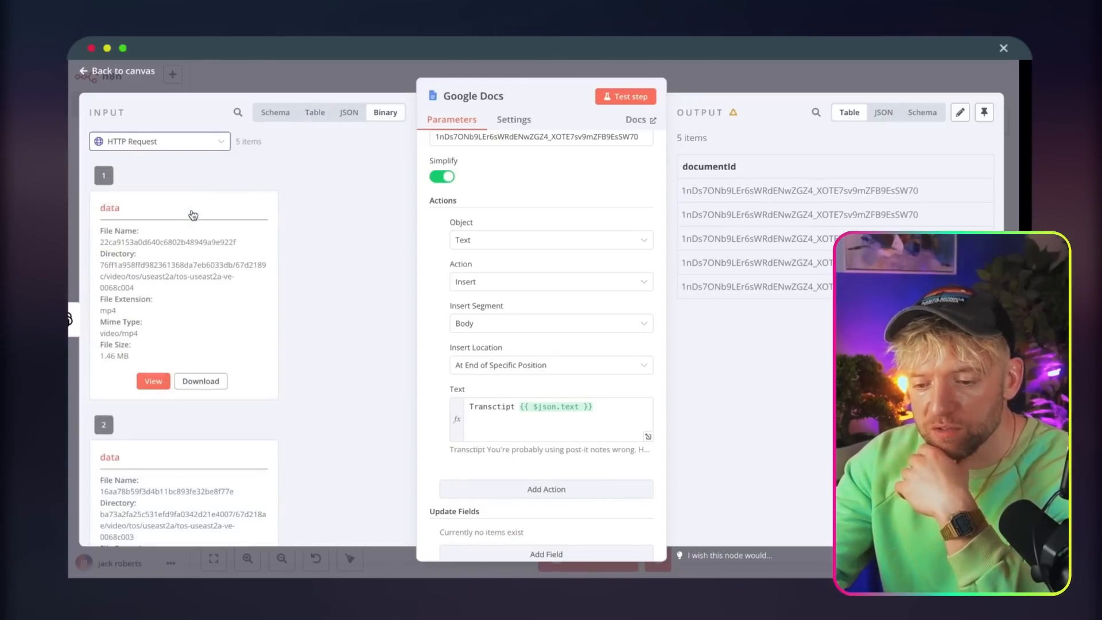
{"action": "left_click", "coordinate": [192, 149]}
{"action": "left_click", "coordinate": [180, 236]}
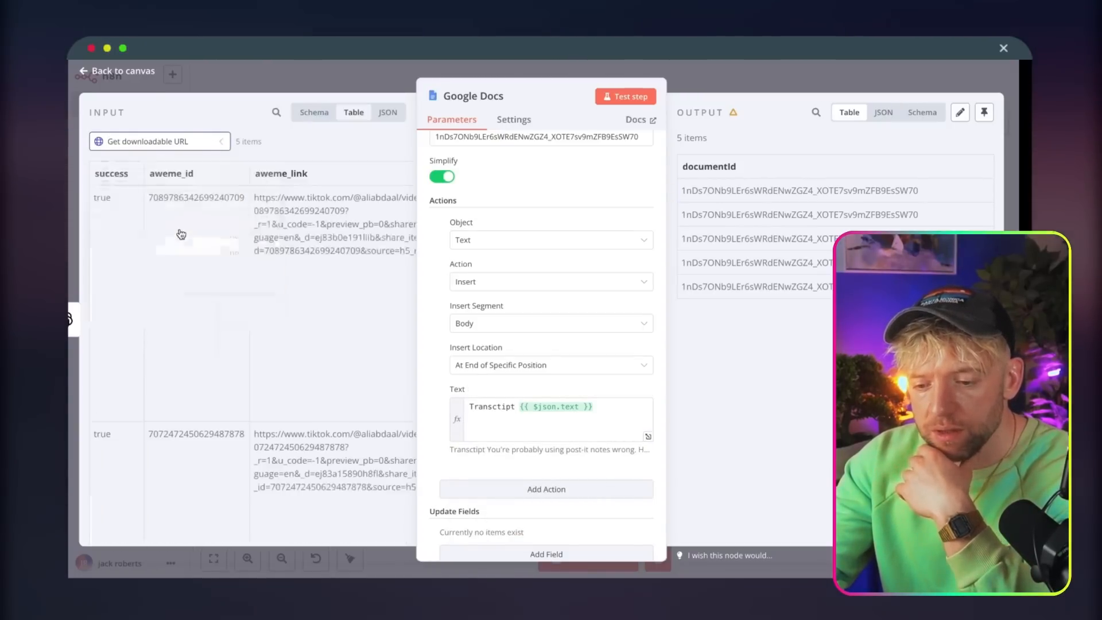
{"action": "scroll", "coordinate": [239, 245], "scroll_direction": "right", "scroll_amount": 10}
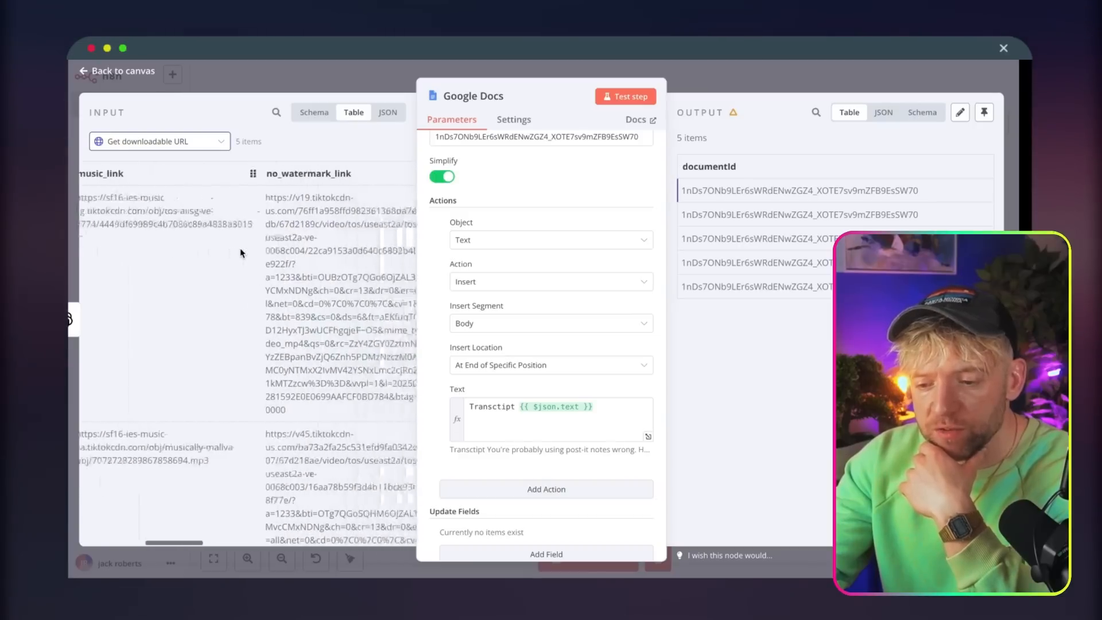
{"action": "scroll", "coordinate": [241, 248], "scroll_direction": "right", "scroll_amount": 10}
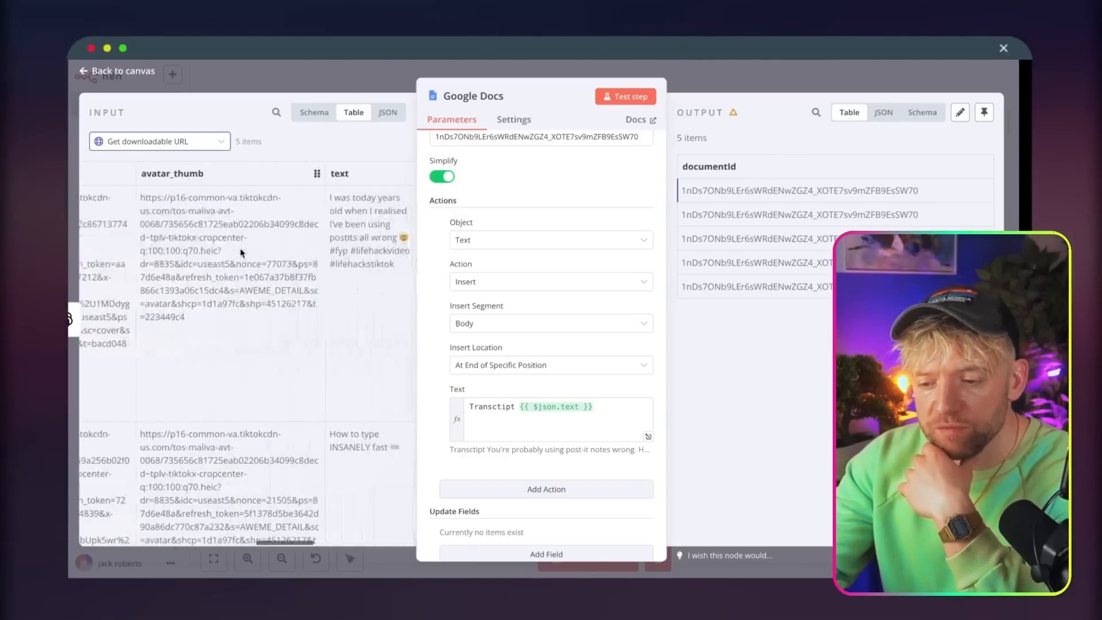
{"action": "scroll", "coordinate": [241, 248], "scroll_direction": "right", "scroll_amount": 2}
{"action": "left_click_drag", "start_coordinate": [189, 174], "coordinate": [488, 426]}
{"action": "key", "text": "Return"}
{"action": "key", "text": "Return"}
{"action": "key", "text": "Return"}
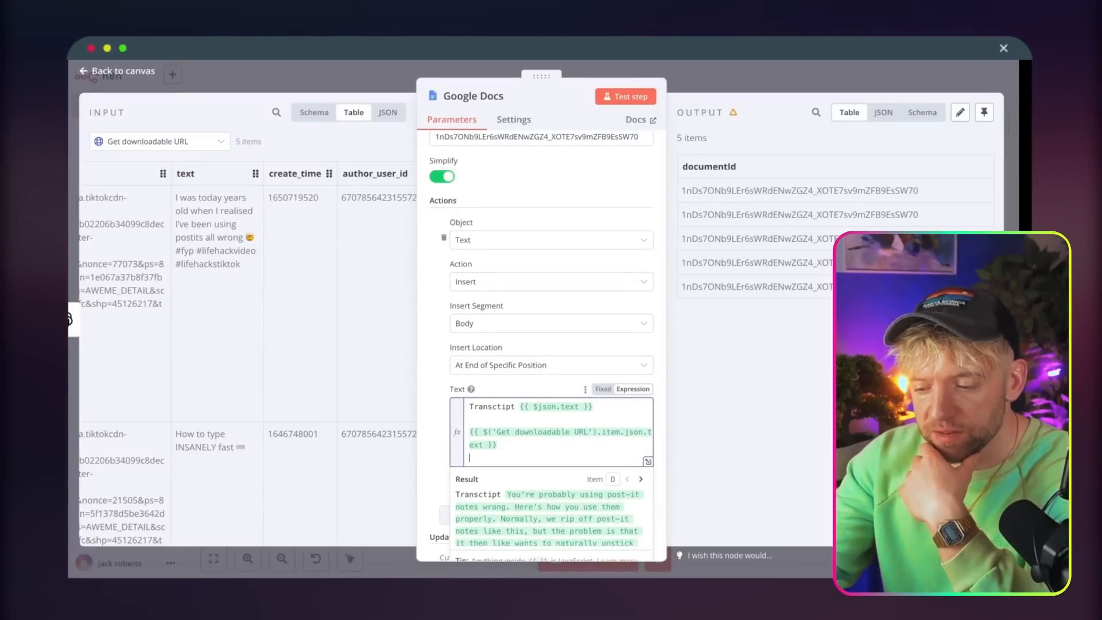
Append the Get downloadable URL node's create_time and statistics fields to the Text and run the Google Docs node again.
{"action": "scroll", "coordinate": [308, 273], "scroll_direction": "right", "scroll_amount": 2}
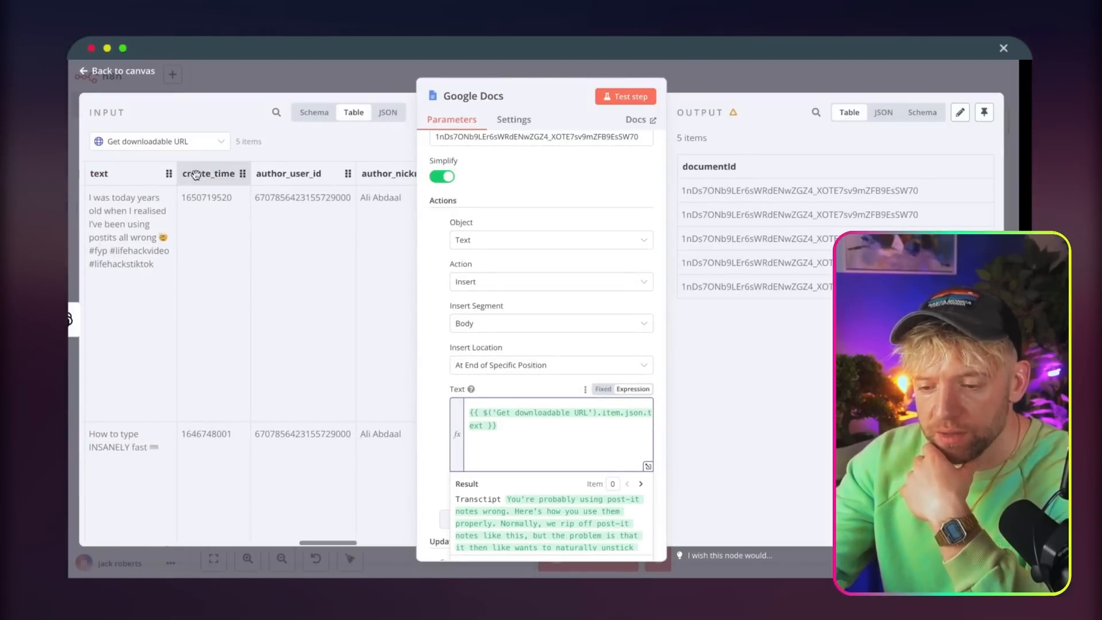
{"action": "left_click_drag", "start_coordinate": [201, 174], "coordinate": [534, 441]}
{"action": "scroll", "coordinate": [268, 274], "scroll_direction": "right", "scroll_amount": 4}
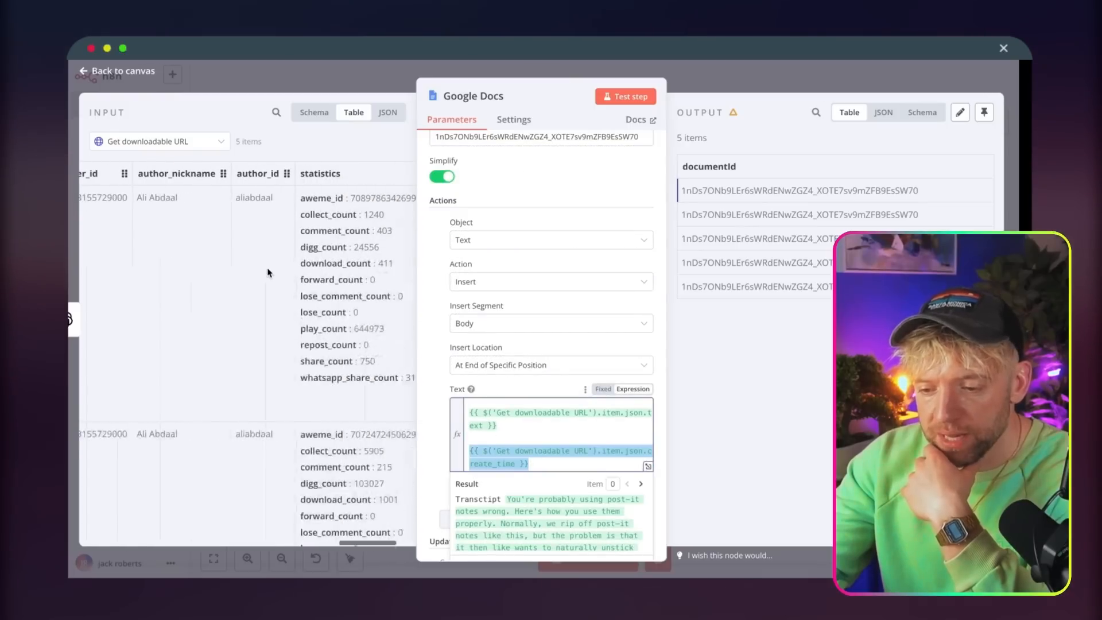
{"action": "scroll", "coordinate": [252, 173], "scroll_direction": "right", "scroll_amount": 2}
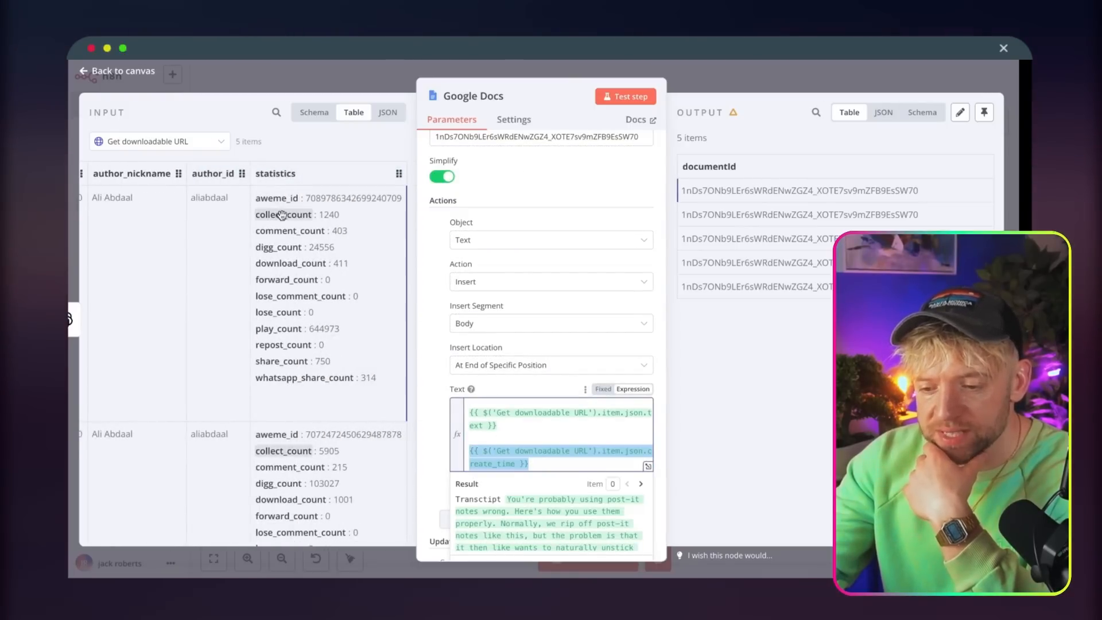
{"action": "left_click_drag", "start_coordinate": [377, 378], "coordinate": [559, 464]}
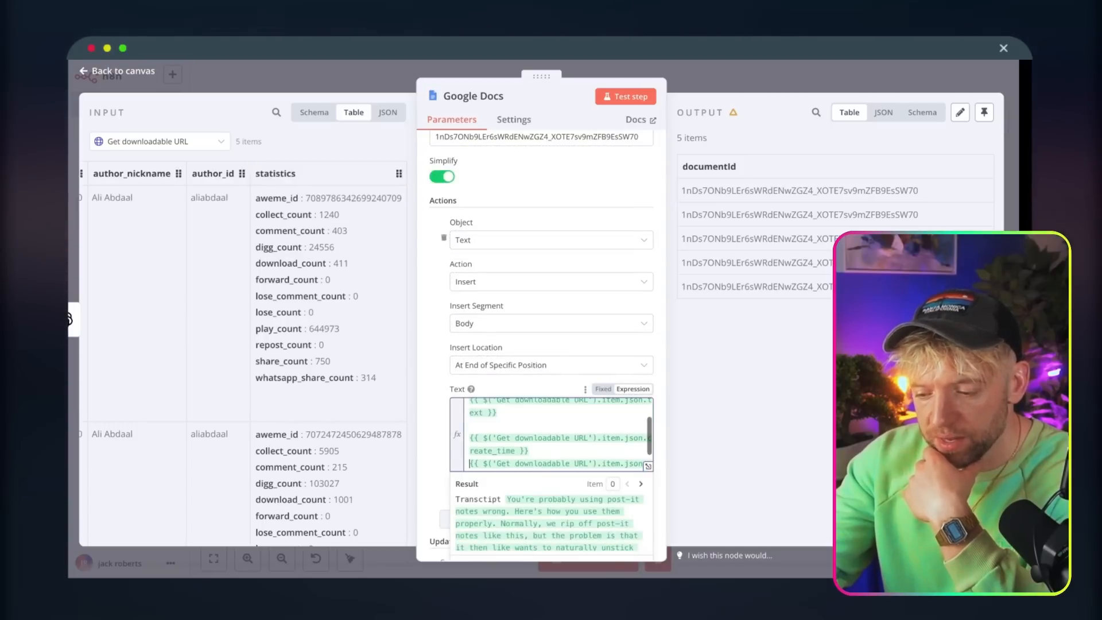
{"action": "left_click", "coordinate": [626, 97]}
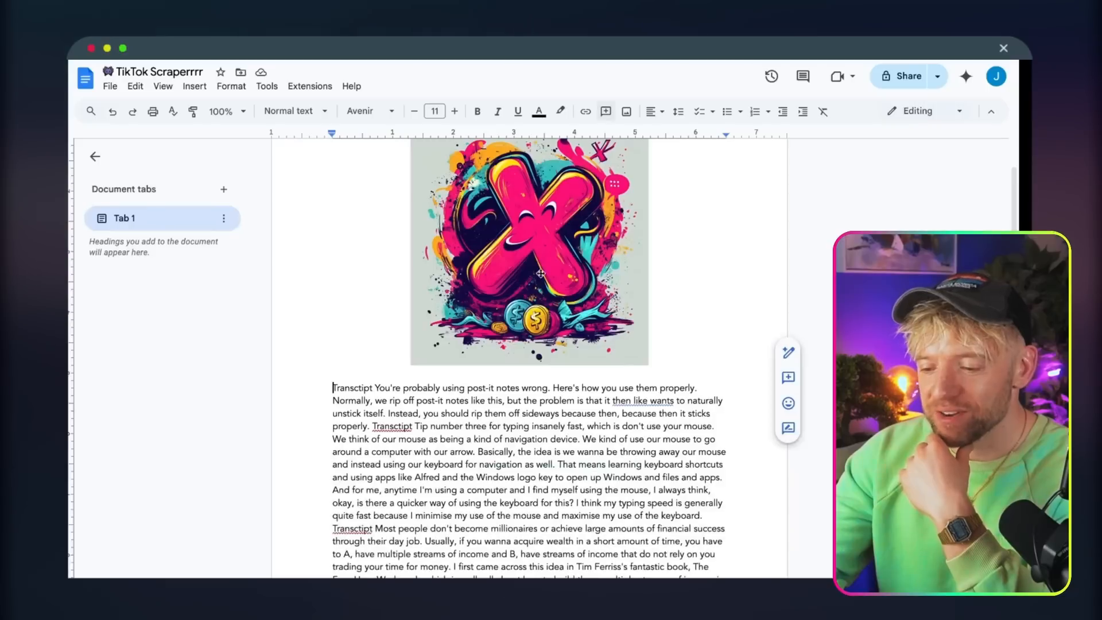
Review the transcripts, descriptions, timestamps and statistics entries inserted in the TikTok Scraper document and select the inserted text.
{"action": "scroll", "coordinate": [500, 411], "scroll_direction": "down", "scroll_amount": 10}
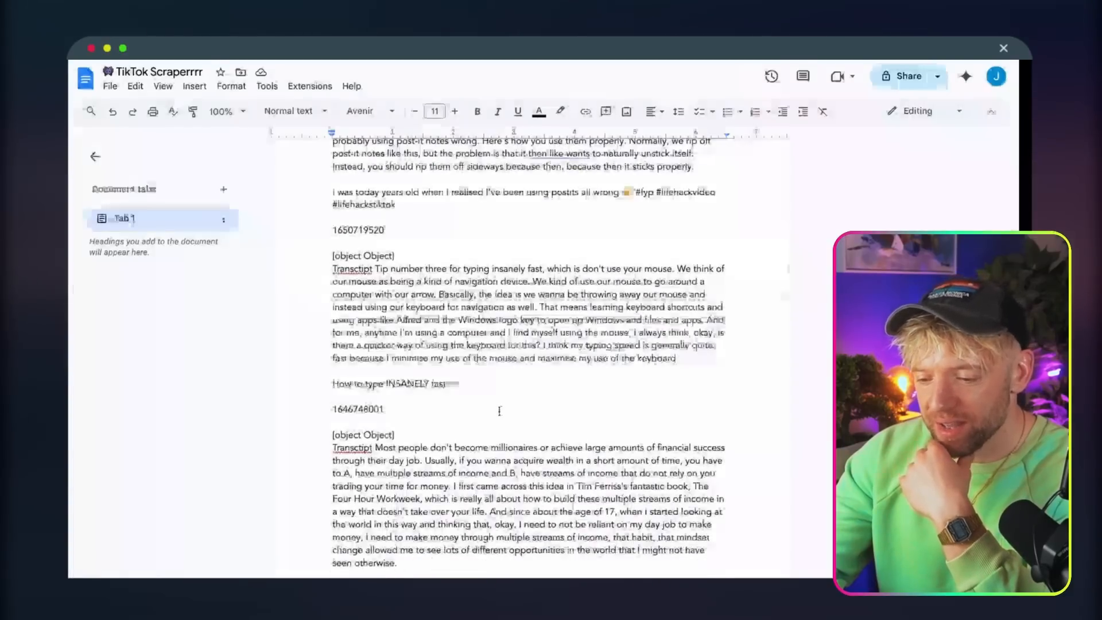
{"action": "scroll", "coordinate": [500, 411], "scroll_direction": "up", "scroll_amount": 1}
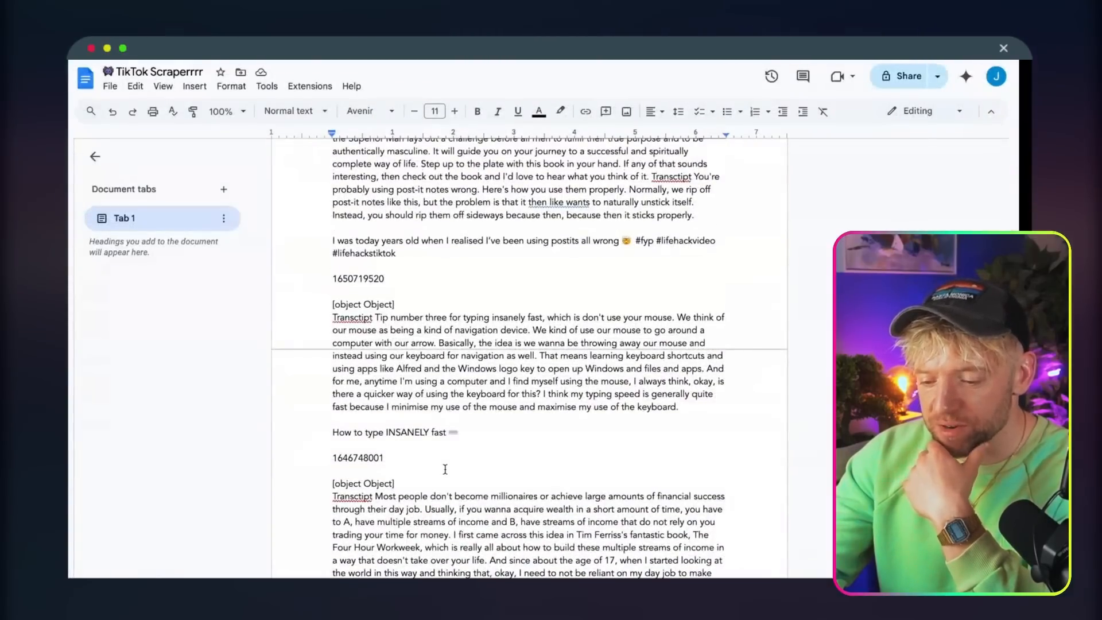
{"action": "scroll", "coordinate": [441, 455], "scroll_direction": "down", "scroll_amount": 8}
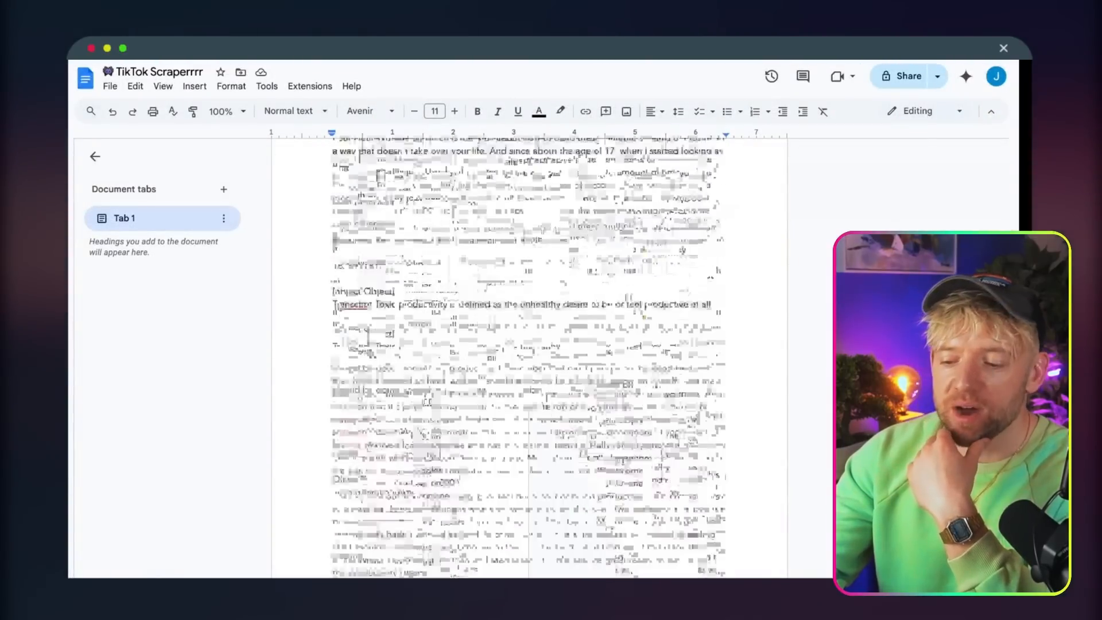
{"action": "scroll", "coordinate": [440, 453], "scroll_direction": "down", "scroll_amount": 1}
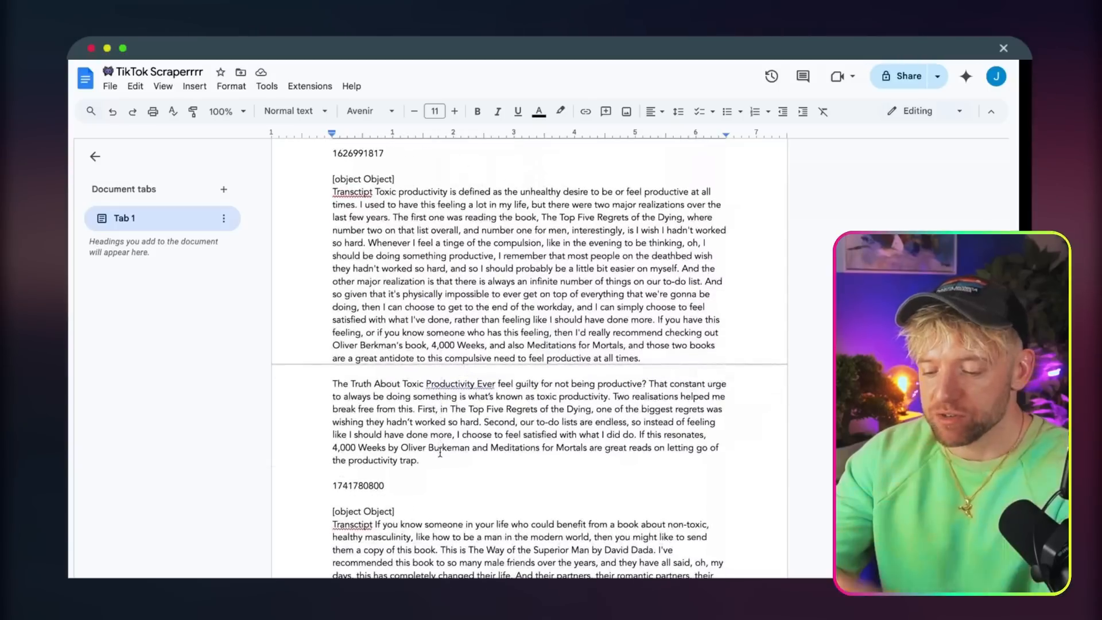
{"action": "scroll", "coordinate": [442, 453], "scroll_direction": "down", "scroll_amount": 9}
{"action": "left_click_drag", "start_coordinate": [448, 464], "coordinate": [443, 141]}
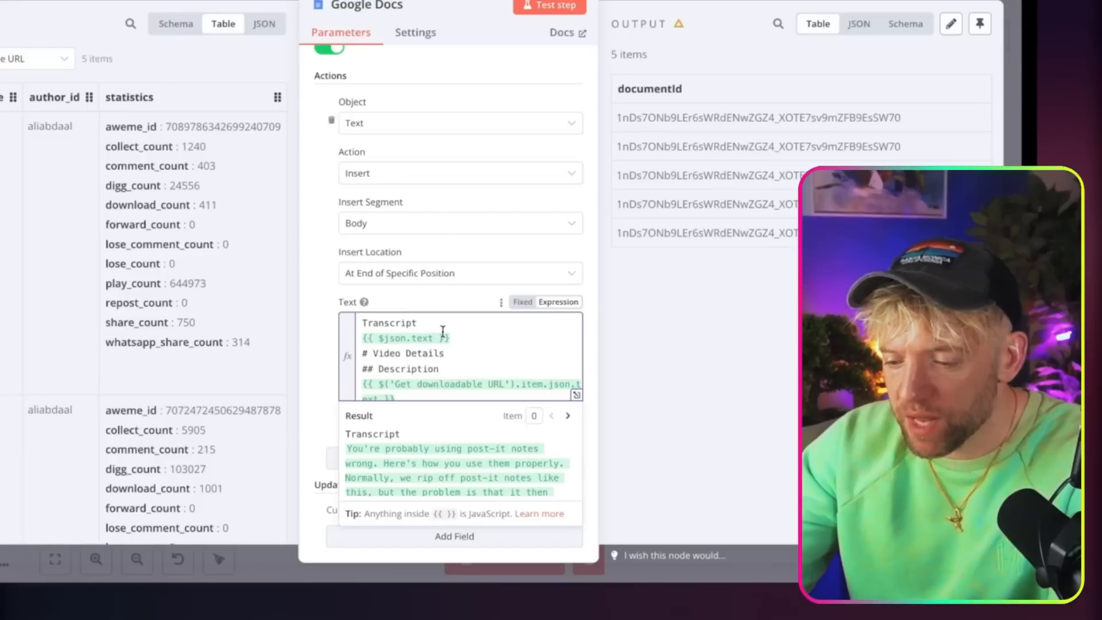
Insert blank lines below the transcript expression and the Views line in the Google Docs node's Text template.
{"action": "left_click", "coordinate": [470, 337]}
{"action": "key", "text": "Return"}
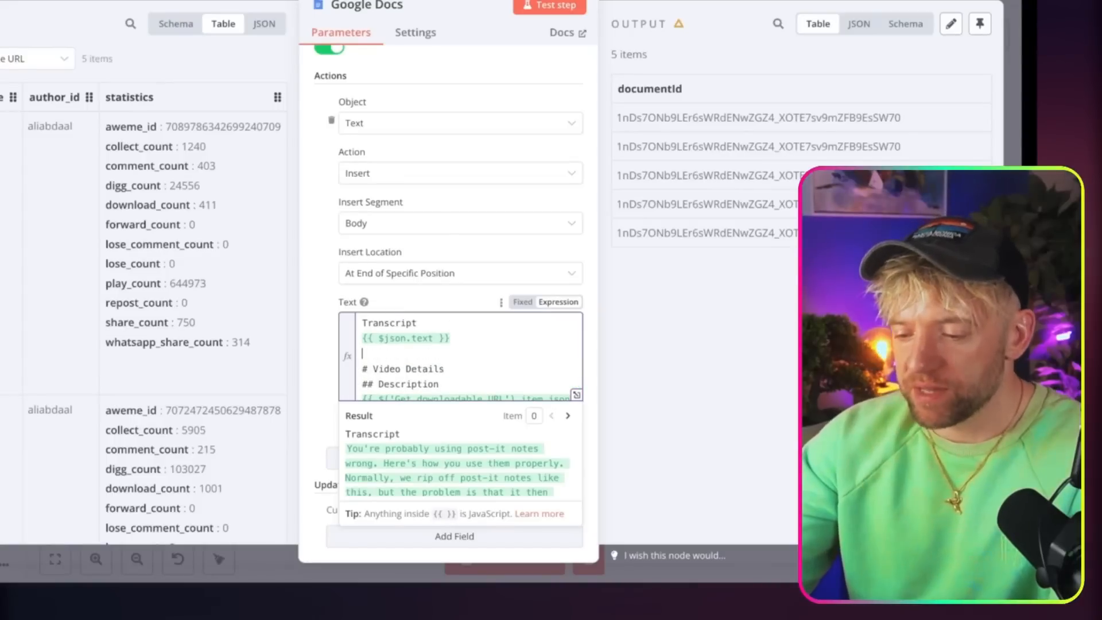
{"action": "scroll", "coordinate": [471, 336], "scroll_direction": "down", "scroll_amount": 1}
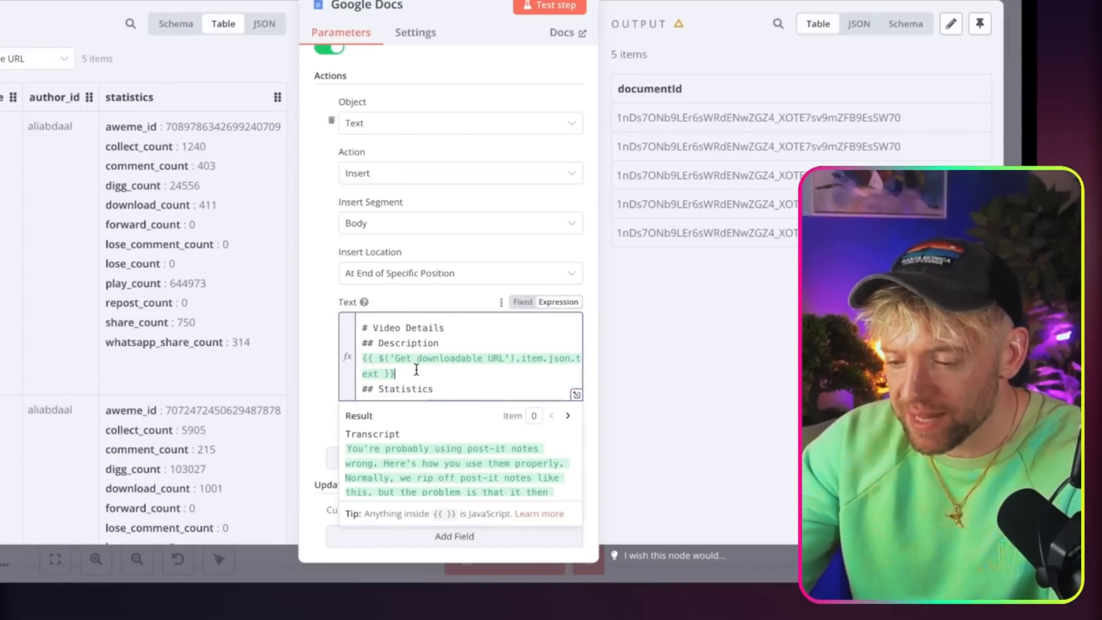
{"action": "scroll", "coordinate": [416, 370], "scroll_direction": "down", "scroll_amount": 1}
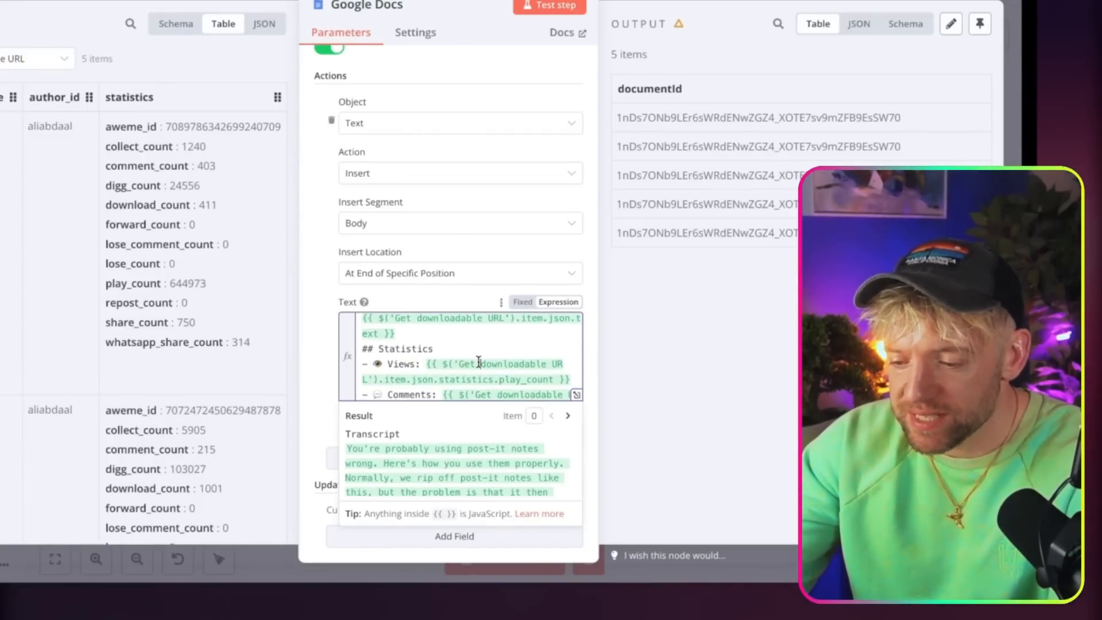
{"action": "scroll", "coordinate": [481, 362], "scroll_direction": "down", "scroll_amount": 1}
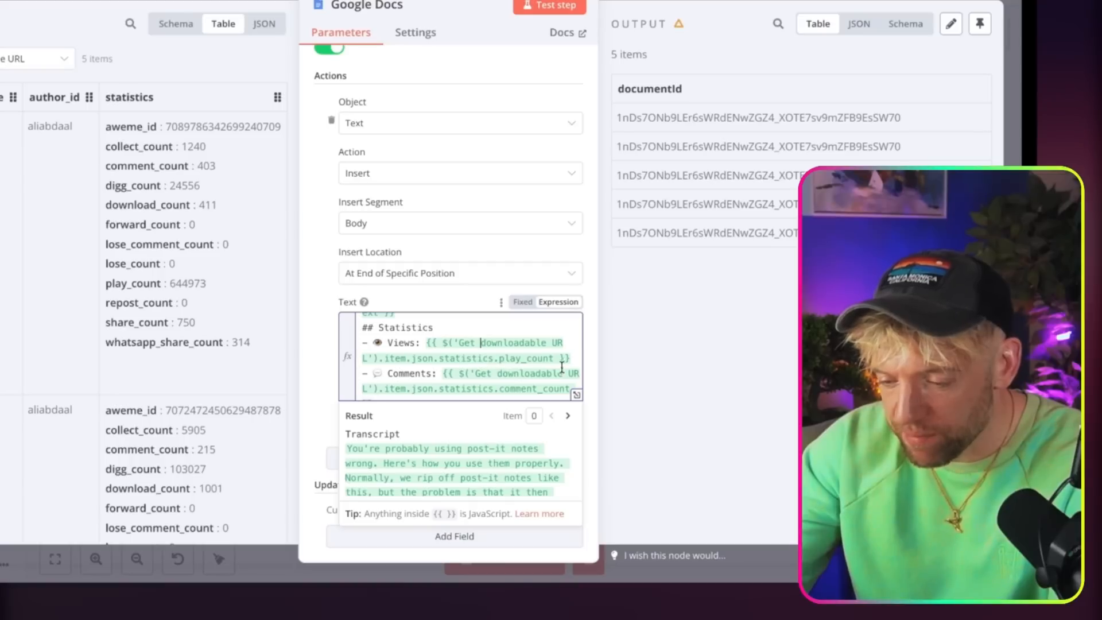
{"action": "left_click", "coordinate": [516, 398]}
{"action": "scroll", "coordinate": [516, 358], "scroll_direction": "down", "scroll_amount": 2}
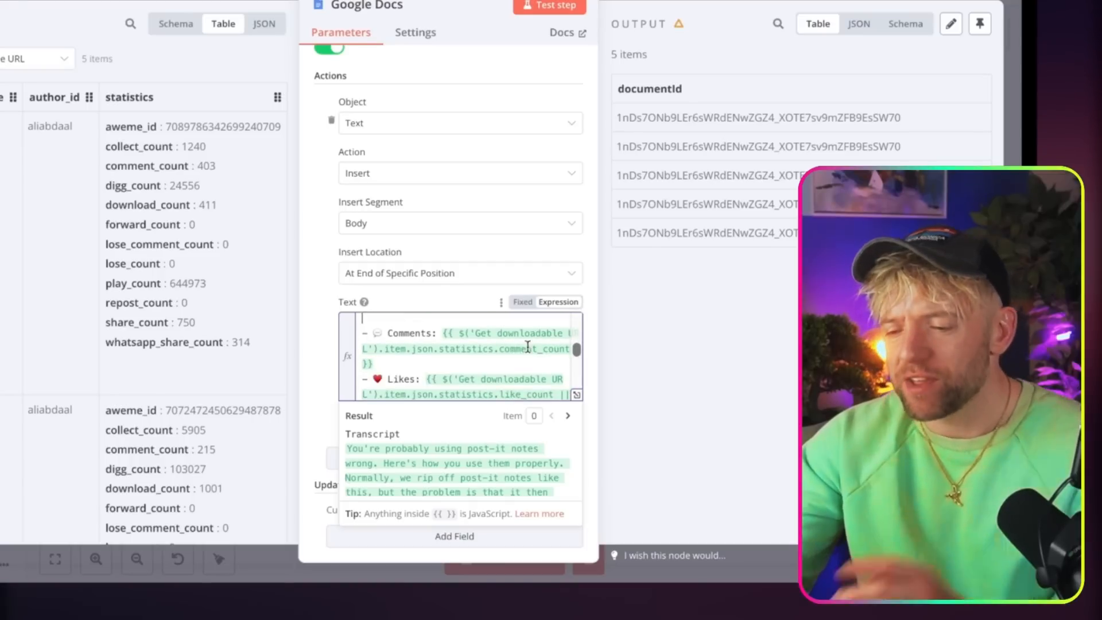
Insert blank lines between the Comments, Likes, Shares and WhatsApp Shares lines of the Text template.
{"action": "key", "text": "Return"}
{"action": "scroll", "coordinate": [516, 358], "scroll_direction": "down", "scroll_amount": 3}
{"action": "left_click", "coordinate": [485, 380]}
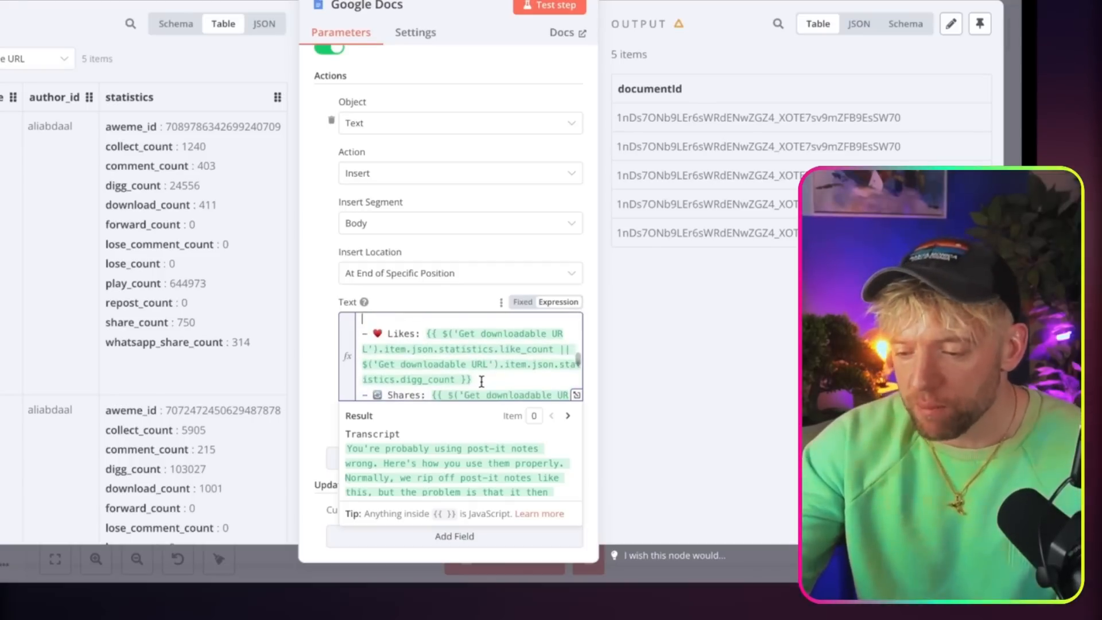
{"action": "key", "text": "Return"}
{"action": "scroll", "coordinate": [491, 367], "scroll_direction": "down", "scroll_amount": 3}
{"action": "scroll", "coordinate": [475, 355], "scroll_direction": "up", "scroll_amount": 1}
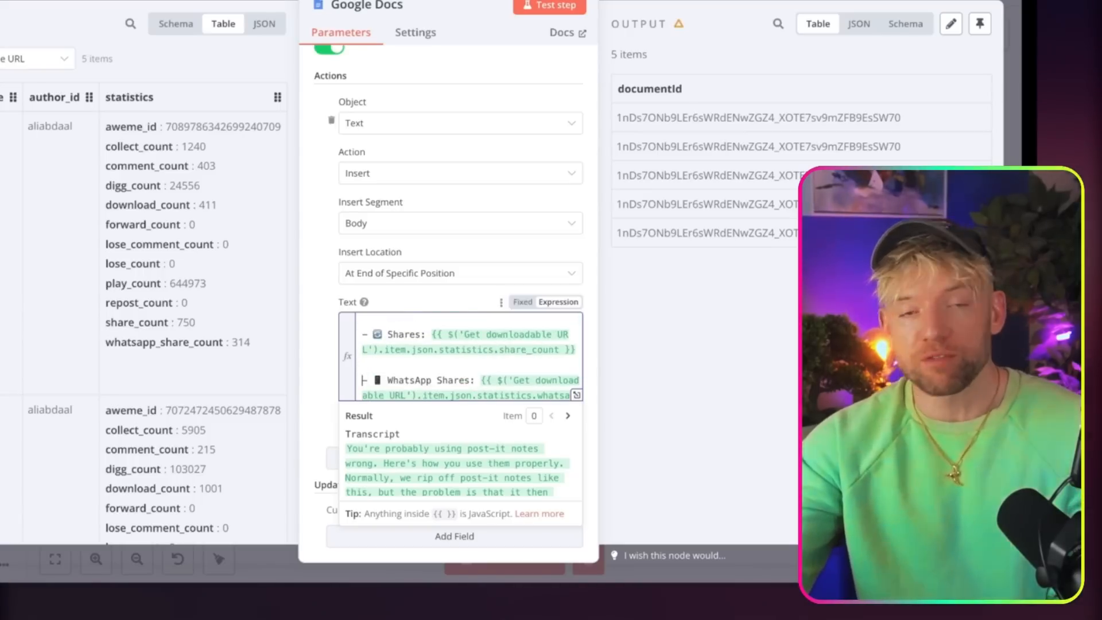
Insert blank lines above the Creator and Posted Date headings in the Text template and run the Google Docs node again.
{"action": "scroll", "coordinate": [389, 355], "scroll_direction": "down", "scroll_amount": 2}
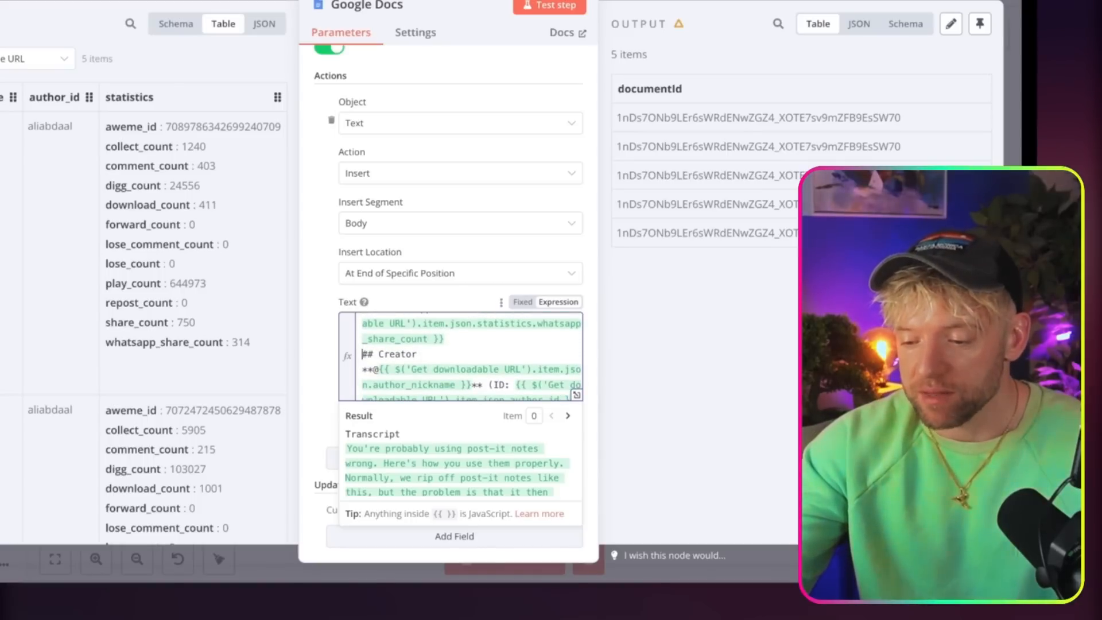
{"action": "scroll", "coordinate": [405, 358], "scroll_direction": "down", "scroll_amount": 2}
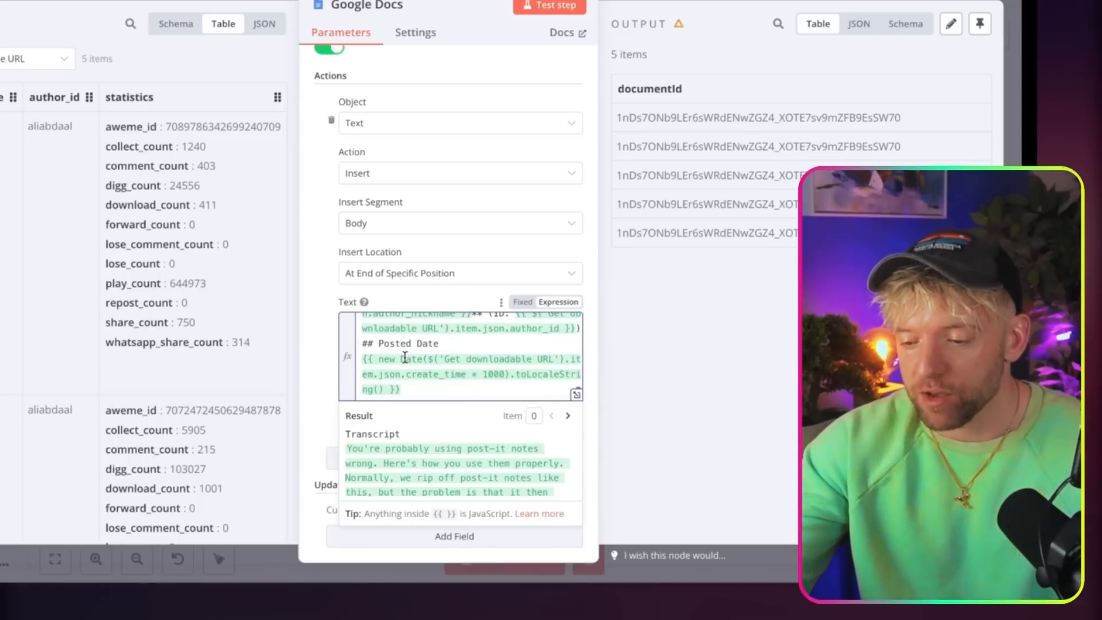
{"action": "left_click", "coordinate": [361, 345]}
{"action": "key", "text": "Return"}
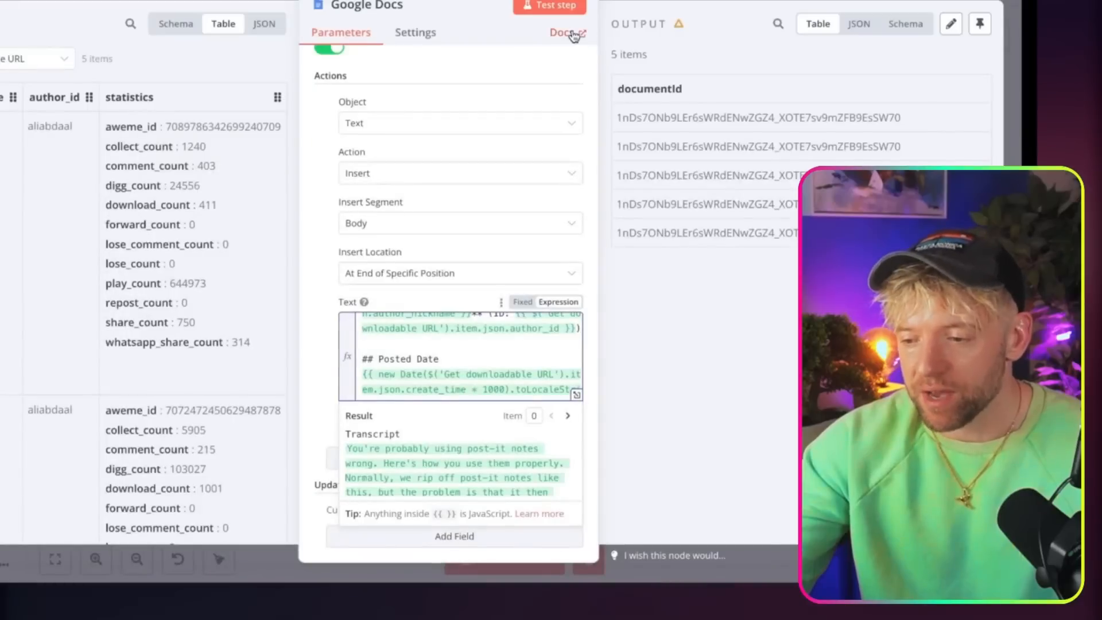
{"action": "left_click", "coordinate": [556, 7]}
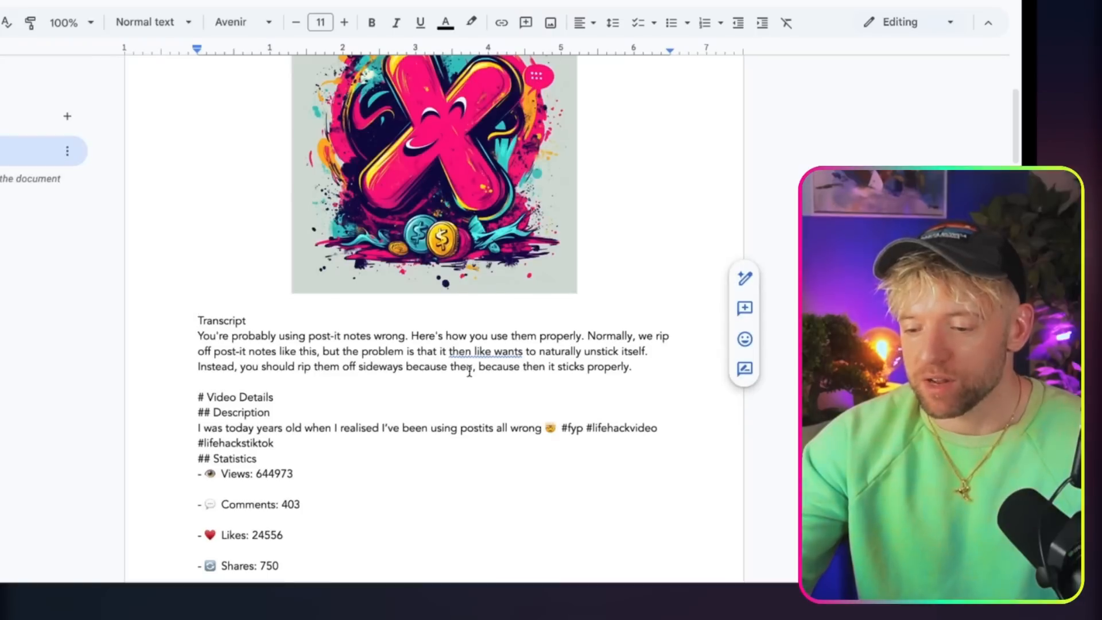
Switch to the TikTok Scraper document and review the formatted transcripts, video details, statistics, creator and posted date entries.
{"action": "scroll", "coordinate": [470, 372], "scroll_direction": "down", "scroll_amount": 3}
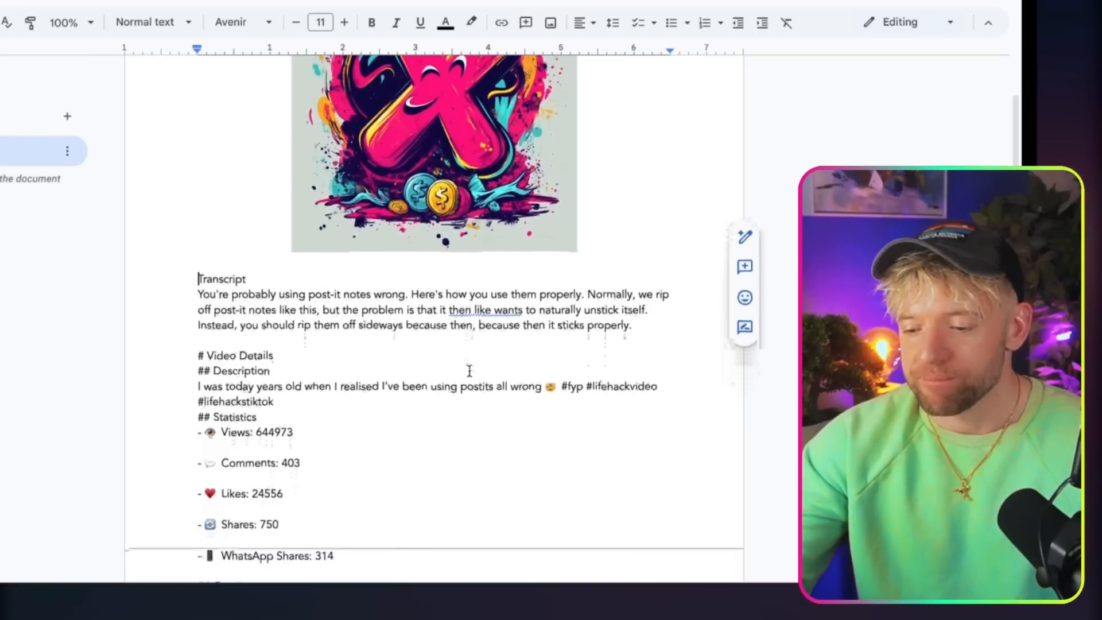
{"action": "scroll", "coordinate": [469, 372], "scroll_direction": "down", "scroll_amount": 4}
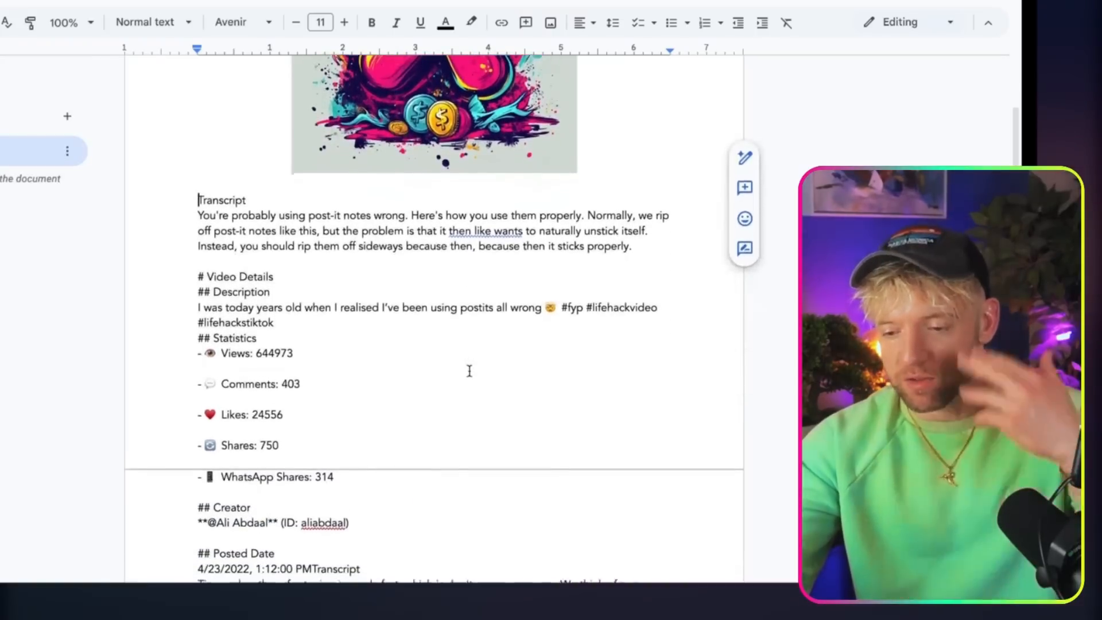
{"action": "scroll", "coordinate": [470, 371], "scroll_direction": "down", "scroll_amount": 5}
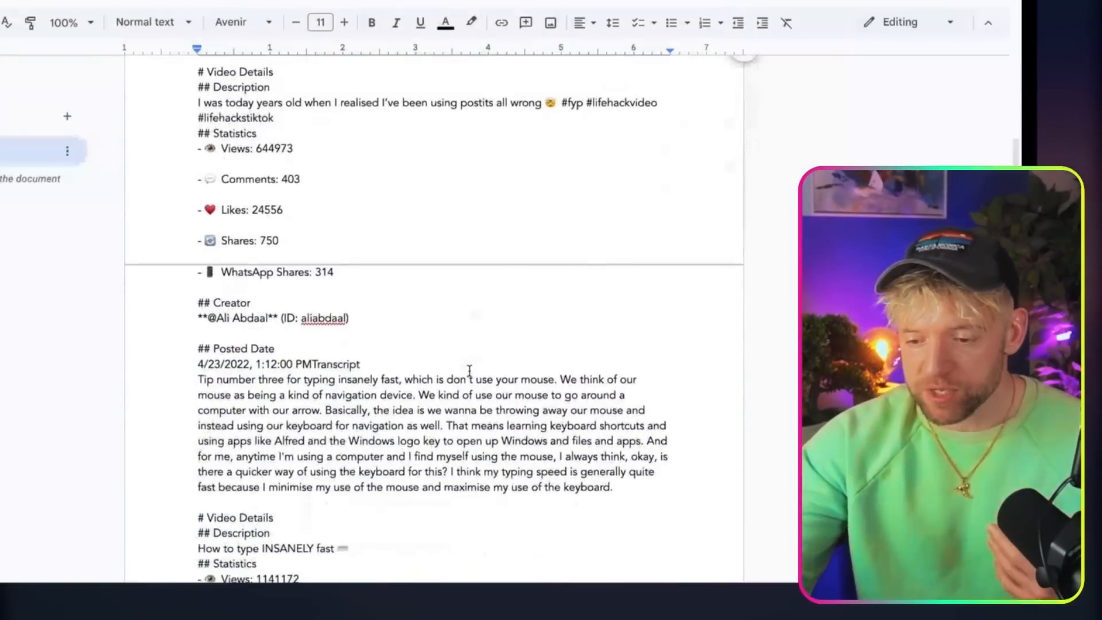
{"action": "scroll", "coordinate": [470, 372], "scroll_direction": "down", "scroll_amount": 2}
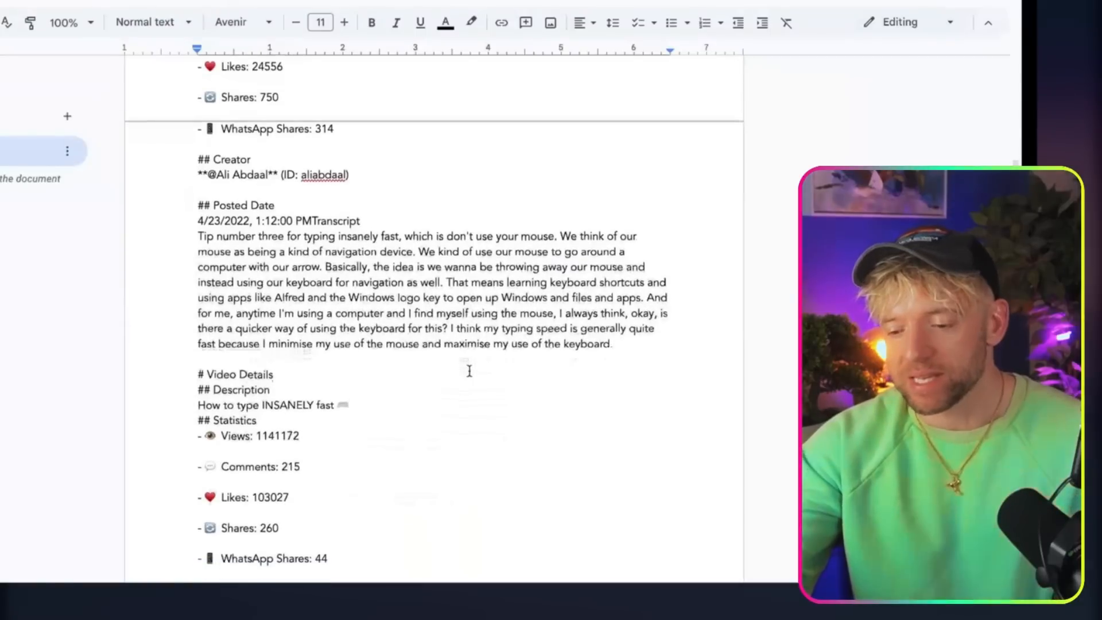
{"action": "scroll", "coordinate": [470, 372], "scroll_direction": "up", "scroll_amount": 4}
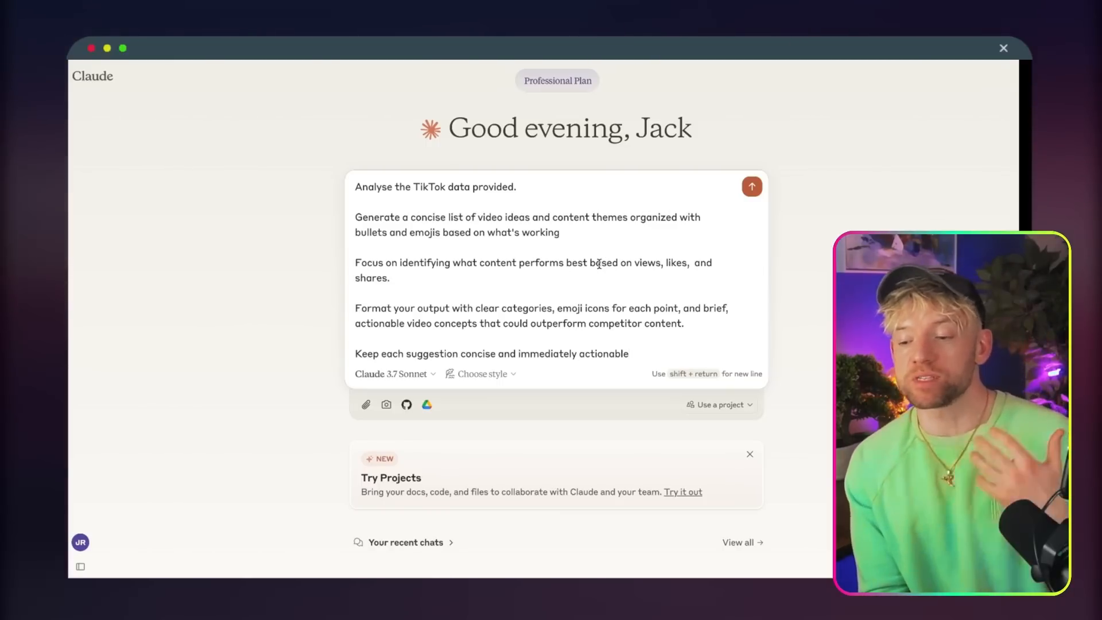
Switch to Claude and append a "Competitor Analysis:" line, followed by a new line, to the TikTok data analysis prompt.
{"action": "left_click", "coordinate": [630, 354]}
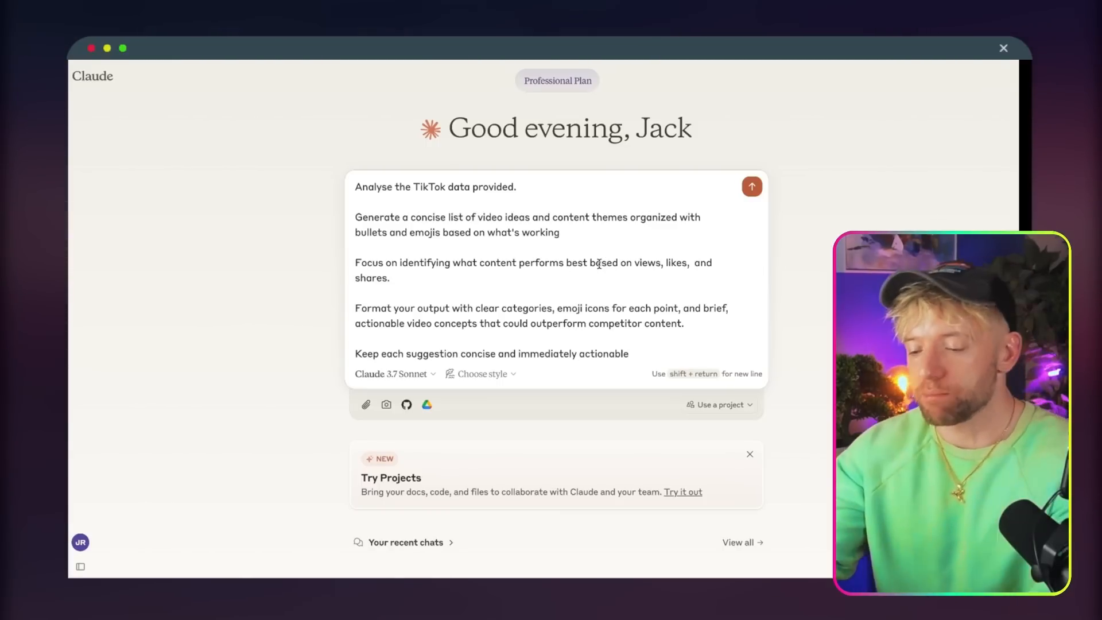
{"action": "key", "text": "shift+Return"}
{"action": "key", "text": "shift+Return"}
{"action": "type", "text": "C"}
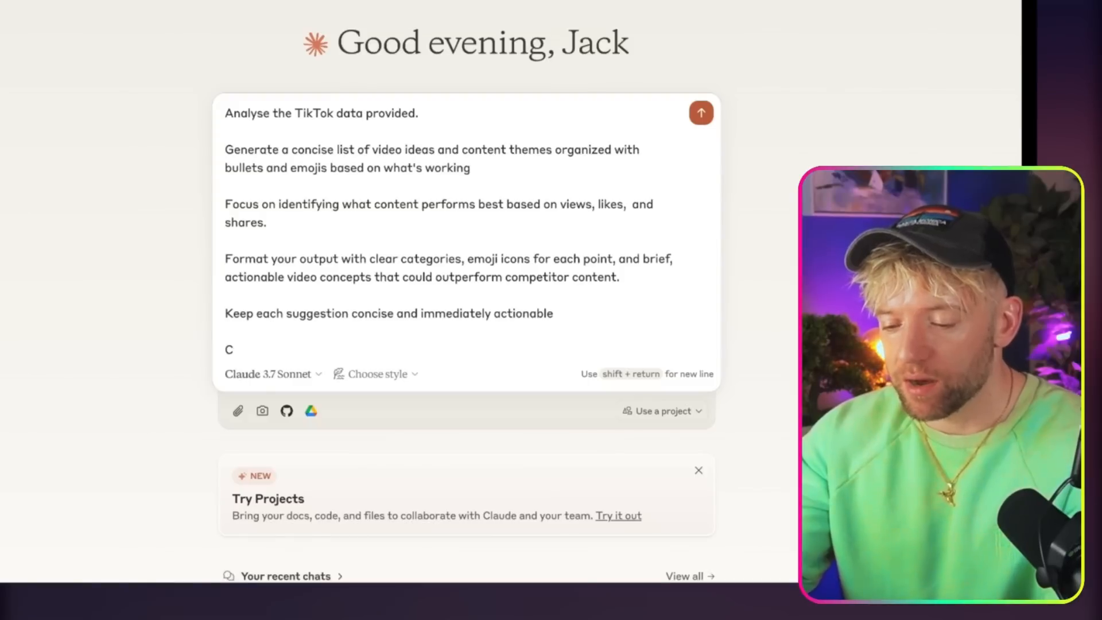
{"action": "type", "text": "ontoM"}
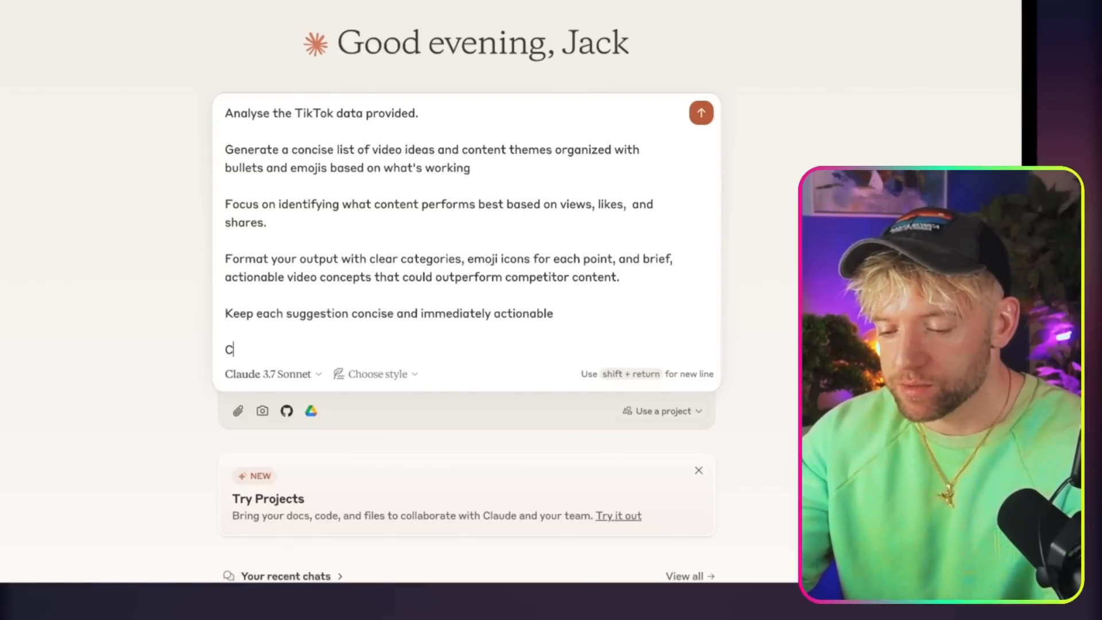
{"action": "type", "text": "ompetitor A"}
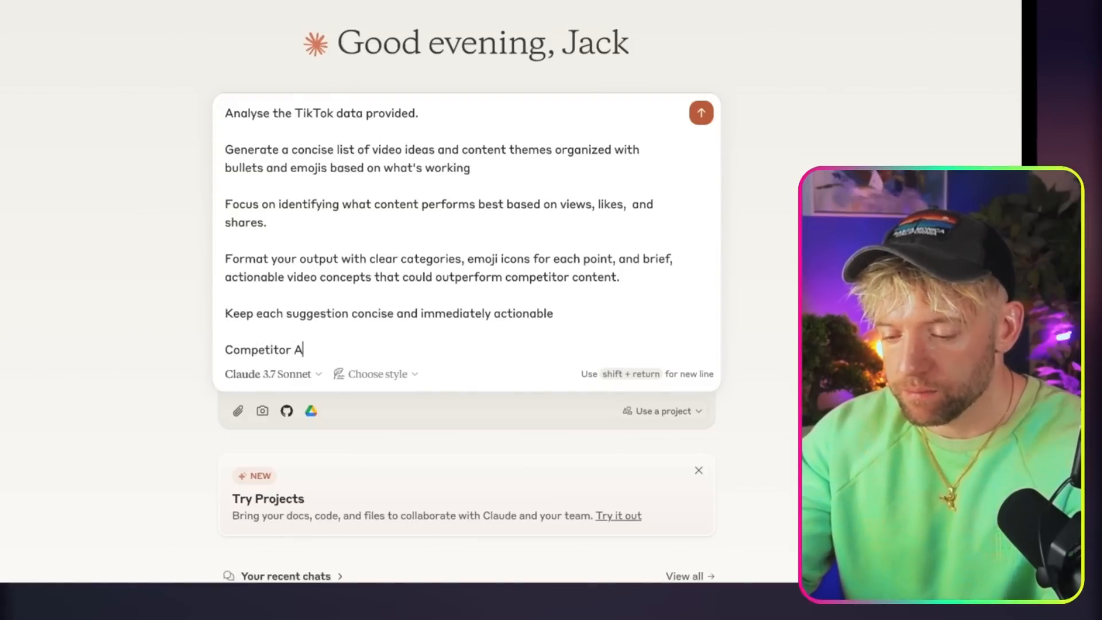
{"action": "type", "text": "nalysu"}
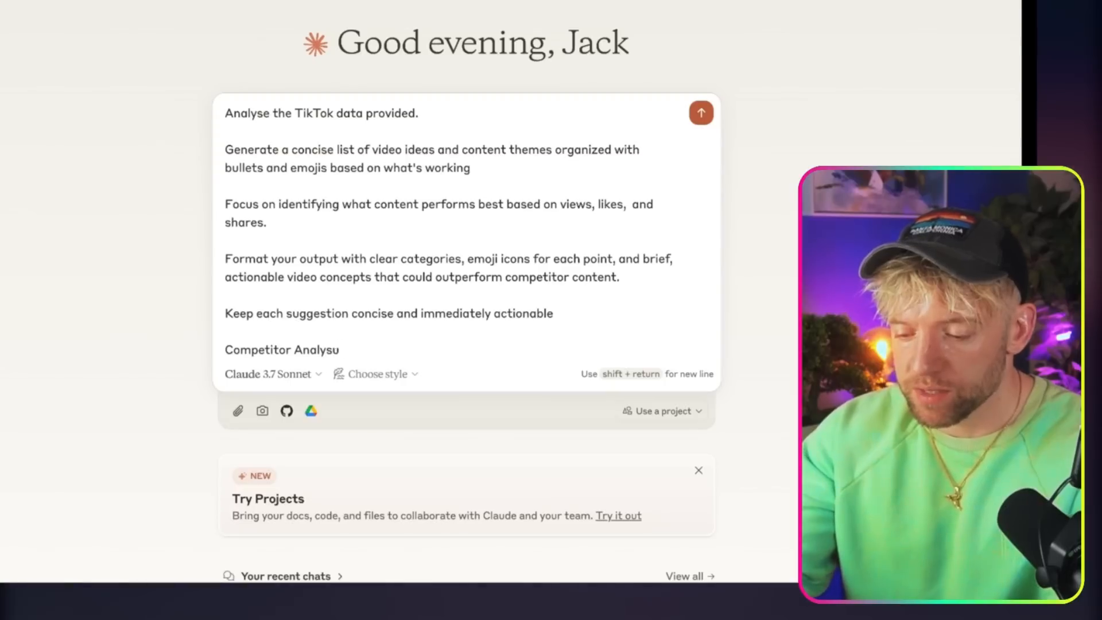
{"action": "type", "text": ":"}
{"action": "key", "text": "shift+Return"}
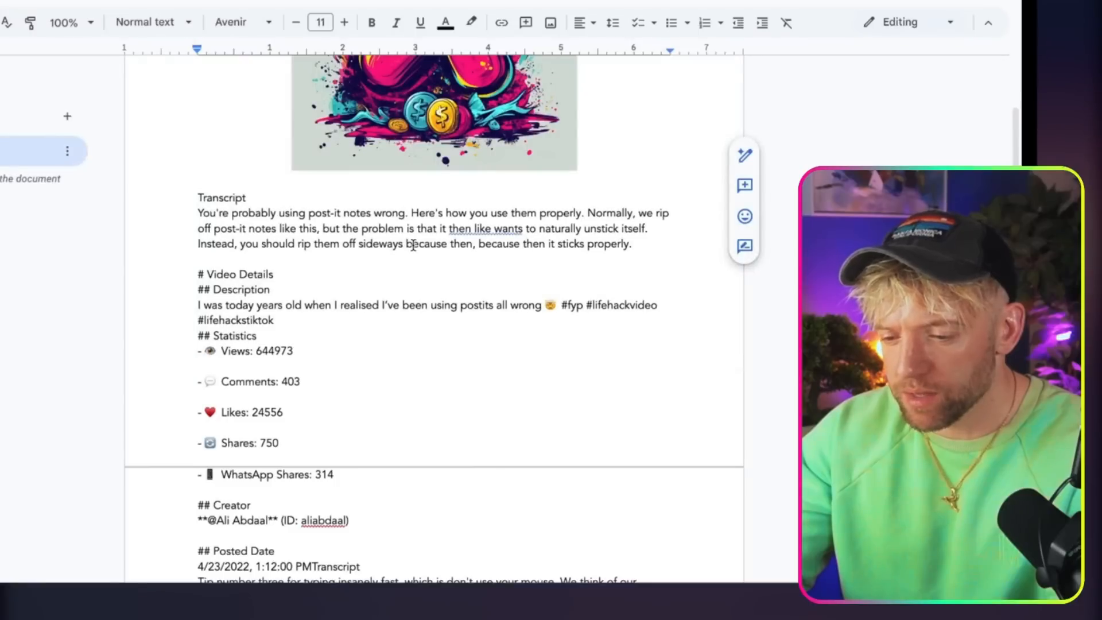
Copy the full contents of the TikTok Scraper document into the Claude prompt and send it.
{"action": "key", "text": "ctrl+a"}
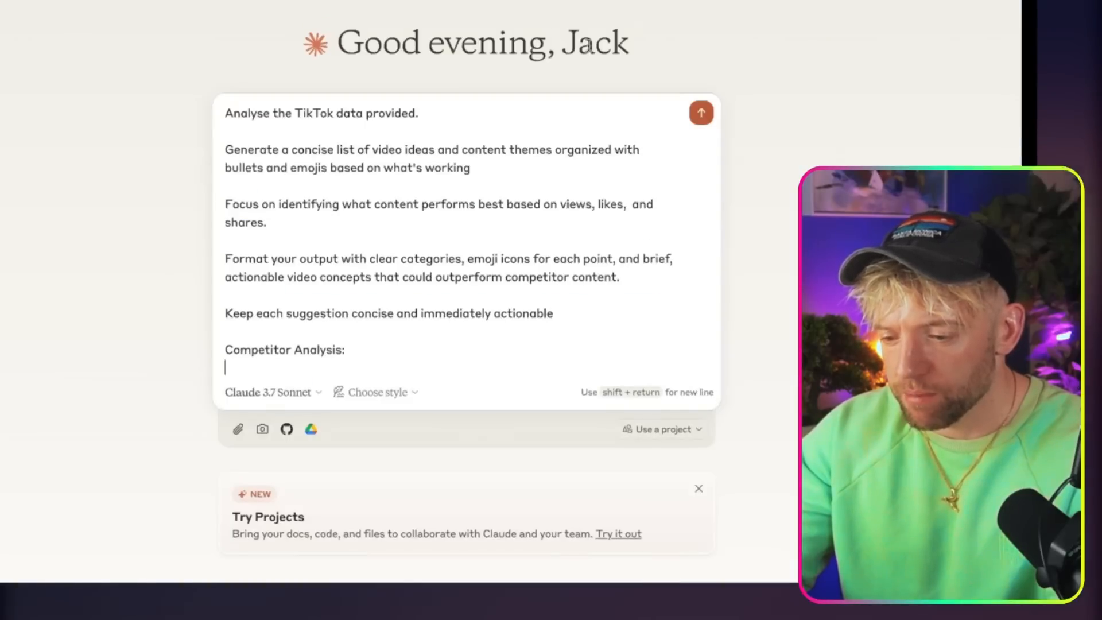
{"action": "key", "text": "ctrl+v"}
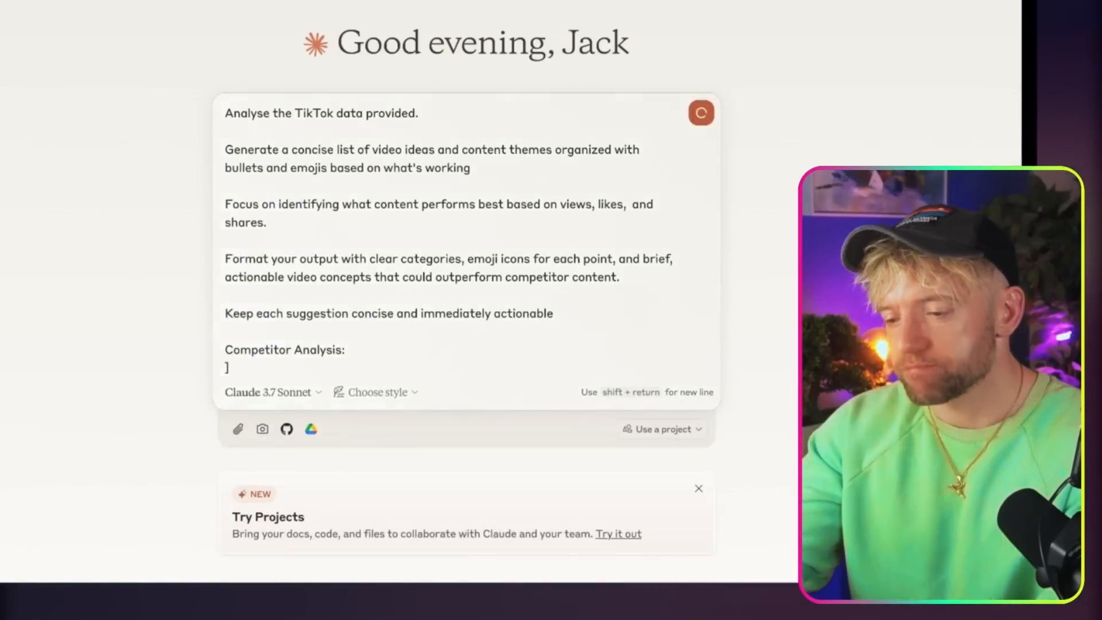
{"action": "key", "text": "Return"}
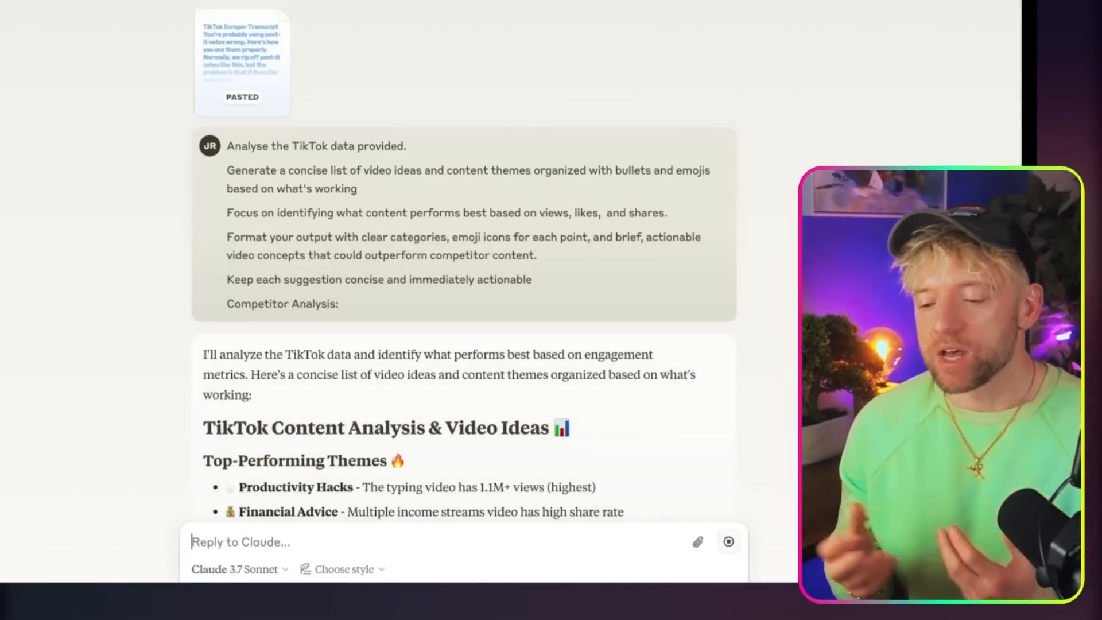
Review the top-performing themes and the suggested video ideas in Claude's TikTok content analysis.
{"action": "scroll", "coordinate": [501, 417], "scroll_direction": "down", "scroll_amount": 4}
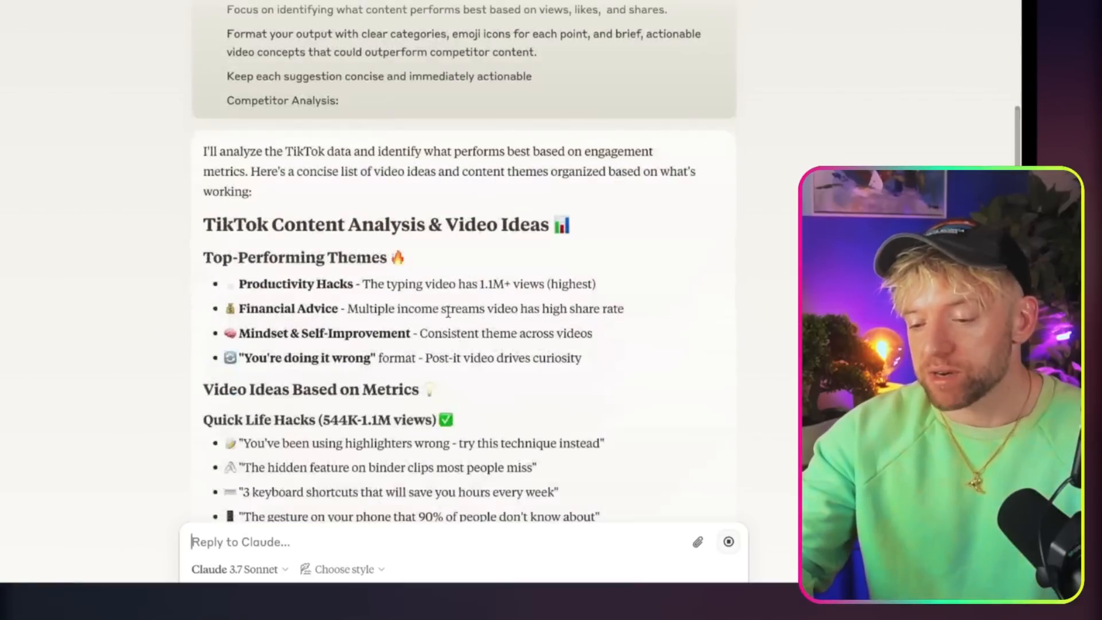
{"action": "triple_click", "coordinate": [410, 288]}
{"action": "left_click_drag", "start_coordinate": [624, 310], "coordinate": [413, 317]}
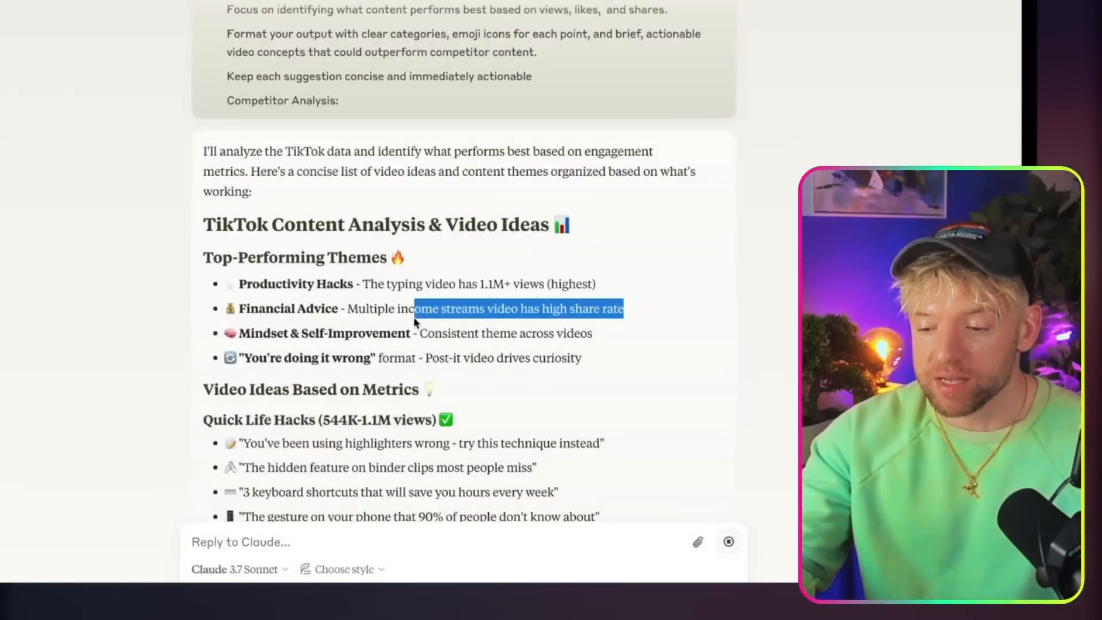
{"action": "scroll", "coordinate": [414, 316], "scroll_direction": "down", "scroll_amount": 2}
{"action": "scroll", "coordinate": [414, 316], "scroll_direction": "down", "scroll_amount": 3}
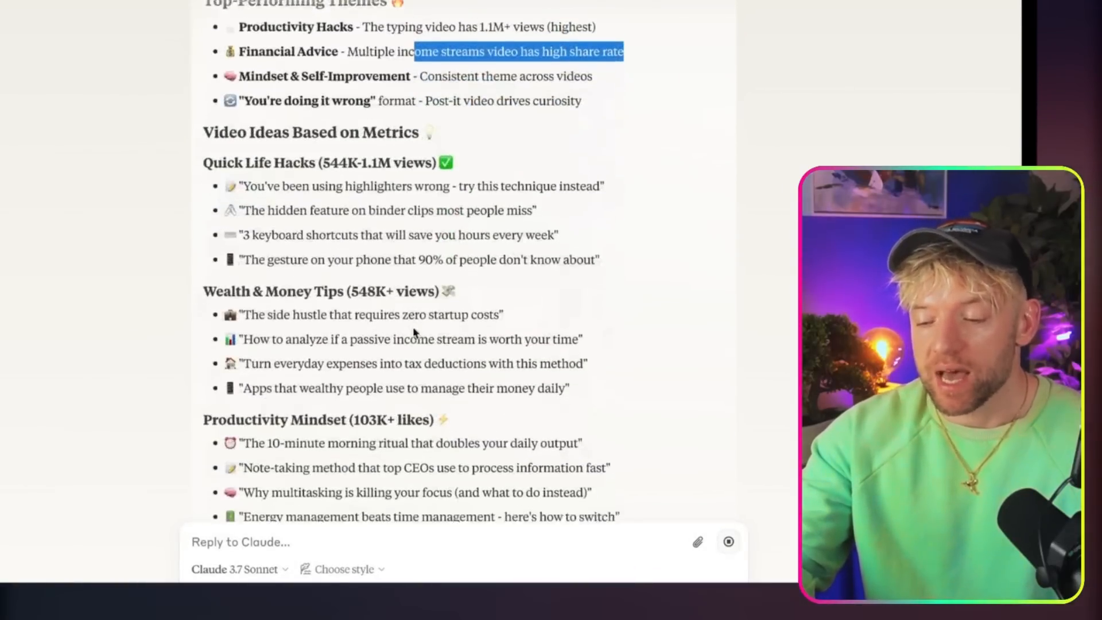
{"action": "scroll", "coordinate": [413, 332], "scroll_direction": "up", "scroll_amount": 3}
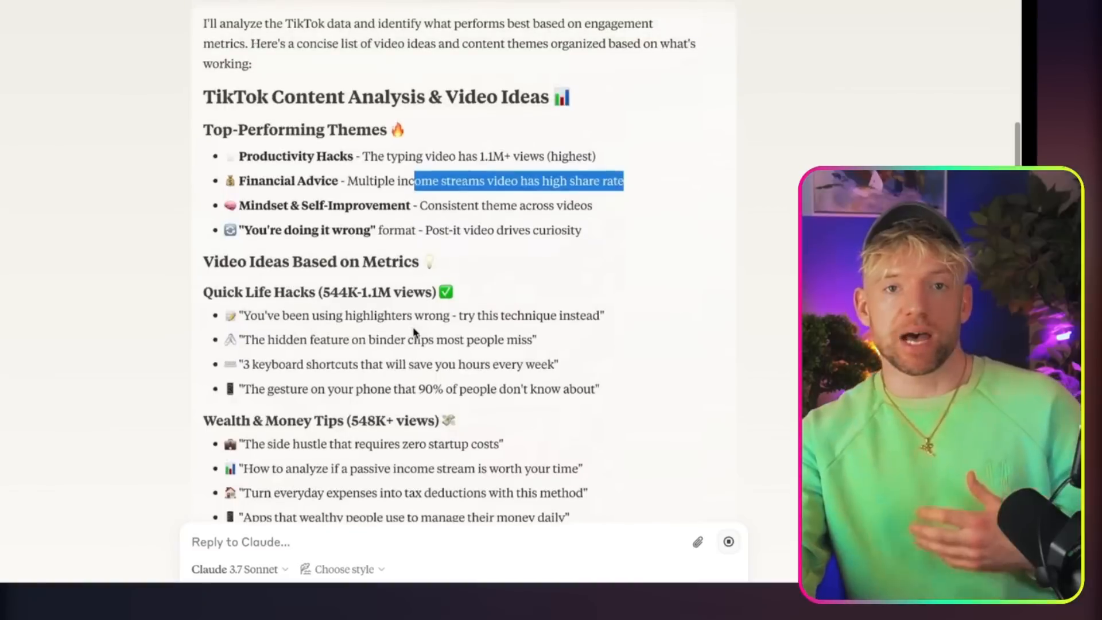
{"action": "left_click", "coordinate": [413, 331]}
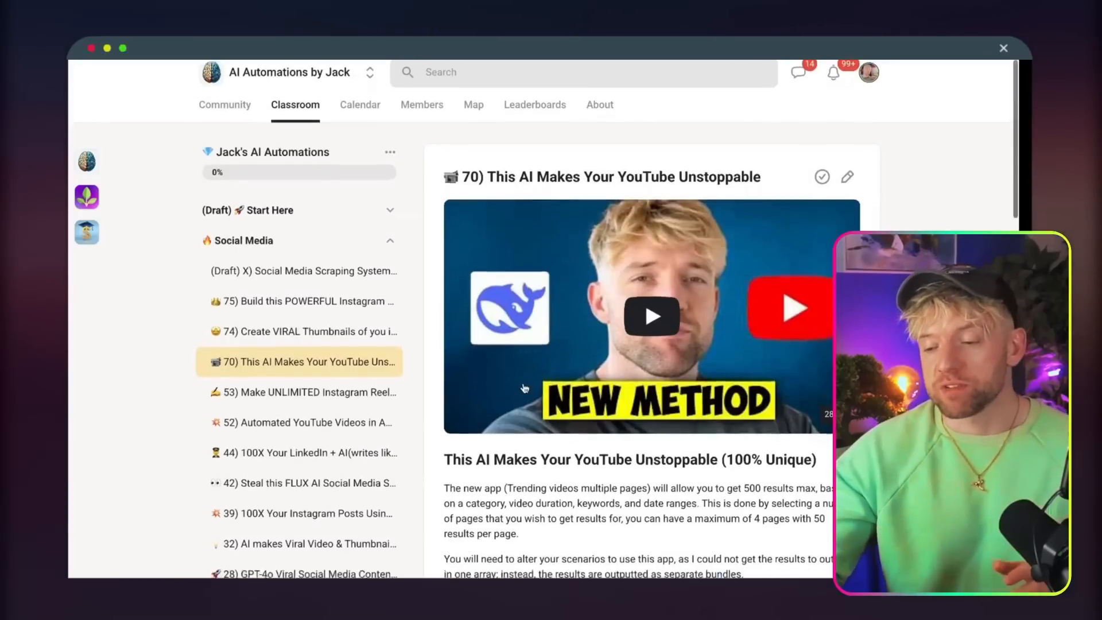
Open the YouTube Blueprint Prompt resource from the Classroom lesson and review the template's overview, channel information, guidelines and list of video titles.
{"action": "scroll", "coordinate": [532, 289], "scroll_direction": "down", "scroll_amount": 20}
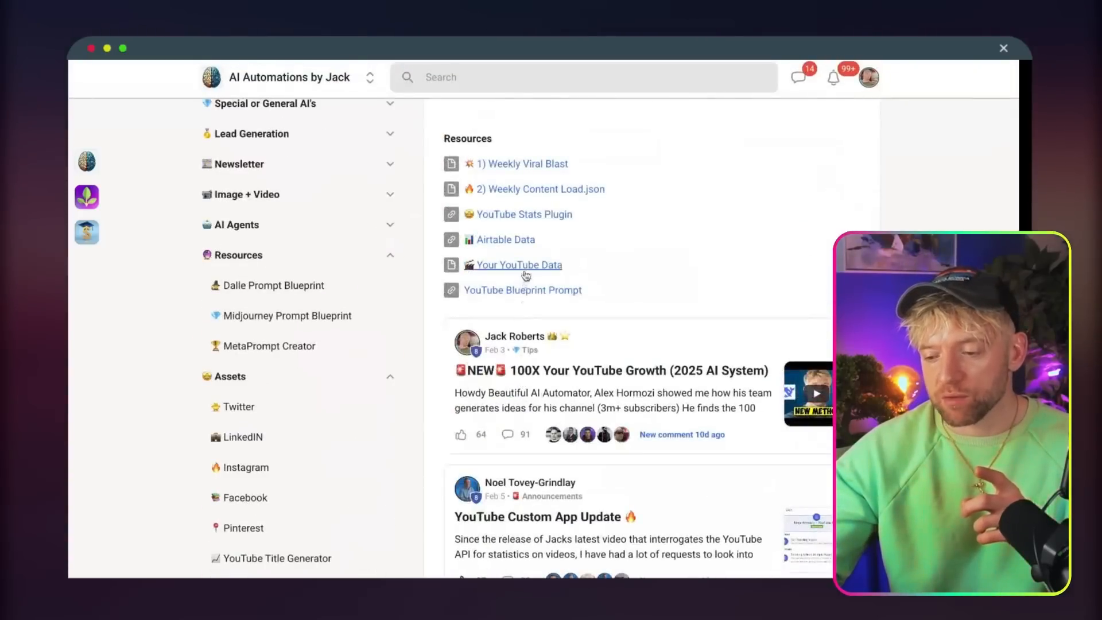
{"action": "left_click", "coordinate": [534, 291]}
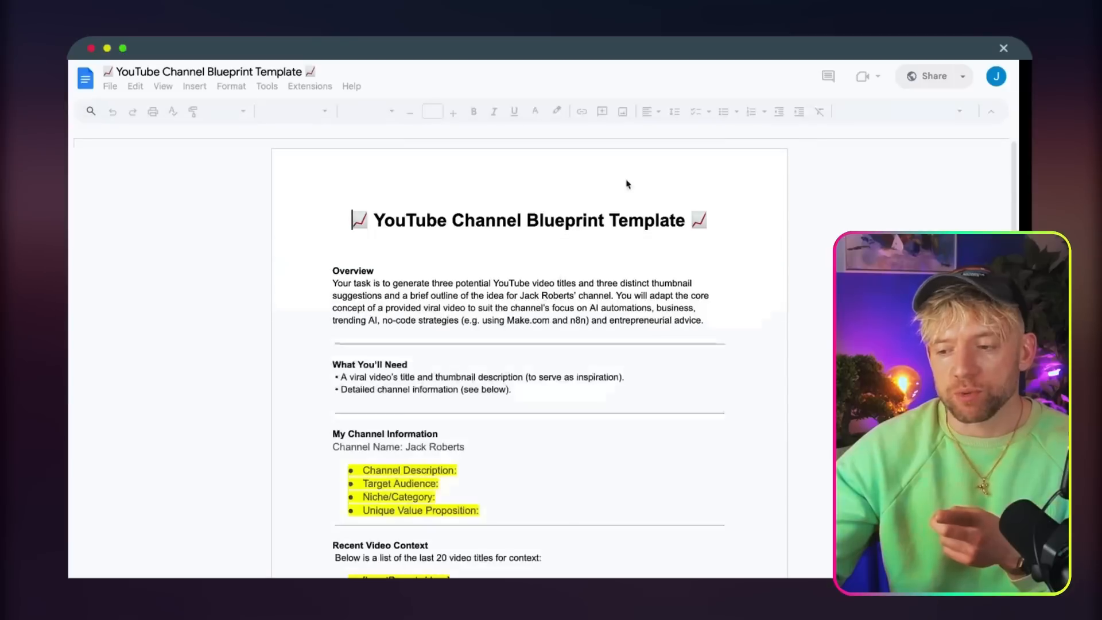
{"action": "scroll", "coordinate": [570, 316], "scroll_direction": "down", "scroll_amount": 1}
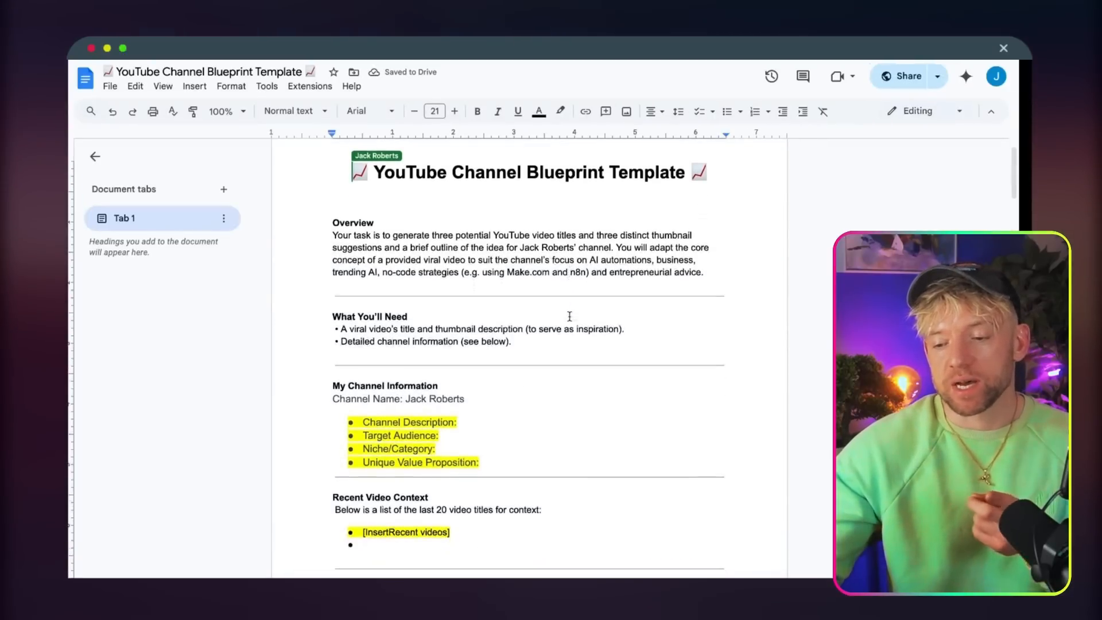
{"action": "triple_click", "coordinate": [569, 262]}
{"action": "scroll", "coordinate": [416, 325], "scroll_direction": "down", "scroll_amount": 2}
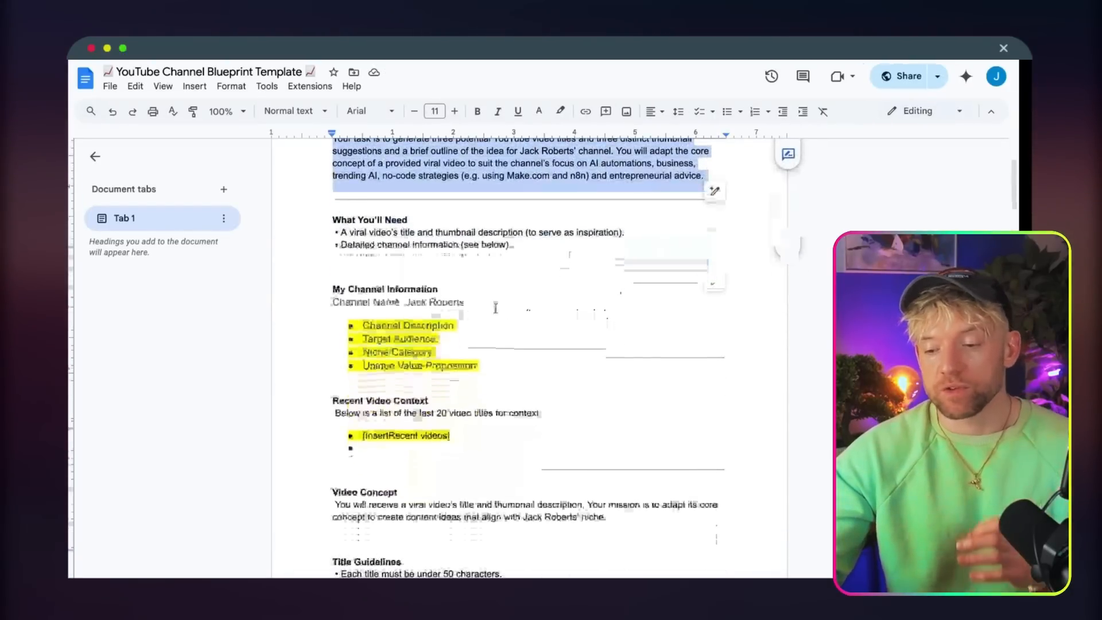
{"action": "left_click", "coordinate": [413, 339]}
{"action": "scroll", "coordinate": [412, 340], "scroll_direction": "down", "scroll_amount": 2}
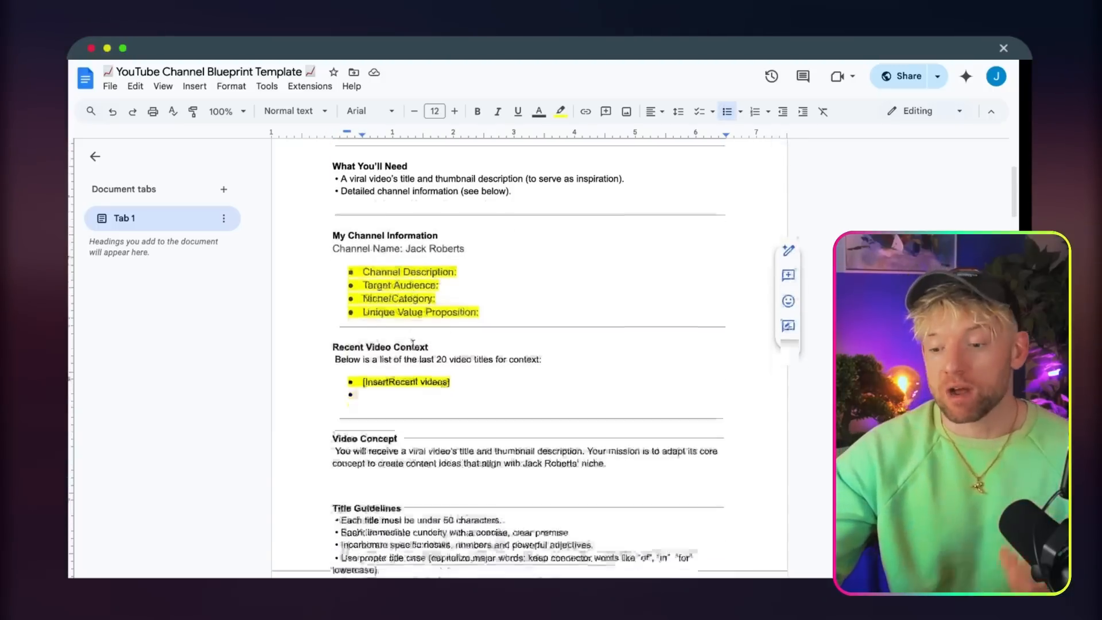
{"action": "scroll", "coordinate": [413, 343], "scroll_direction": "down", "scroll_amount": 12}
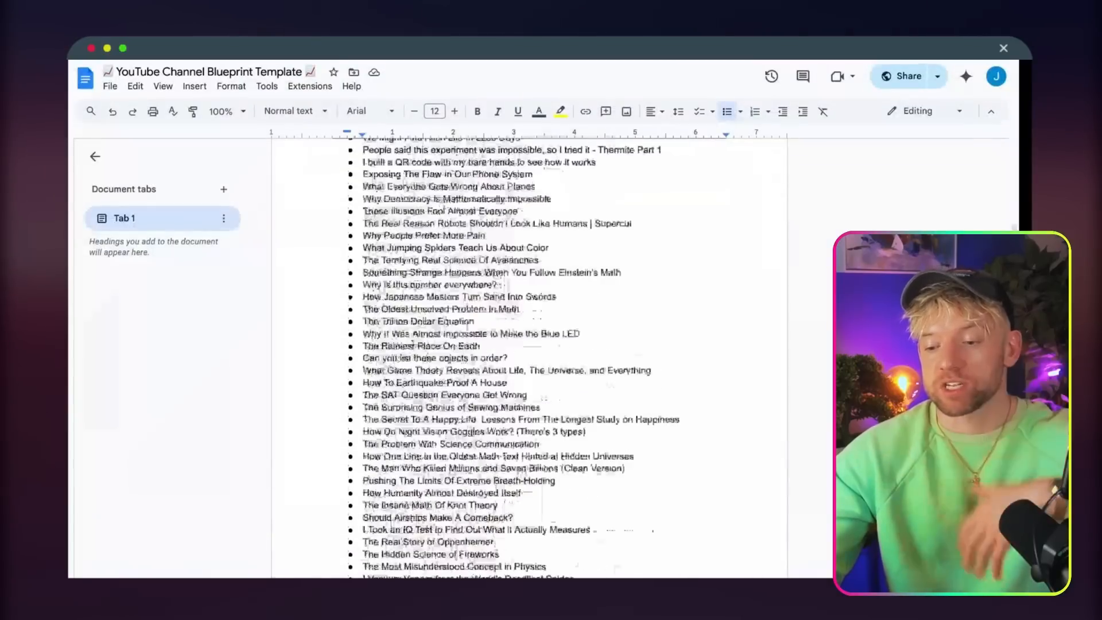
{"action": "scroll", "coordinate": [413, 353], "scroll_direction": "up", "scroll_amount": 7}
{"action": "scroll", "coordinate": [414, 353], "scroll_direction": "up", "scroll_amount": 10}
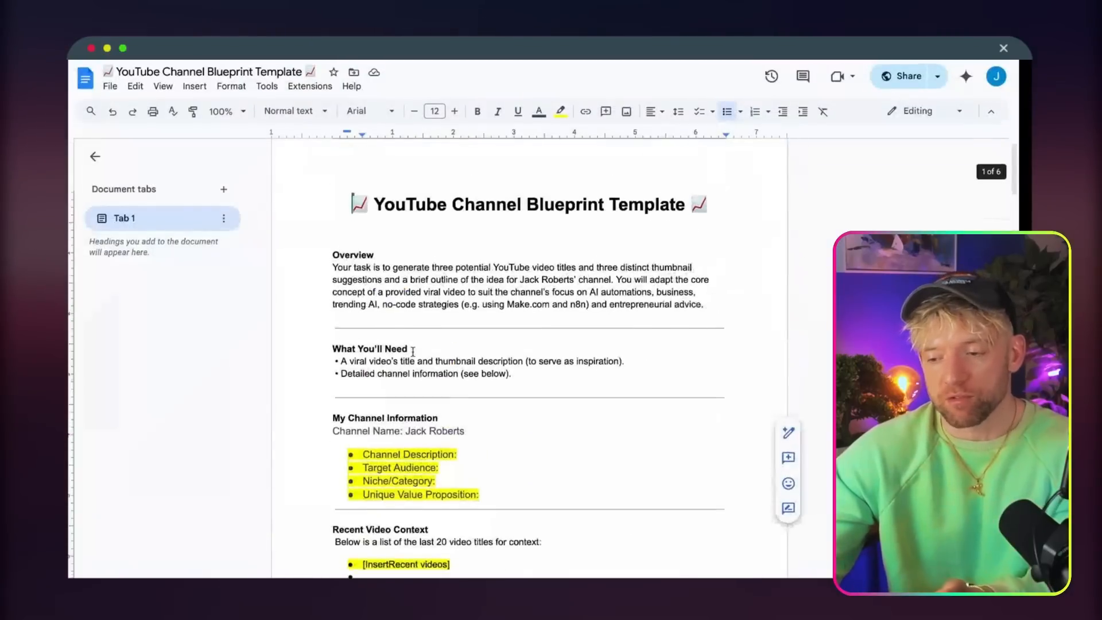